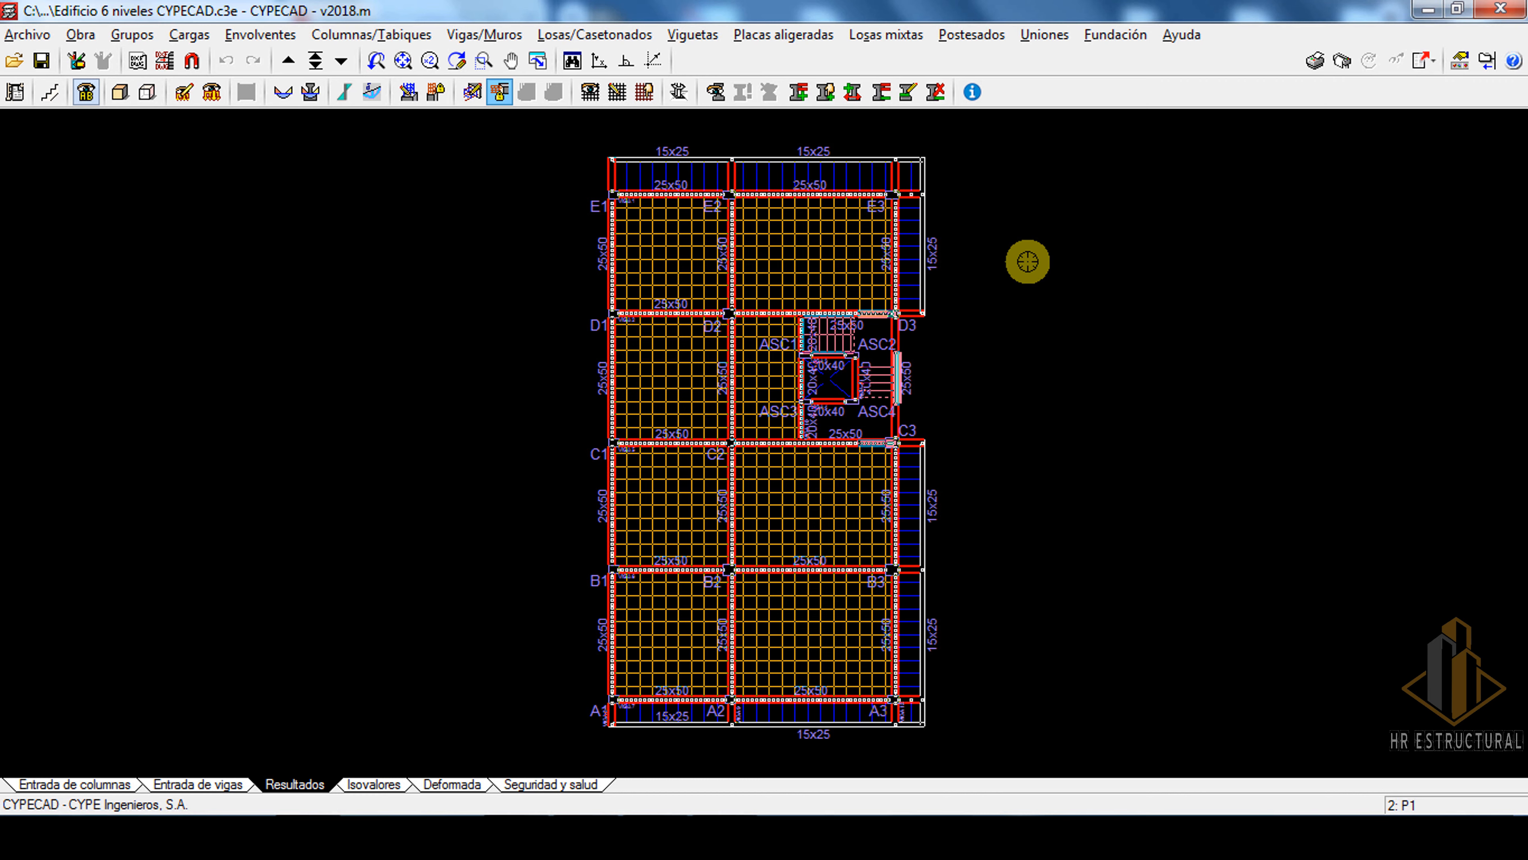
Dismiss the frame selection and open the beam frame through A2 and B2 on level P1 to examine its reinforcement.
{"action": "right_click", "coordinate": [1022, 266]}
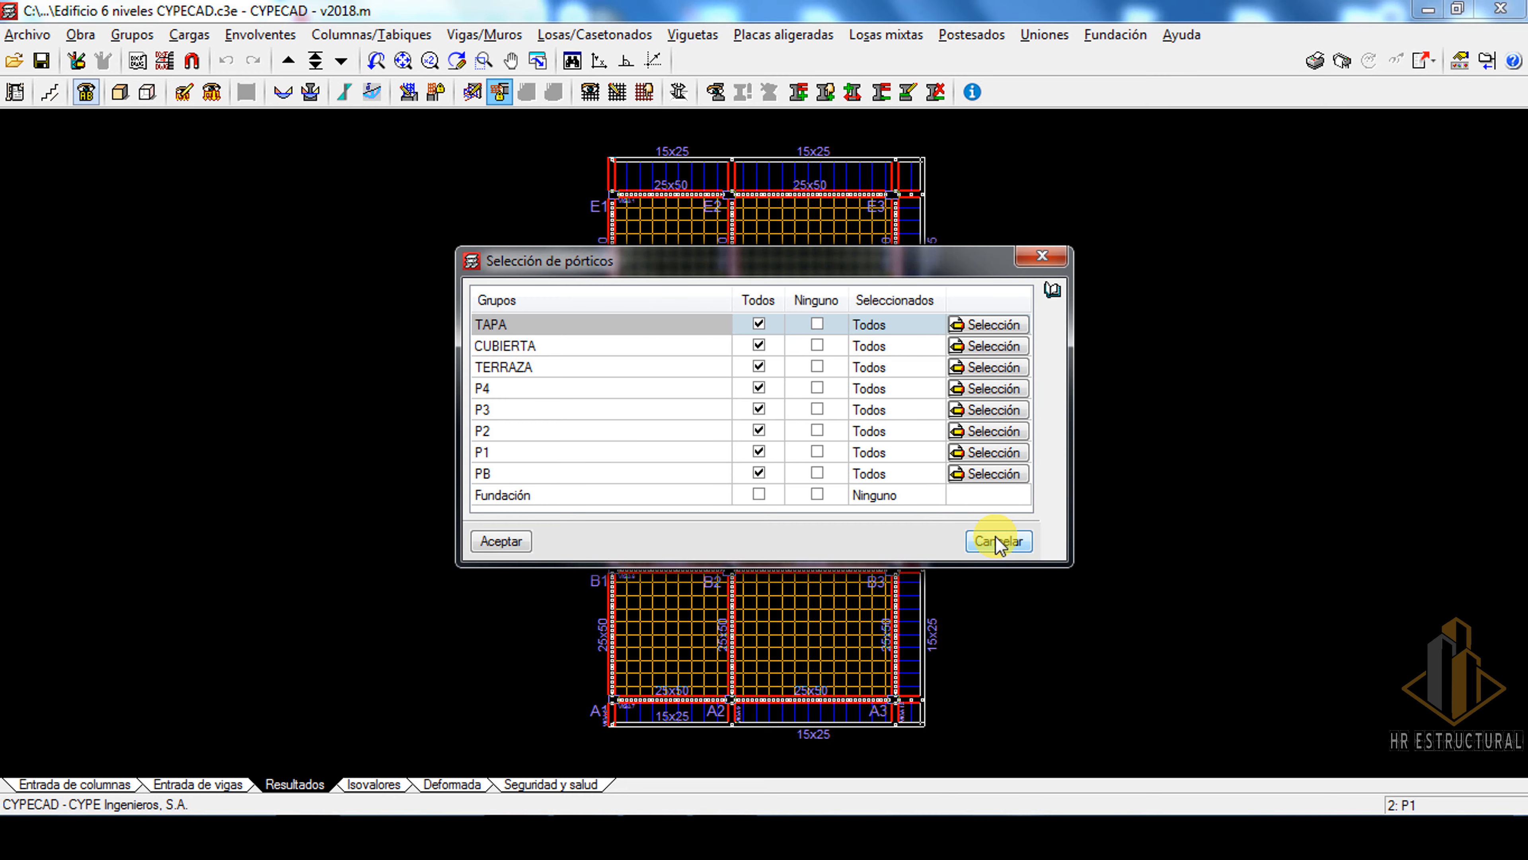
{"action": "left_click", "coordinate": [997, 542]}
{"action": "scroll", "coordinate": [812, 644], "scroll_direction": "up", "scroll_amount": 3}
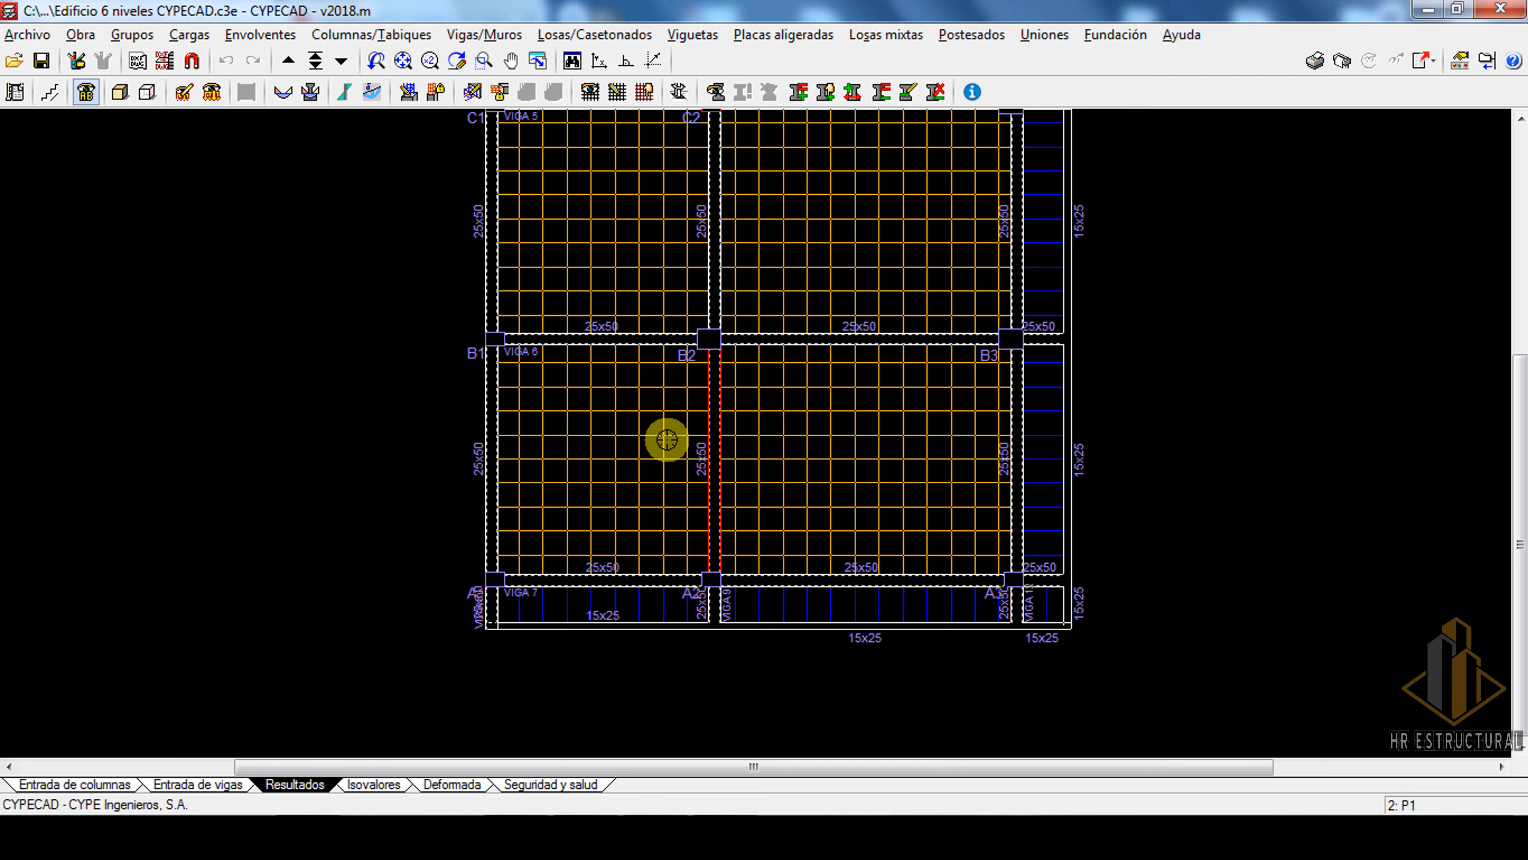
{"action": "scroll", "coordinate": [733, 410], "scroll_direction": "up", "scroll_amount": 1}
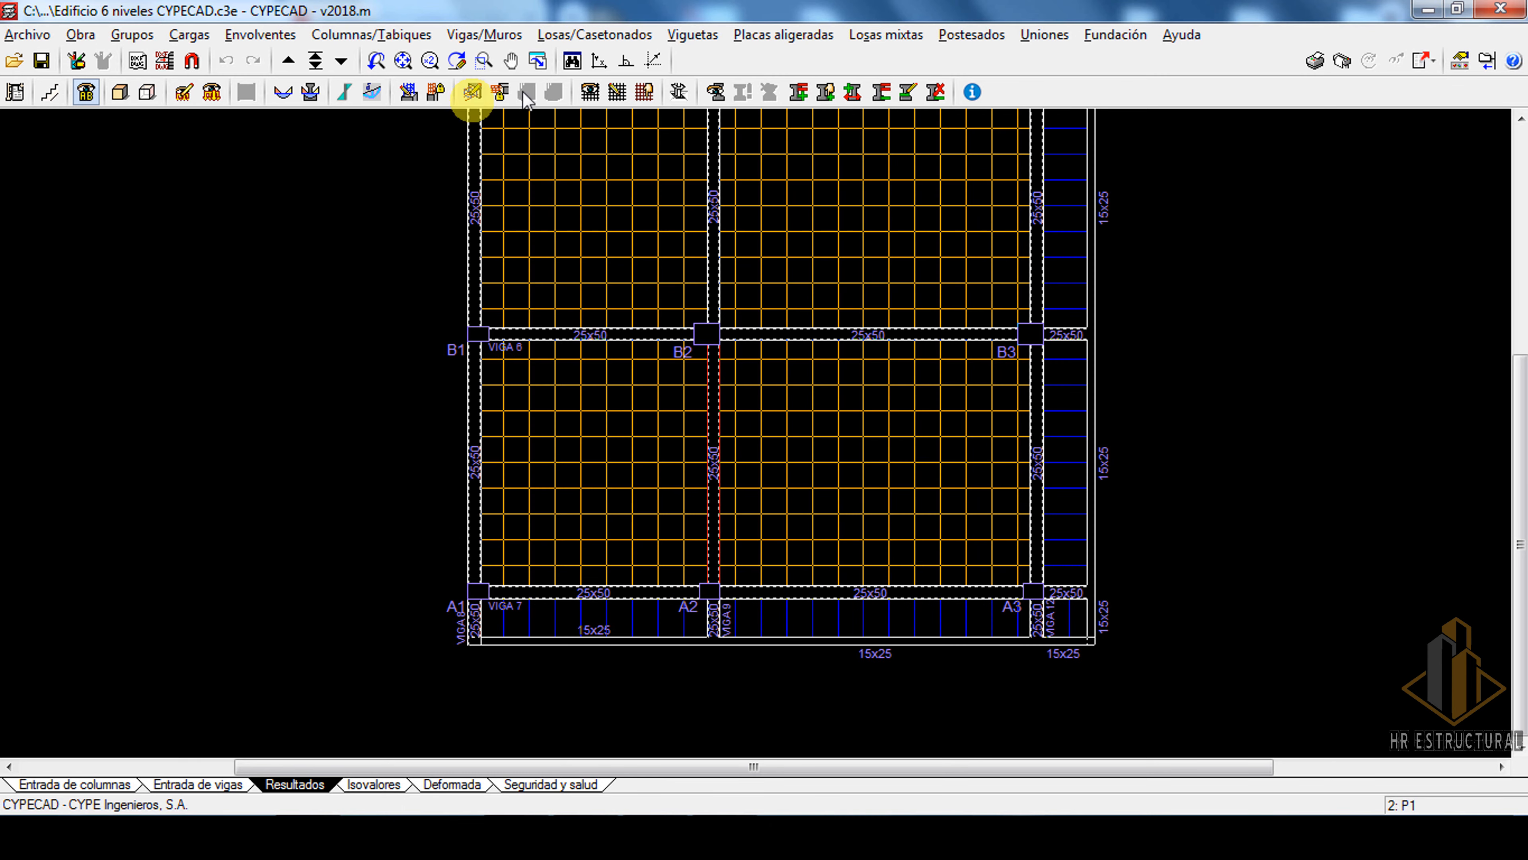
{"action": "left_click", "coordinate": [472, 92]}
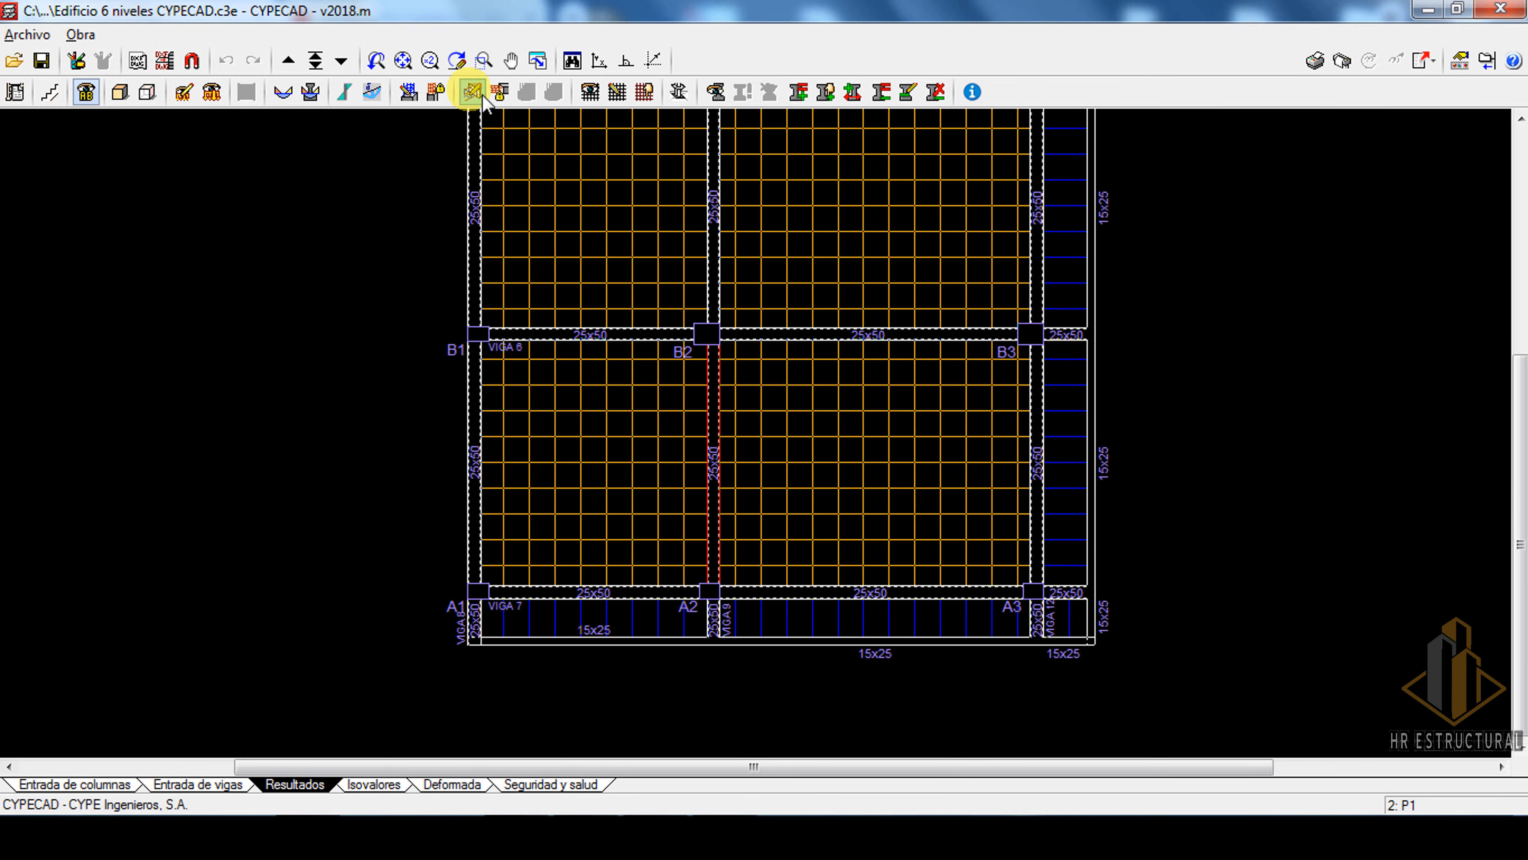
{"action": "left_click", "coordinate": [721, 459]}
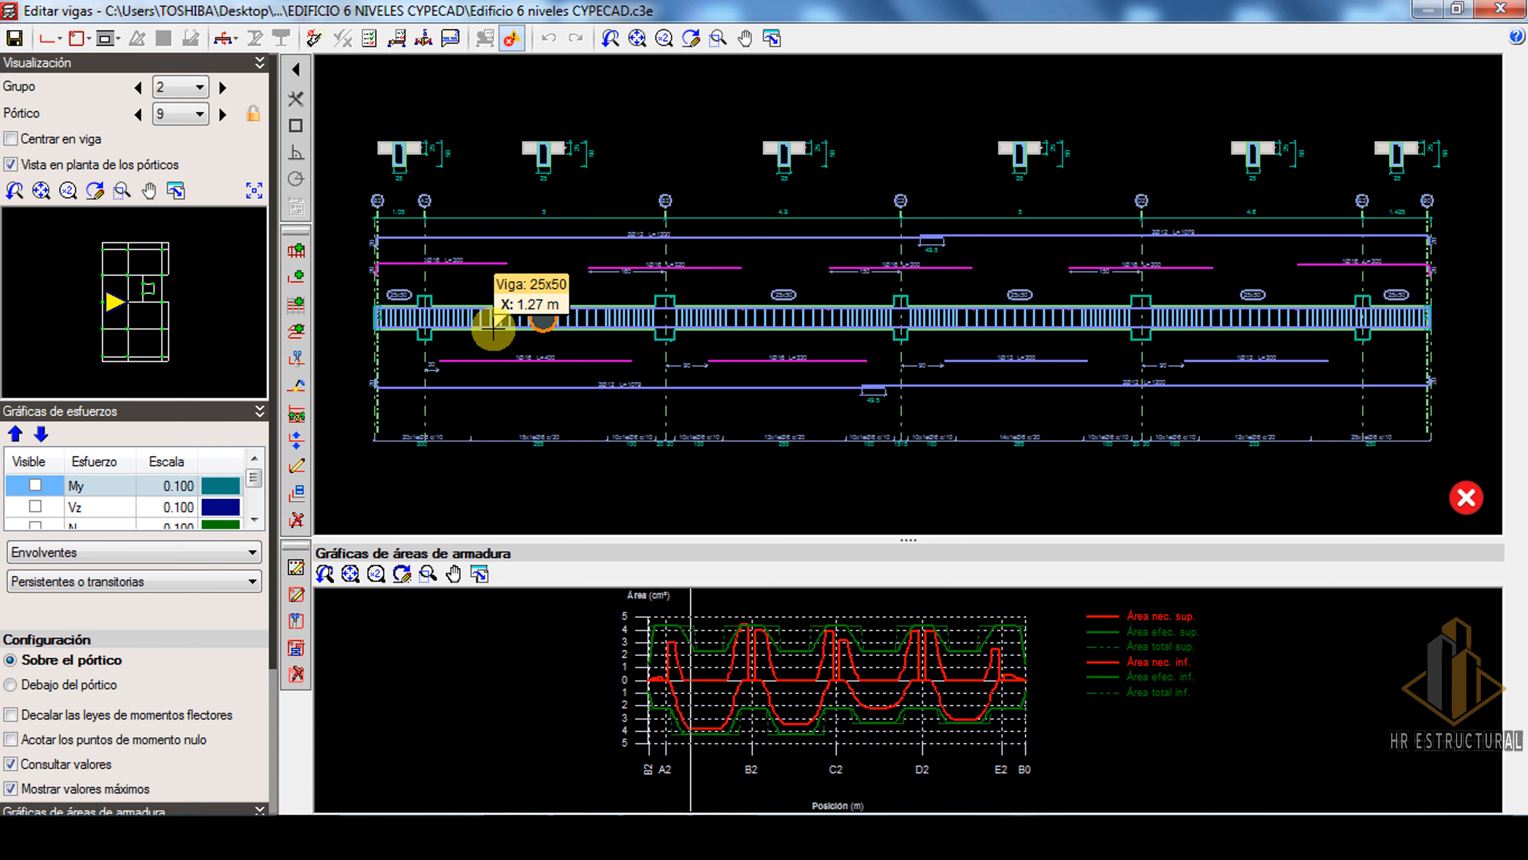
{"action": "scroll", "coordinate": [542, 318], "scroll_direction": "up", "scroll_amount": 4}
{"action": "left_click", "coordinate": [583, 330]}
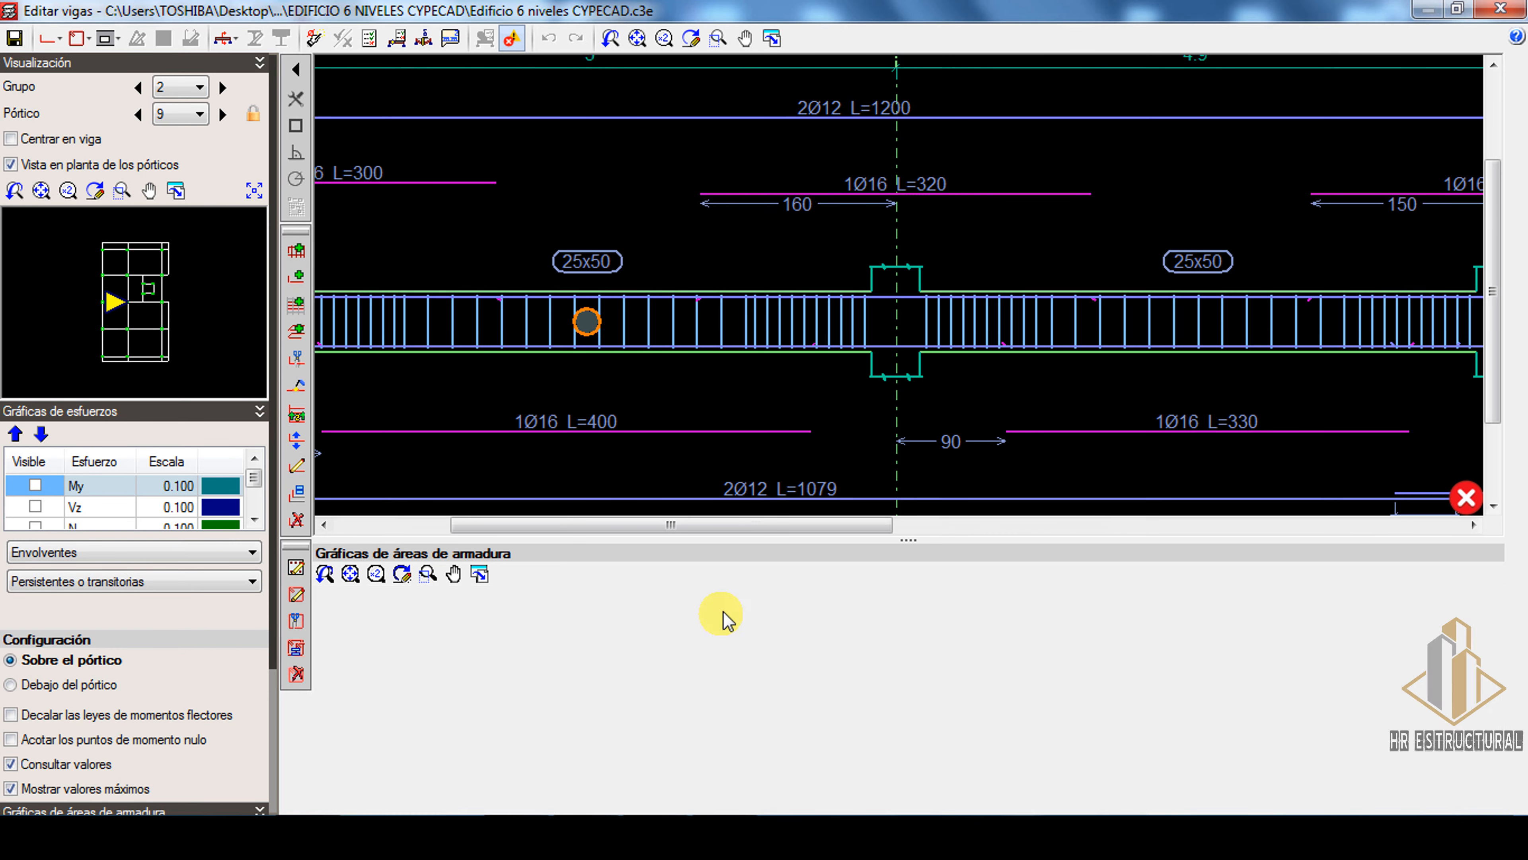
{"action": "scroll", "coordinate": [754, 607], "scroll_direction": "up", "scroll_amount": 4}
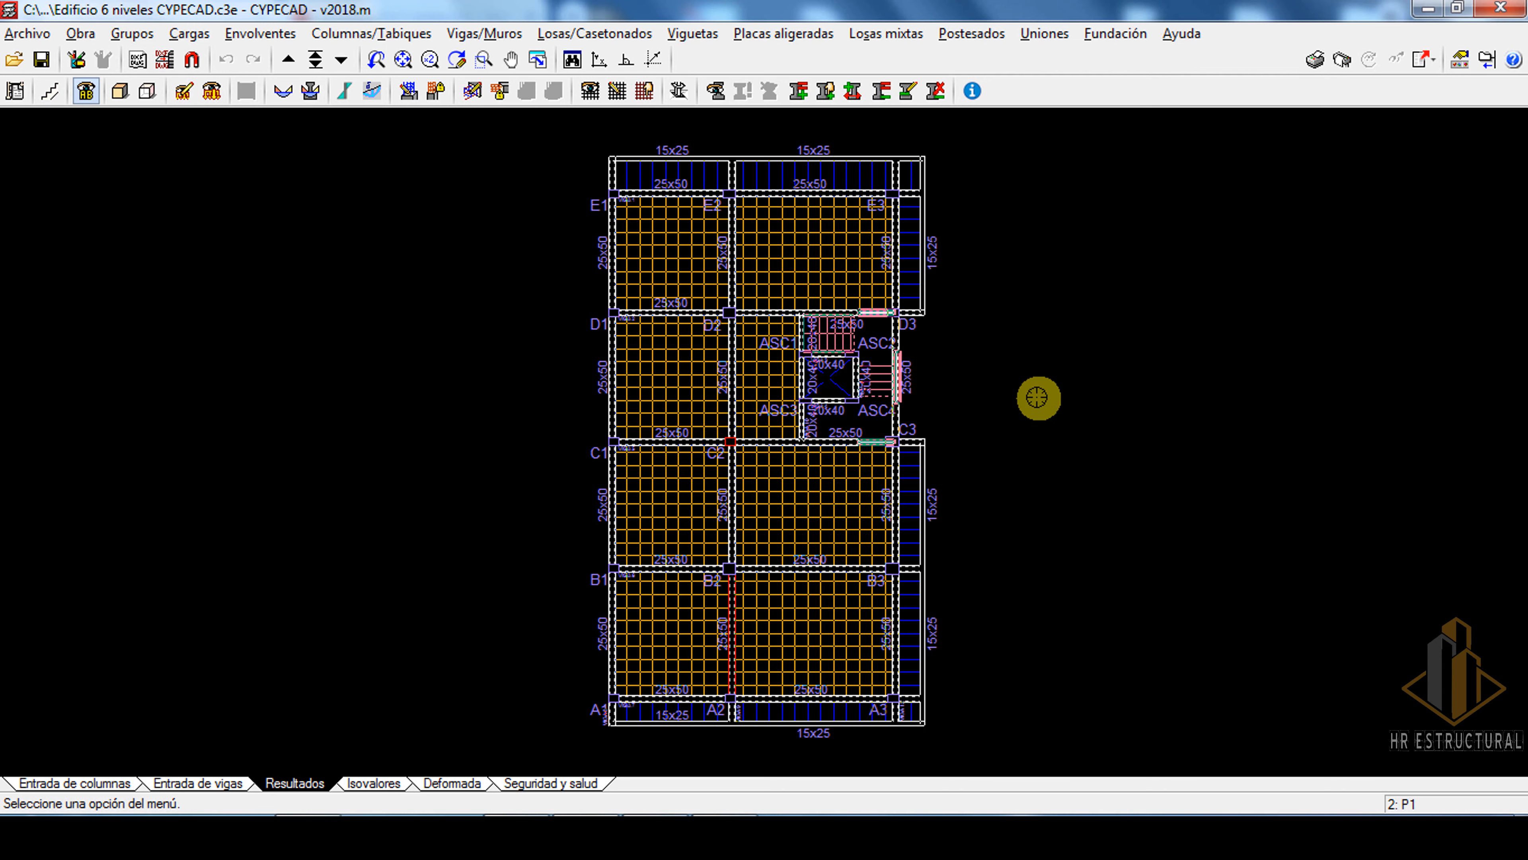
Open column B2 in the column editor to examine its reinforcement and checks, and return to the floor plan.
{"action": "left_click", "coordinate": [378, 35]}
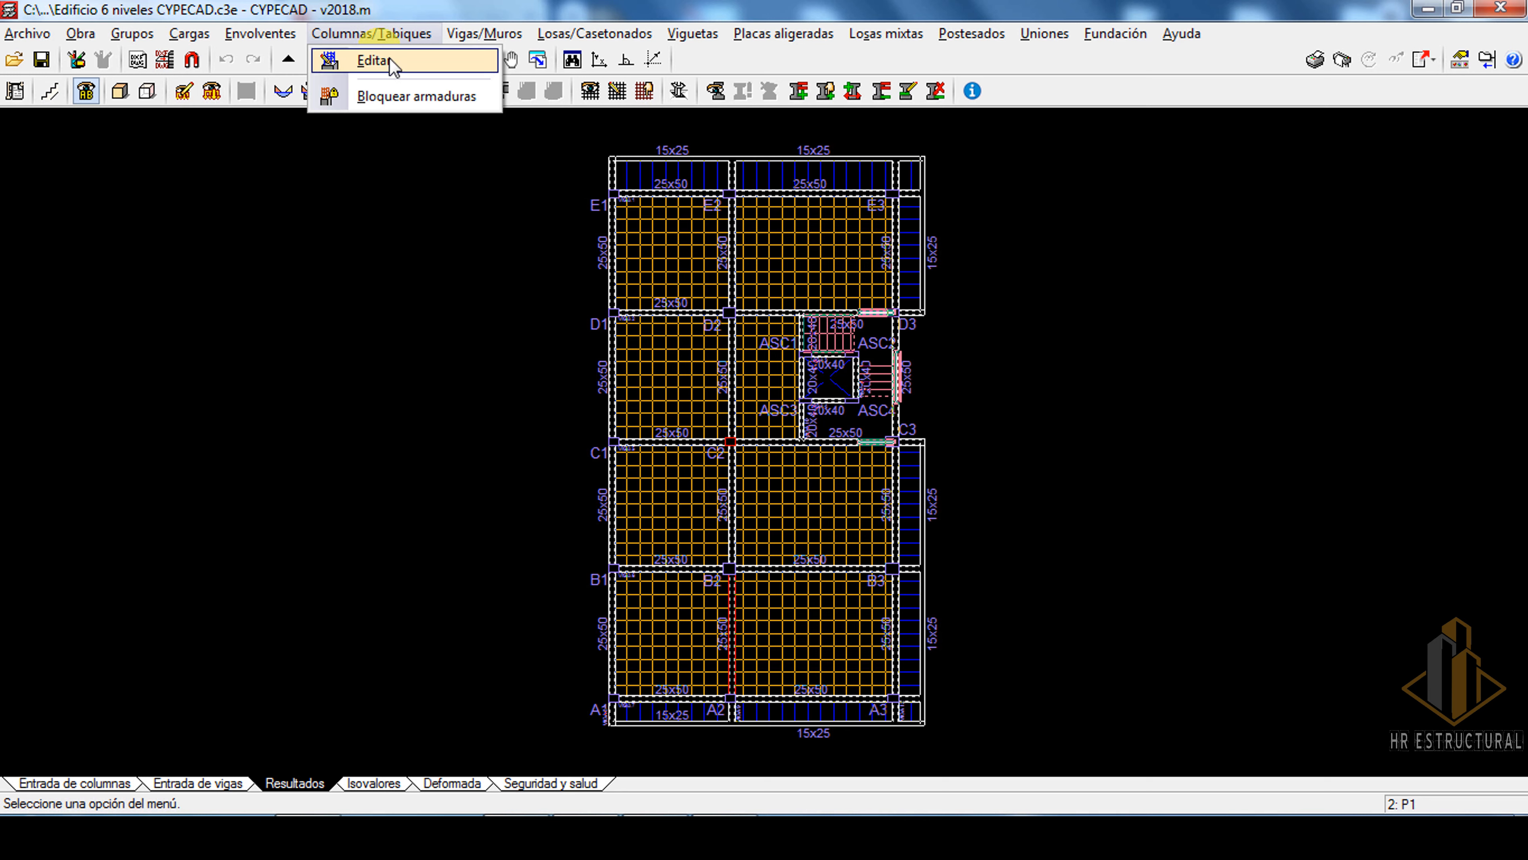
{"action": "left_click", "coordinate": [394, 368]}
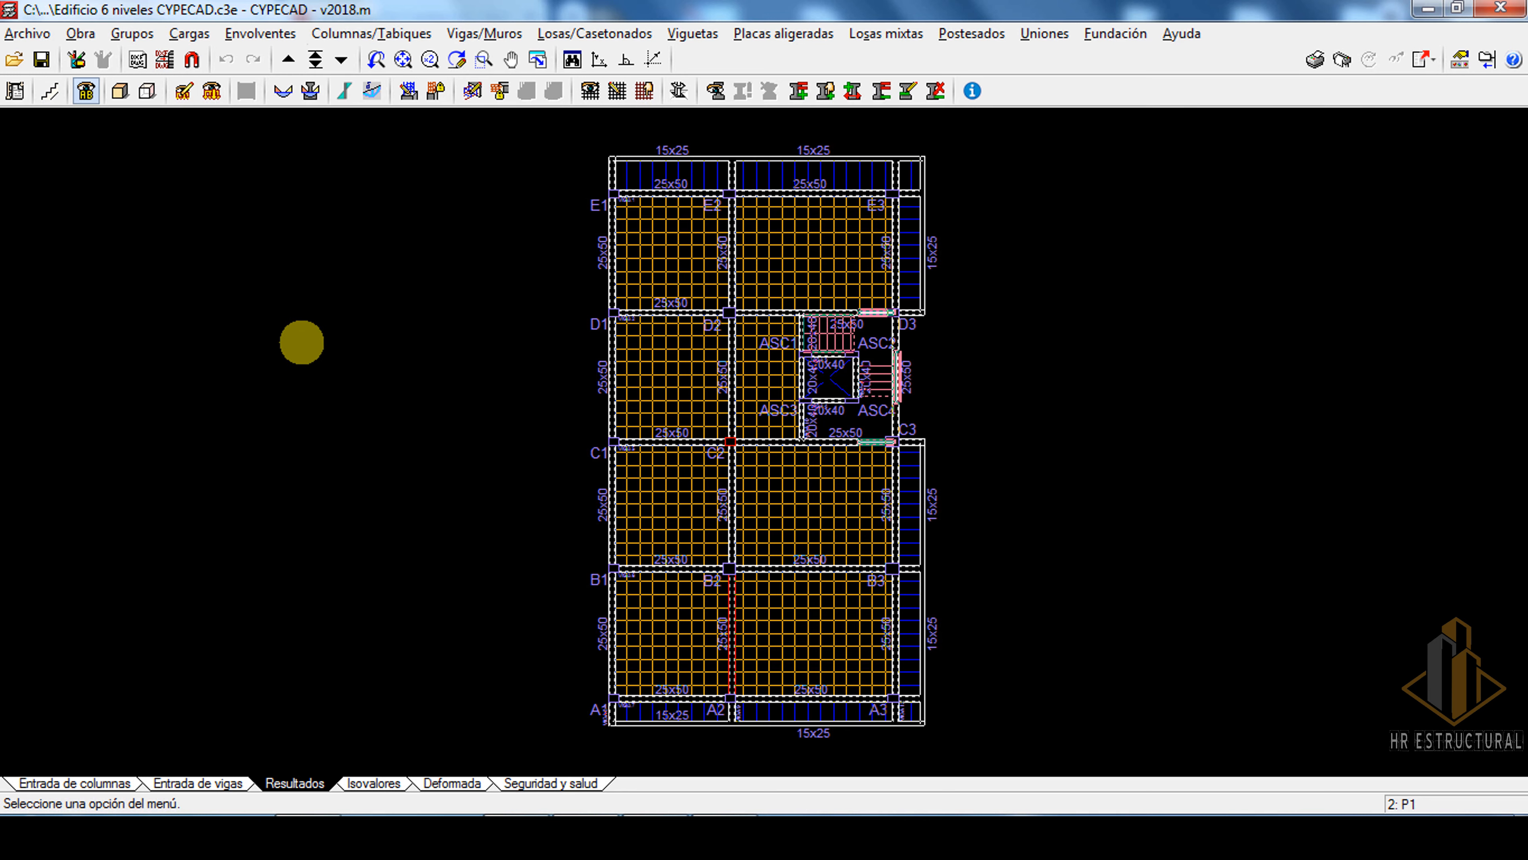
{"action": "left_click", "coordinate": [407, 91]}
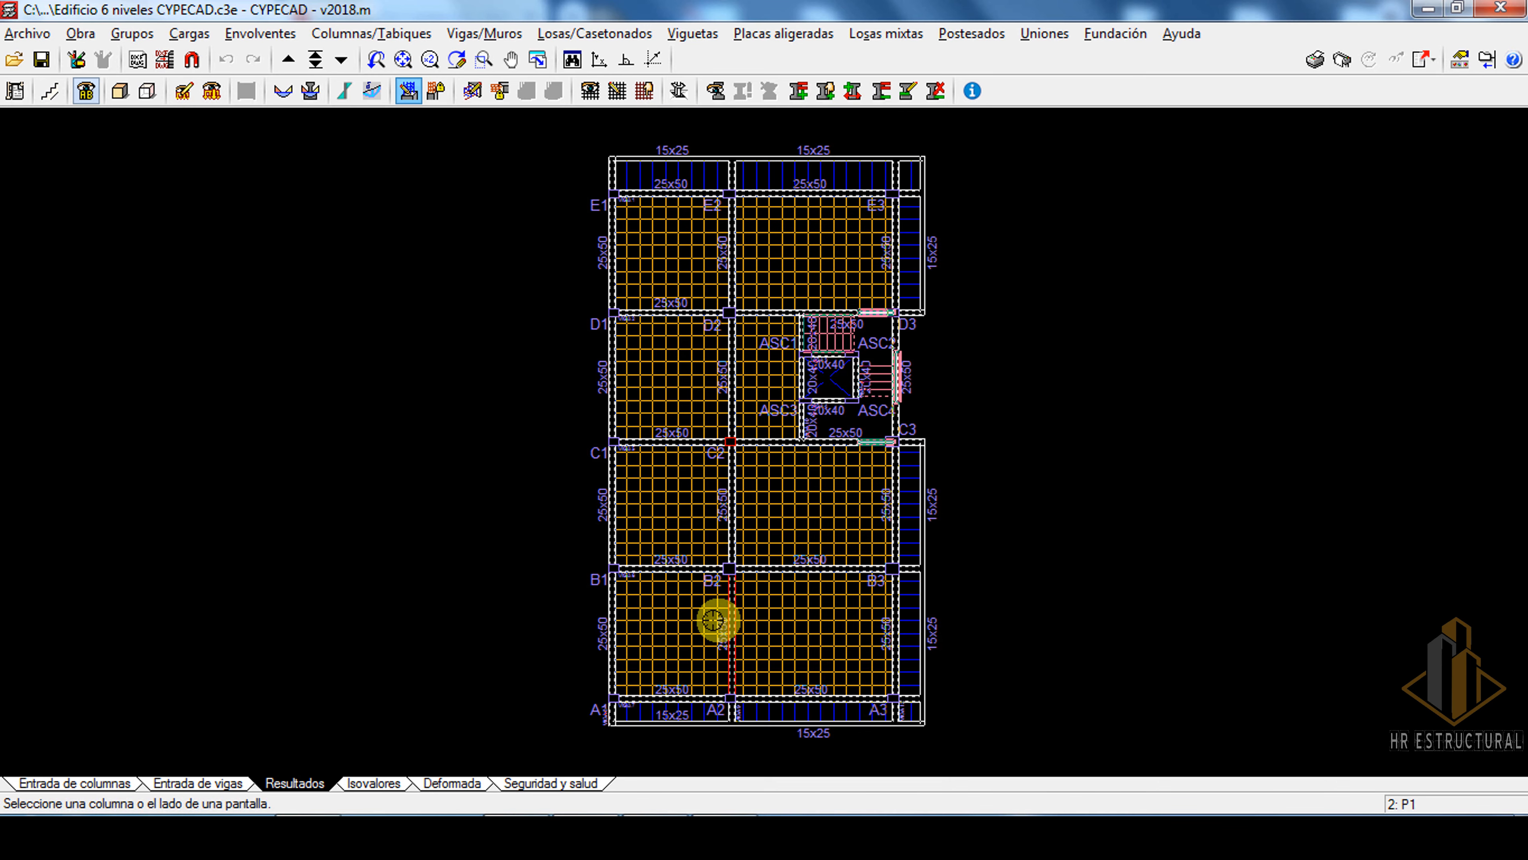
{"action": "scroll", "coordinate": [712, 620], "scroll_direction": "up", "scroll_amount": 2}
{"action": "left_click", "coordinate": [734, 529]}
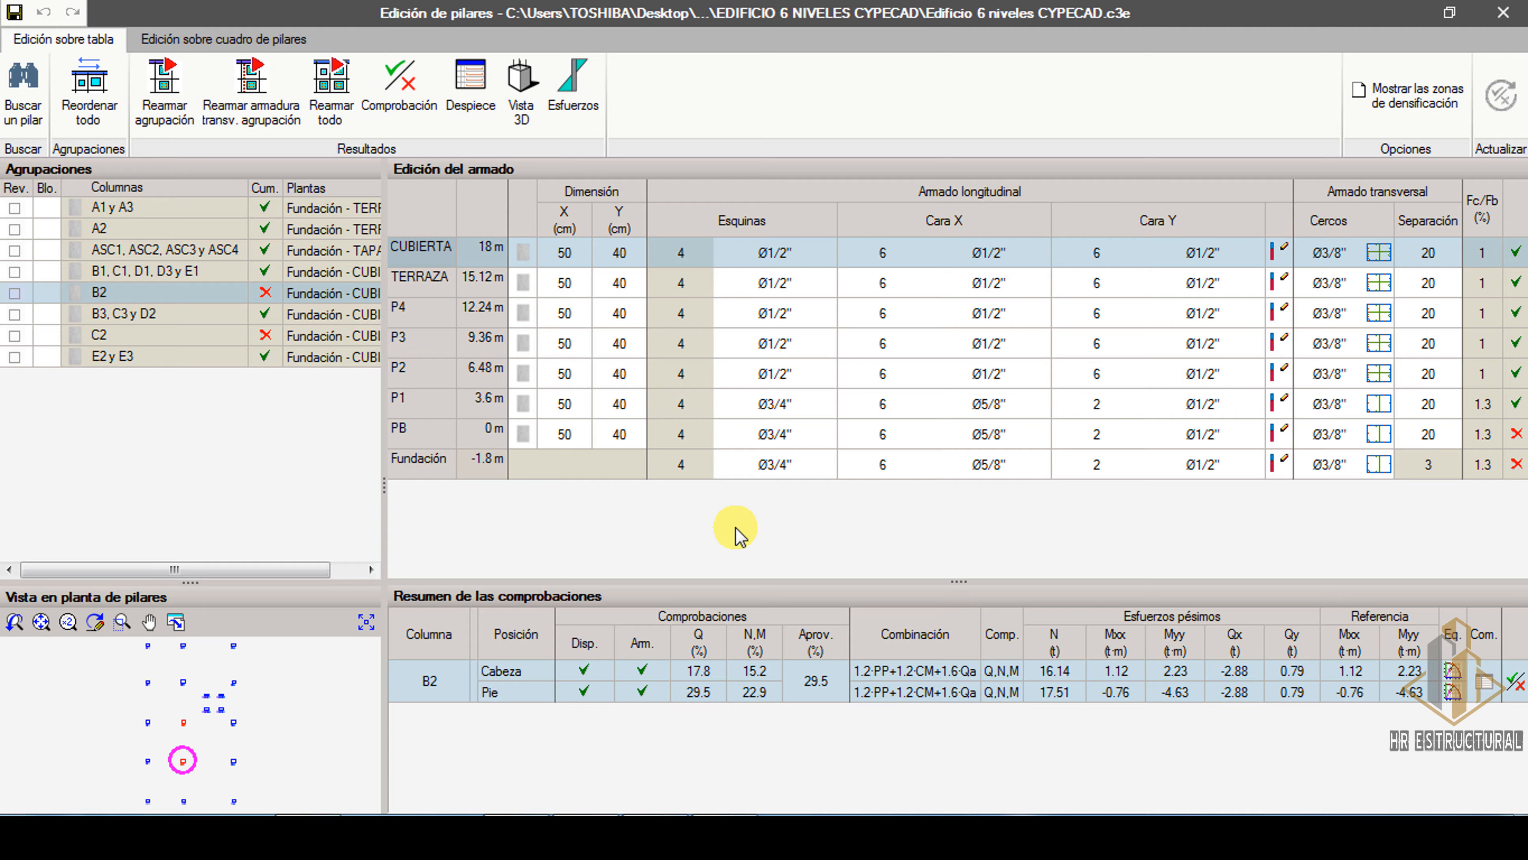
{"action": "key", "text": "Escape"}
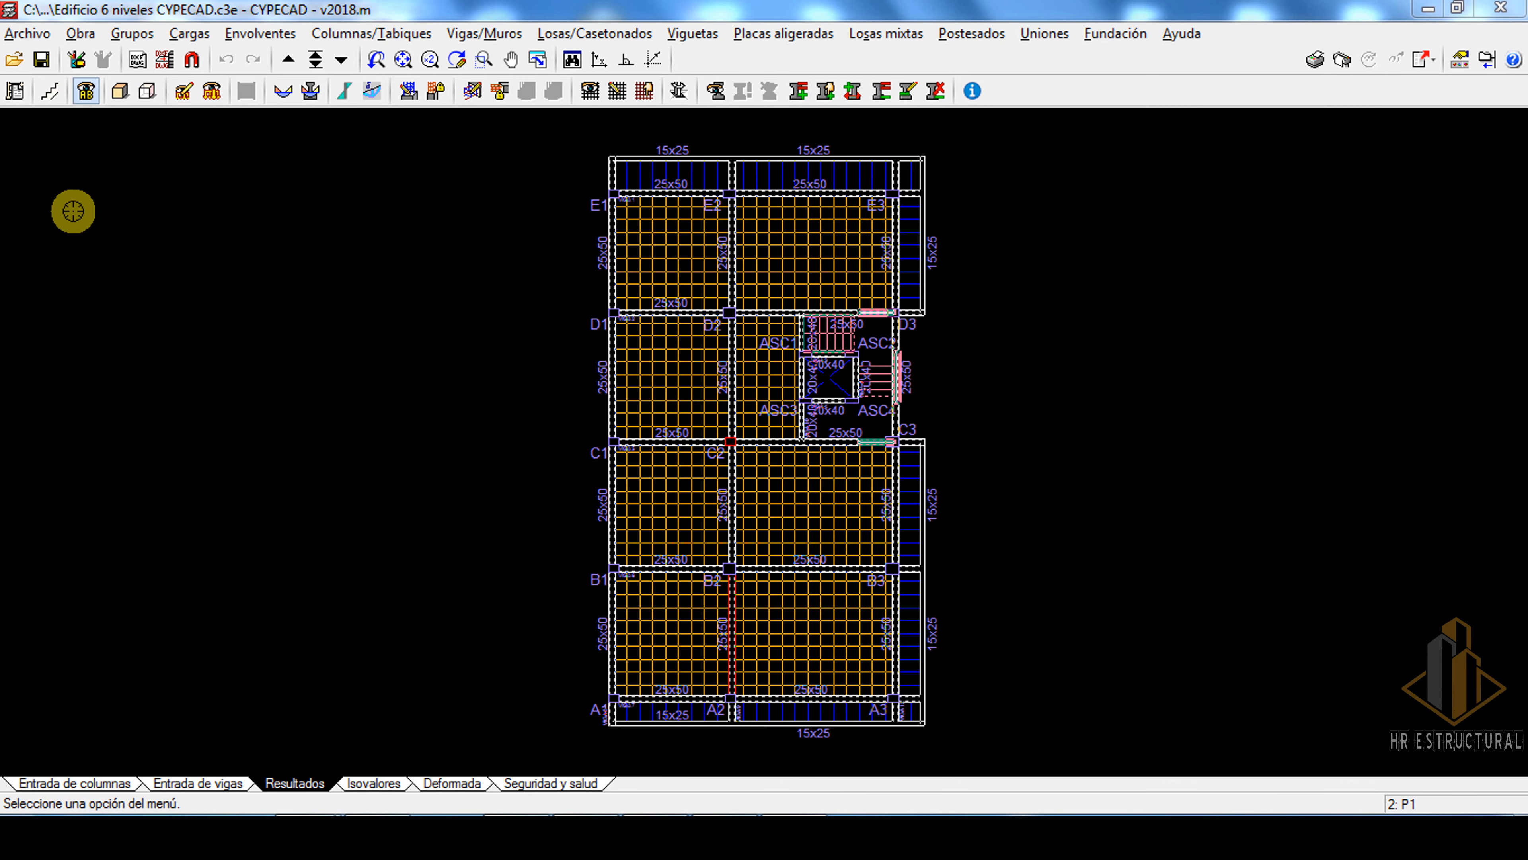
From the project's general data, open the usable bar diameters of the column reinforcement tables.
{"action": "left_click", "coordinate": [14, 90]}
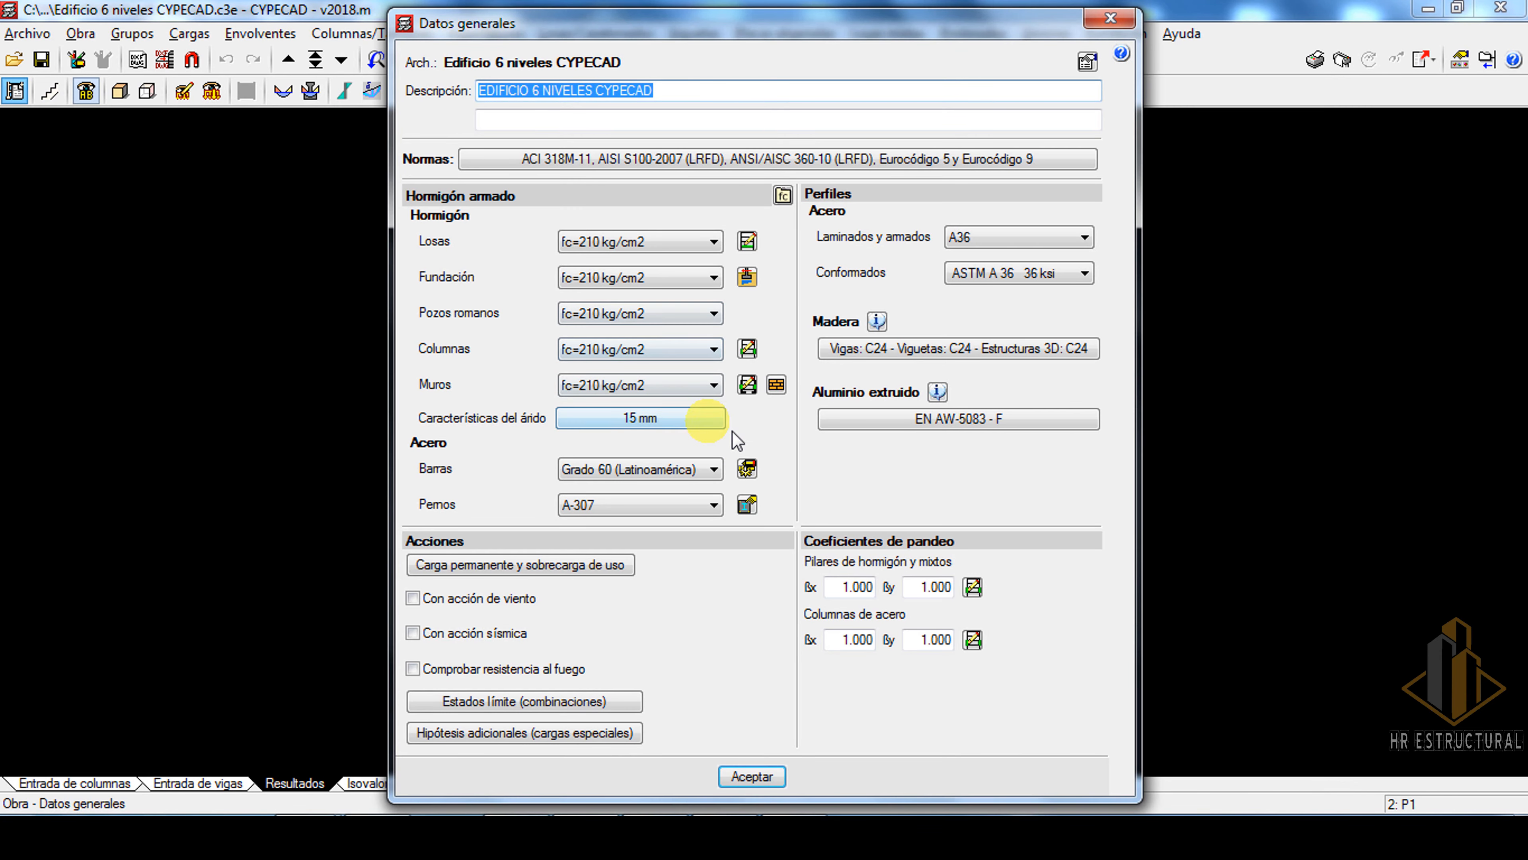
{"action": "left_click", "coordinate": [747, 468]}
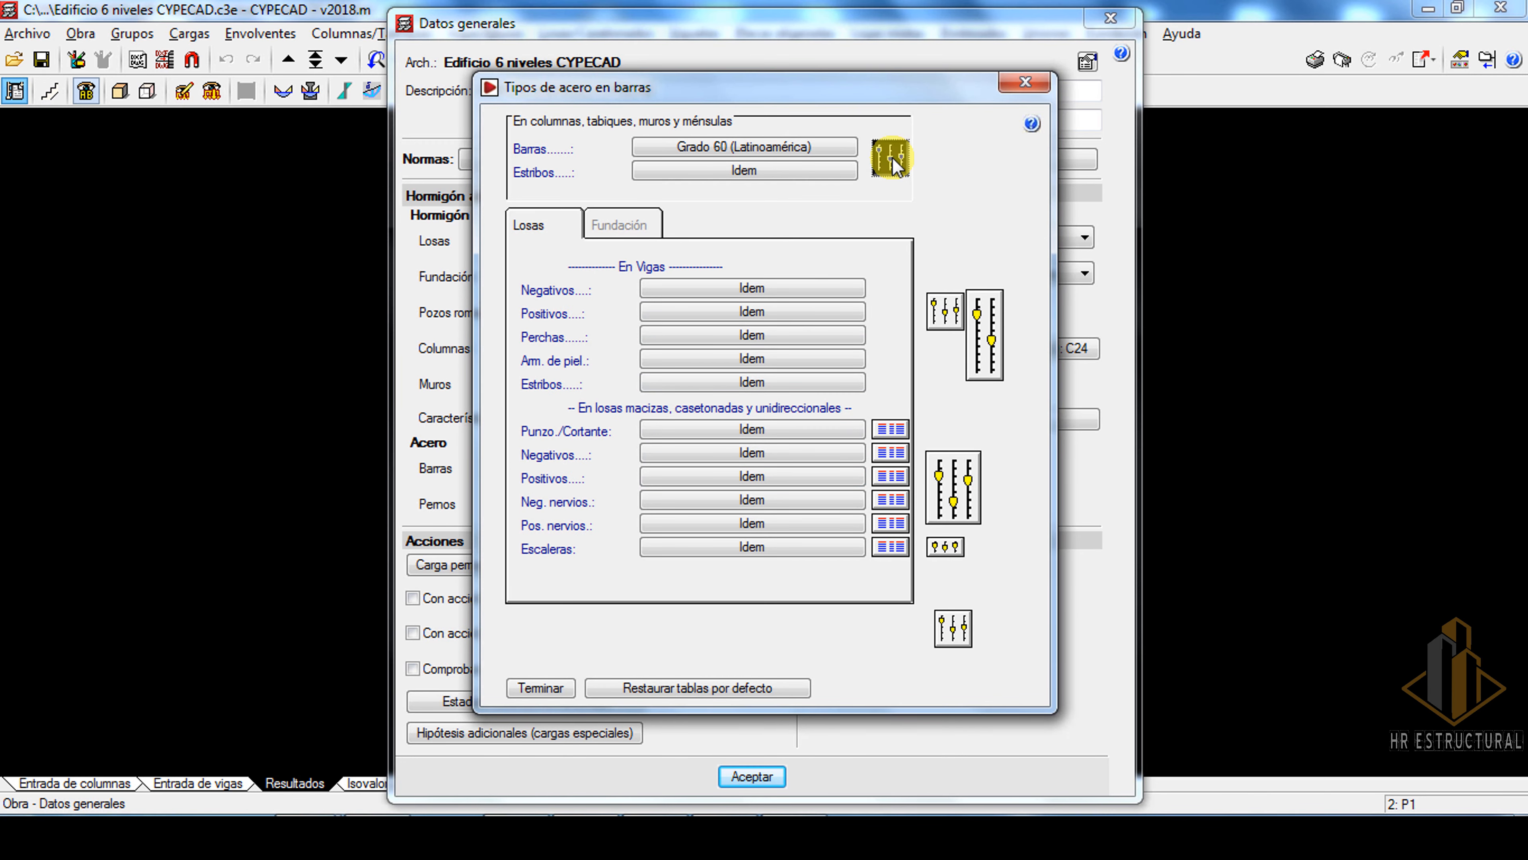
{"action": "left_click", "coordinate": [891, 157]}
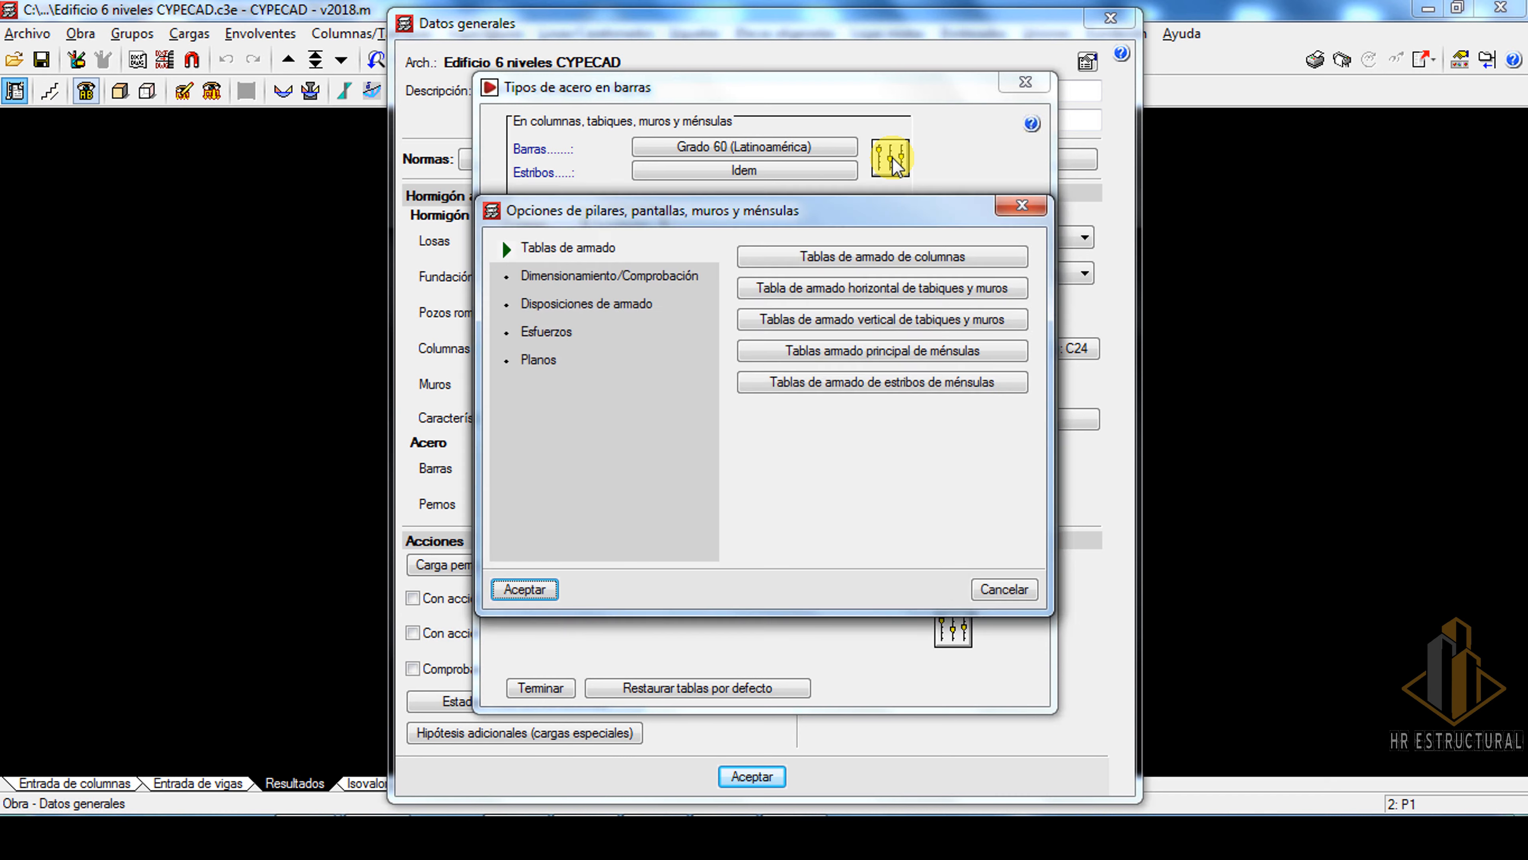
{"action": "left_click", "coordinate": [774, 266]}
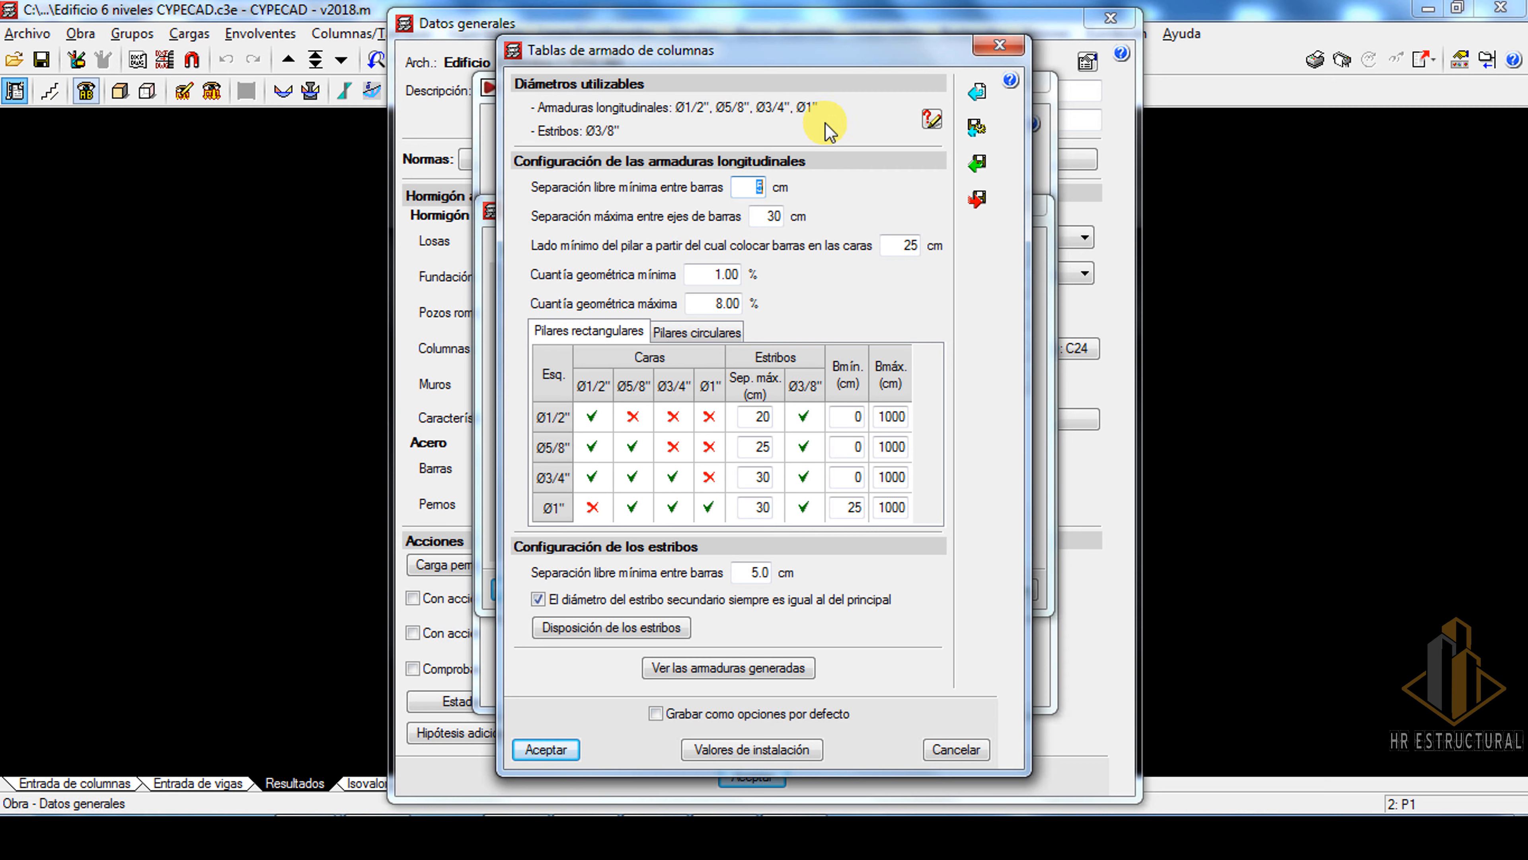
{"action": "left_click", "coordinate": [931, 119]}
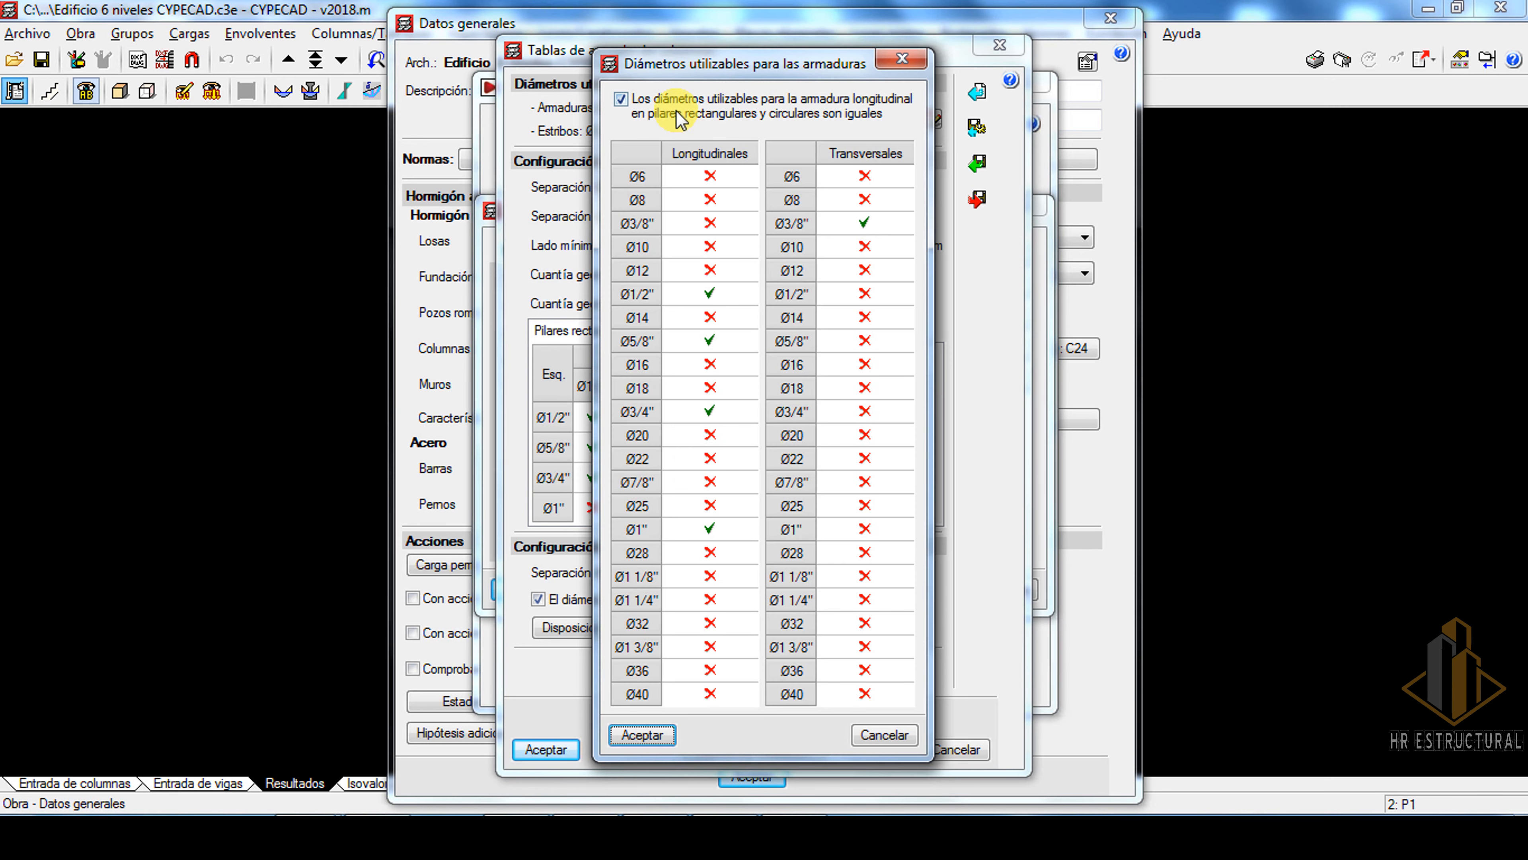
Disable the longitudinal diameters Ø1/2, Ø5/8, Ø3/4 and Ø1 inch and the transverse diameter Ø3/8 inch.
{"action": "left_click", "coordinate": [710, 294]}
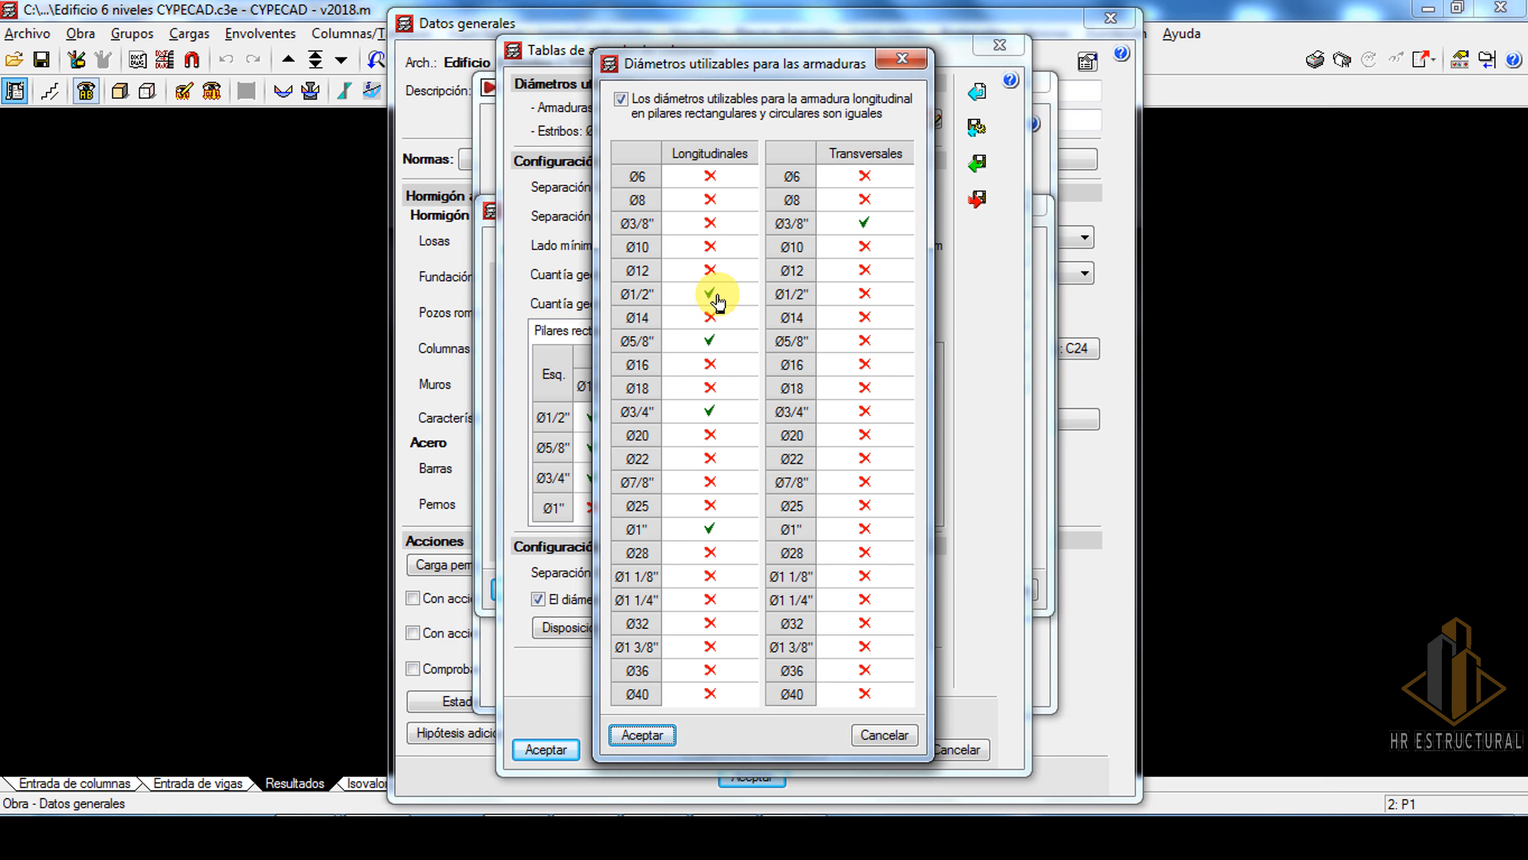
{"action": "left_click", "coordinate": [707, 420]}
{"action": "left_click", "coordinate": [710, 345]}
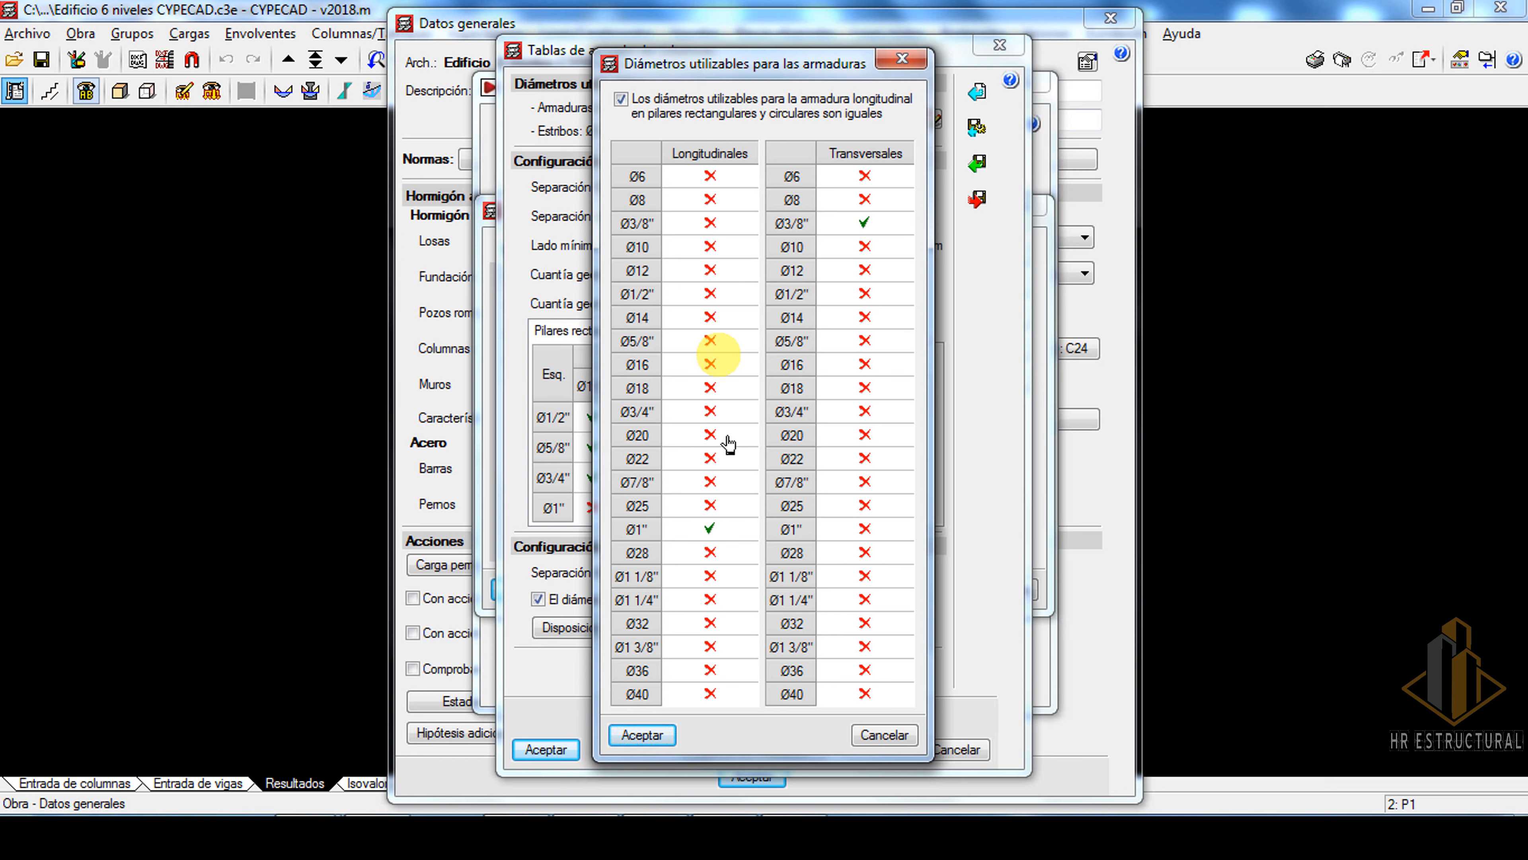
{"action": "left_click", "coordinate": [711, 530]}
{"action": "left_click", "coordinate": [881, 227]}
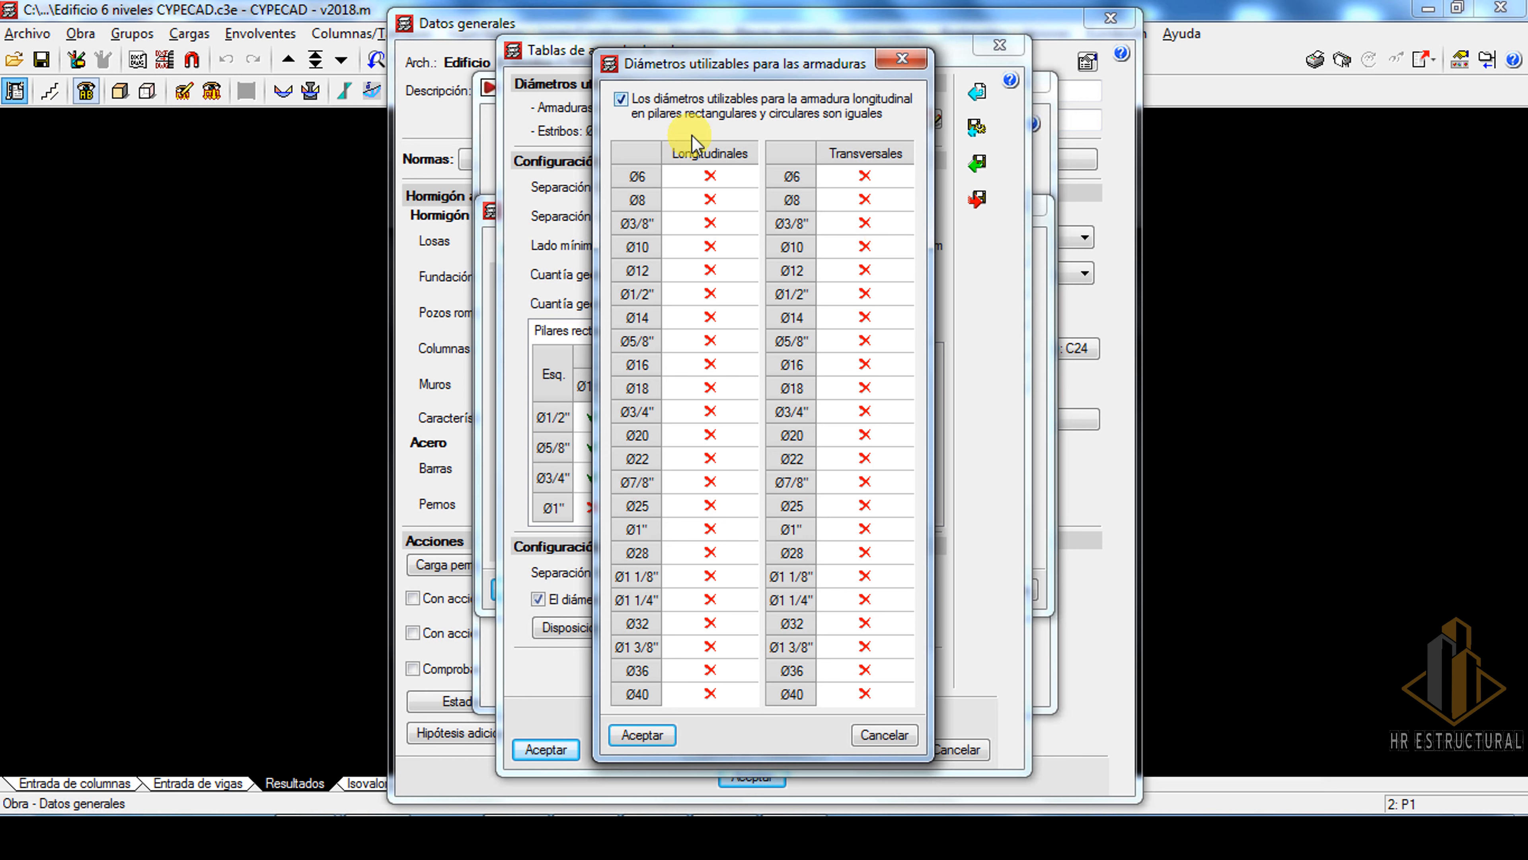
Enable Ø12, Ø16 and Ø20 as longitudinal diameters and Ø6, Ø8 and Ø10 as transverse diameters, and accept them.
{"action": "left_click", "coordinate": [710, 271]}
{"action": "left_click", "coordinate": [708, 366]}
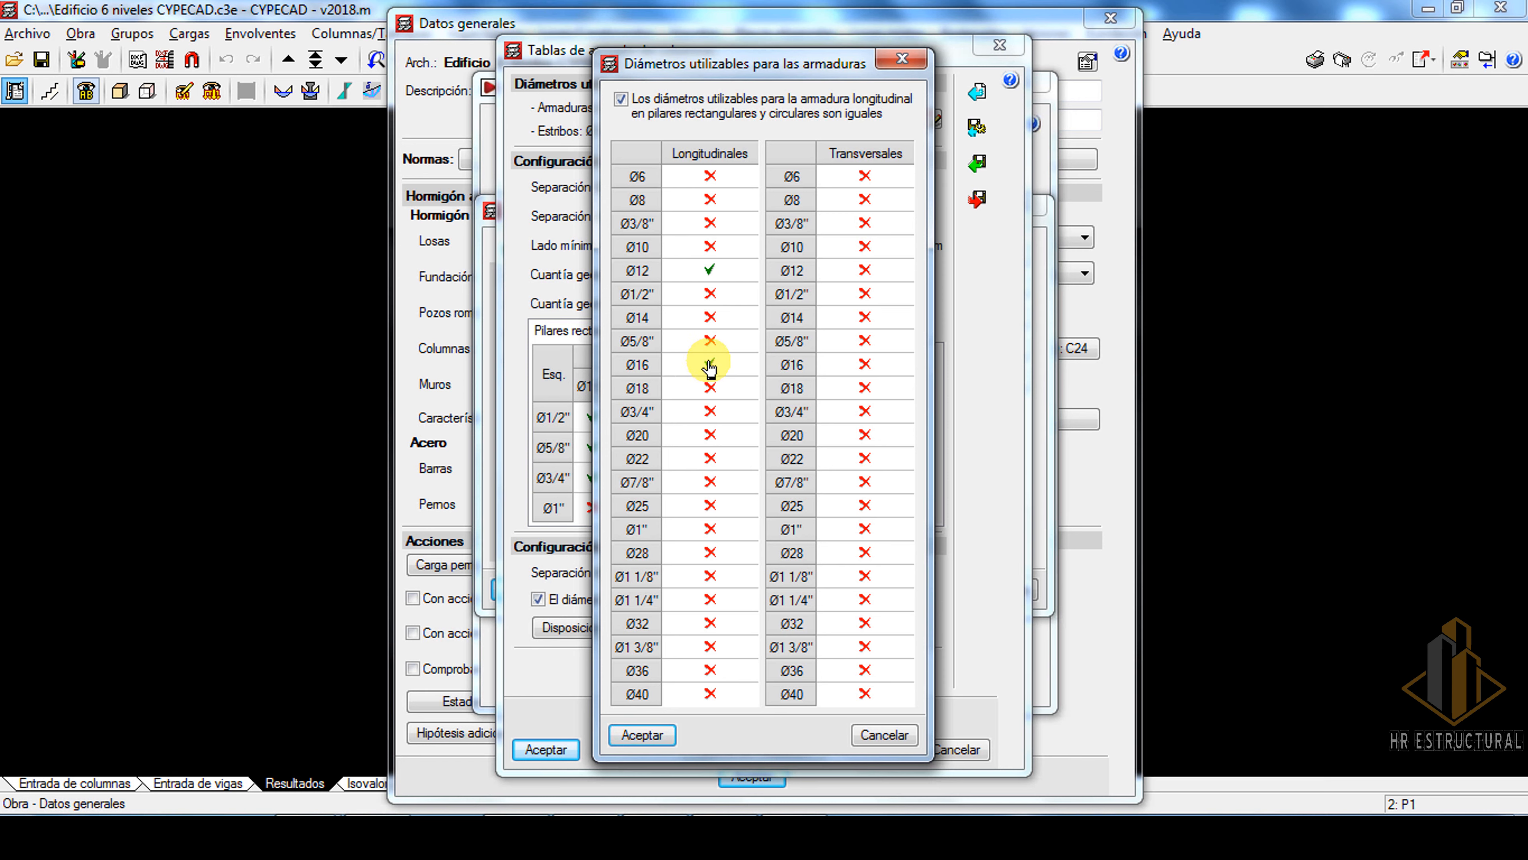
{"action": "left_click", "coordinate": [709, 436]}
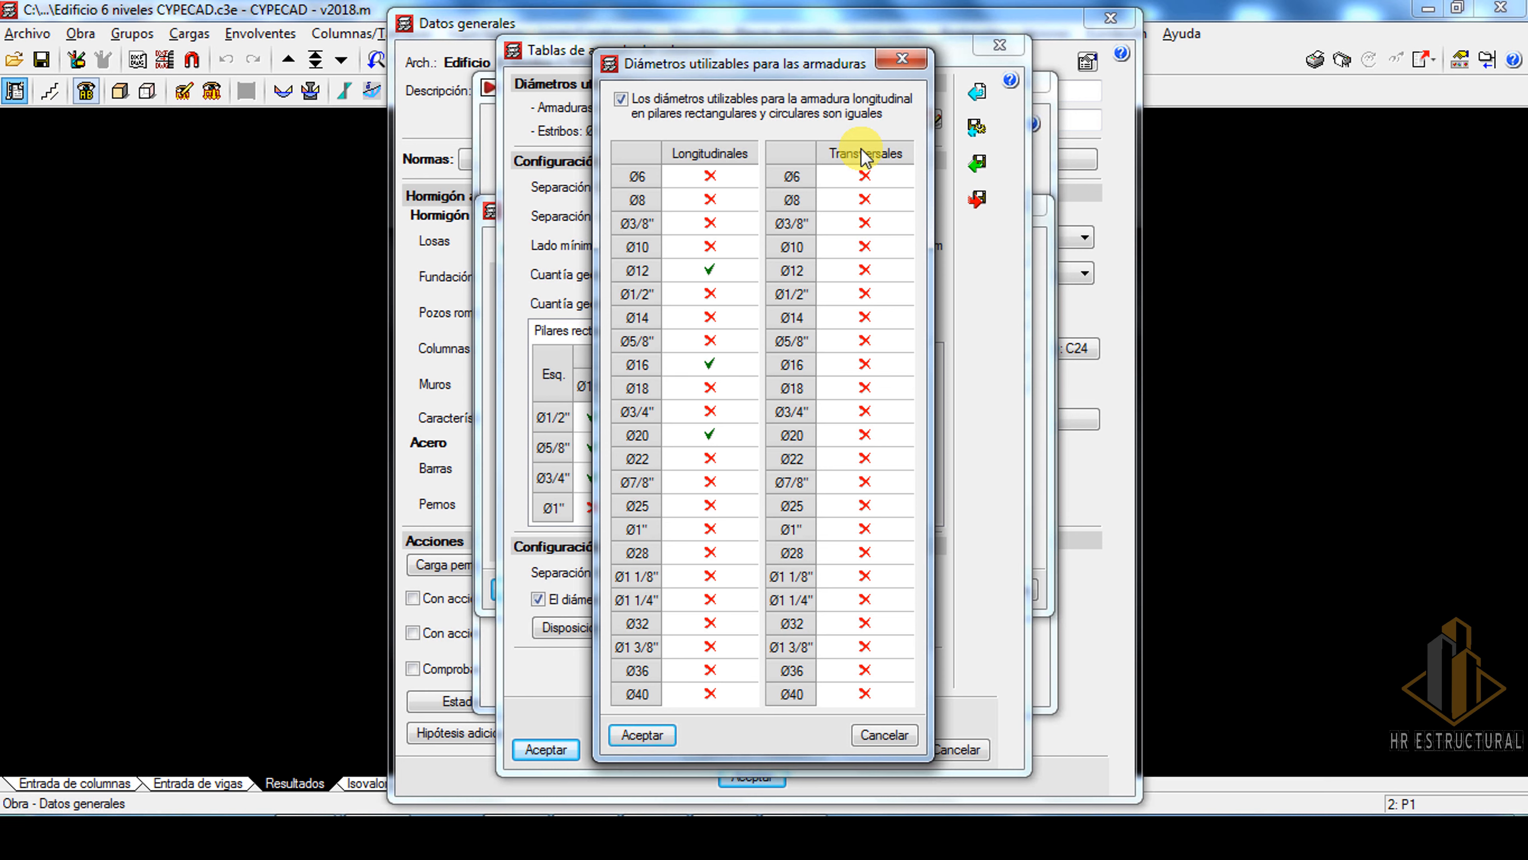
{"action": "left_click", "coordinate": [865, 177]}
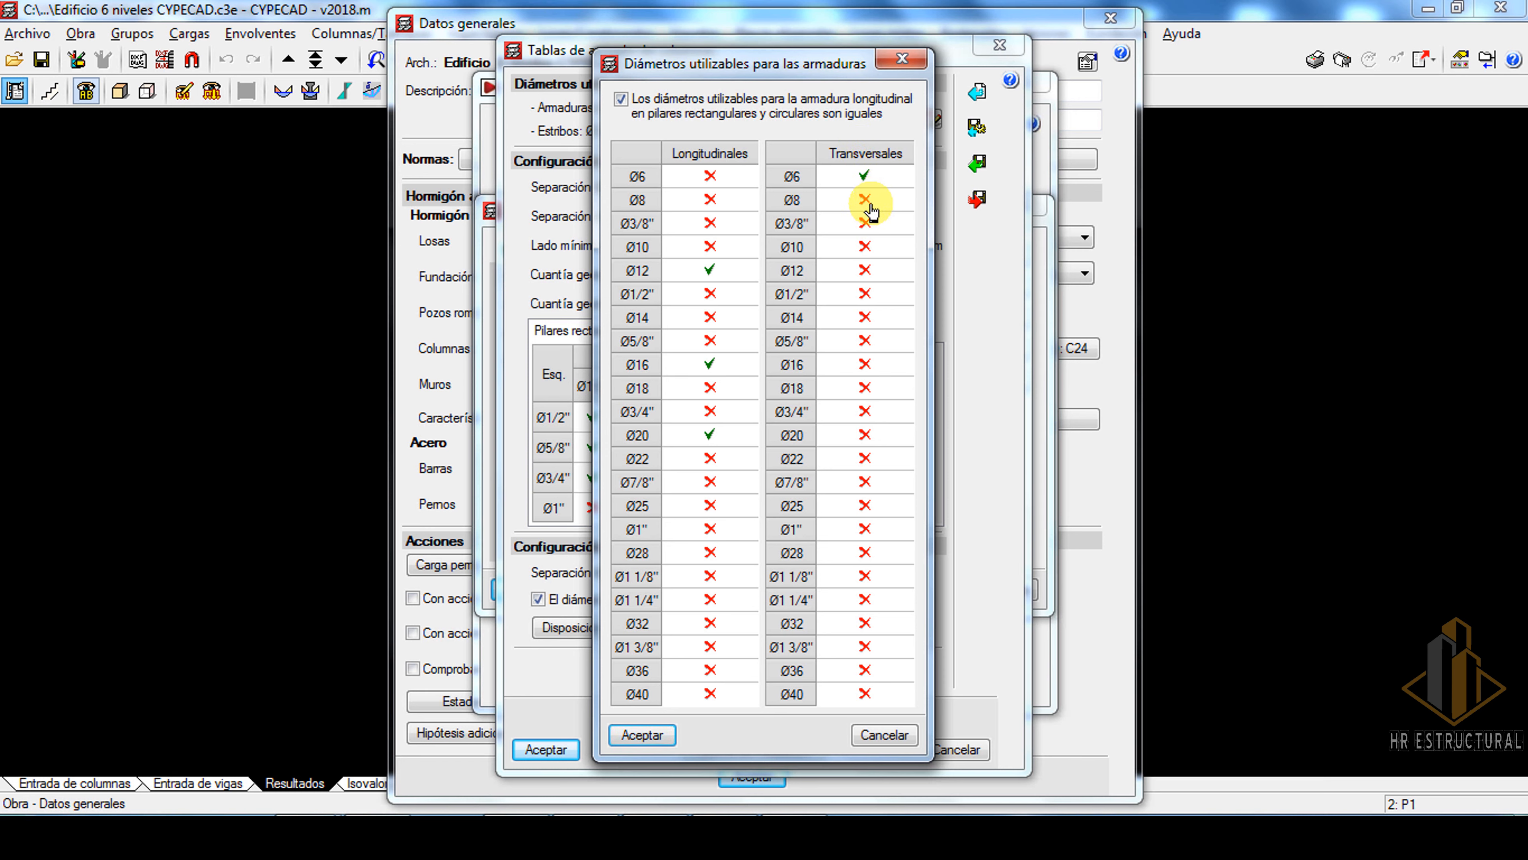
{"action": "left_click", "coordinate": [865, 200]}
{"action": "left_click", "coordinate": [866, 247]}
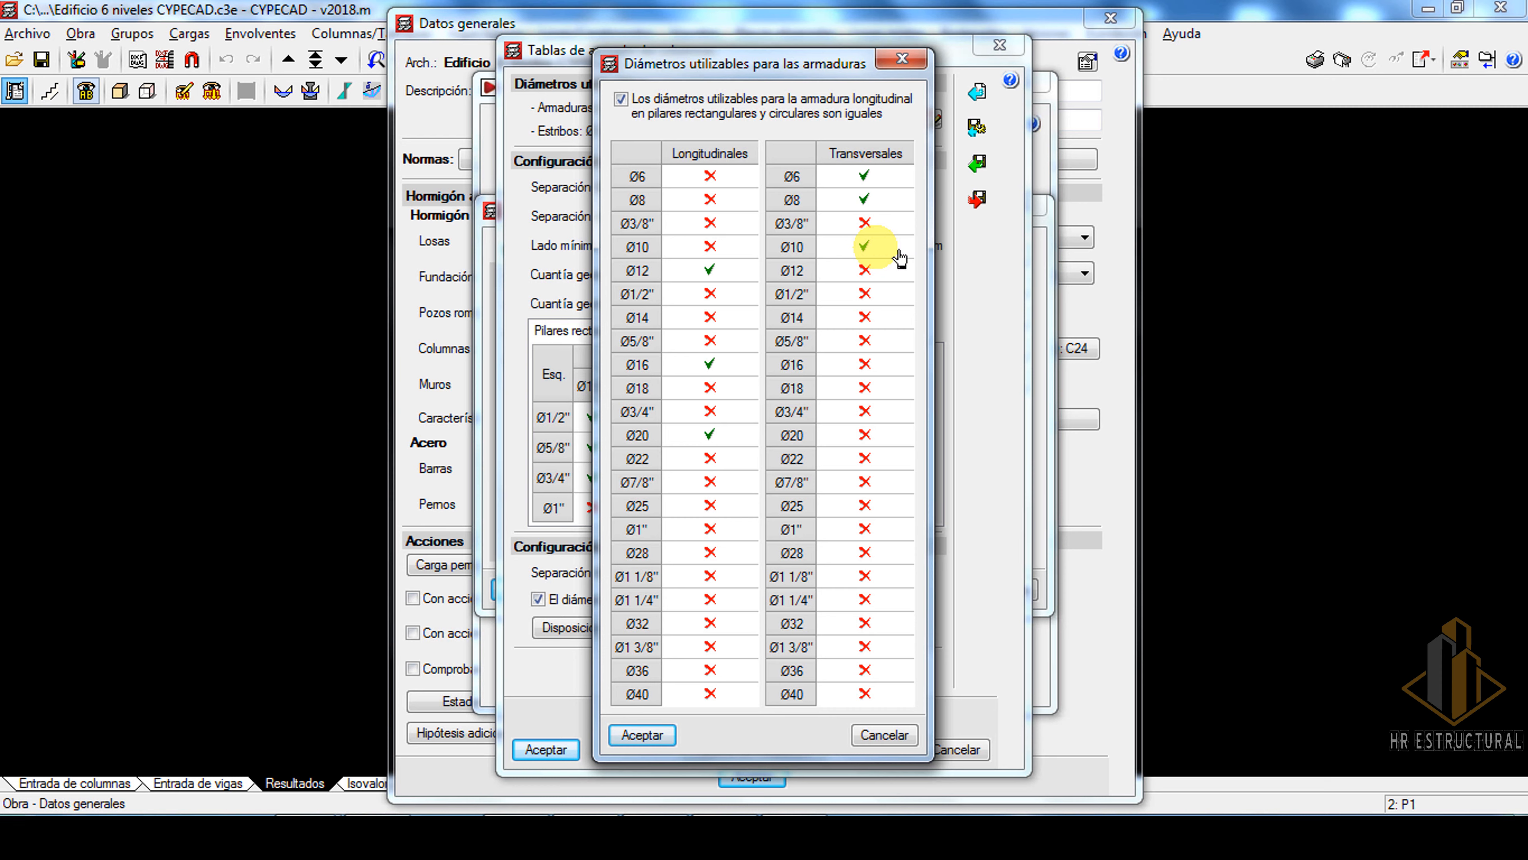
{"action": "left_click", "coordinate": [644, 733]}
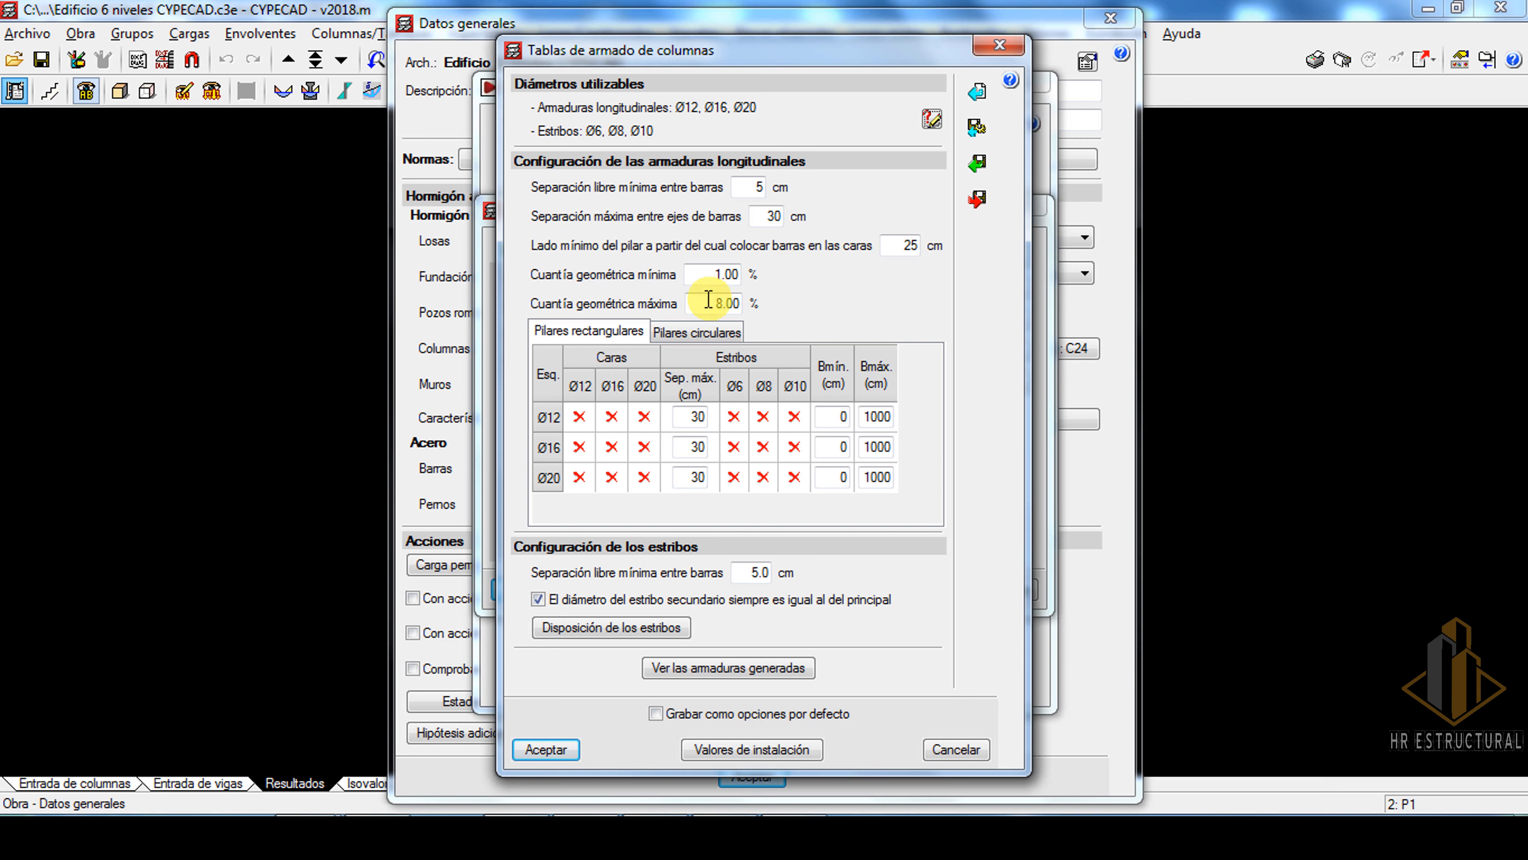
Set the maximum geometric reinforcement ratio for columns to 3.00 %.
{"action": "double_click", "coordinate": [721, 303]}
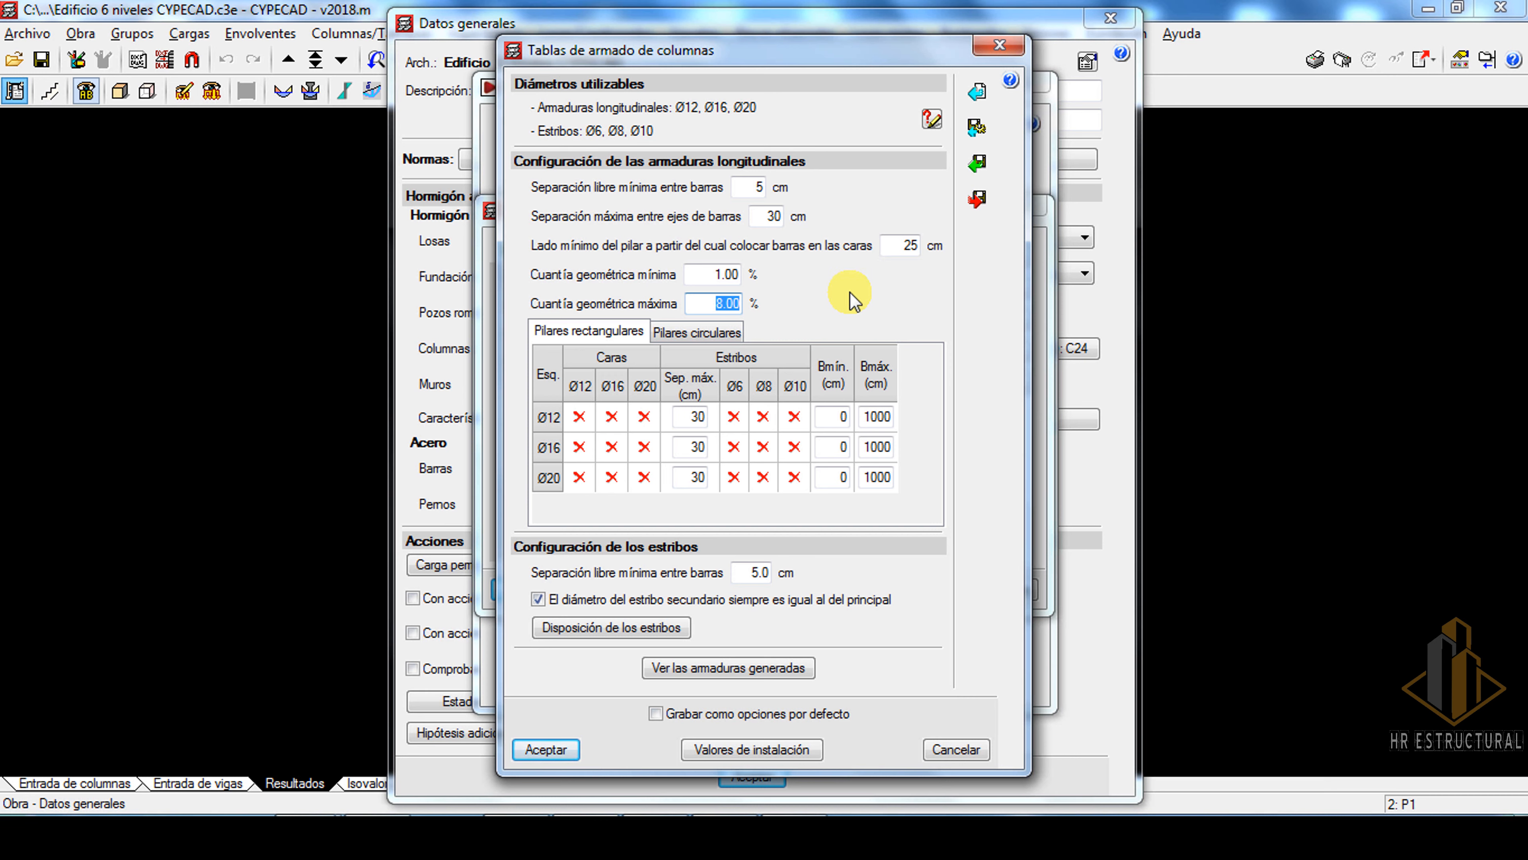
{"action": "type", "text": "3"}
{"action": "key", "text": "shift+Tab"}
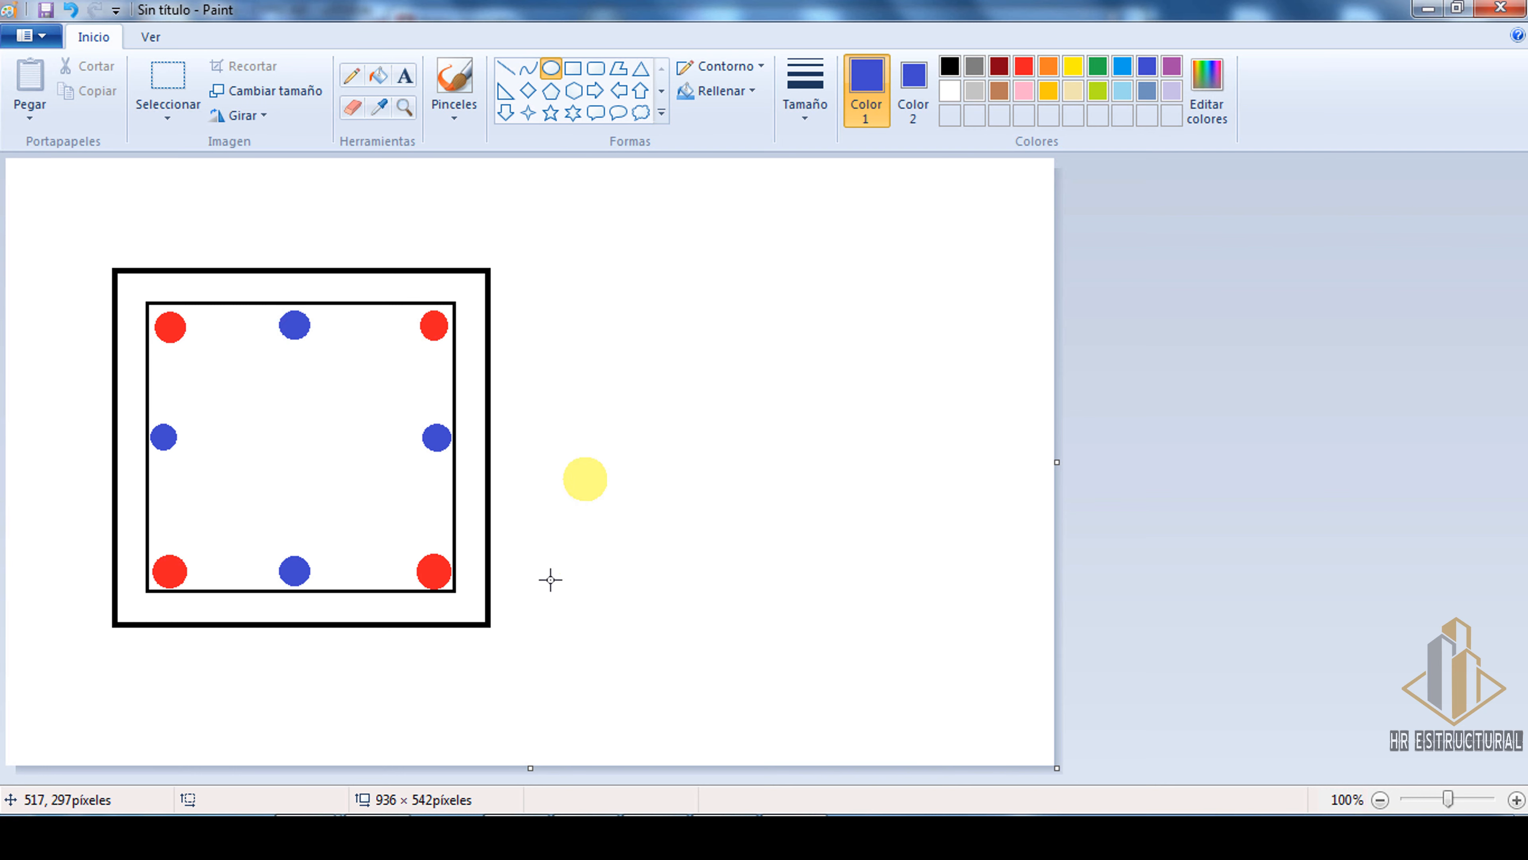
Back in CYPECAD, allow Ø12 face bars for Ø12 corners, Ø12 and Ø16 for Ø16 corners, and Ø12, Ø16 and Ø20 for Ø20 corners.
{"action": "left_click", "coordinate": [587, 820]}
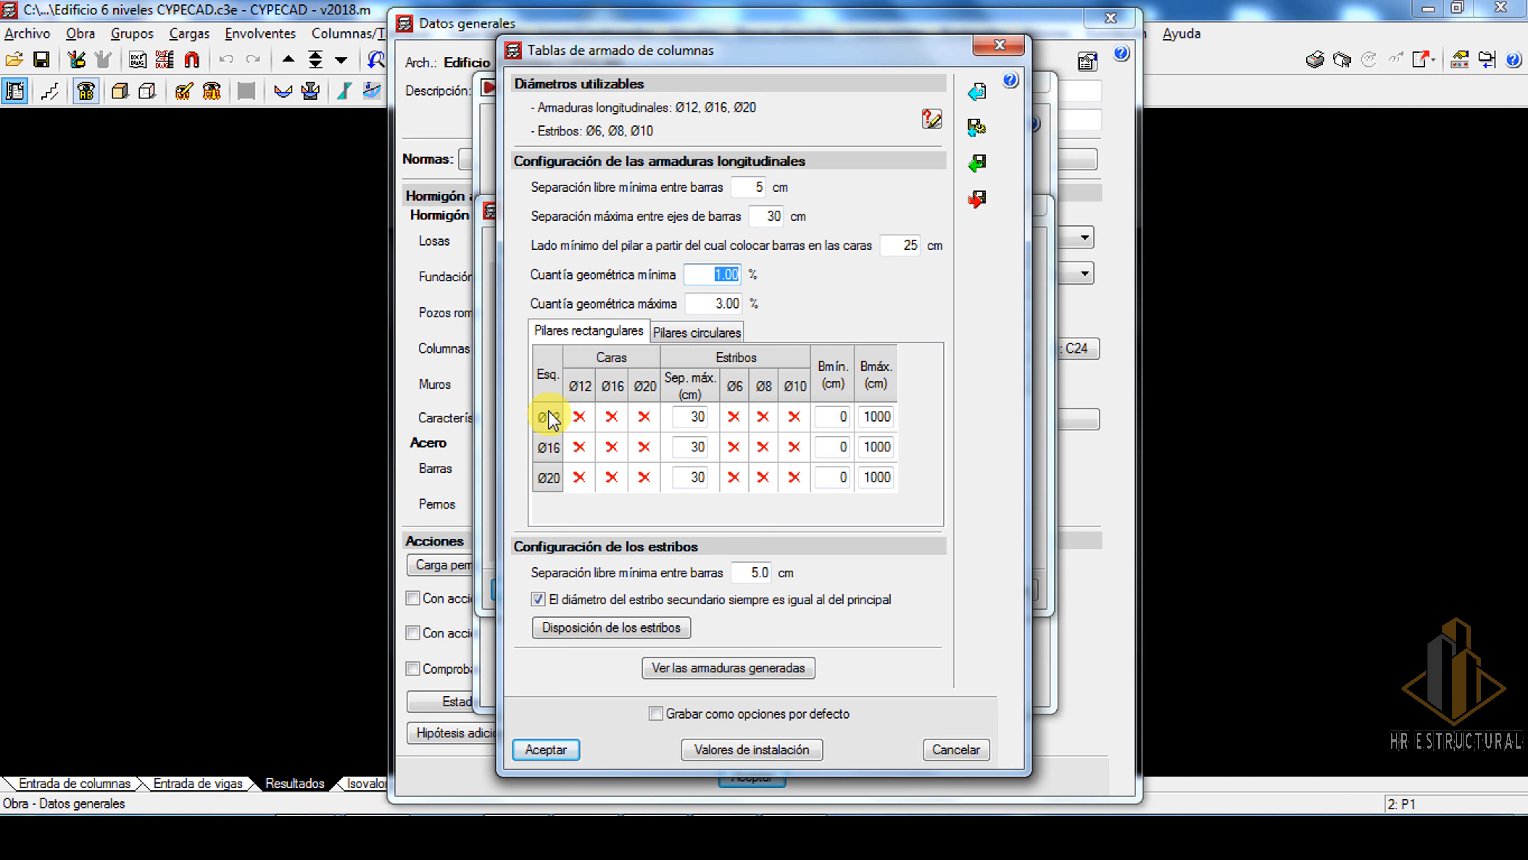
{"action": "left_click", "coordinate": [578, 420]}
{"action": "left_click", "coordinate": [578, 419]}
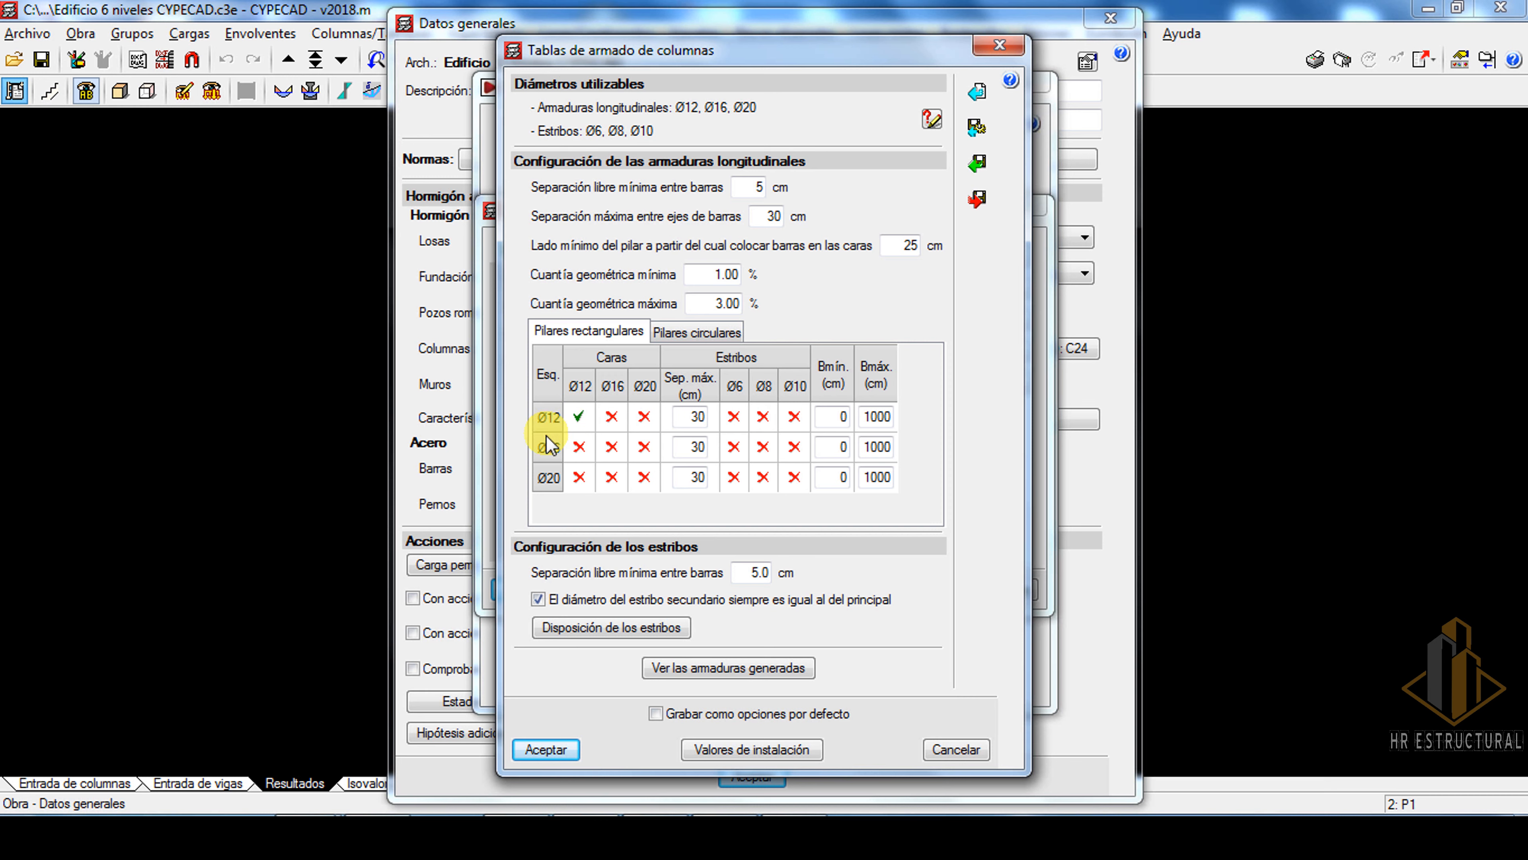
{"action": "left_click", "coordinate": [642, 448]}
{"action": "left_click", "coordinate": [610, 448]}
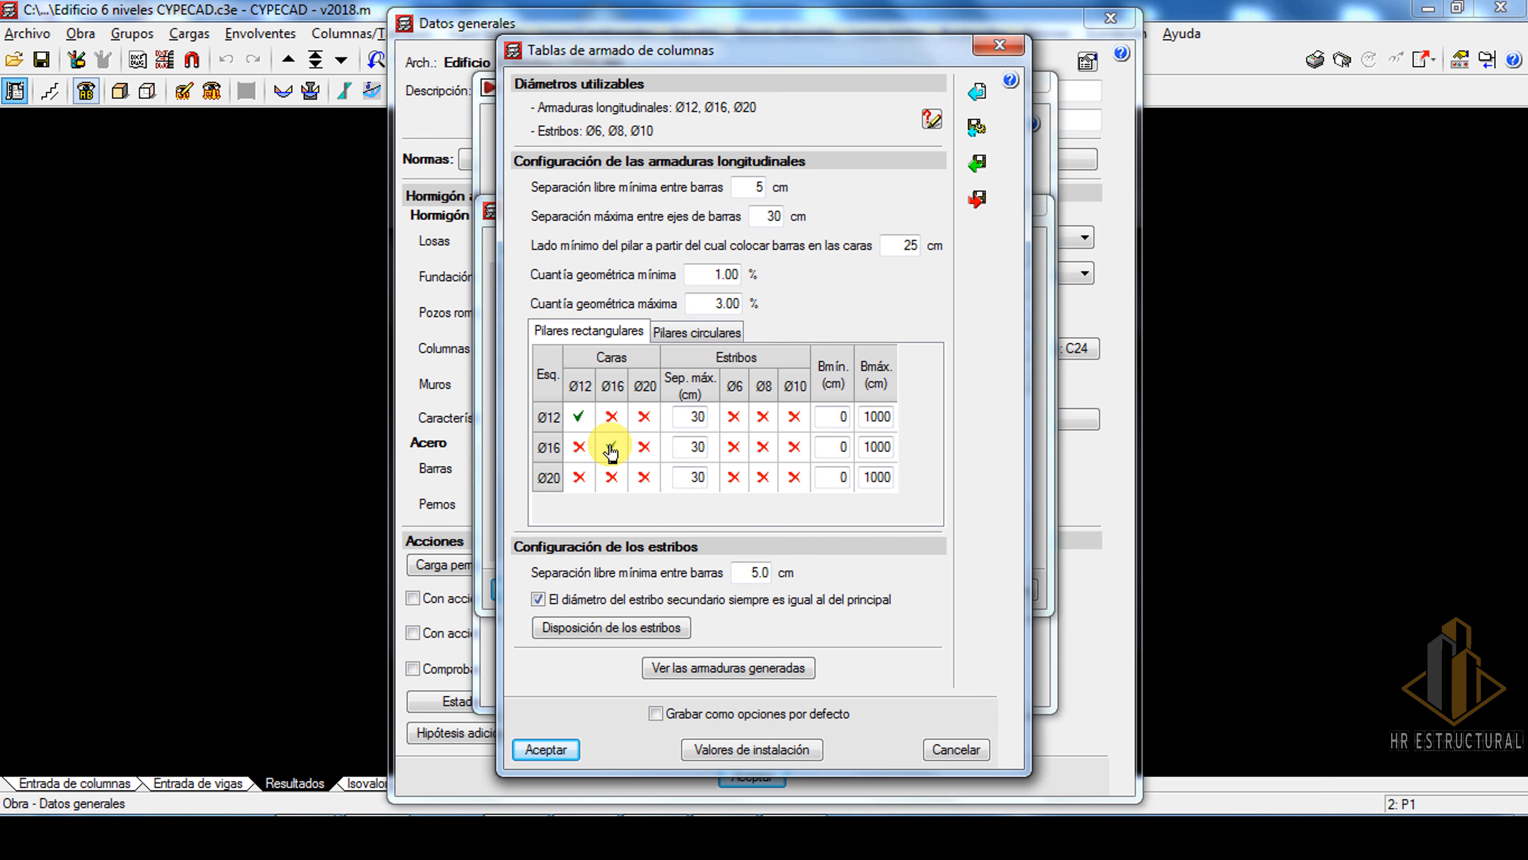
{"action": "left_click", "coordinate": [610, 448]}
{"action": "left_click", "coordinate": [578, 448]}
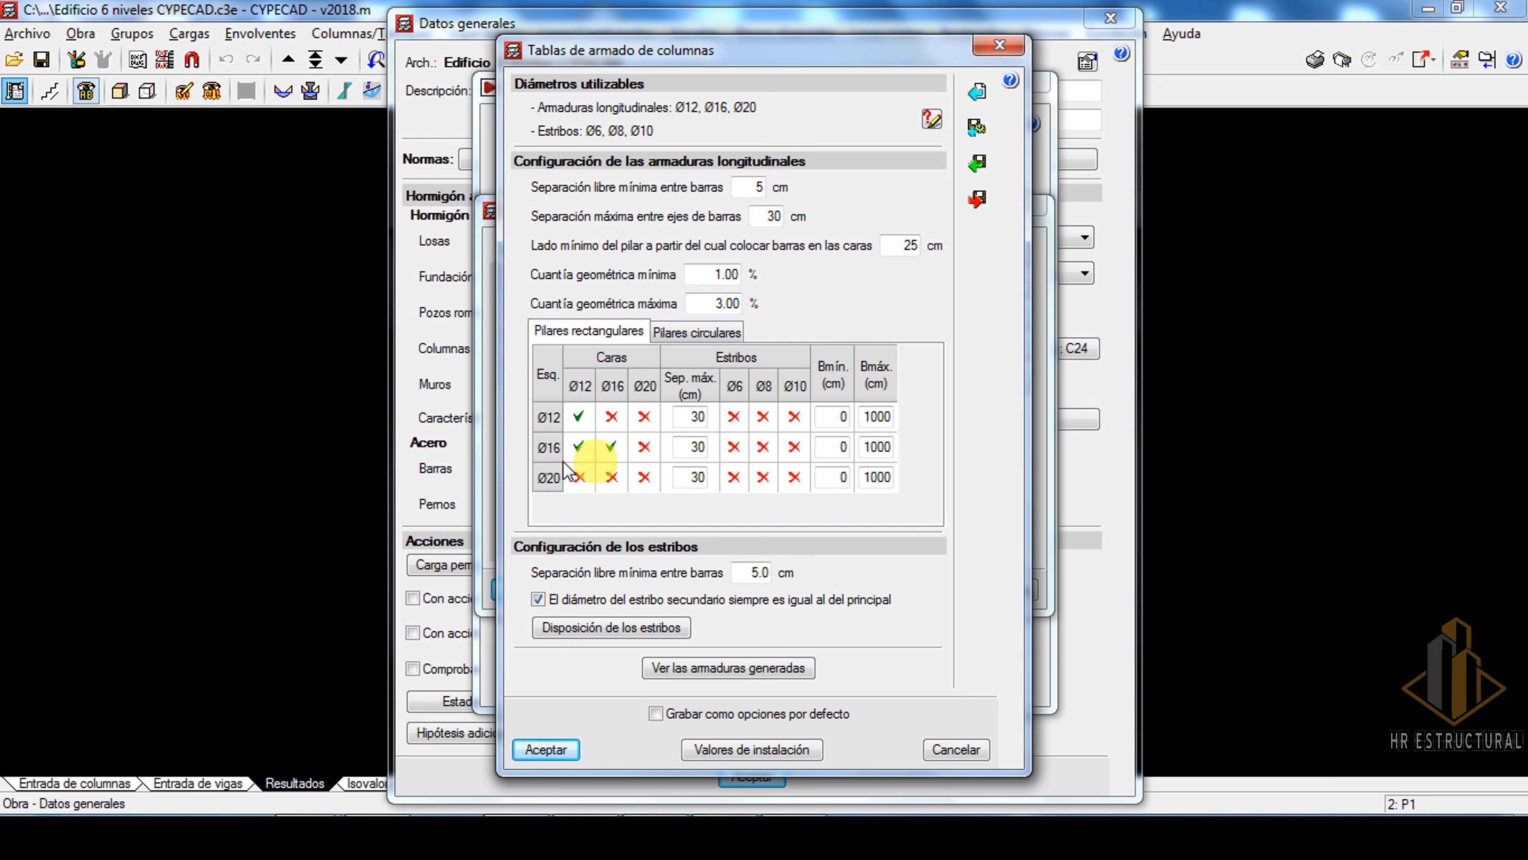
{"action": "left_click", "coordinate": [644, 477]}
{"action": "left_click", "coordinate": [611, 477]}
{"action": "left_click", "coordinate": [578, 477]}
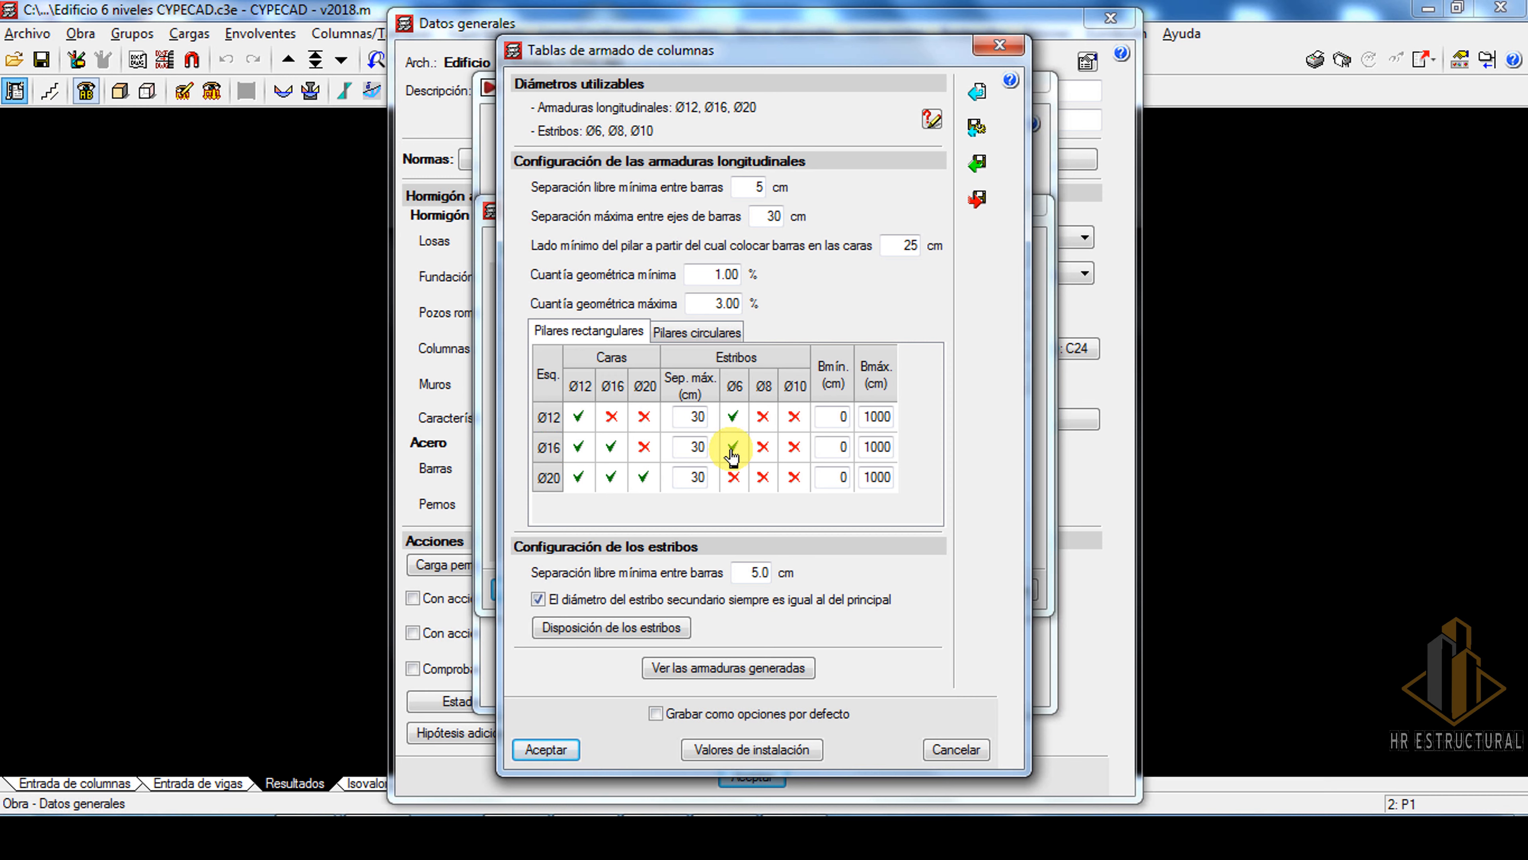
Allow Ø6 stirrups for Ø12 corner bars, Ø6 and Ø8 for Ø16, and Ø6, Ø8 and Ø10 for Ø20.
{"action": "left_click", "coordinate": [762, 450]}
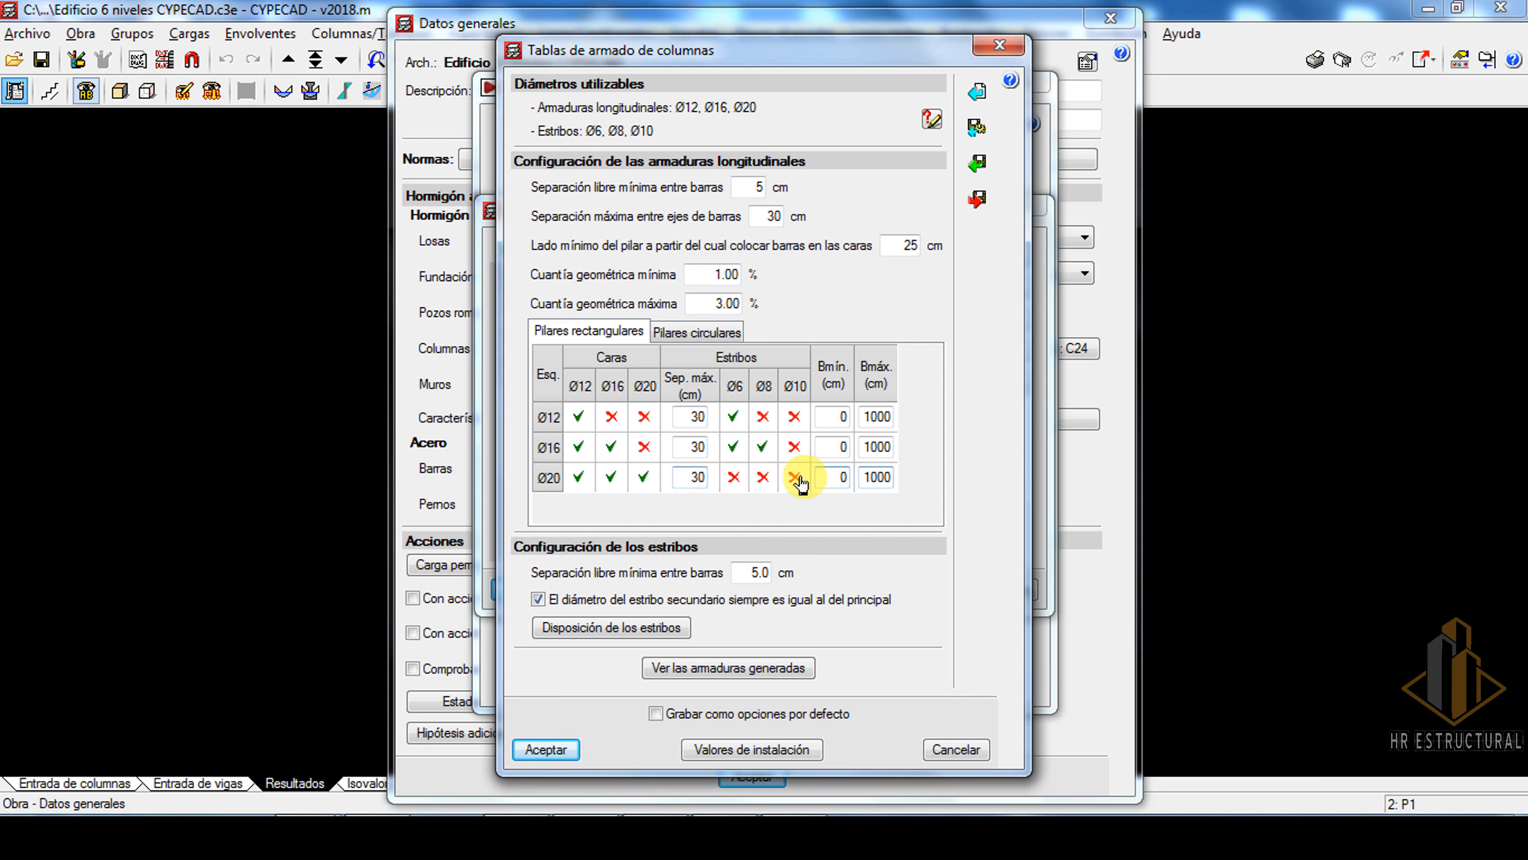
{"action": "left_click", "coordinate": [733, 477]}
{"action": "left_click", "coordinate": [762, 477]}
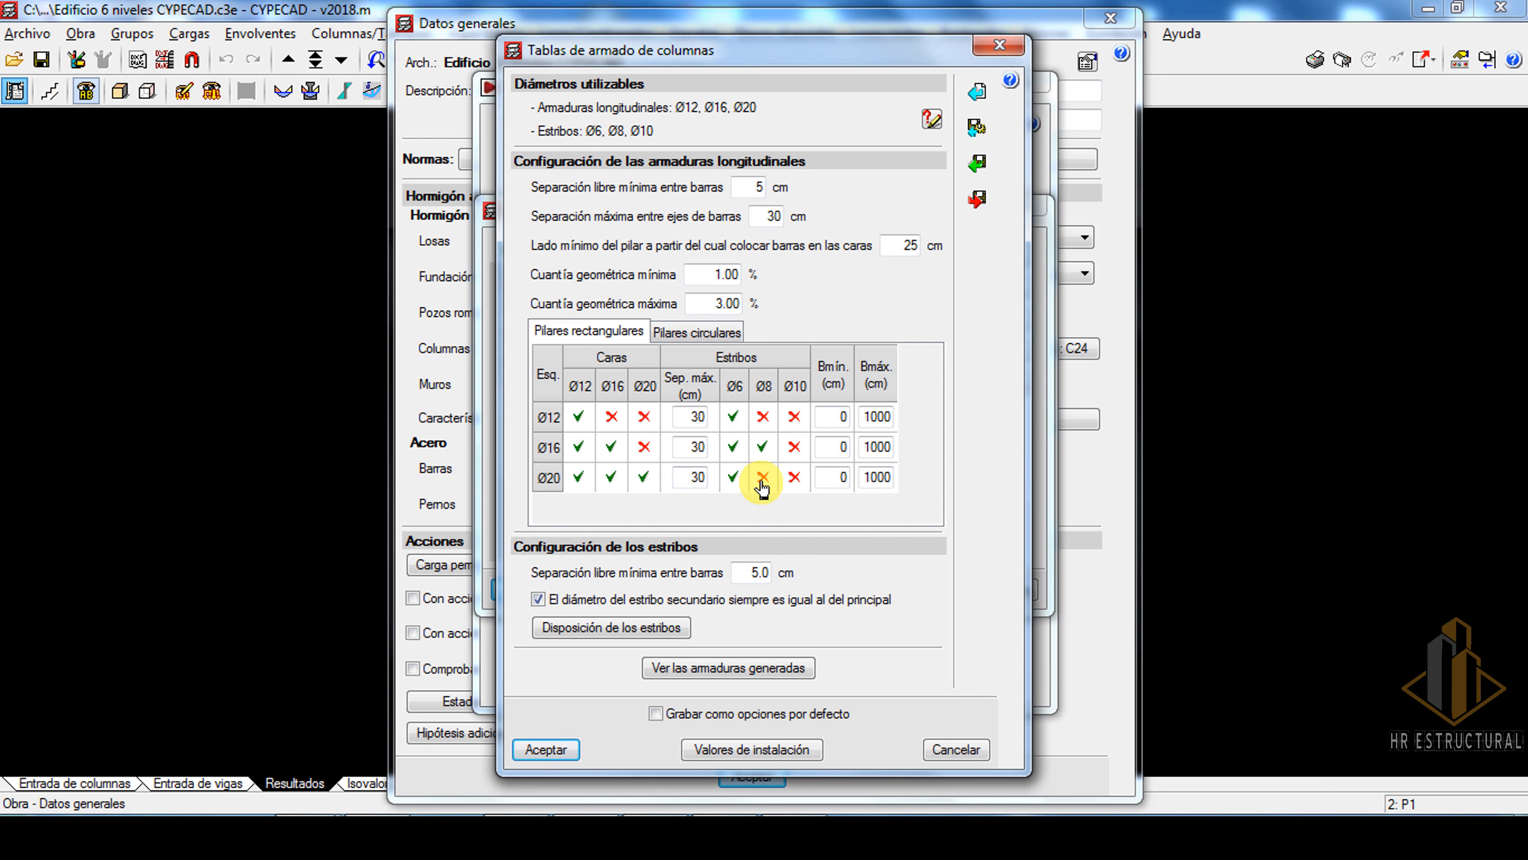
{"action": "left_click", "coordinate": [793, 479]}
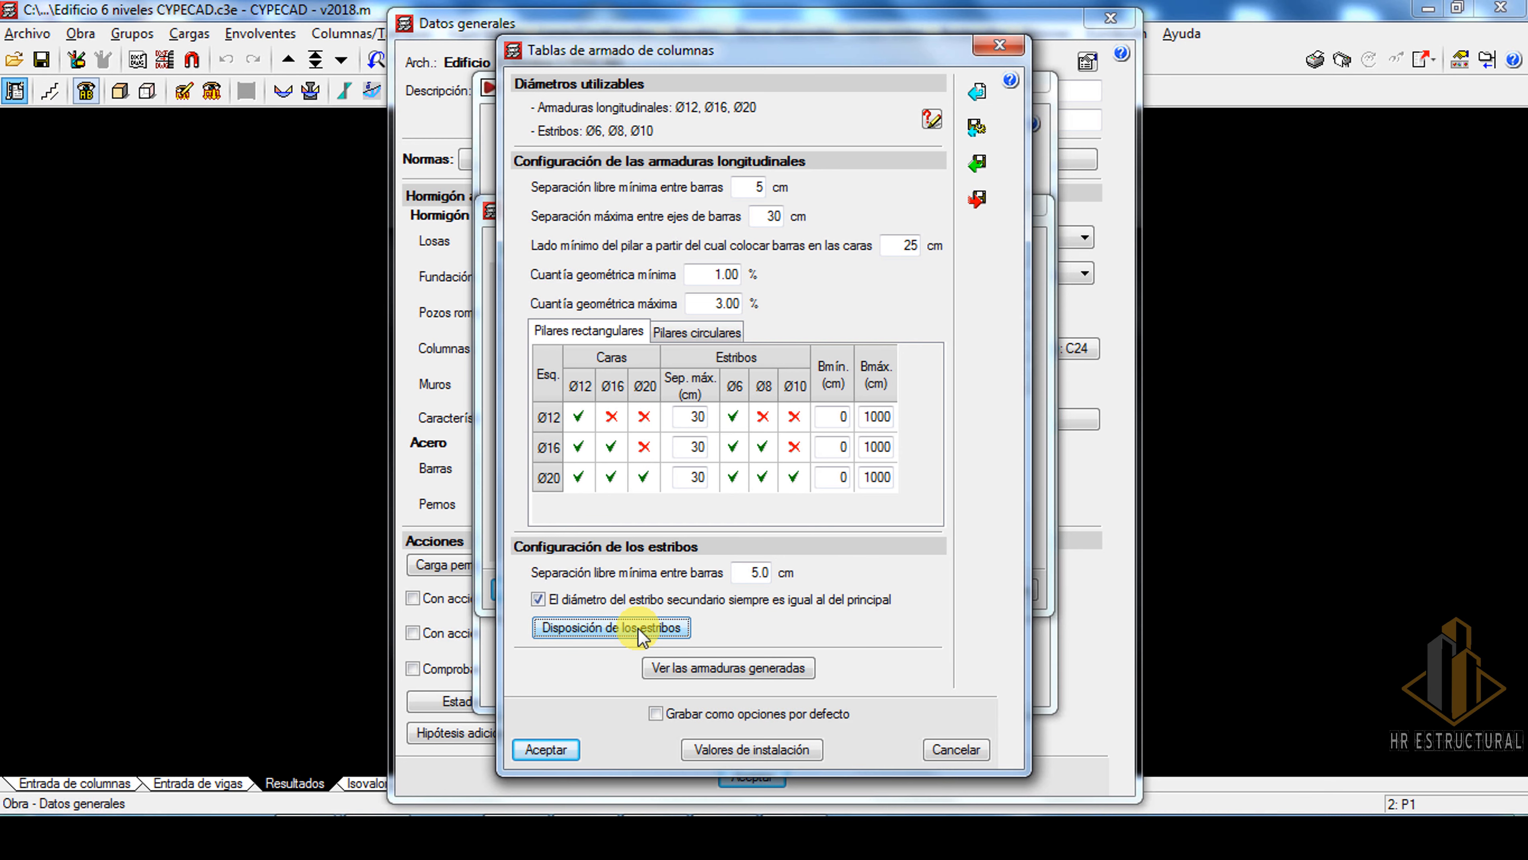
In the stirrup arrangement options for rectangular columns, require tying at least 1 in every 4 longitudinal bars.
{"action": "left_click", "coordinate": [610, 627]}
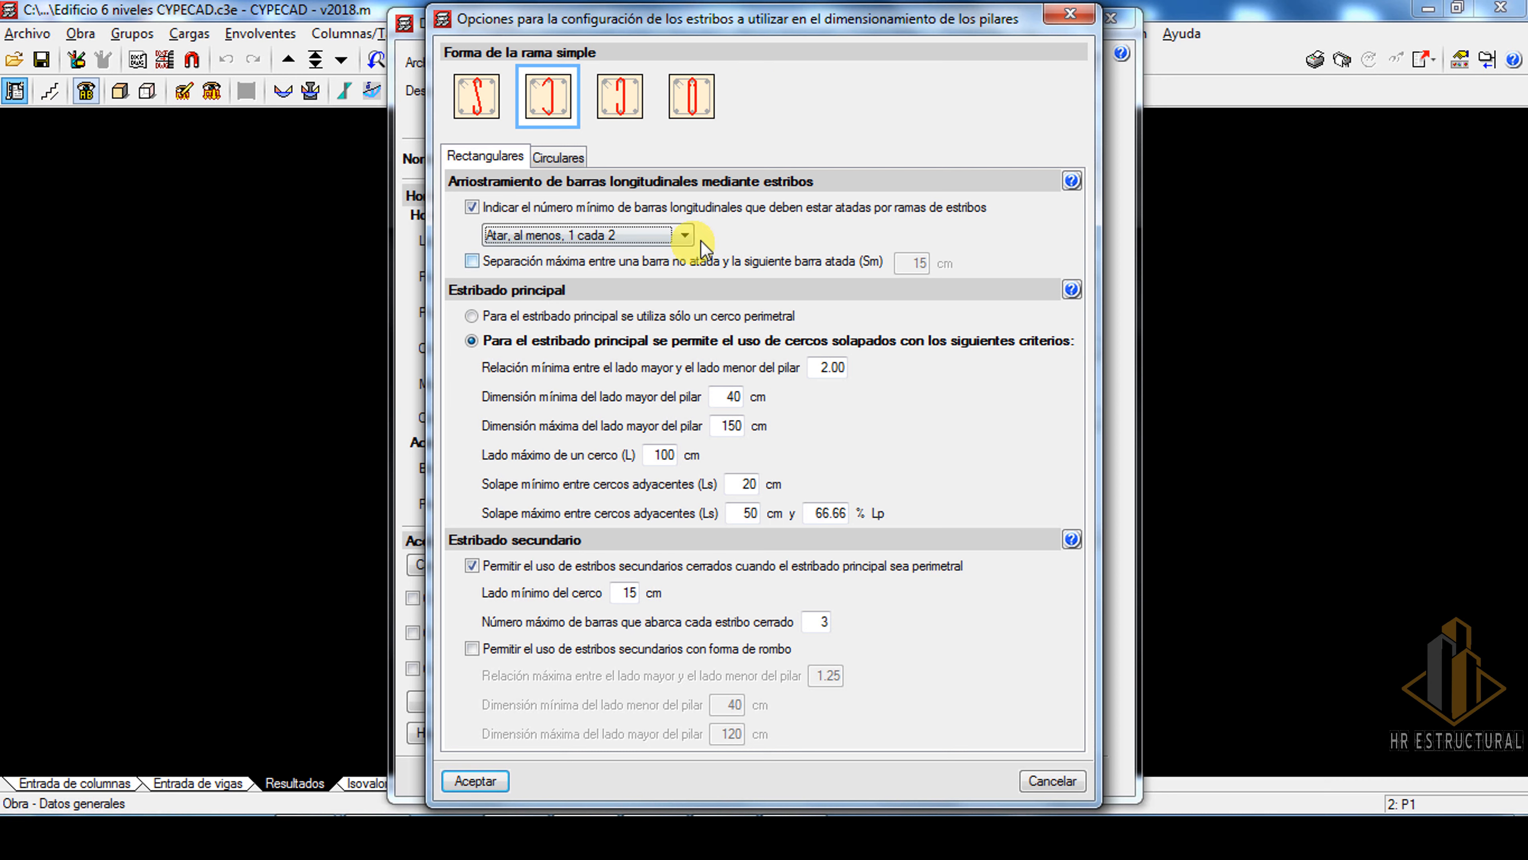
{"action": "left_click", "coordinate": [686, 236]}
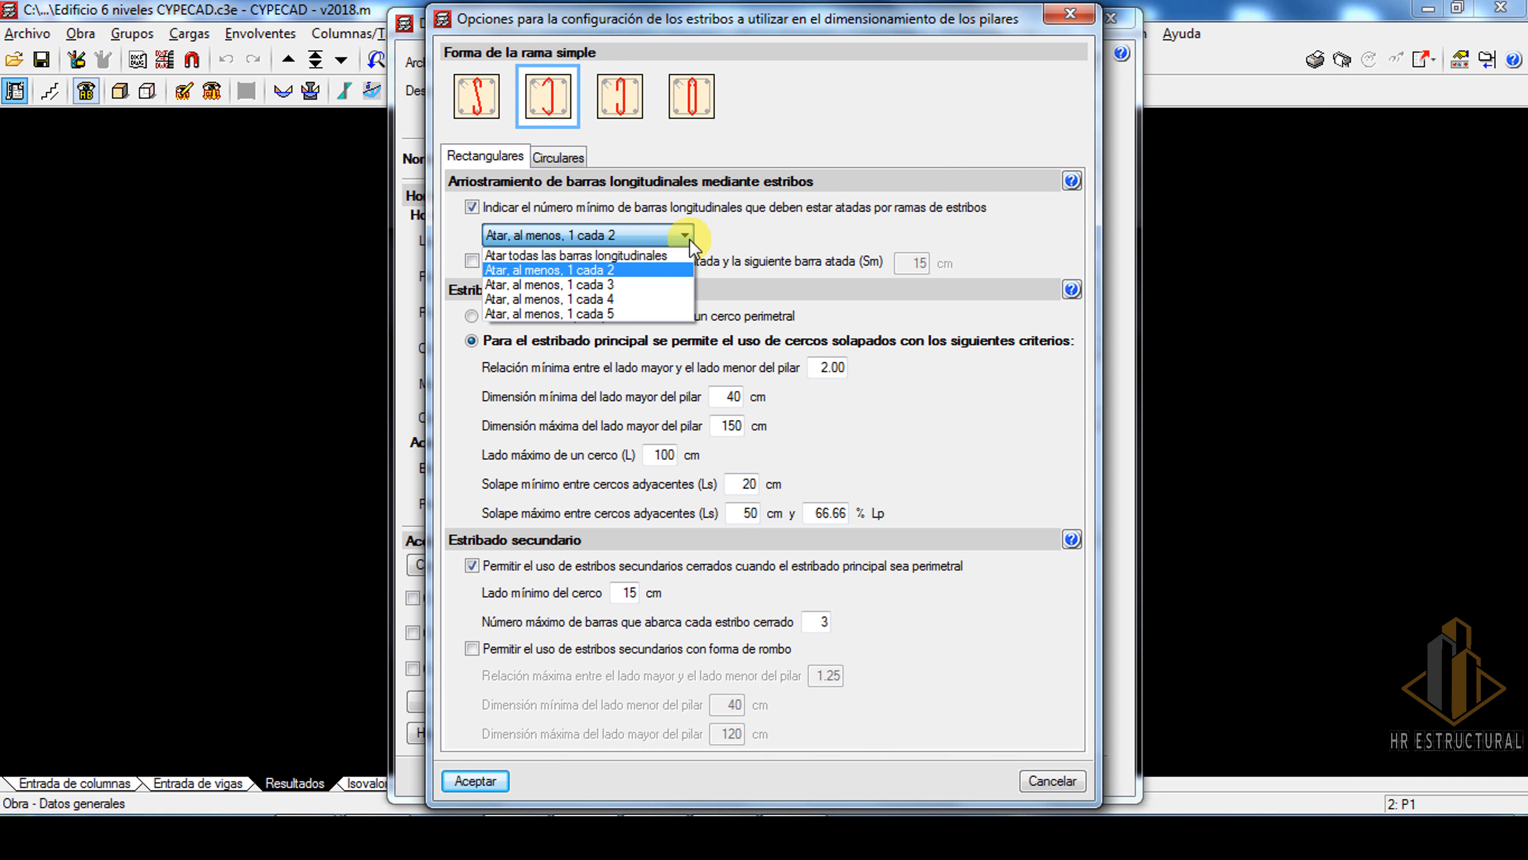
{"action": "left_click", "coordinate": [609, 299]}
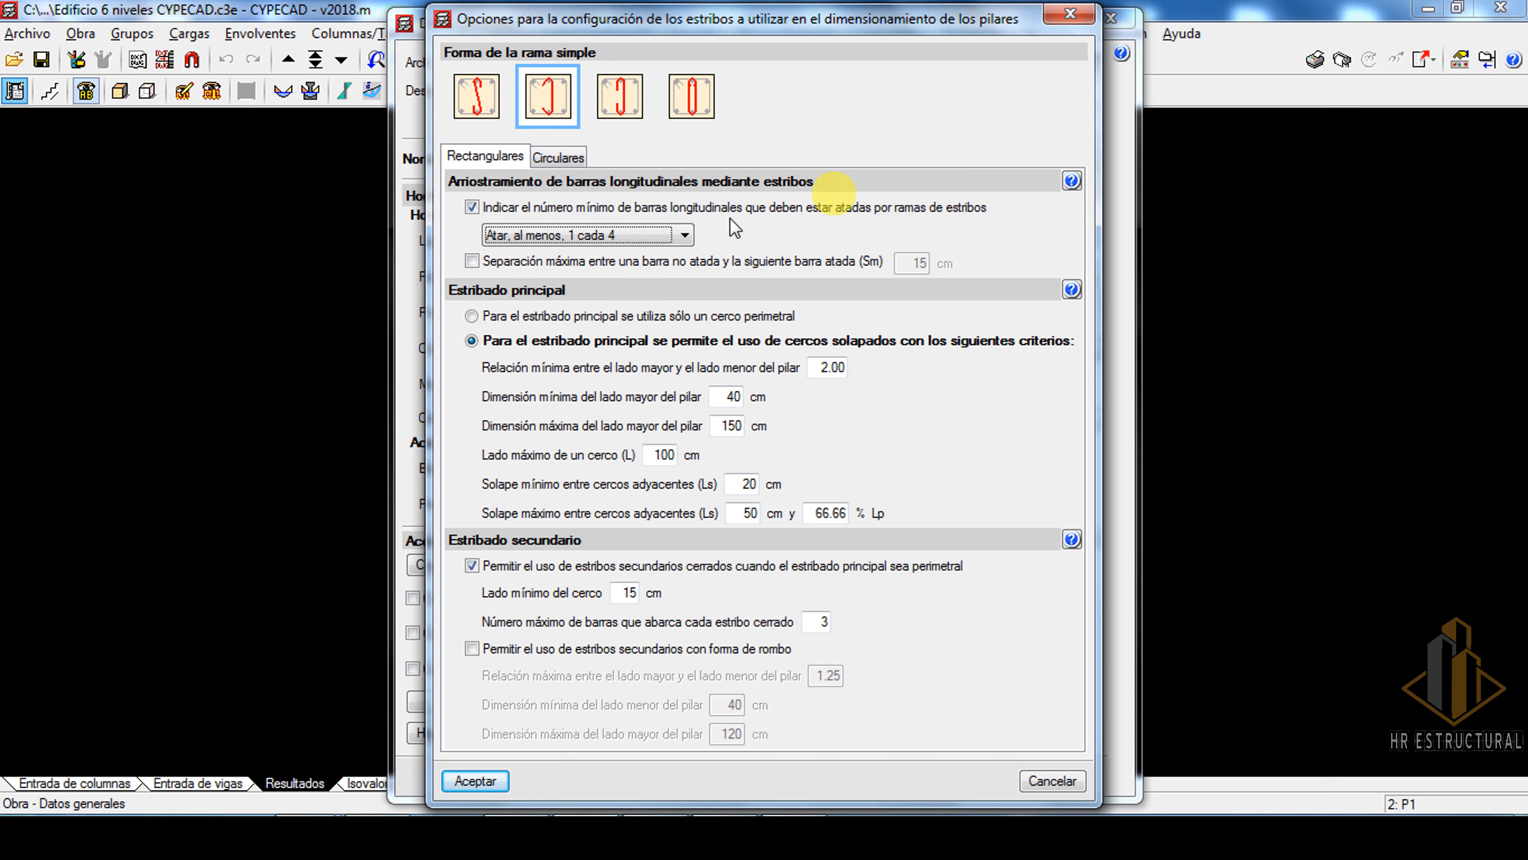
Restrict the main stirrups to a single perimeter stirrup, limit each closed secondary stirrup to 2 bars, and accept.
{"action": "left_click", "coordinate": [472, 316]}
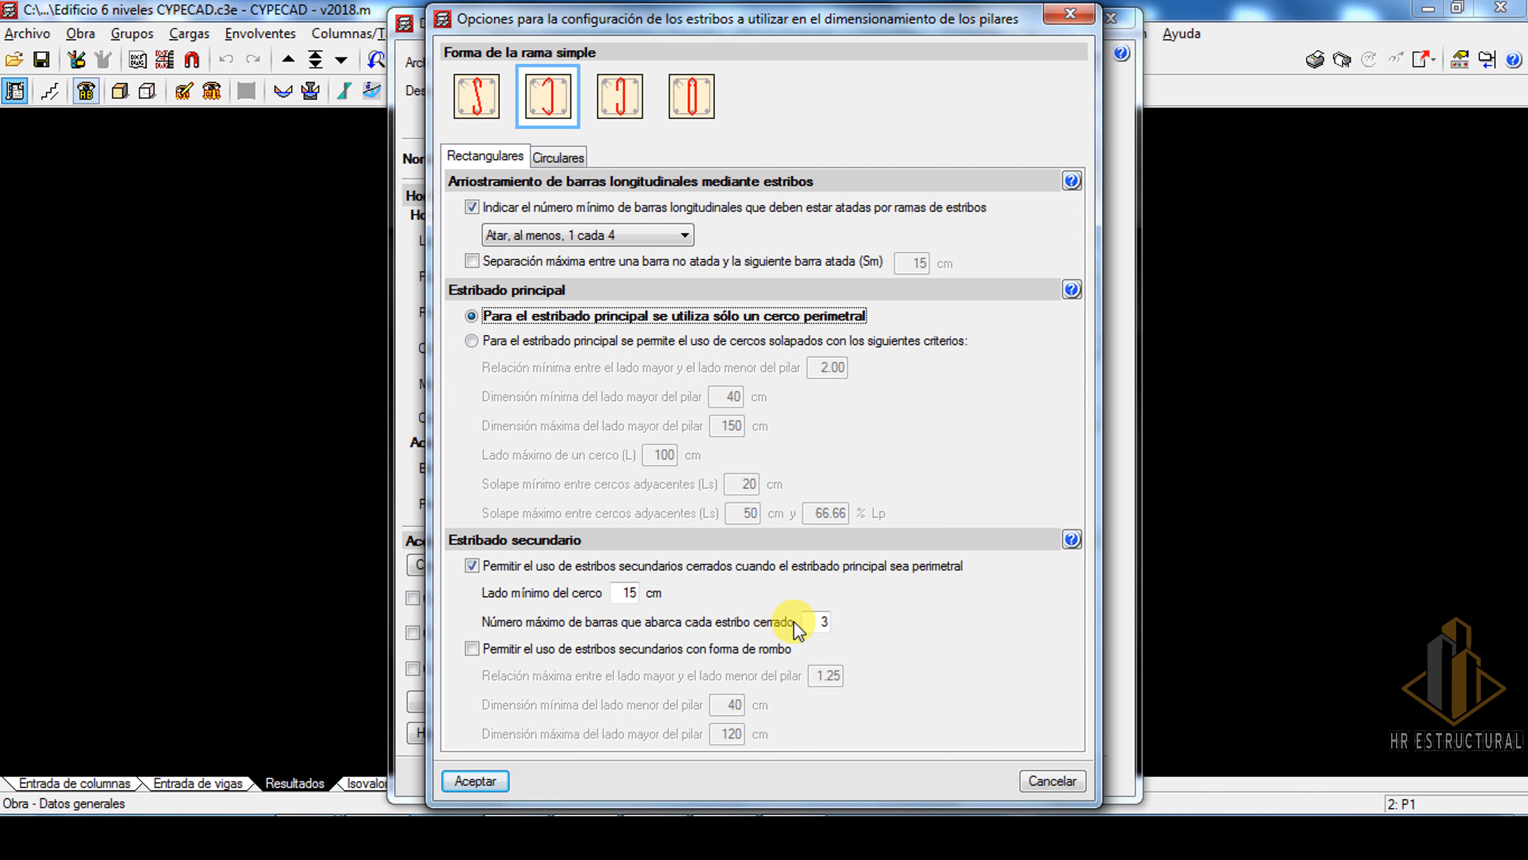
{"action": "left_click", "coordinate": [818, 620]}
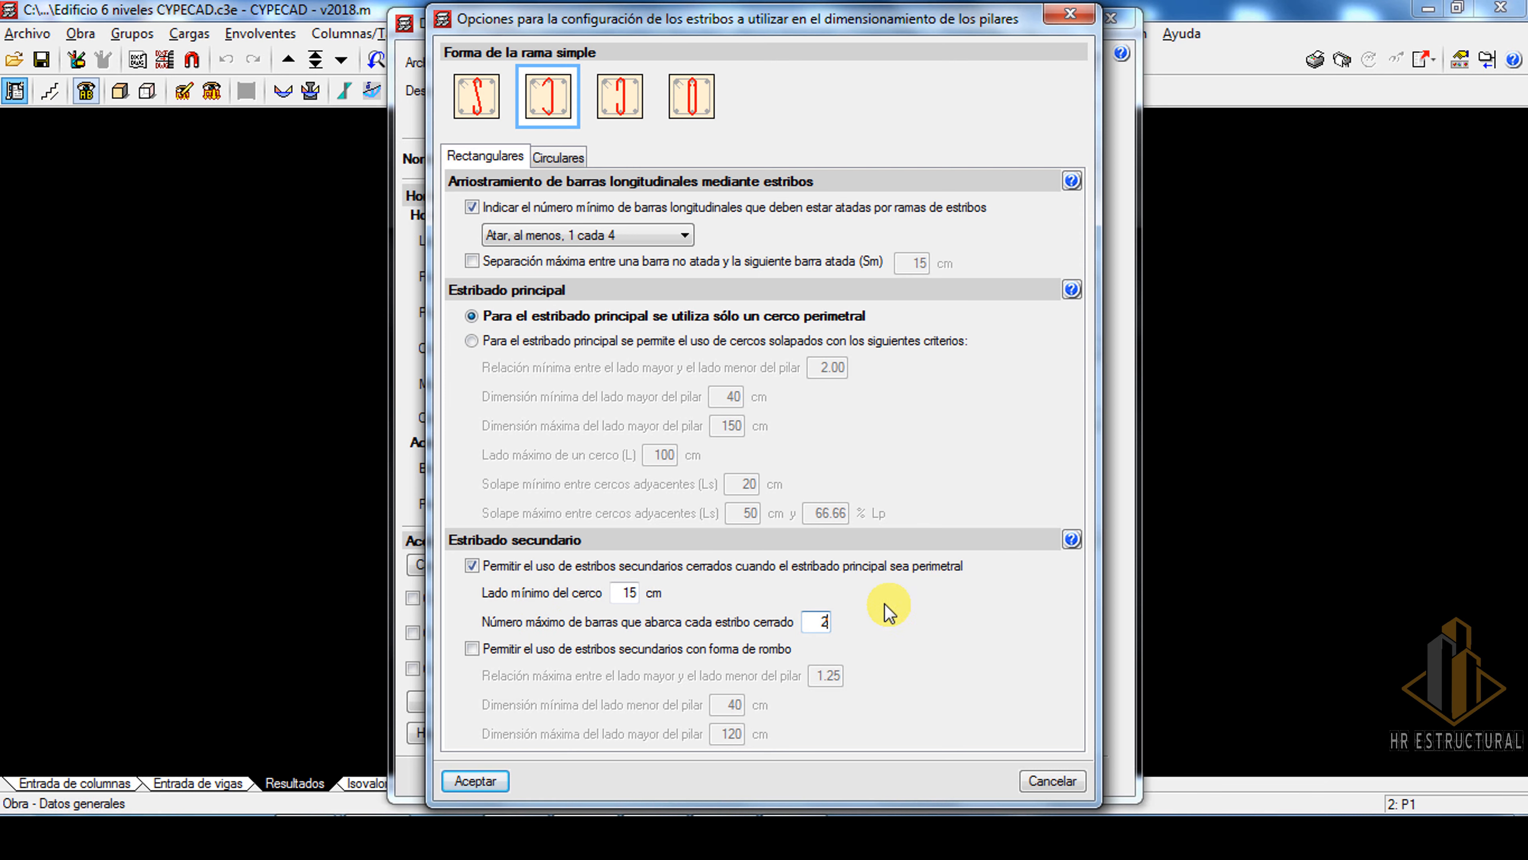
{"action": "left_click", "coordinate": [475, 781]}
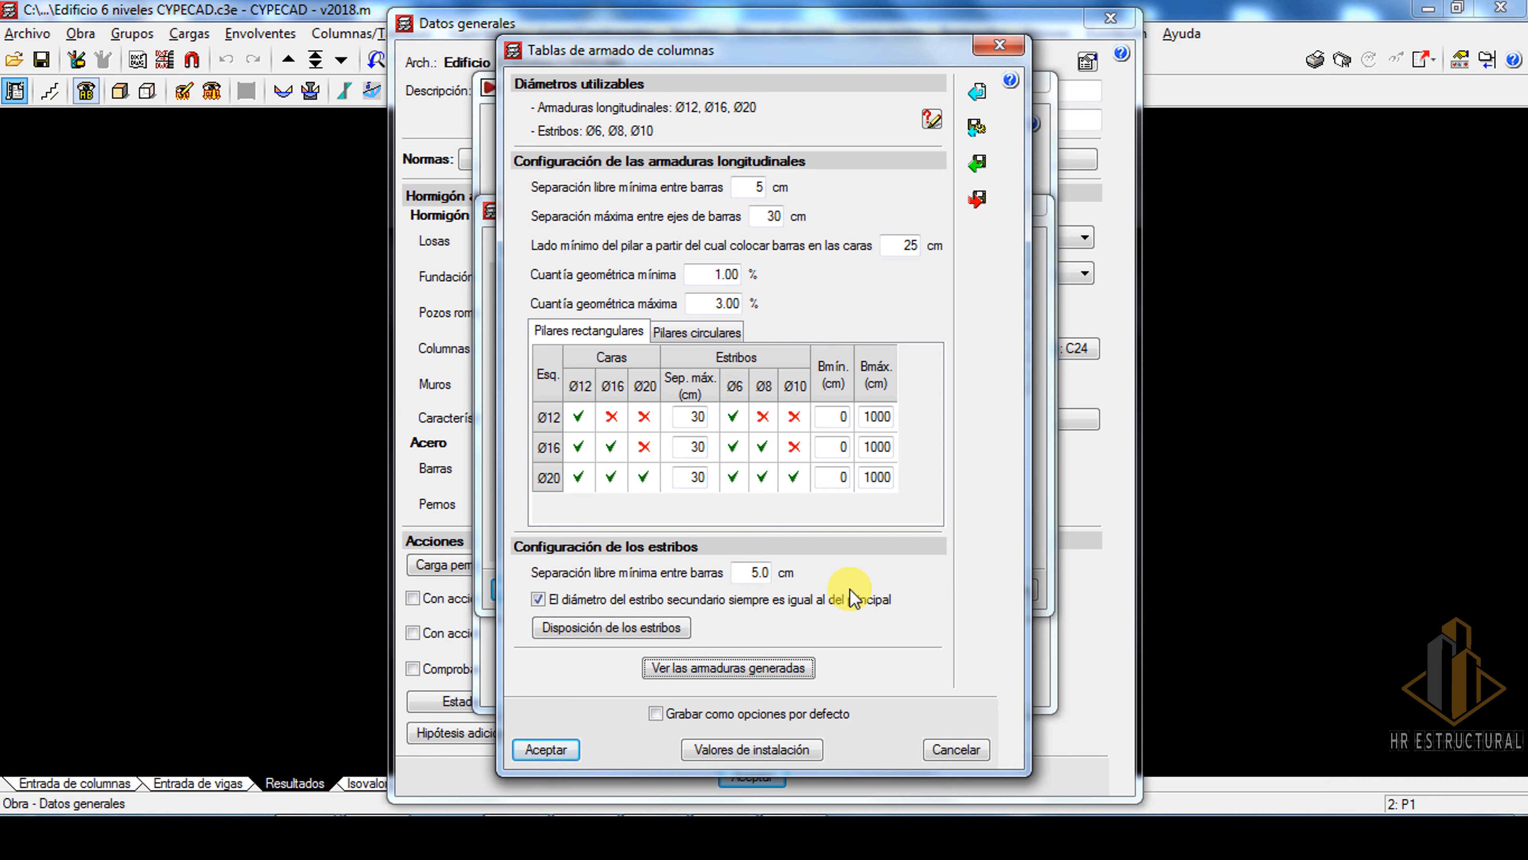
For circular columns, allow Ø6 stirrups for Ø12 bars, Ø6 and Ø8 for Ø16, and Ø6, Ø8 and Ø10 for Ø20.
{"action": "left_click", "coordinate": [776, 668]}
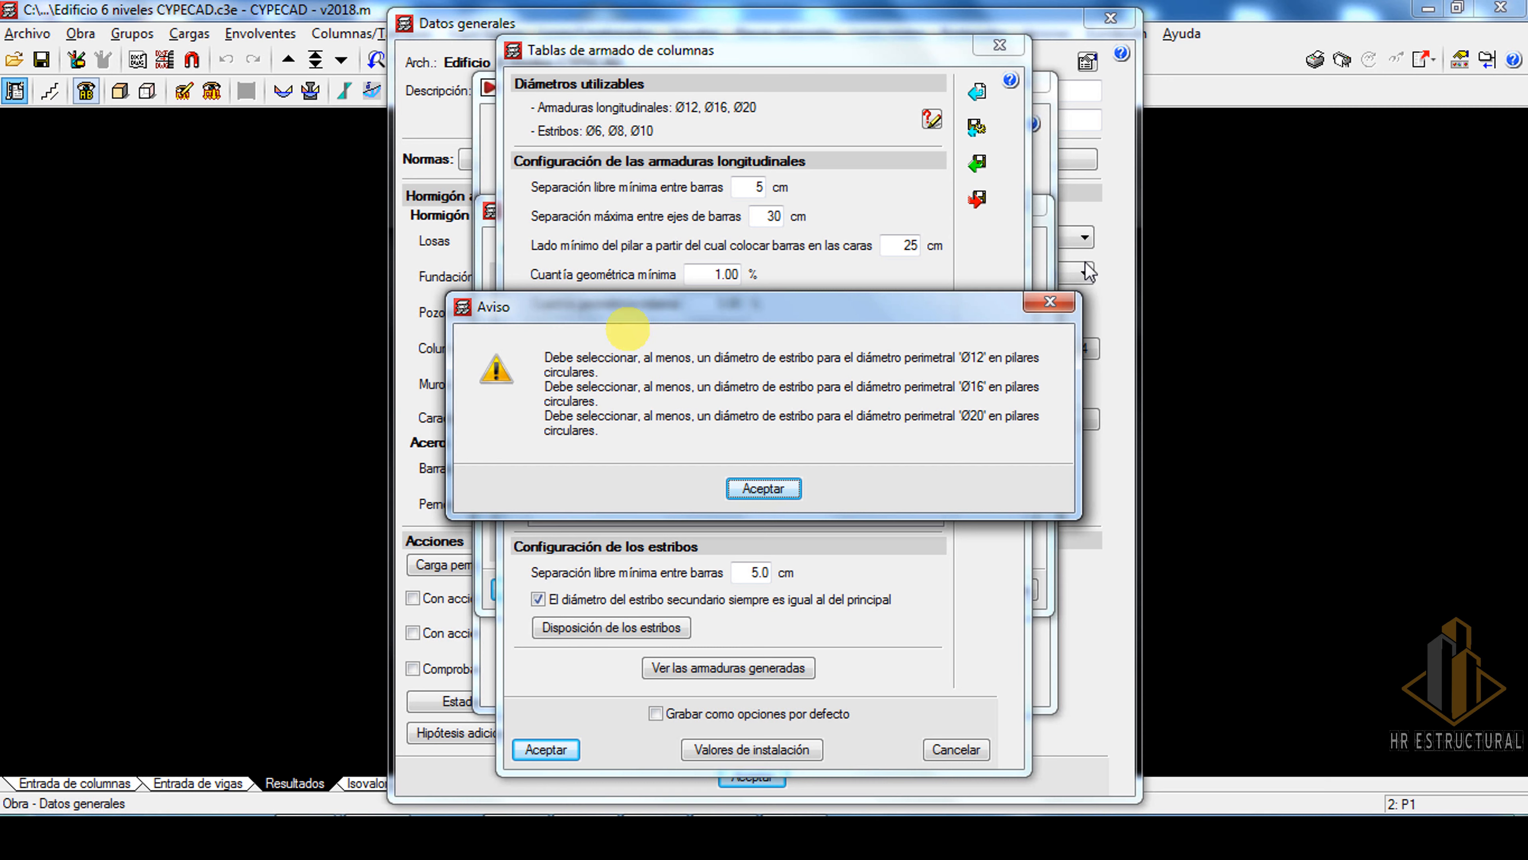
{"action": "left_click", "coordinate": [1050, 301]}
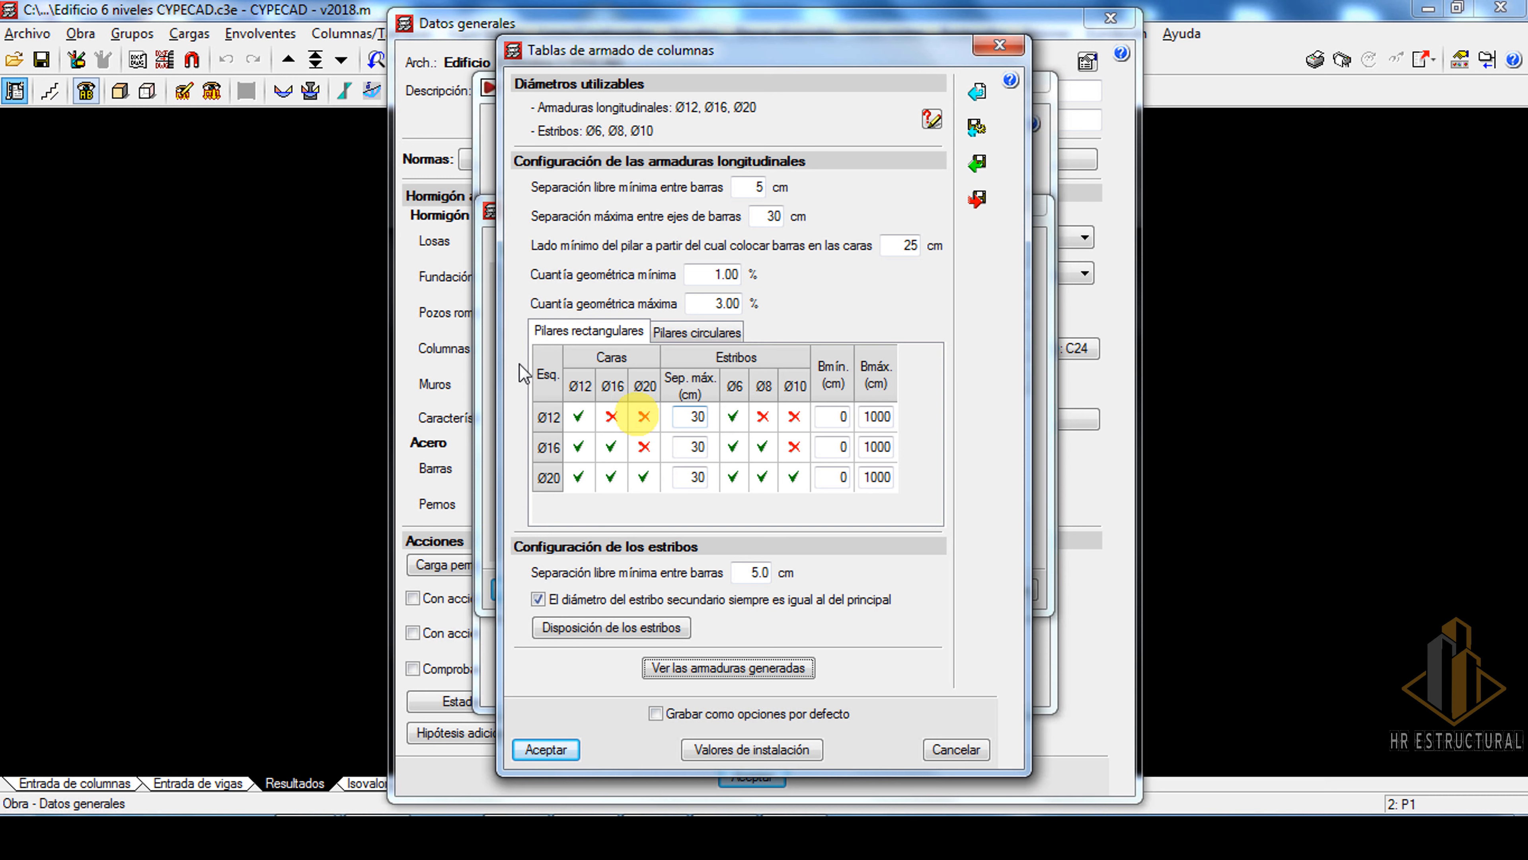
{"action": "left_click", "coordinate": [713, 342]}
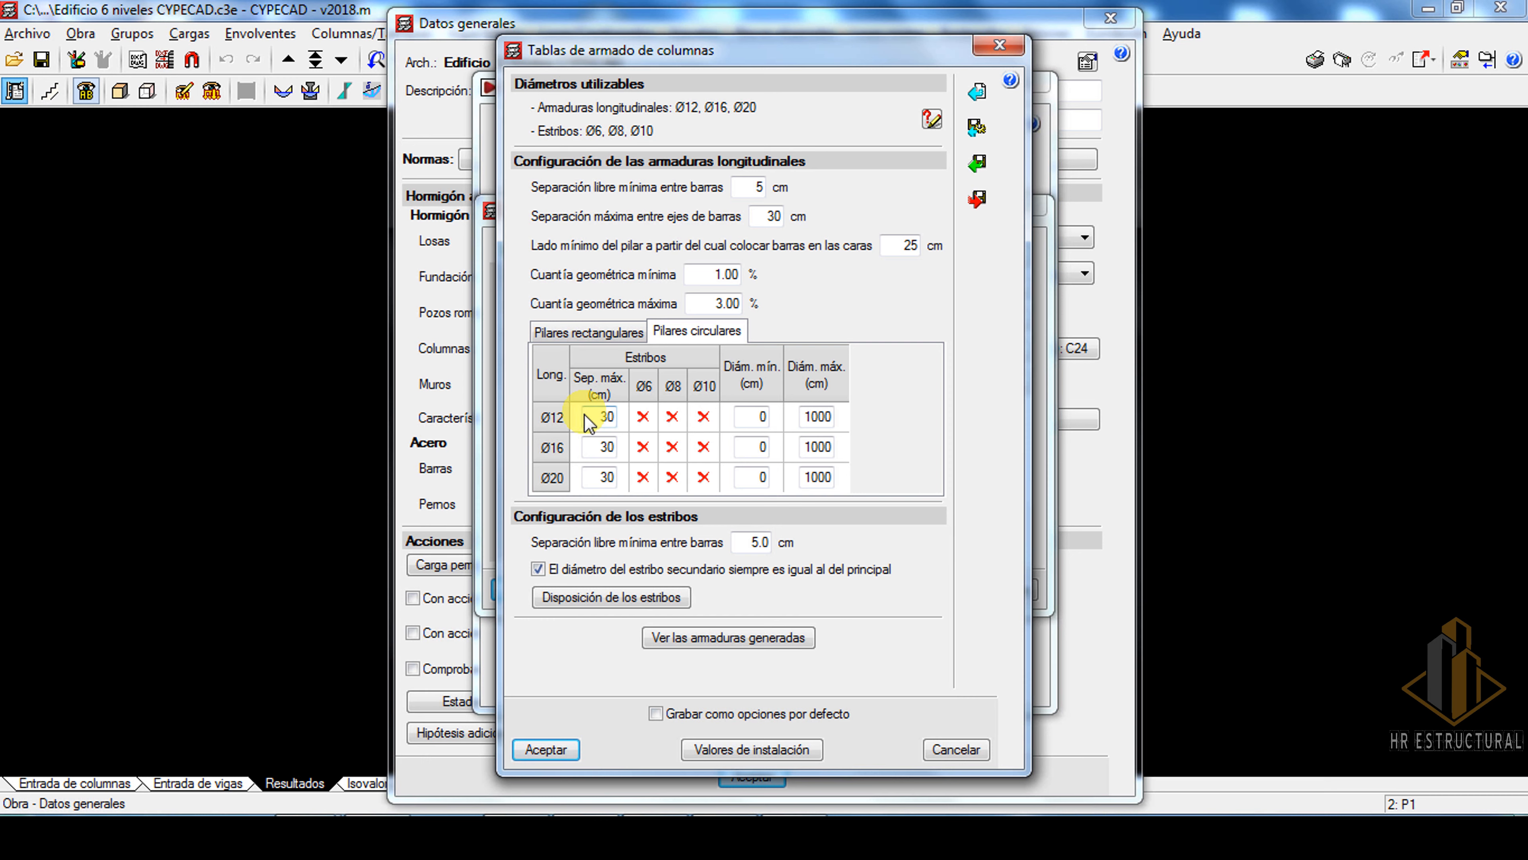
{"action": "left_click", "coordinate": [642, 415]}
{"action": "left_click", "coordinate": [643, 447]}
{"action": "left_click", "coordinate": [672, 447]}
{"action": "left_click", "coordinate": [643, 477]}
{"action": "left_click", "coordinate": [672, 477]}
{"action": "left_click", "coordinate": [702, 477]}
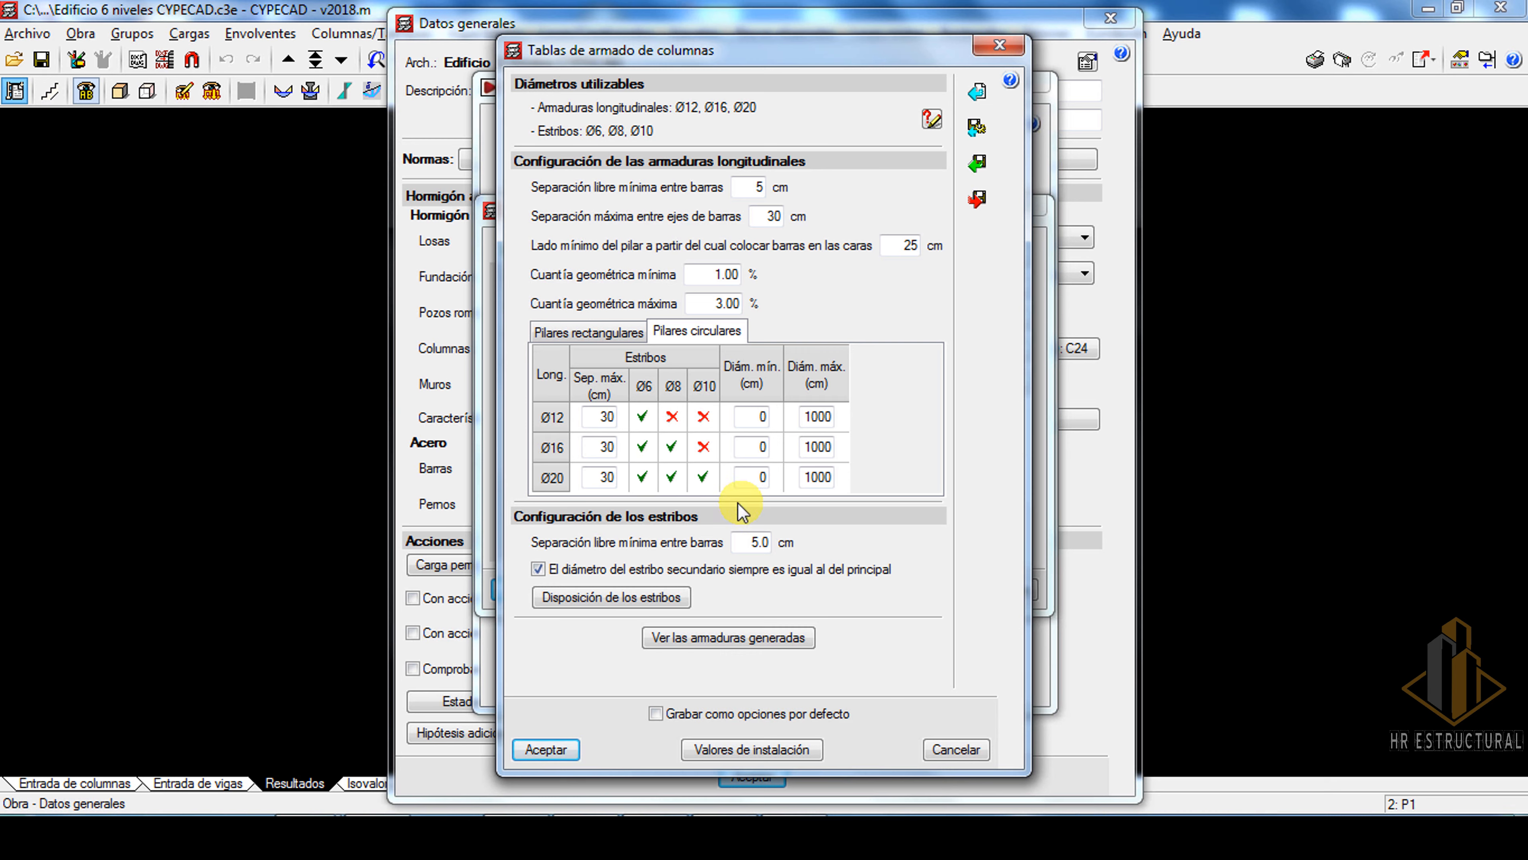
View the generated column reinforcement for a rectangular section with side X of 50 cm and side Y of 30 cm.
{"action": "left_click", "coordinate": [723, 642]}
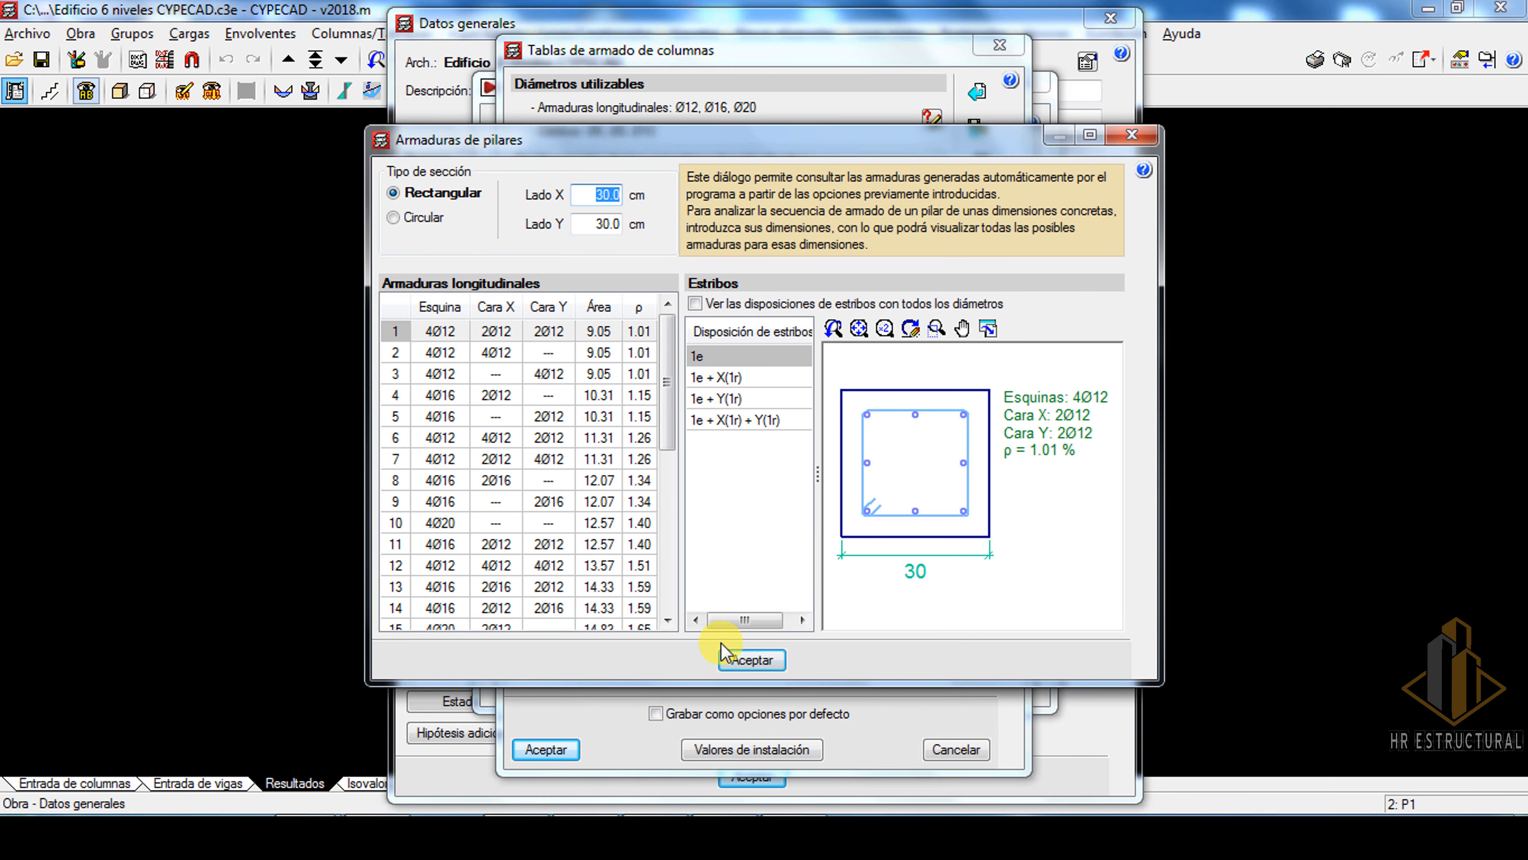
{"action": "left_click", "coordinate": [1089, 136]}
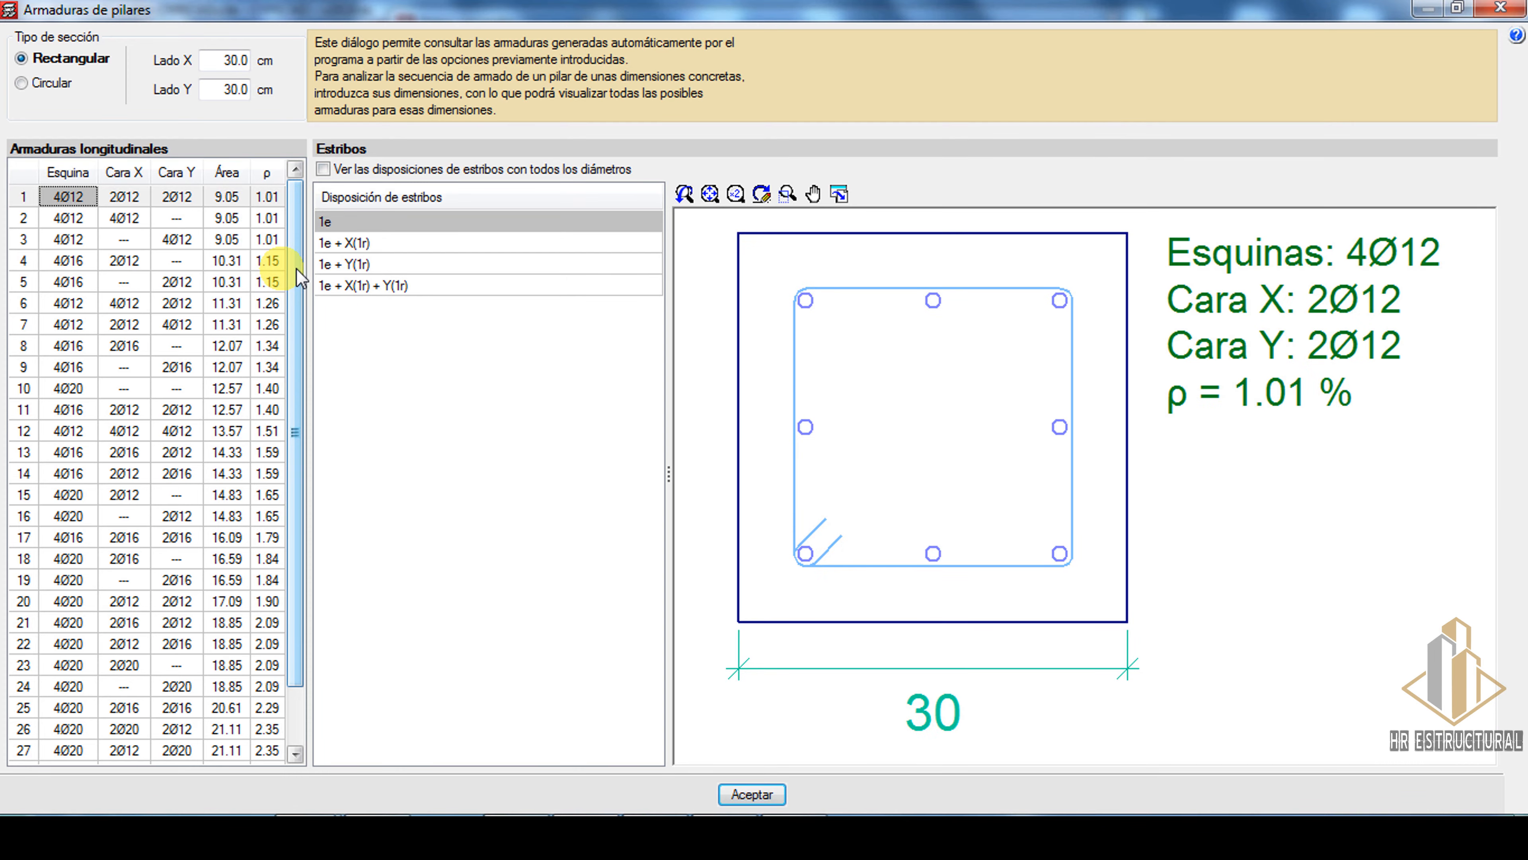
{"action": "left_click_drag", "start_coordinate": [297, 270], "coordinate": [300, 196]}
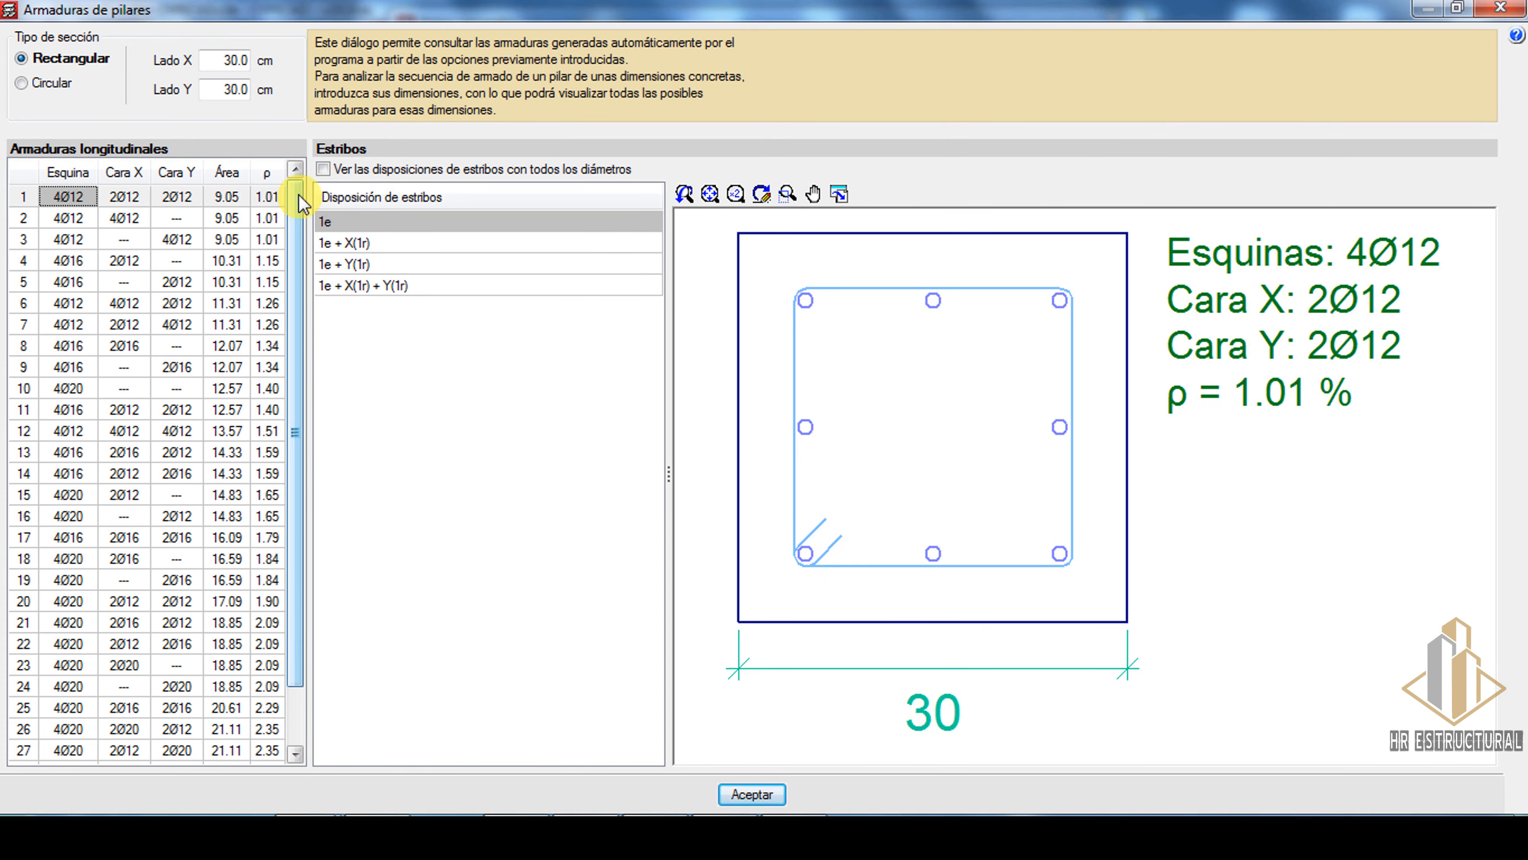
{"action": "left_click", "coordinate": [210, 61]}
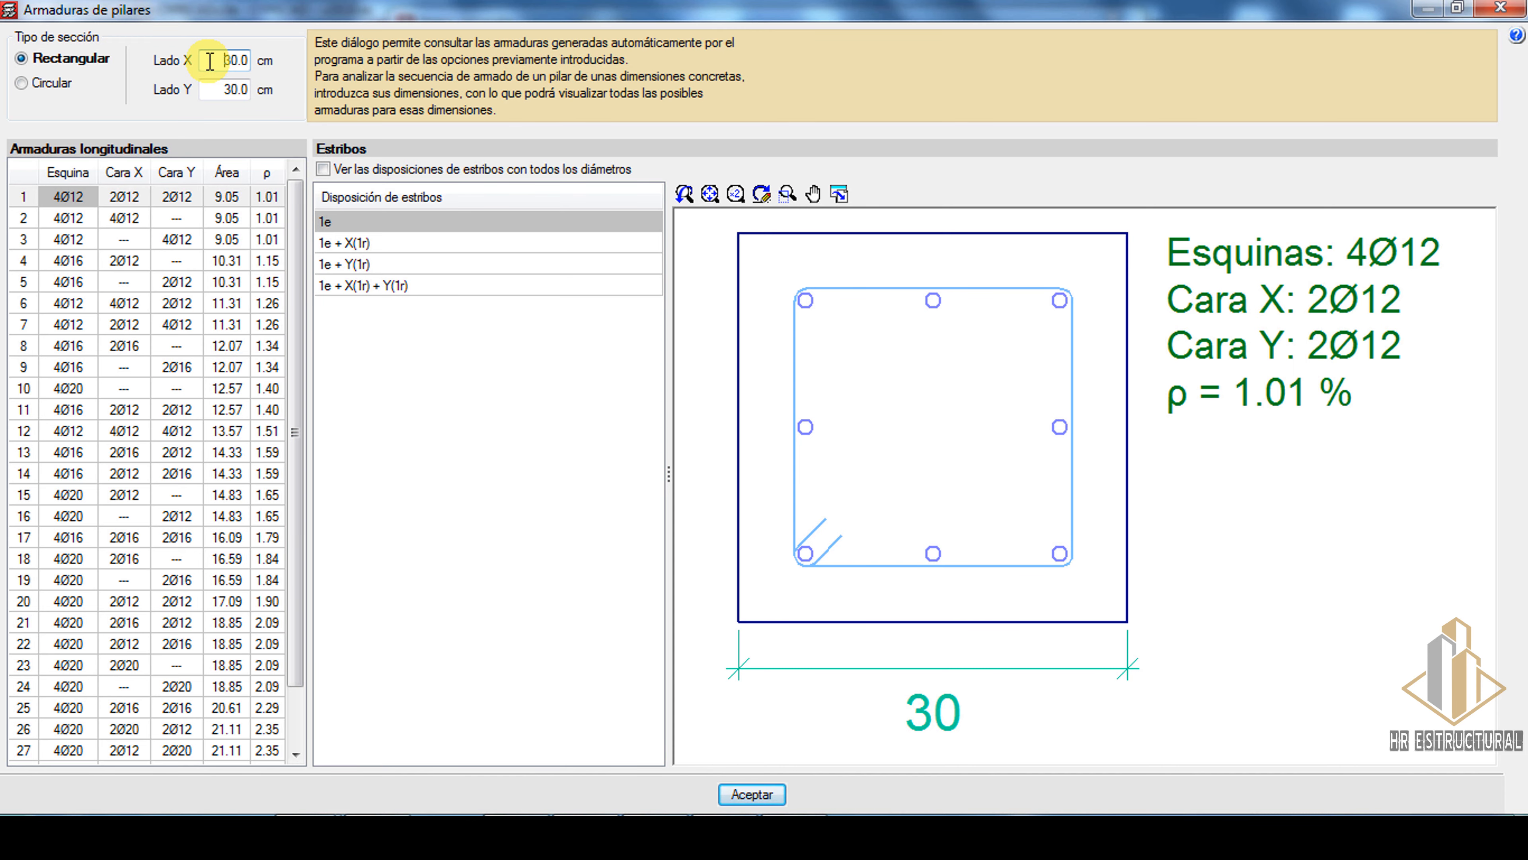
{"action": "left_click_drag", "start_coordinate": [210, 61], "coordinate": [256, 63]}
{"action": "type", "text": "50"}
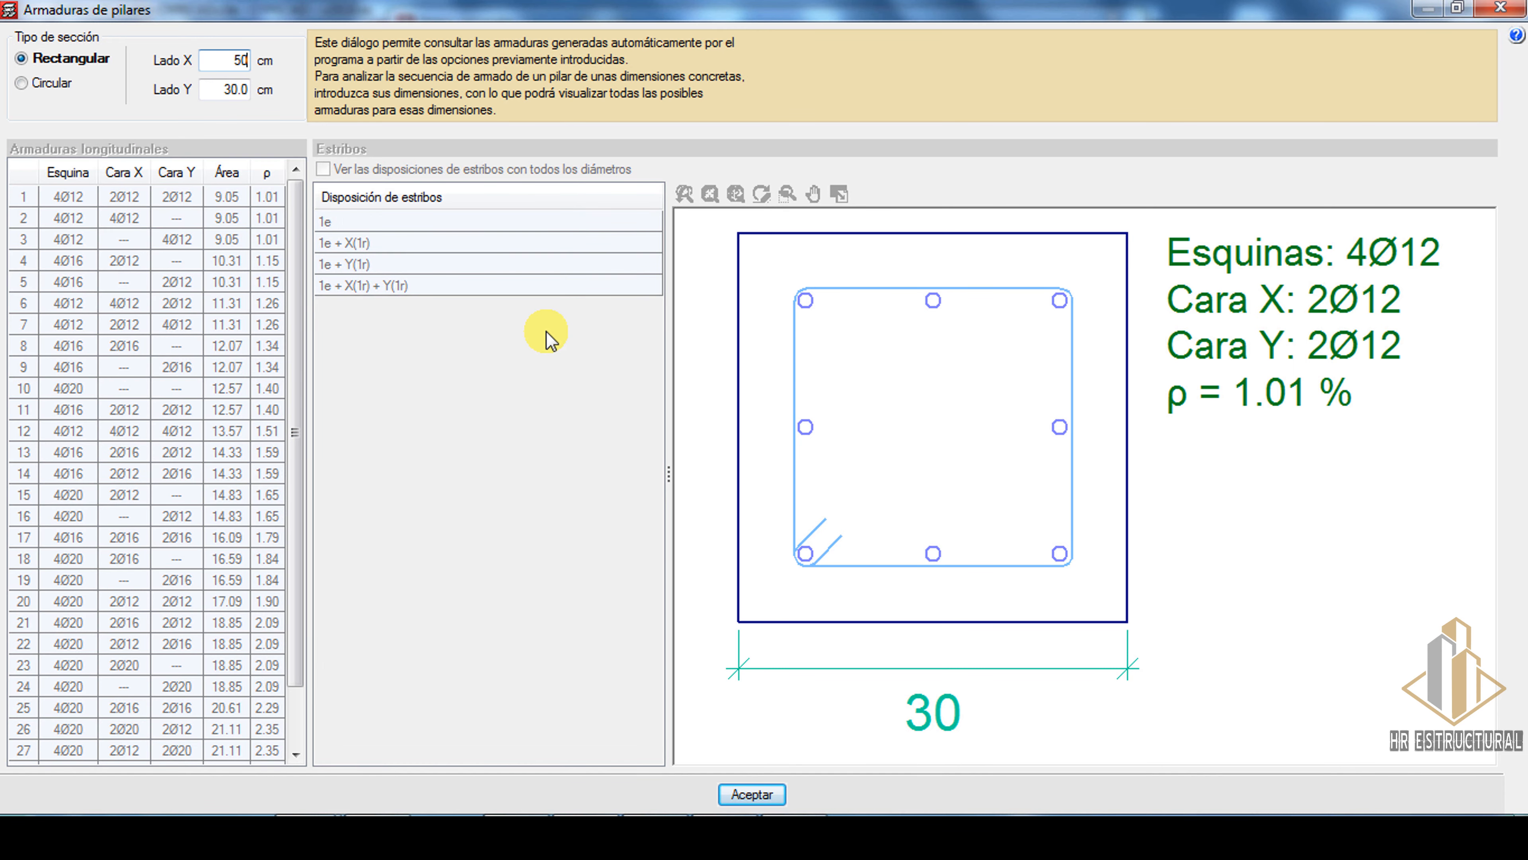
{"action": "key", "text": "Tab"}
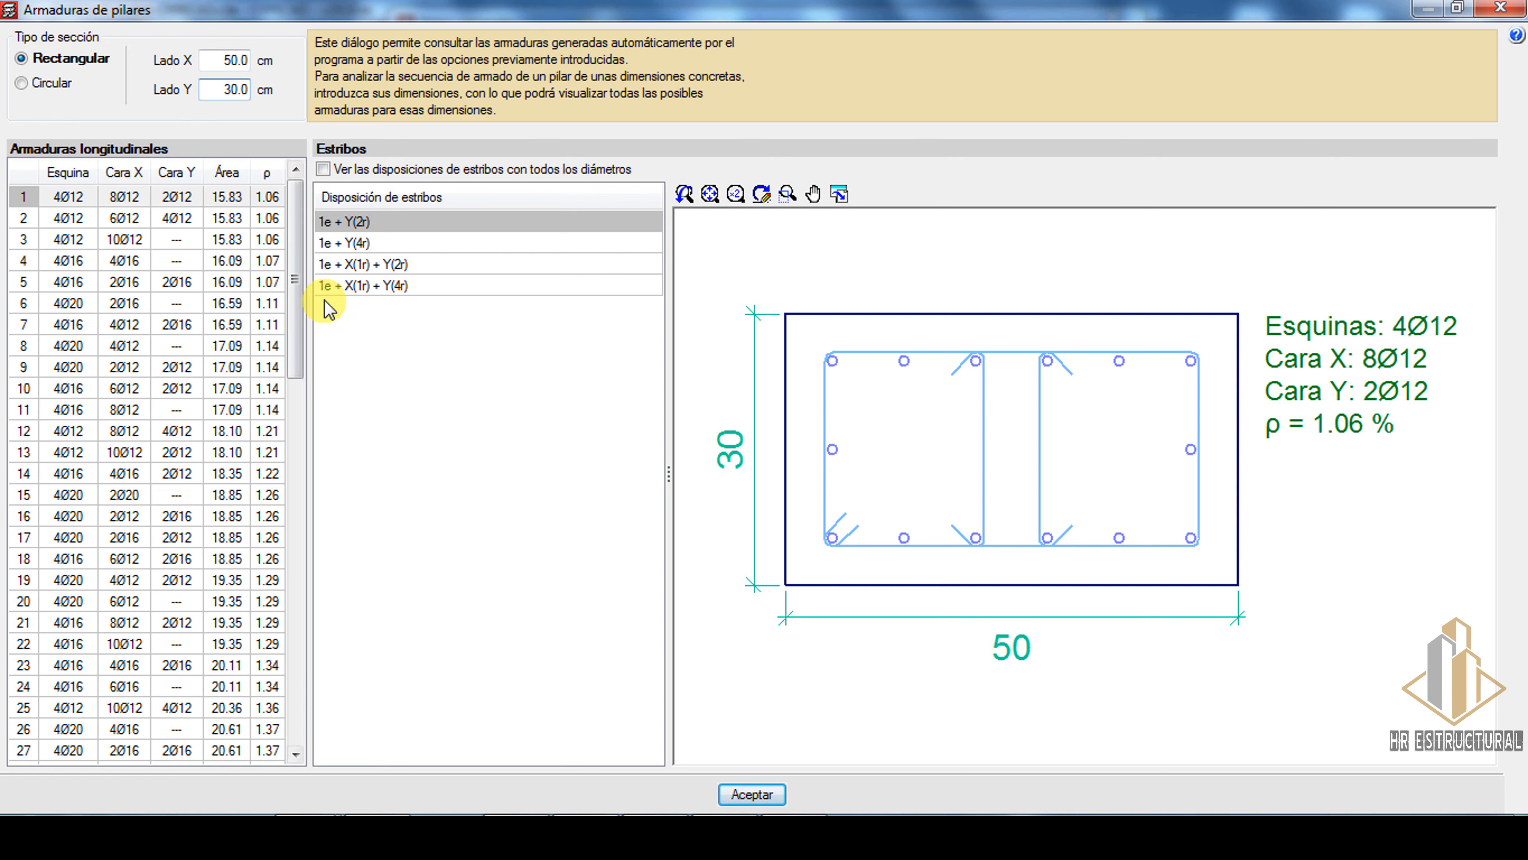
Examine the stirrup arrangements for 4Ø16 corners, 4Ø16 X faces and 2Ø12 Y faces, review the full reinforcement list, and close it.
{"action": "left_click", "coordinate": [124, 474]}
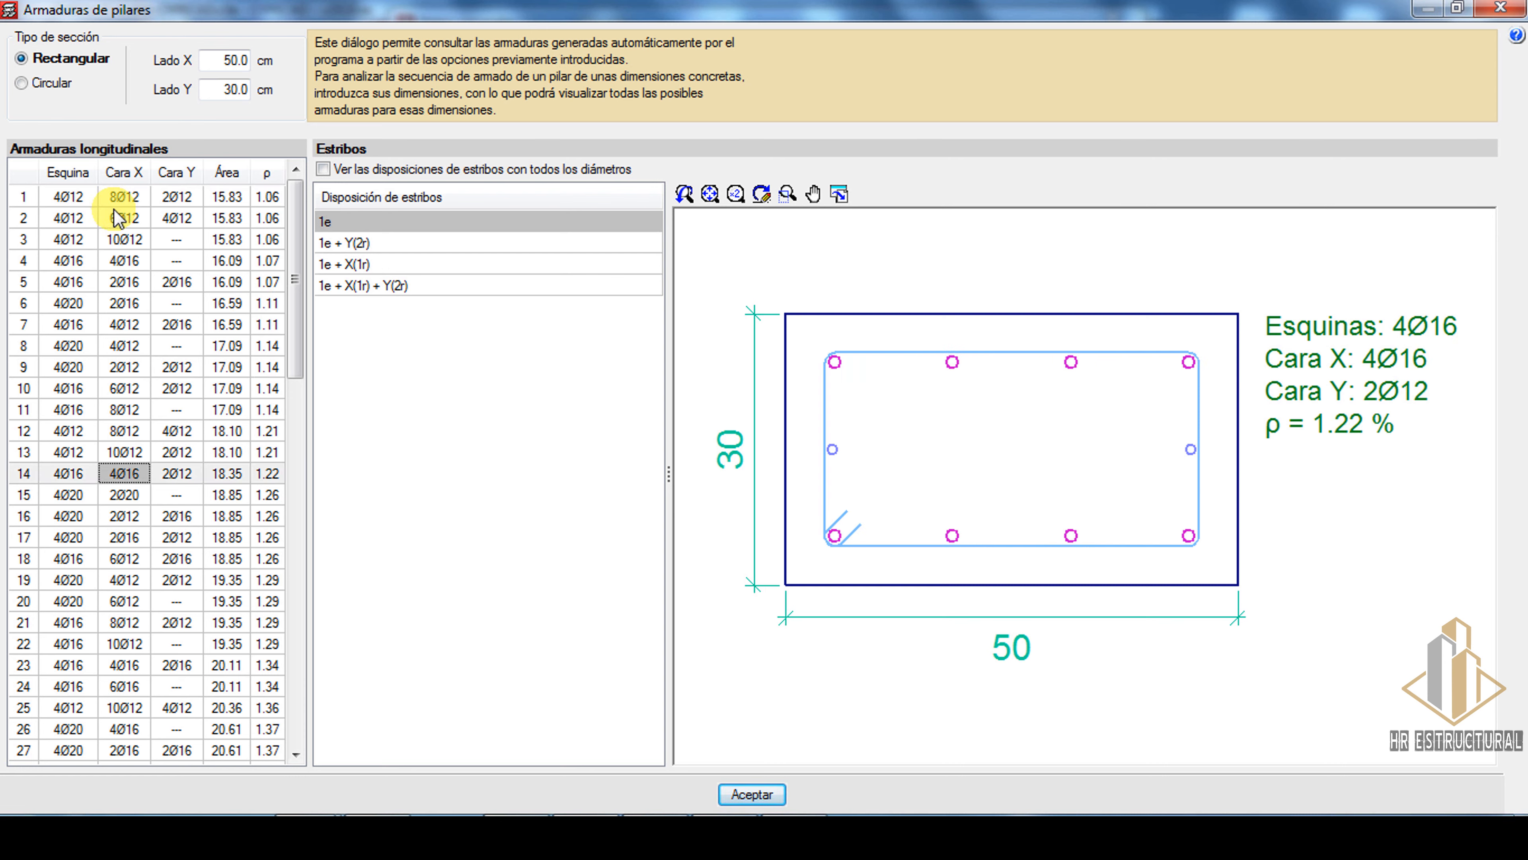
{"action": "left_click", "coordinate": [346, 243]}
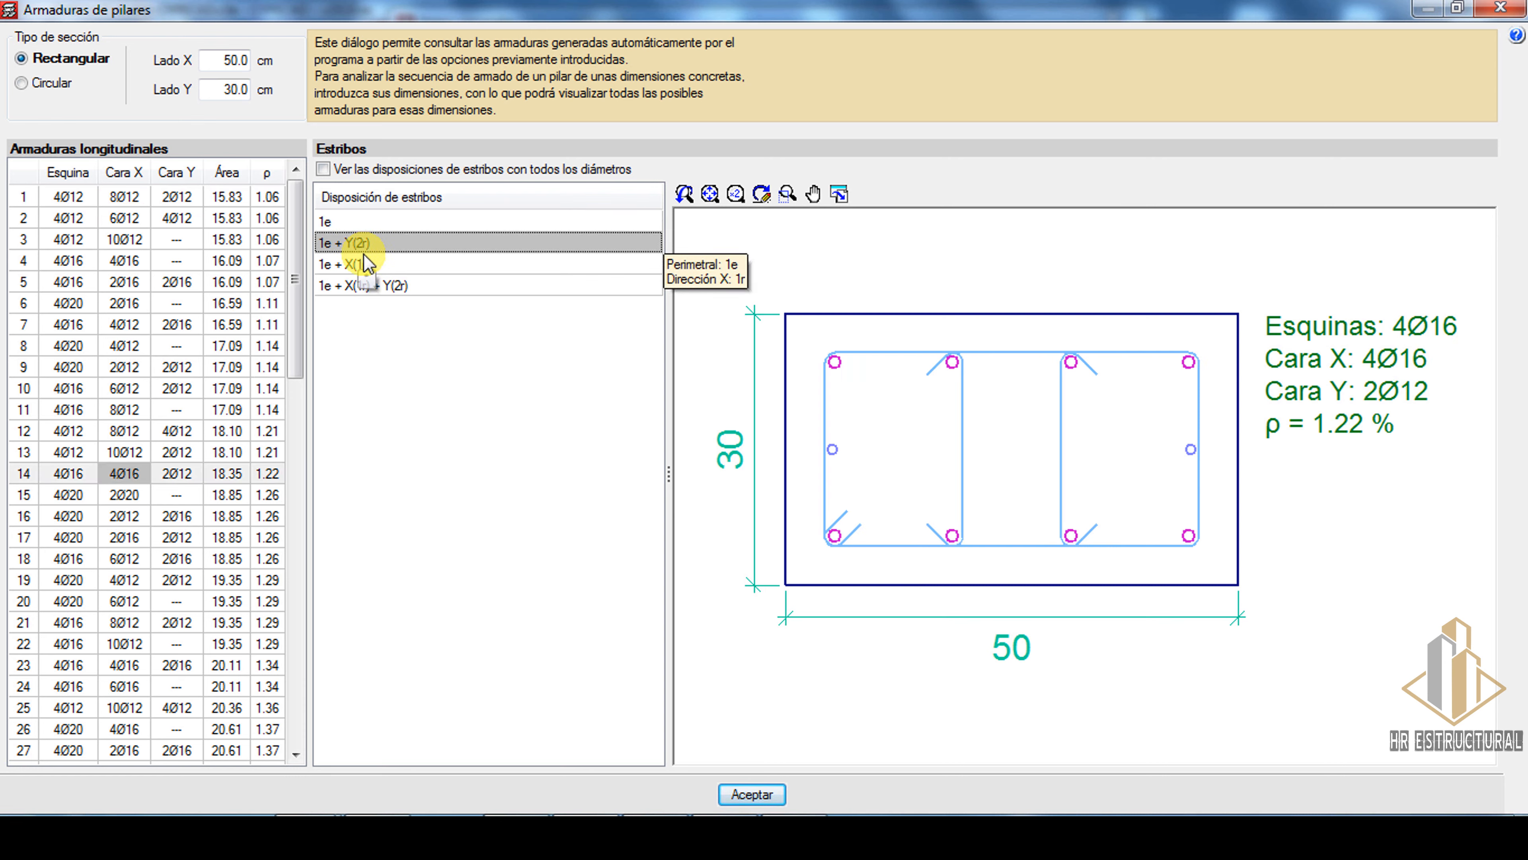
{"action": "left_click", "coordinate": [367, 265]}
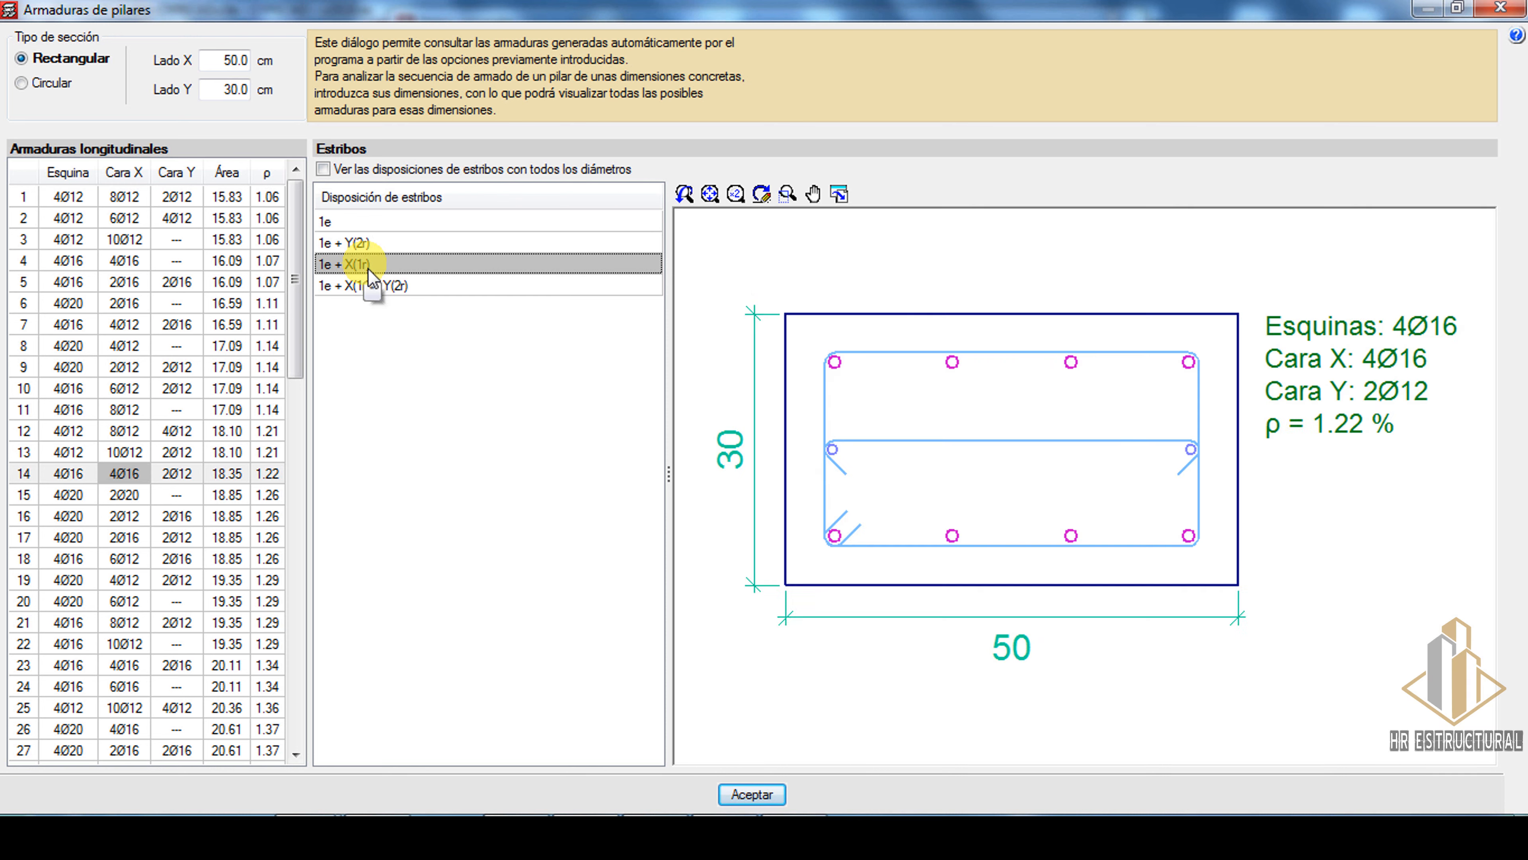
{"action": "left_click", "coordinate": [384, 287]}
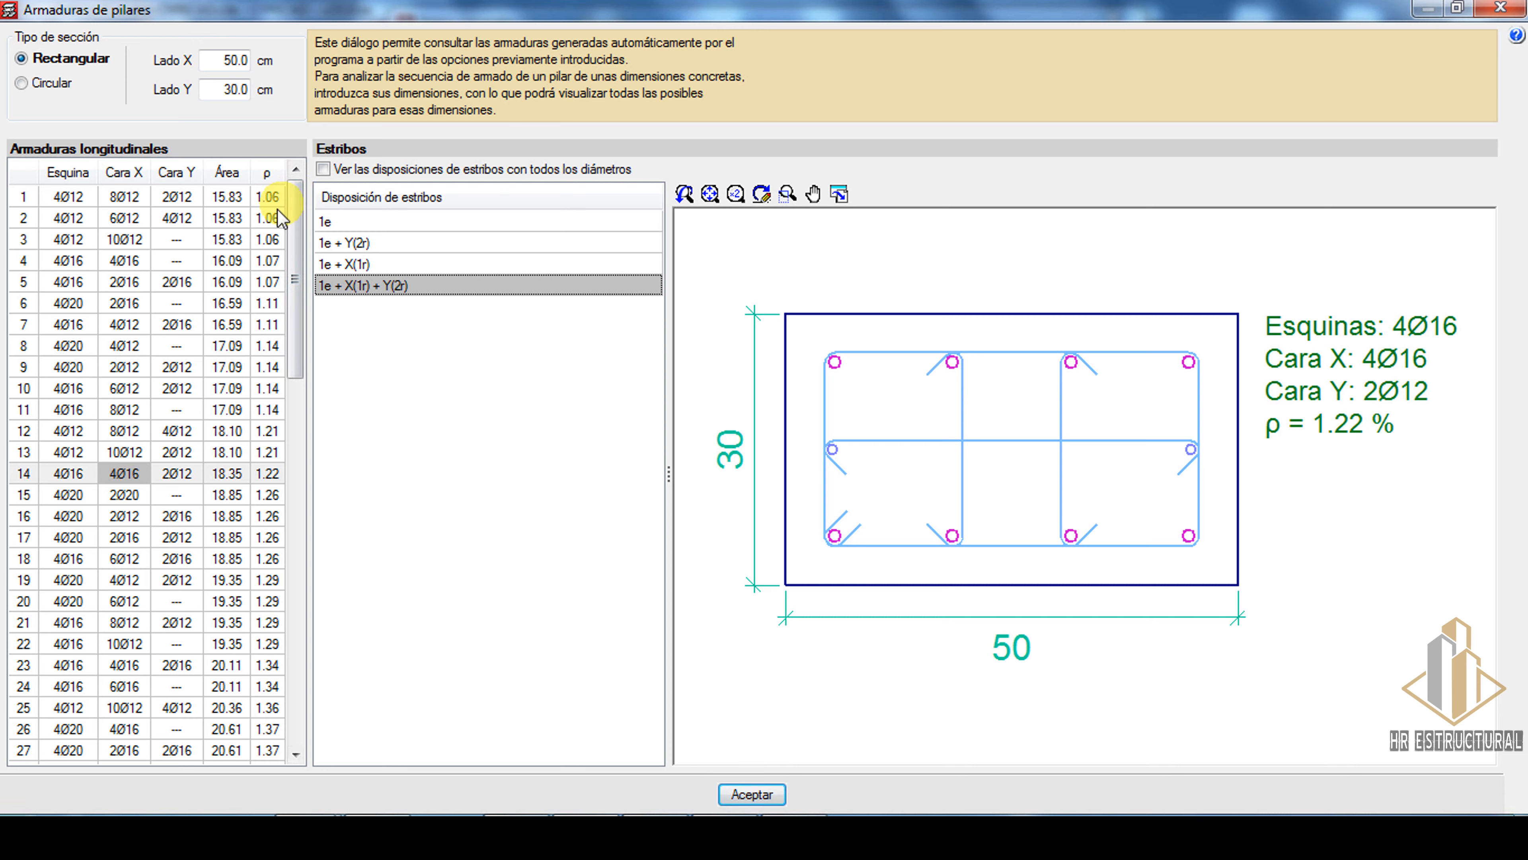
{"action": "left_click_drag", "start_coordinate": [295, 211], "coordinate": [288, 578]}
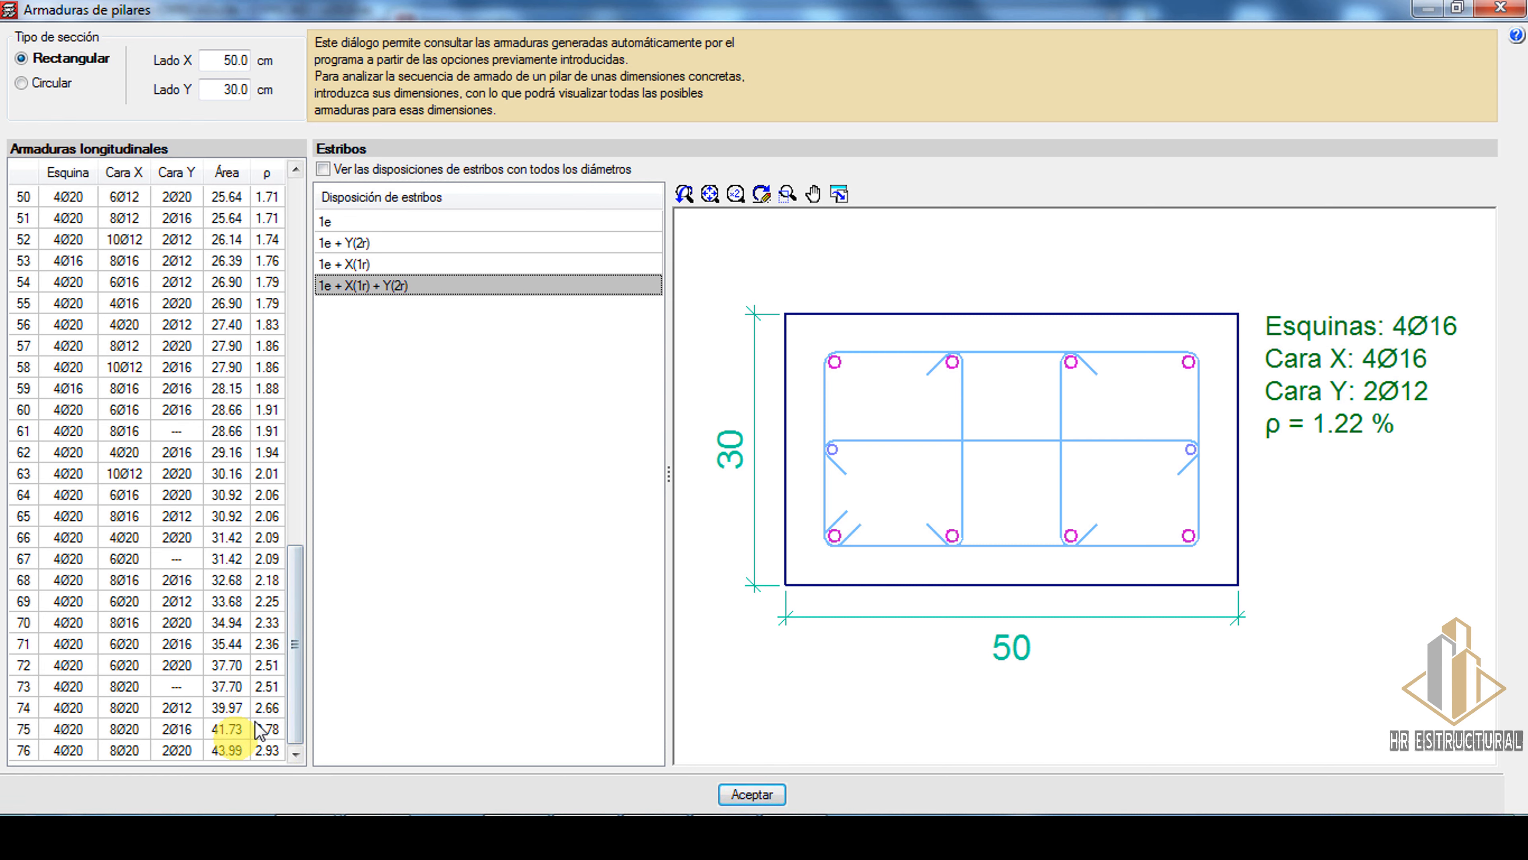
{"action": "left_click_drag", "start_coordinate": [299, 663], "coordinate": [301, 298]}
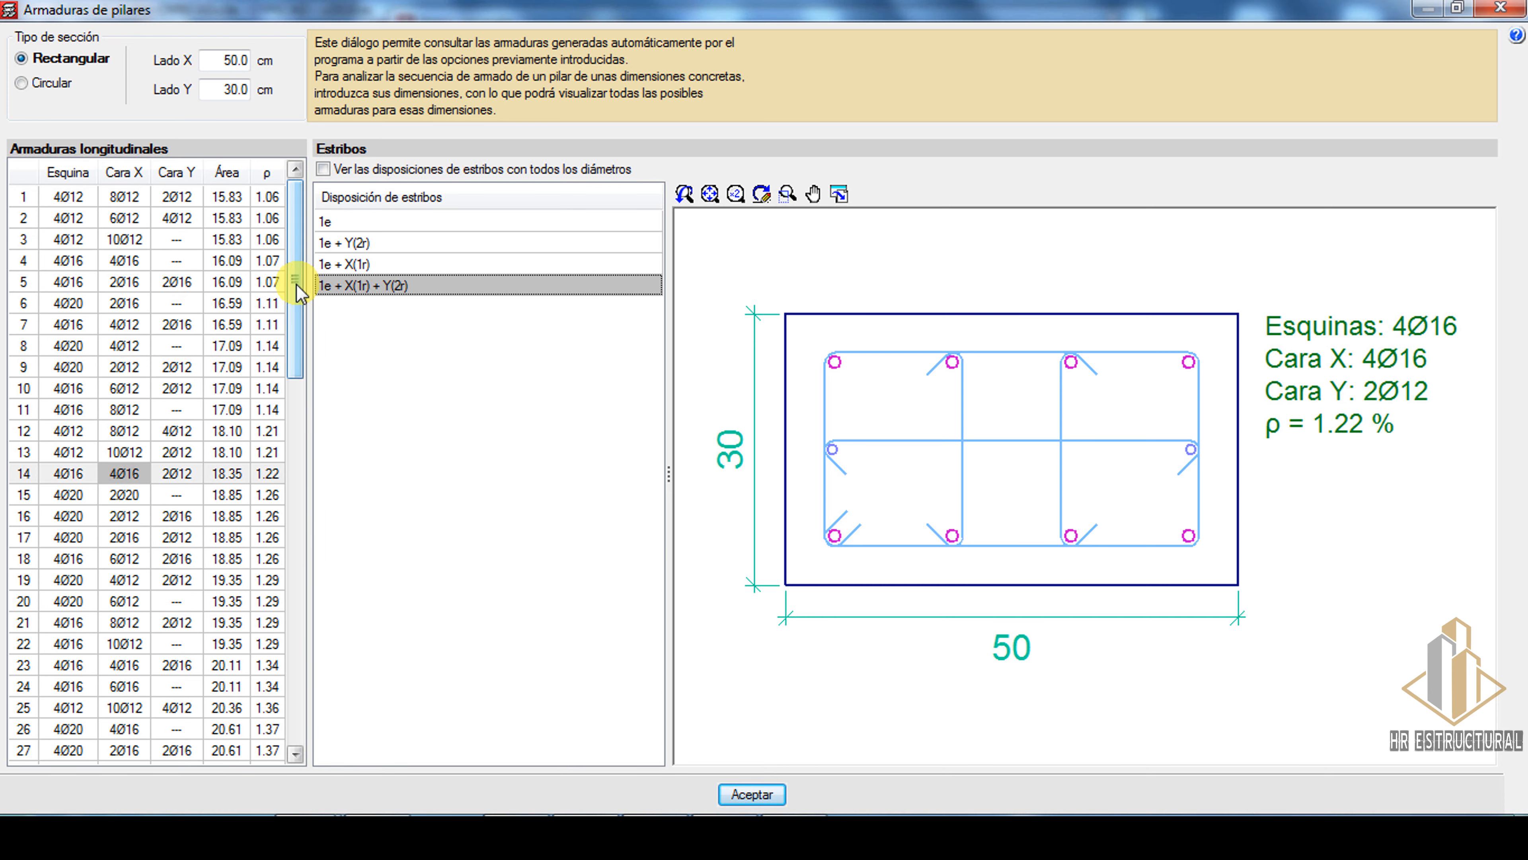
{"action": "left_click", "coordinate": [1500, 8]}
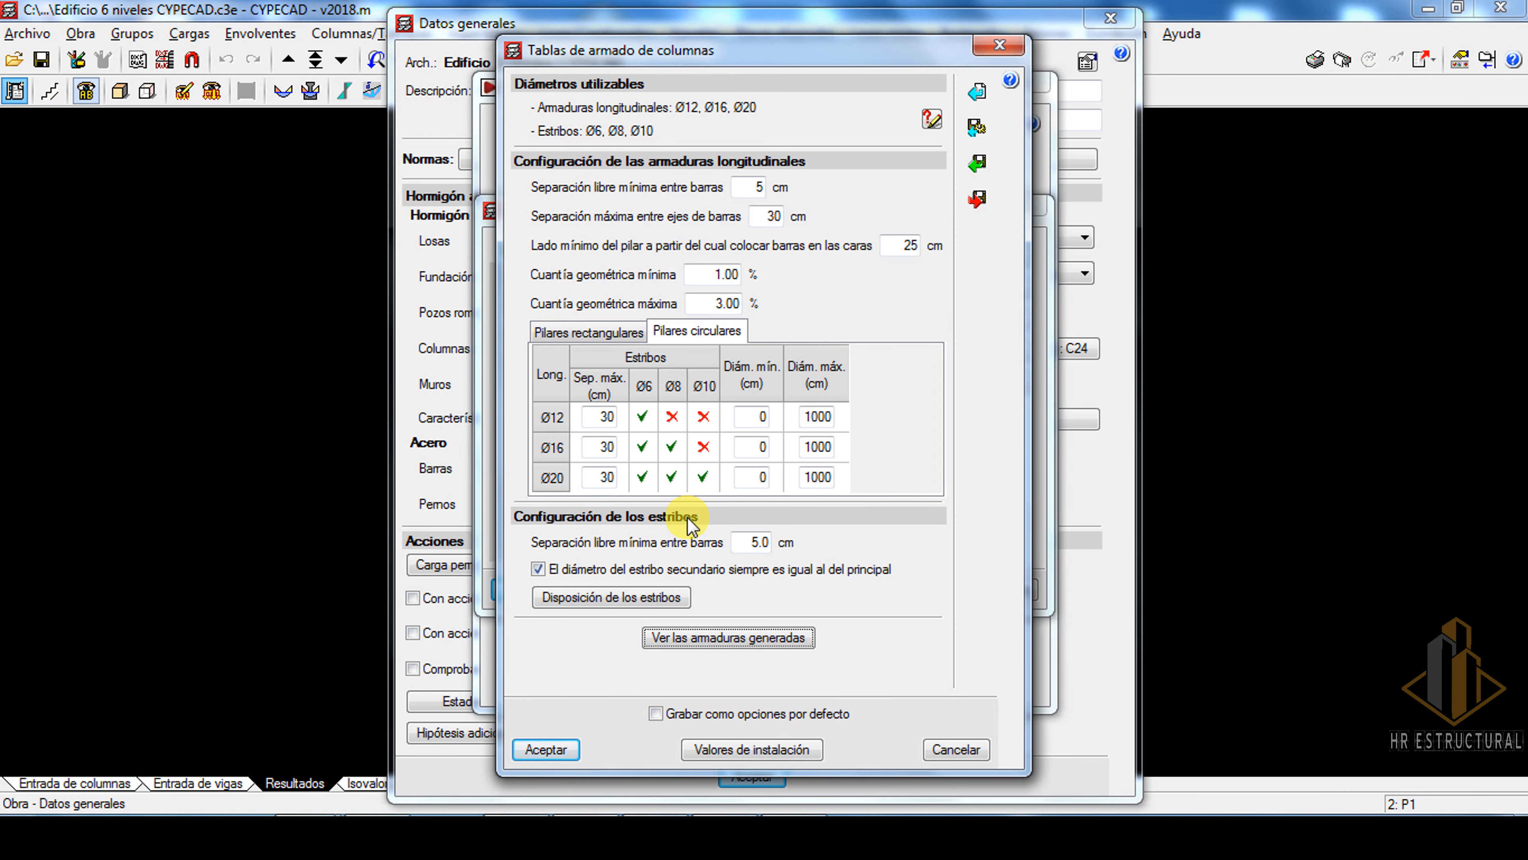
Export the column reinforcement table as COLUMNAS in the TABLAS ARMADO folder, and accept the settings saved as default options.
{"action": "left_click", "coordinate": [976, 202]}
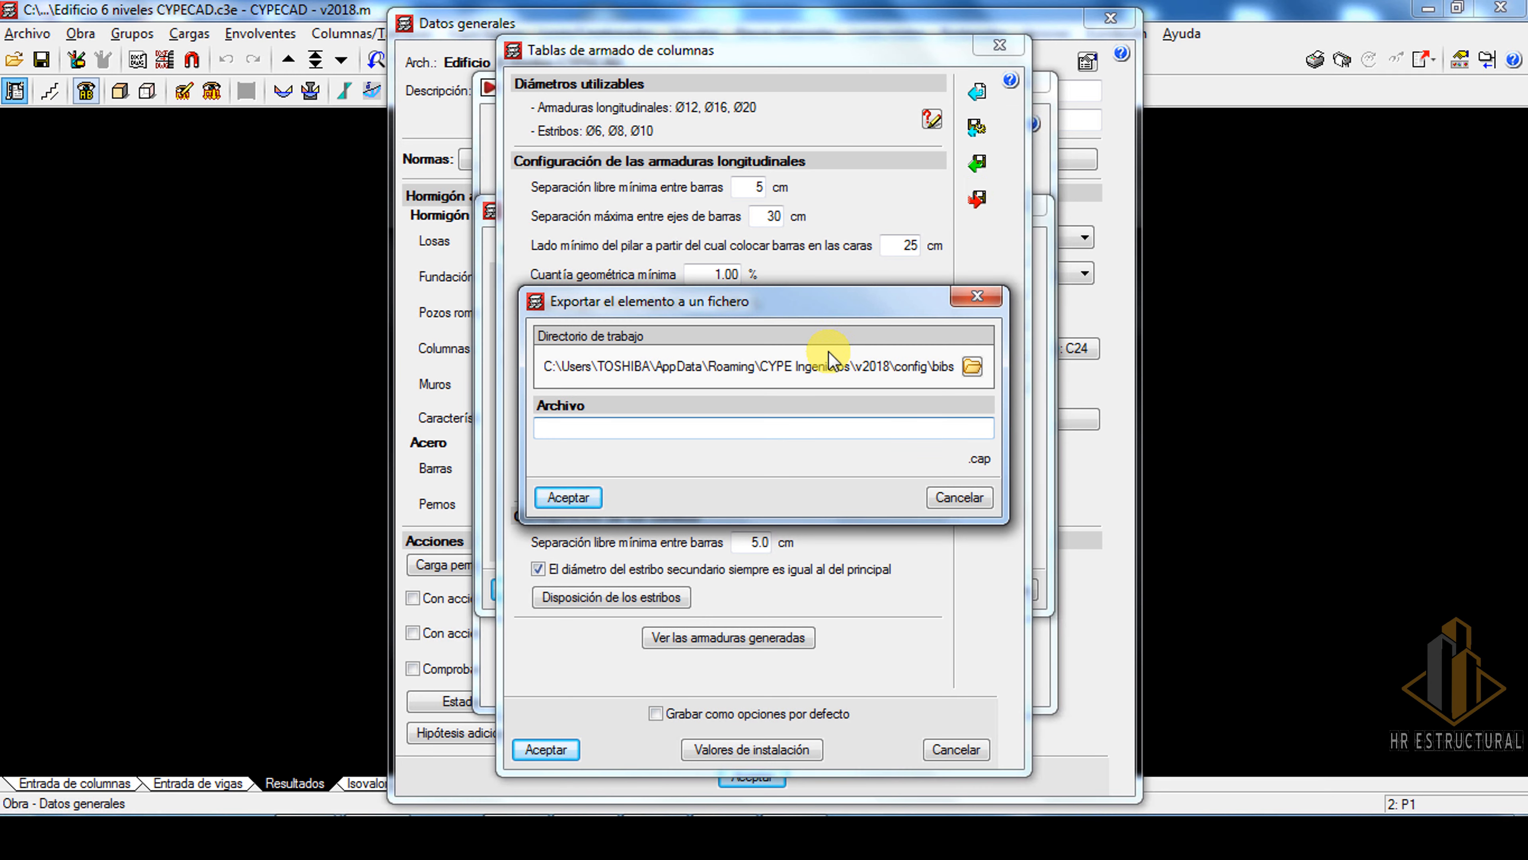
{"action": "type", "text": "COLUM"}
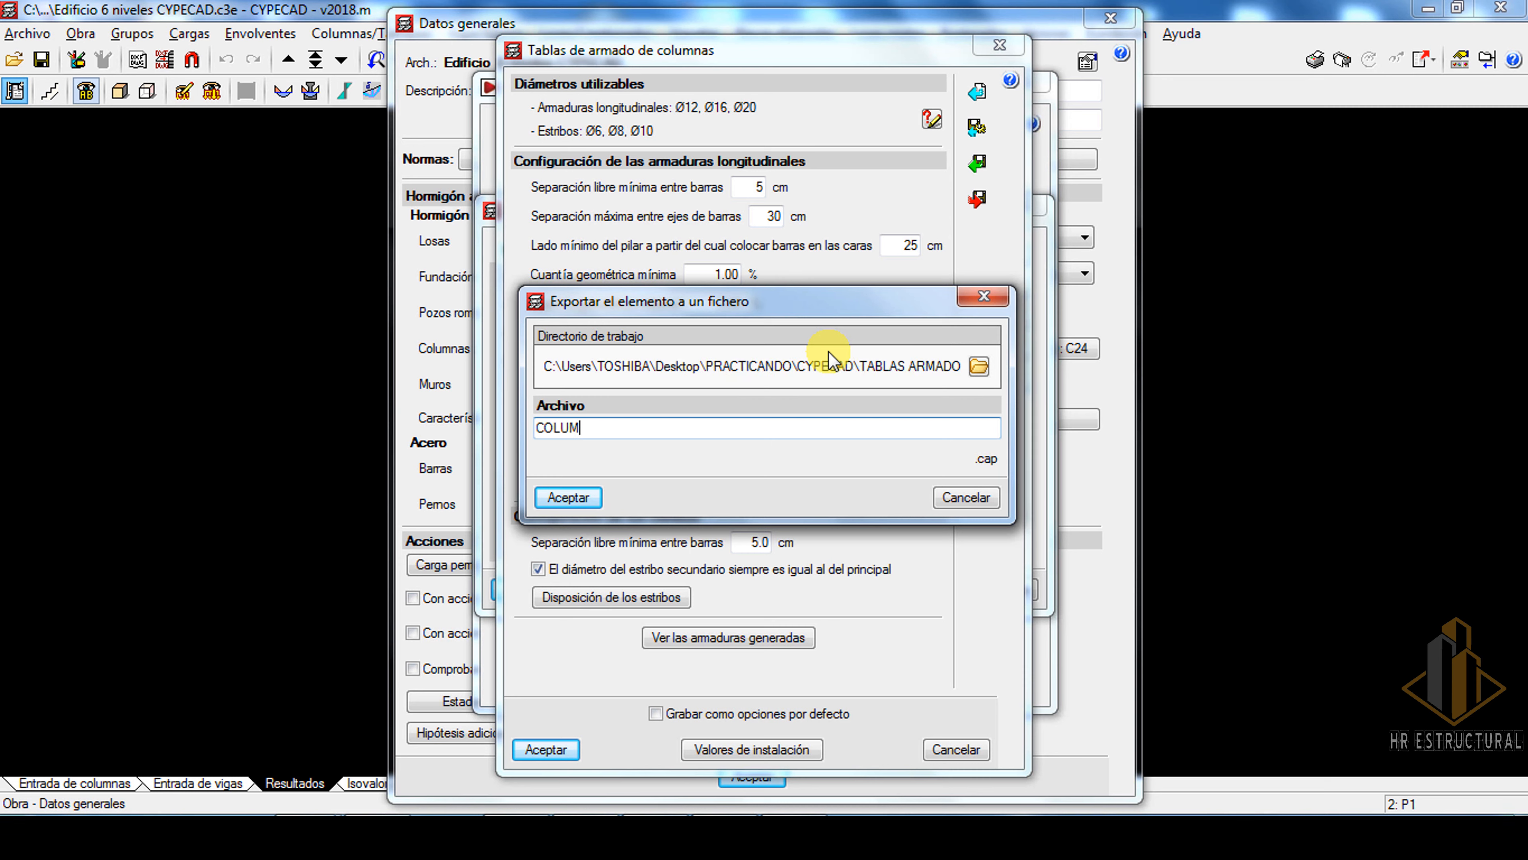
{"action": "type", "text": "NAS"}
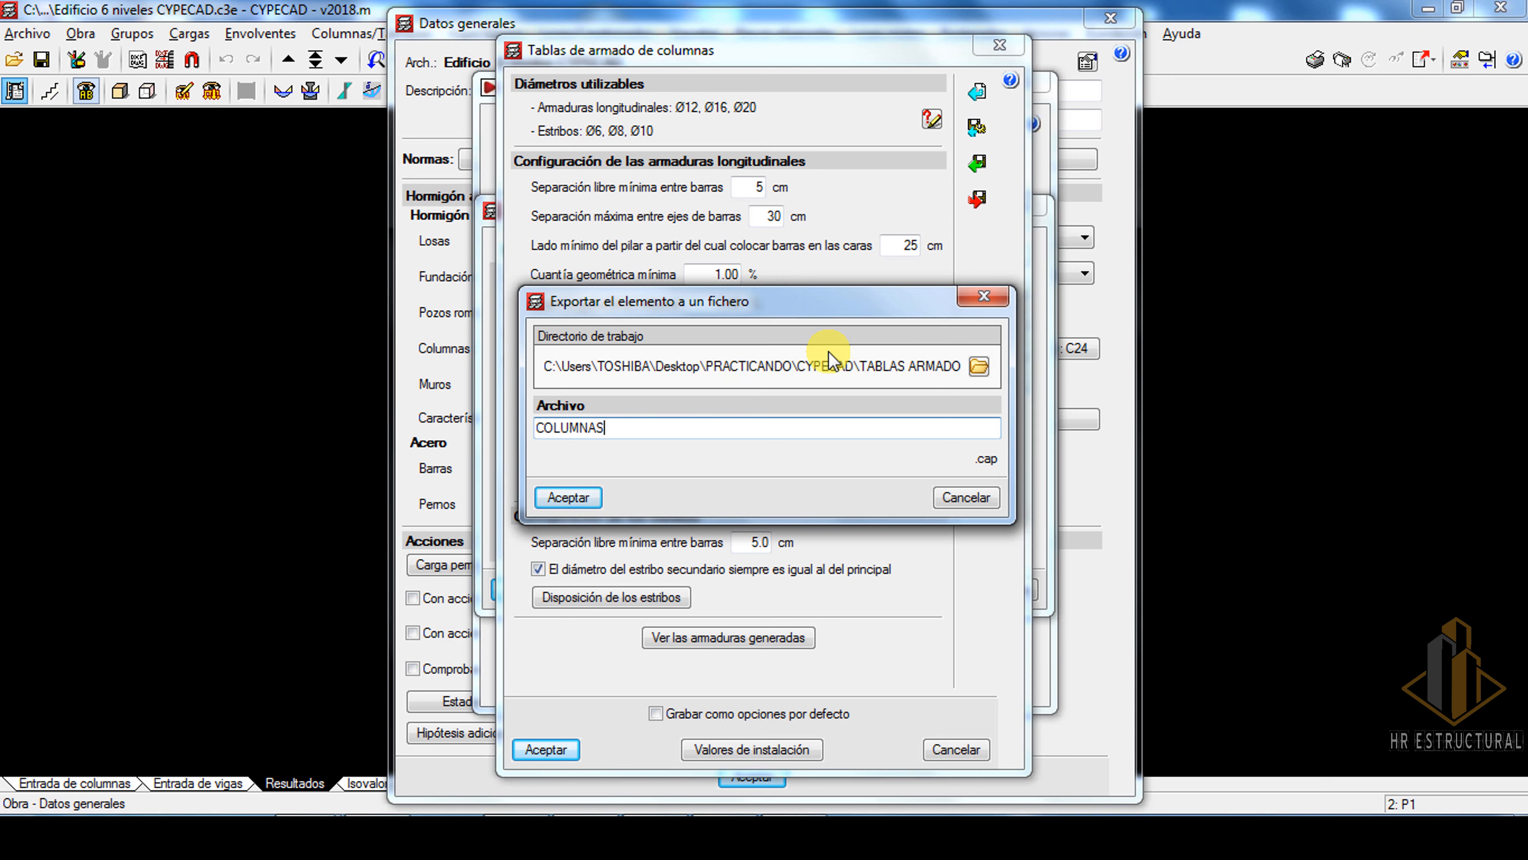
{"action": "left_click", "coordinate": [586, 498]}
{"action": "left_click", "coordinate": [560, 465]}
{"action": "left_click", "coordinate": [655, 713]}
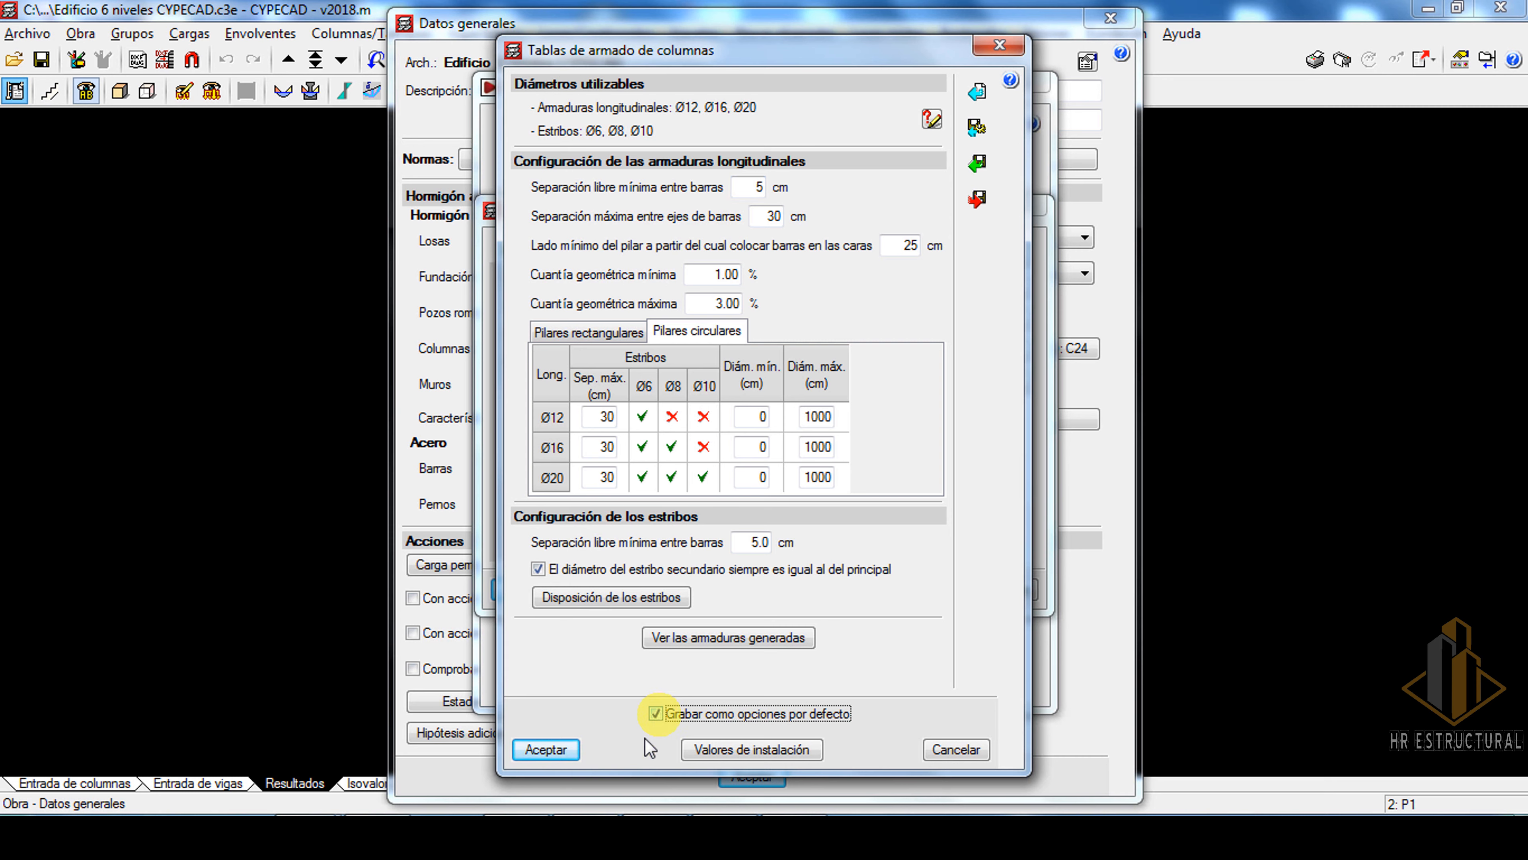
{"action": "left_click", "coordinate": [545, 748]}
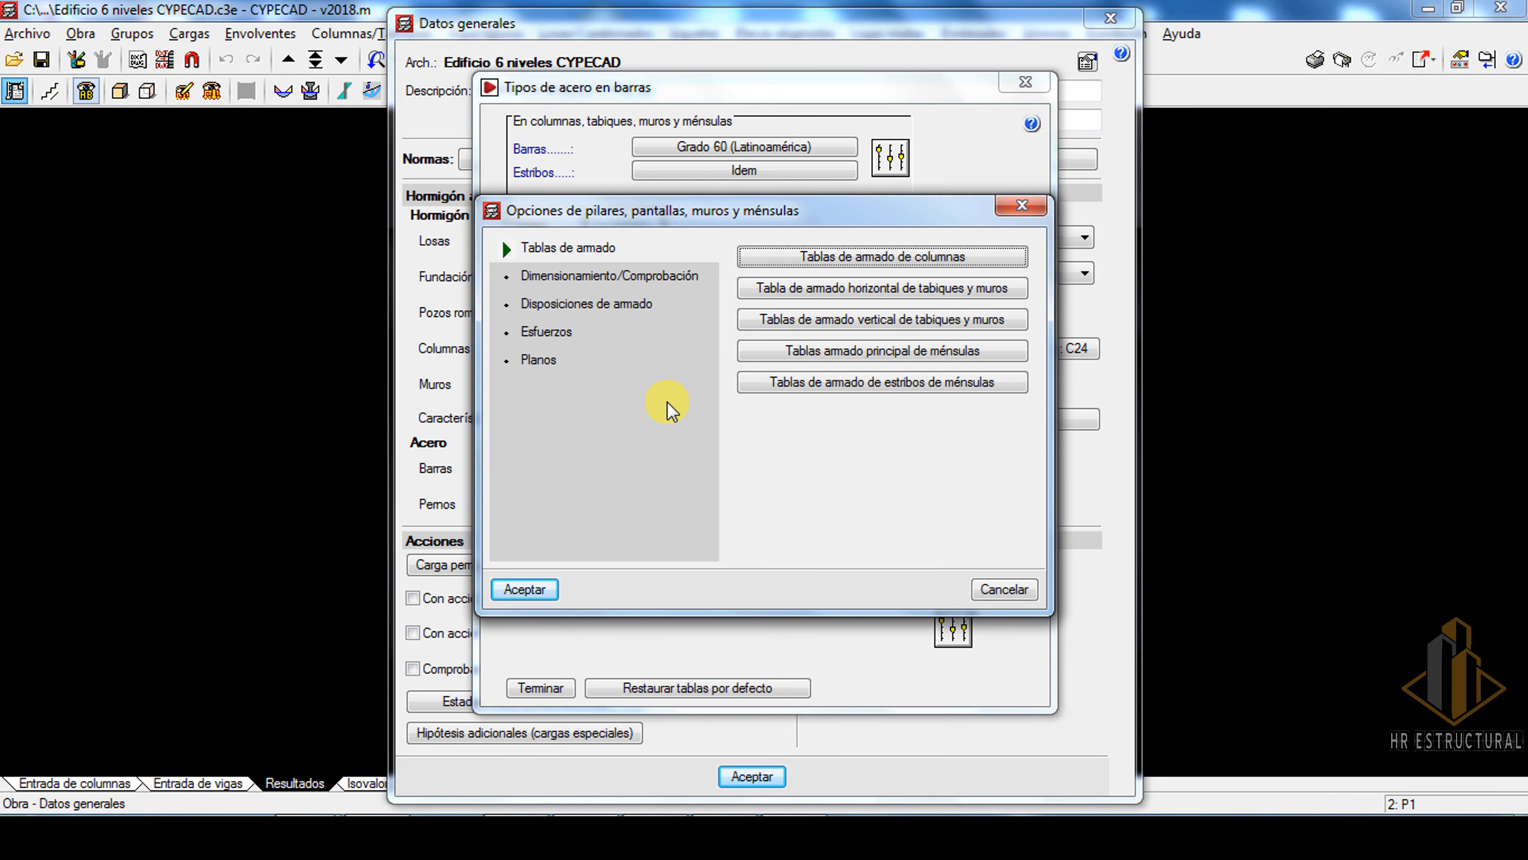
In the column starter options, set the horizontal anchorage length to 50 cm, choose continuous starter bars, and save as default options.
{"action": "left_click", "coordinate": [582, 306]}
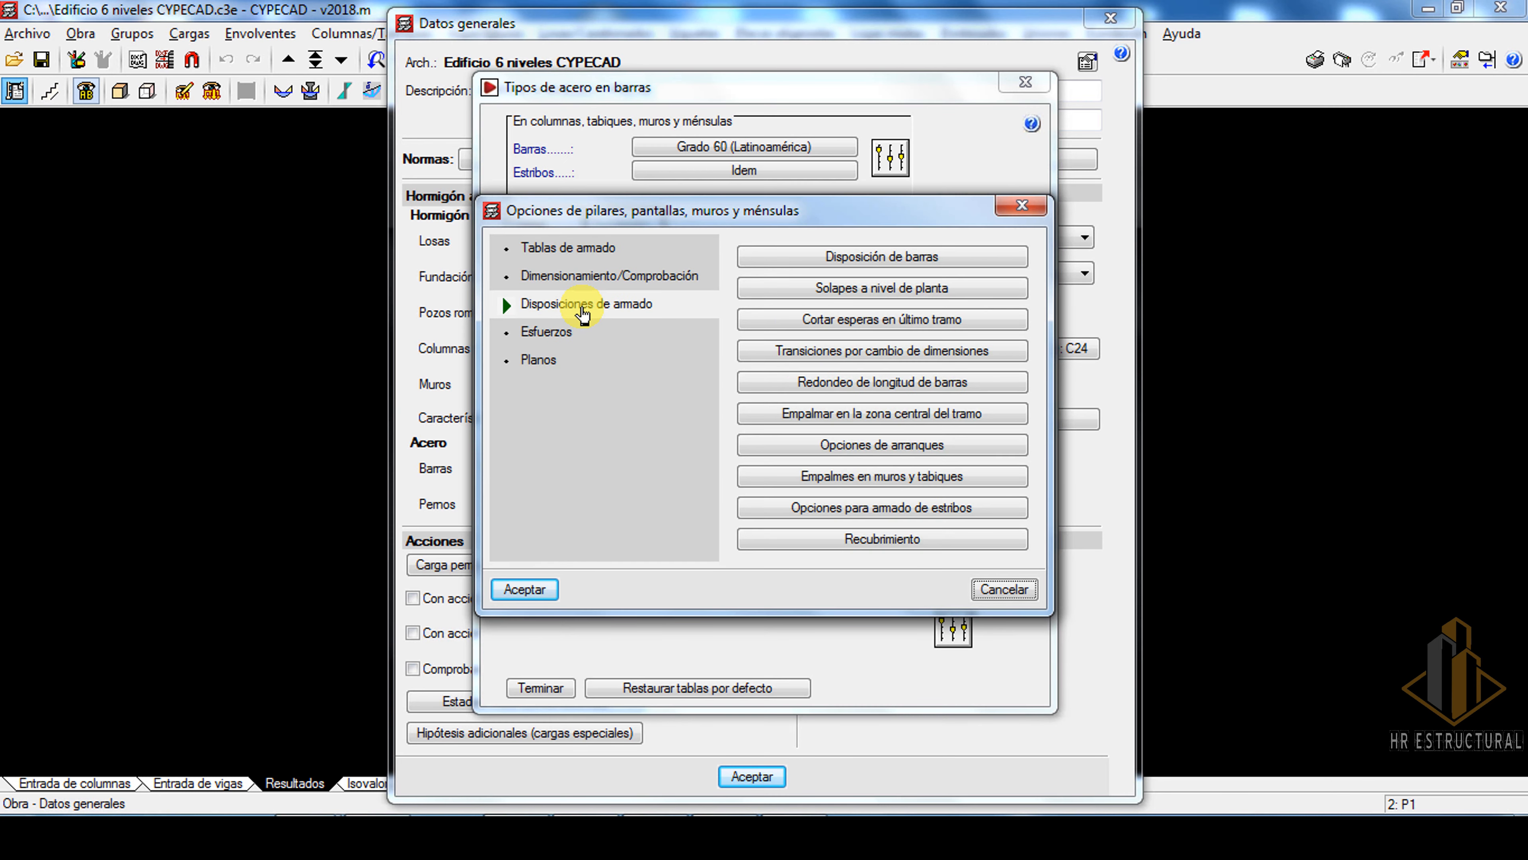
{"action": "left_click", "coordinate": [861, 443]}
{"action": "mouse_move", "coordinate": [925, 399]}
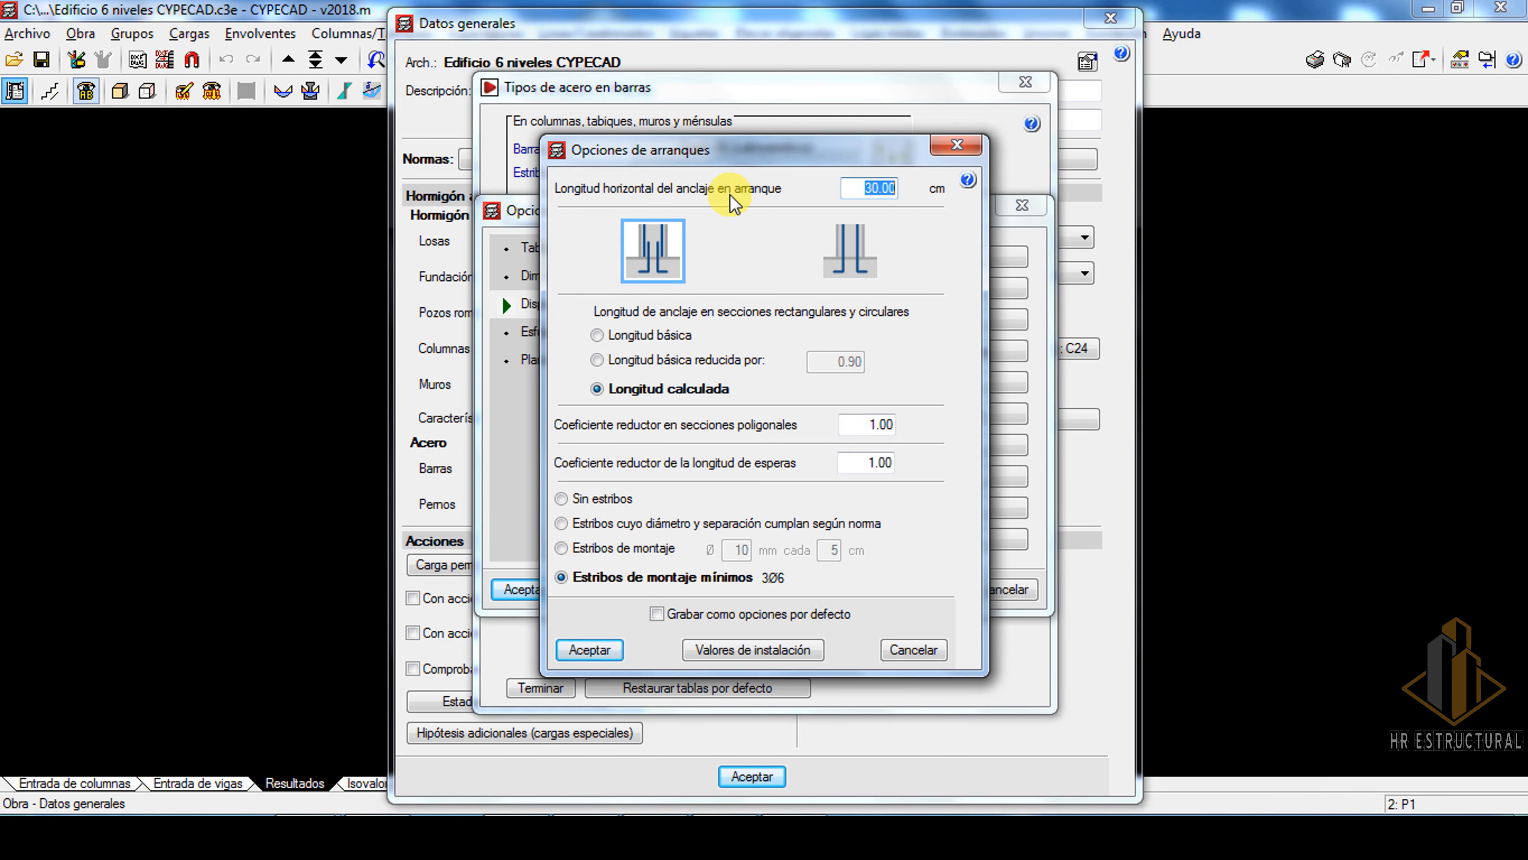
{"action": "type", "text": "50"}
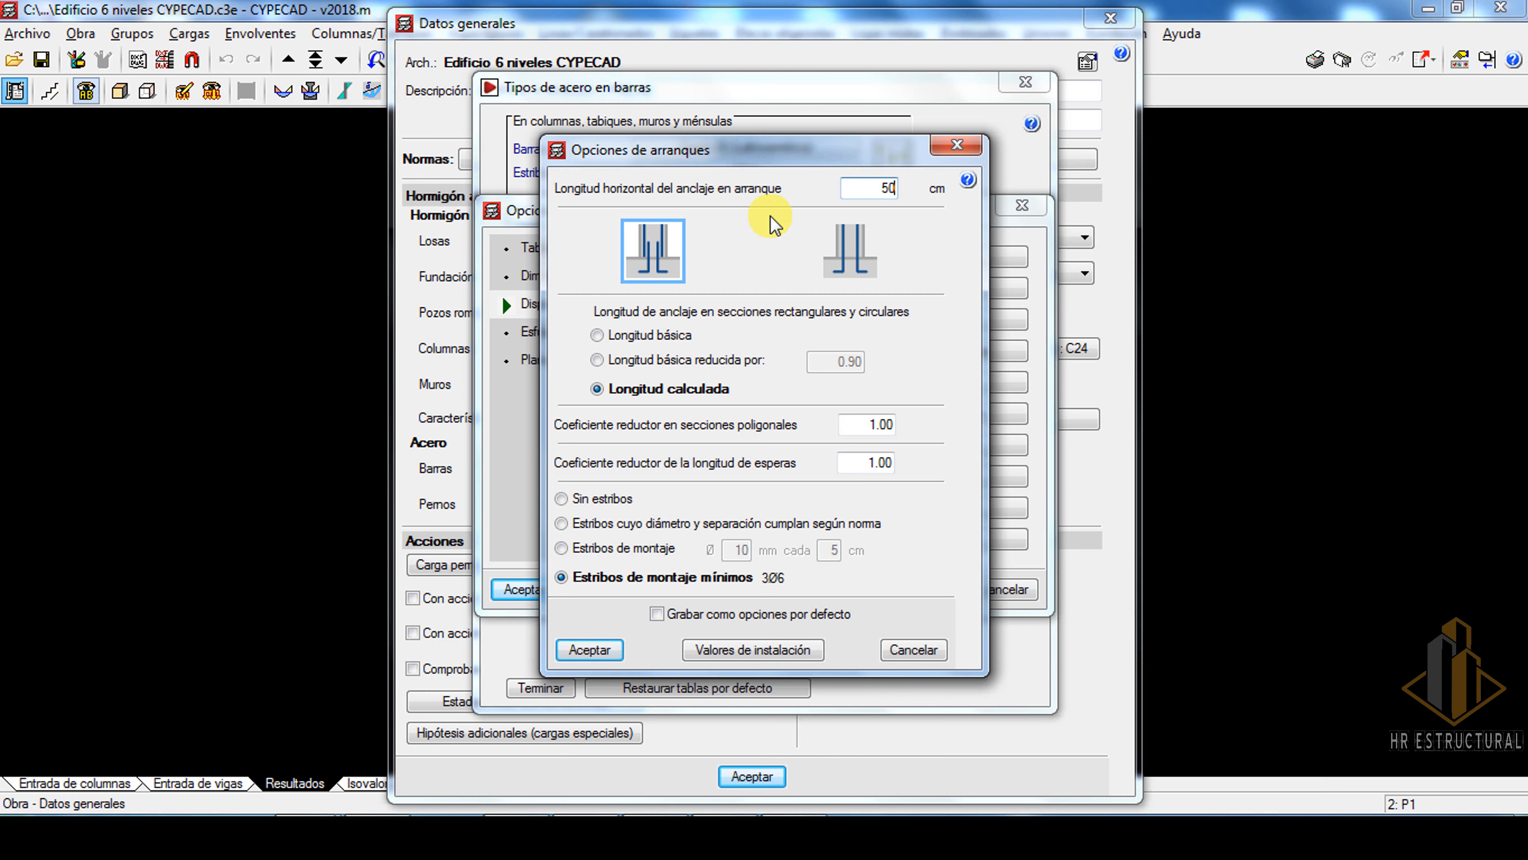
{"action": "left_click", "coordinate": [845, 258]}
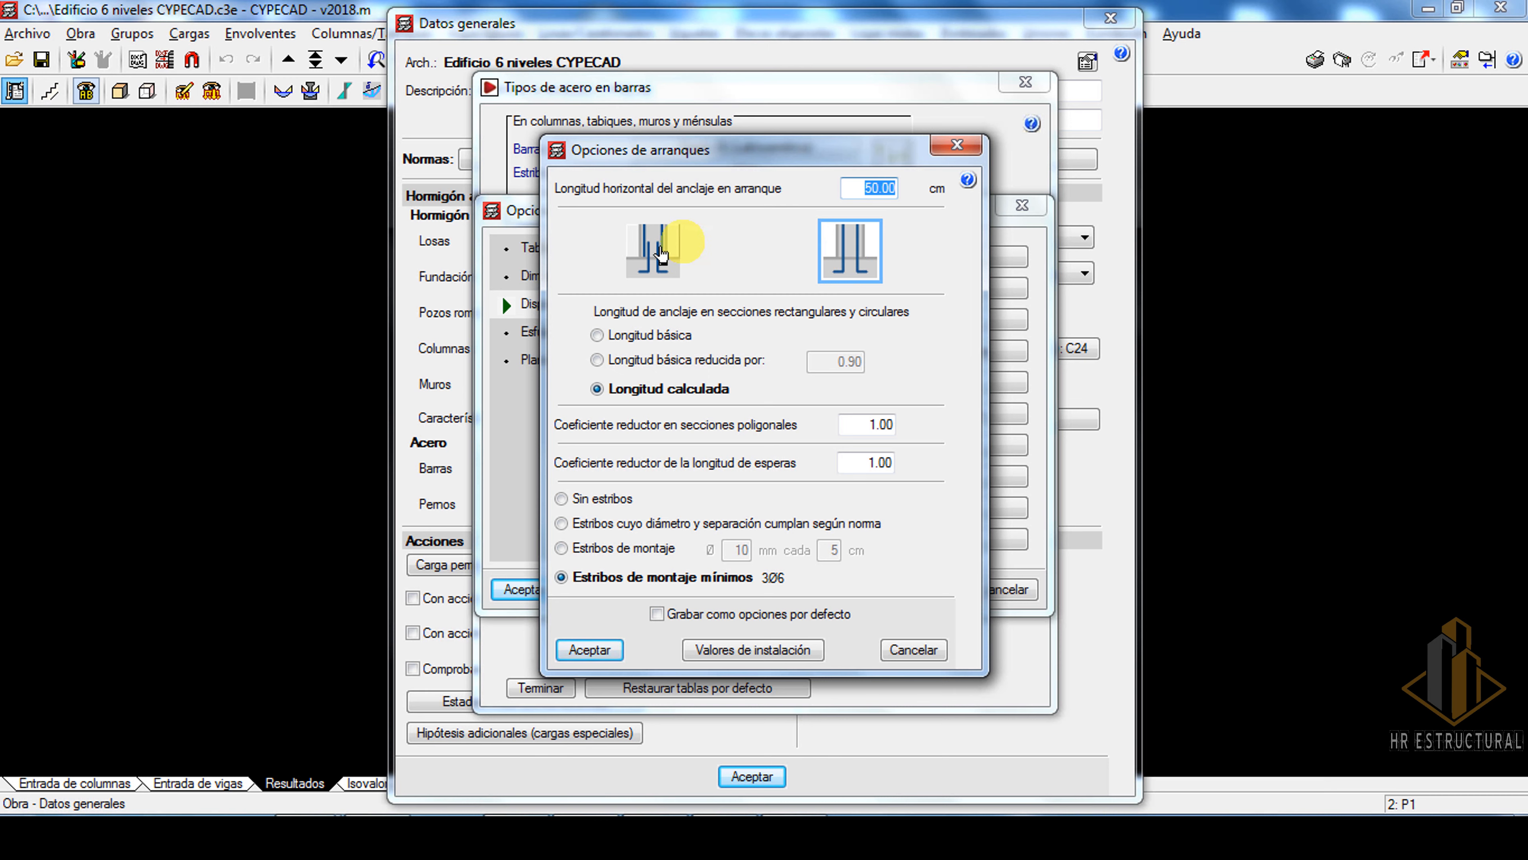
{"action": "left_click", "coordinate": [661, 613]}
{"action": "left_click", "coordinate": [591, 649]}
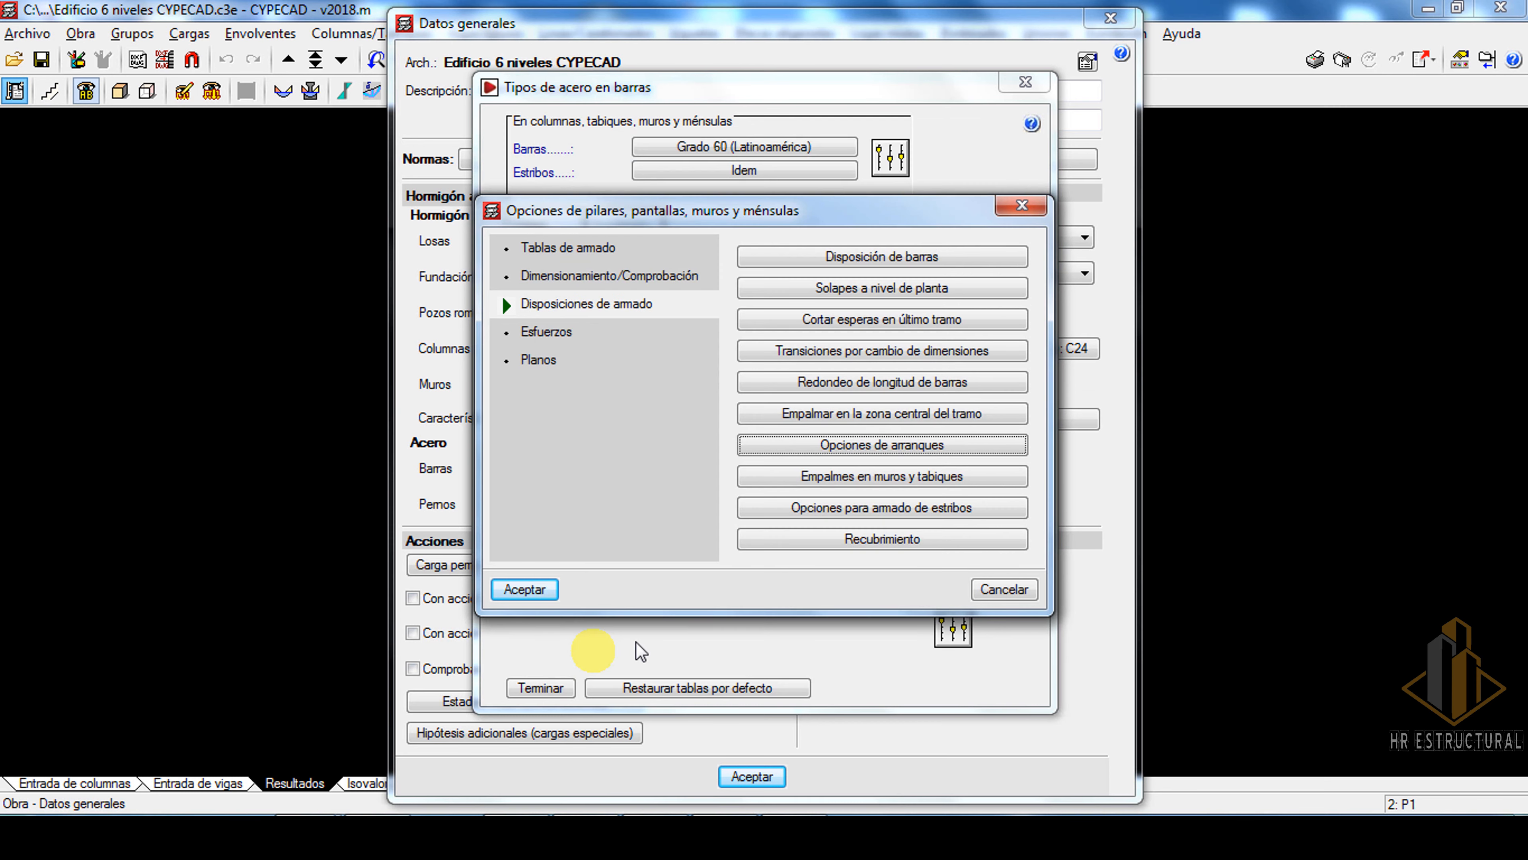
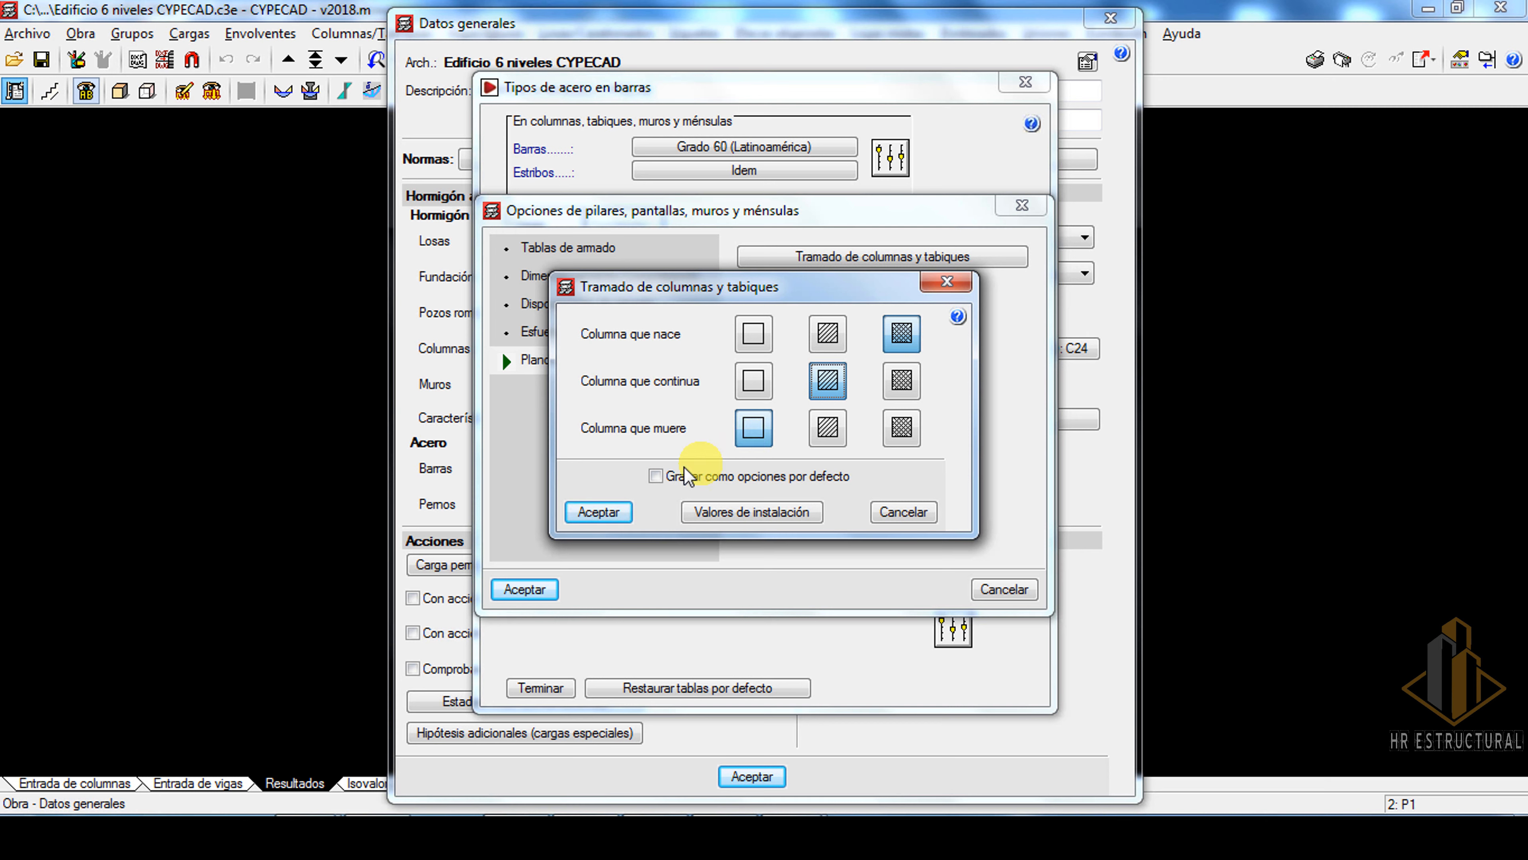
Save the column and shear-wall hatching as default options, and accept the column options, bar steel types and general data.
{"action": "left_click", "coordinate": [655, 475]}
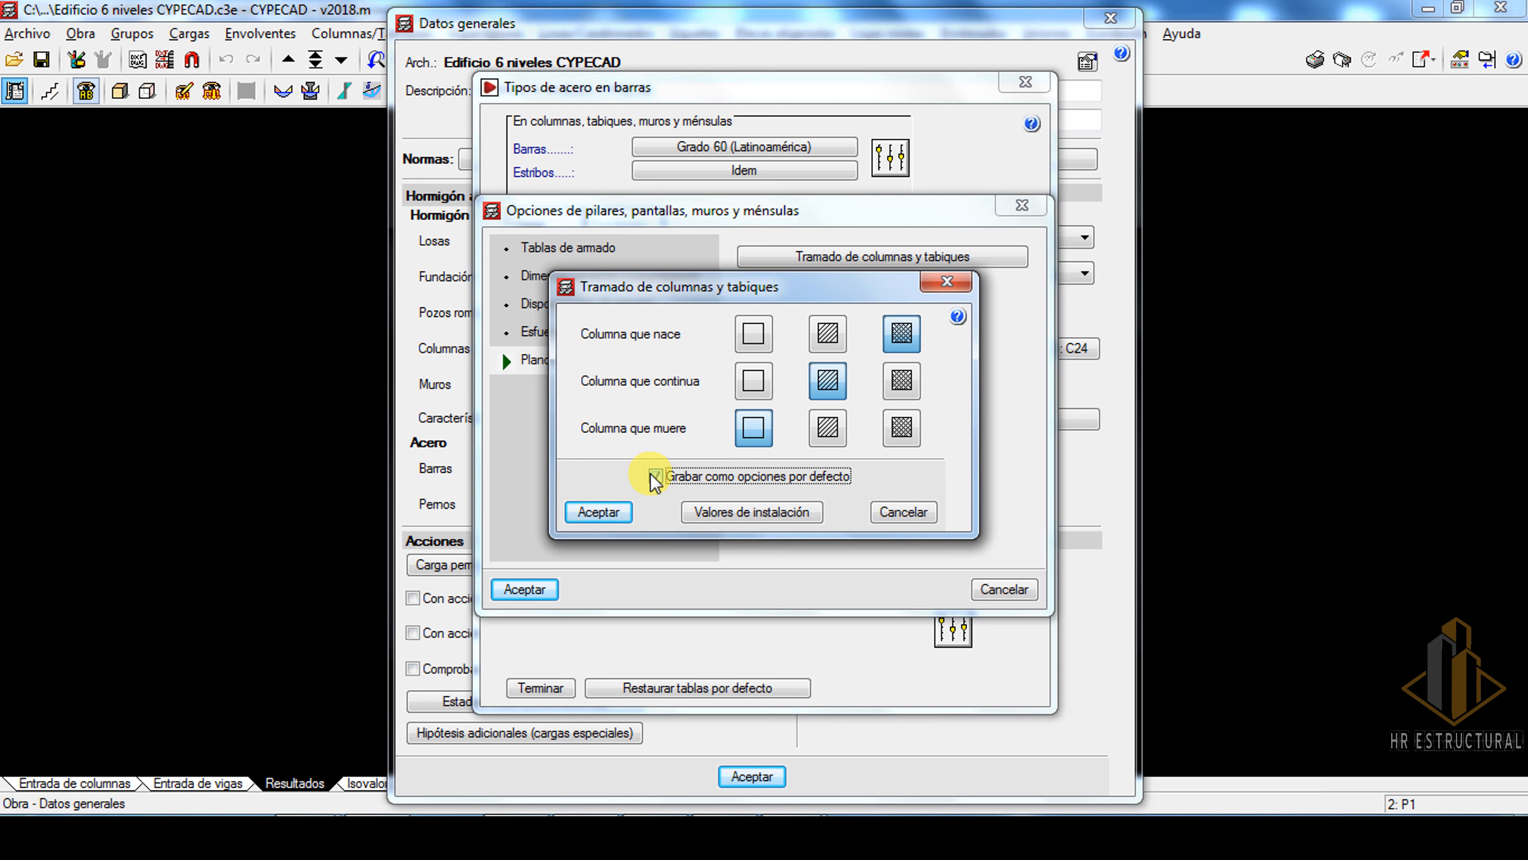
{"action": "left_click", "coordinate": [598, 512]}
{"action": "left_click", "coordinate": [525, 590]}
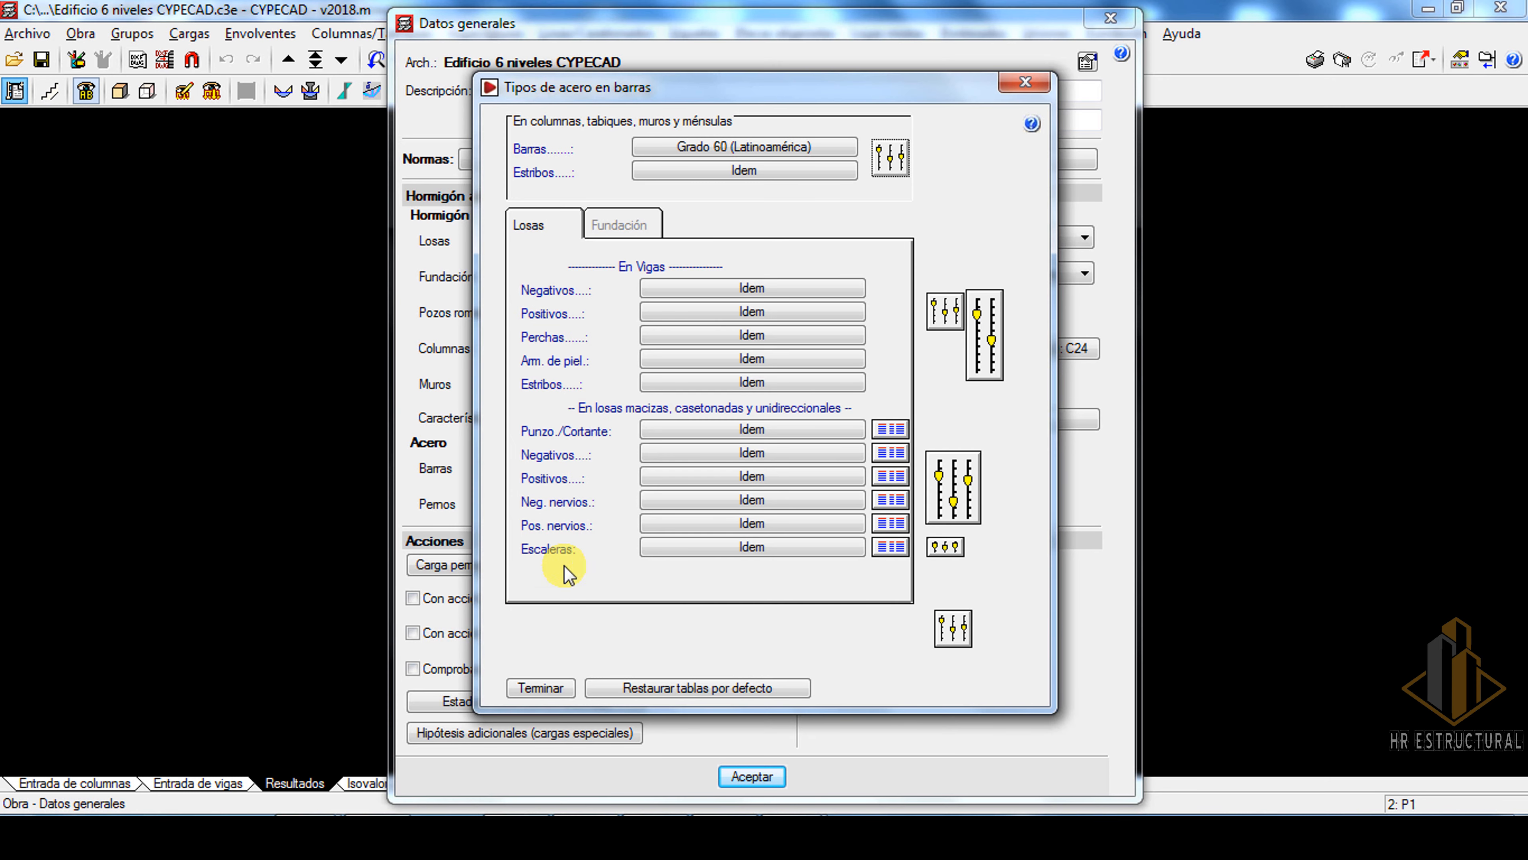
{"action": "left_click", "coordinate": [544, 687]}
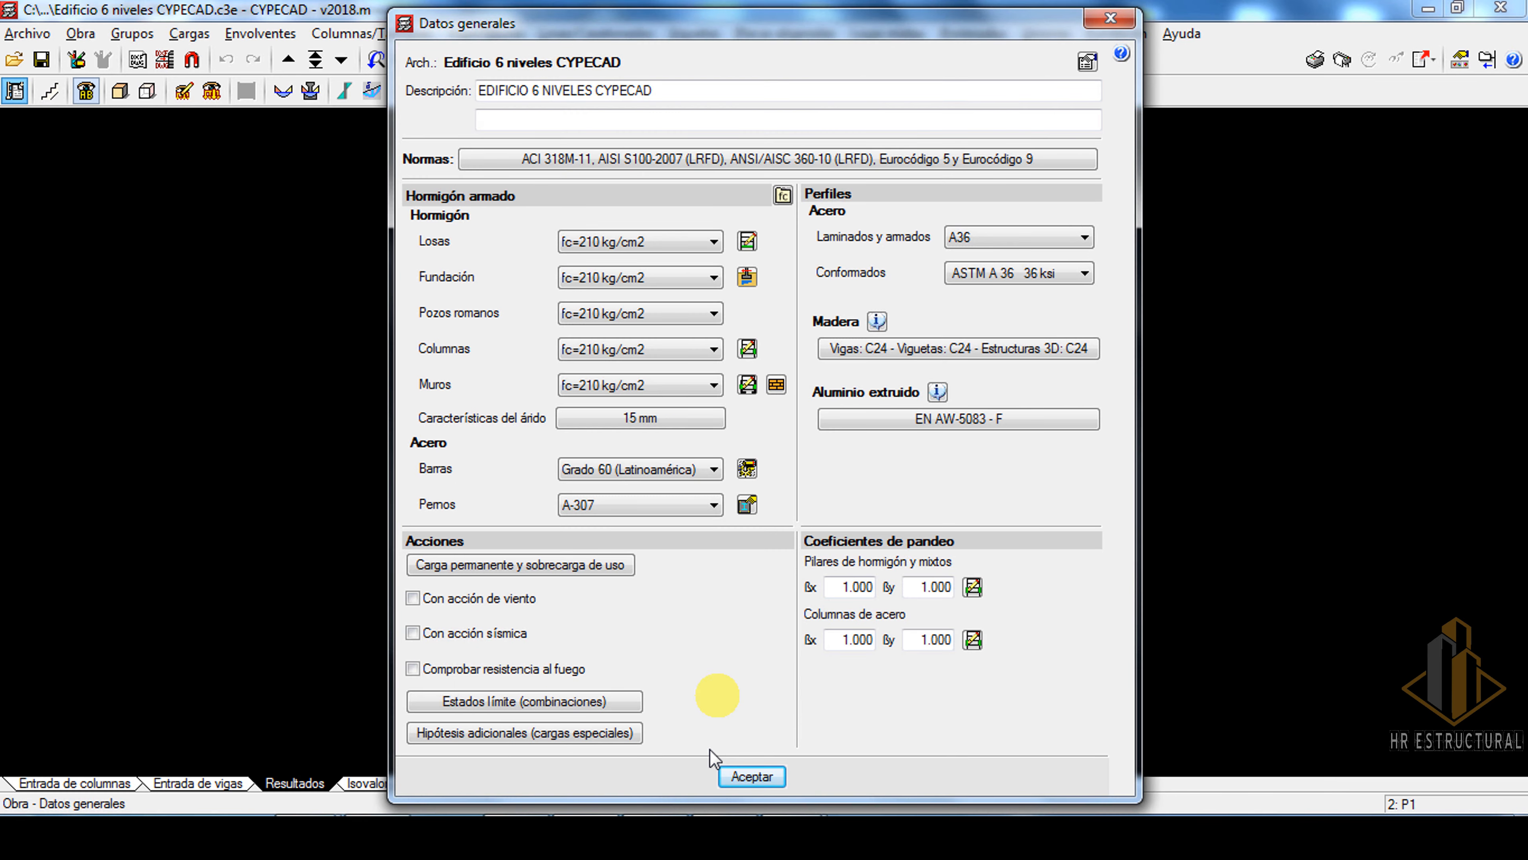
{"action": "left_click", "coordinate": [751, 776]}
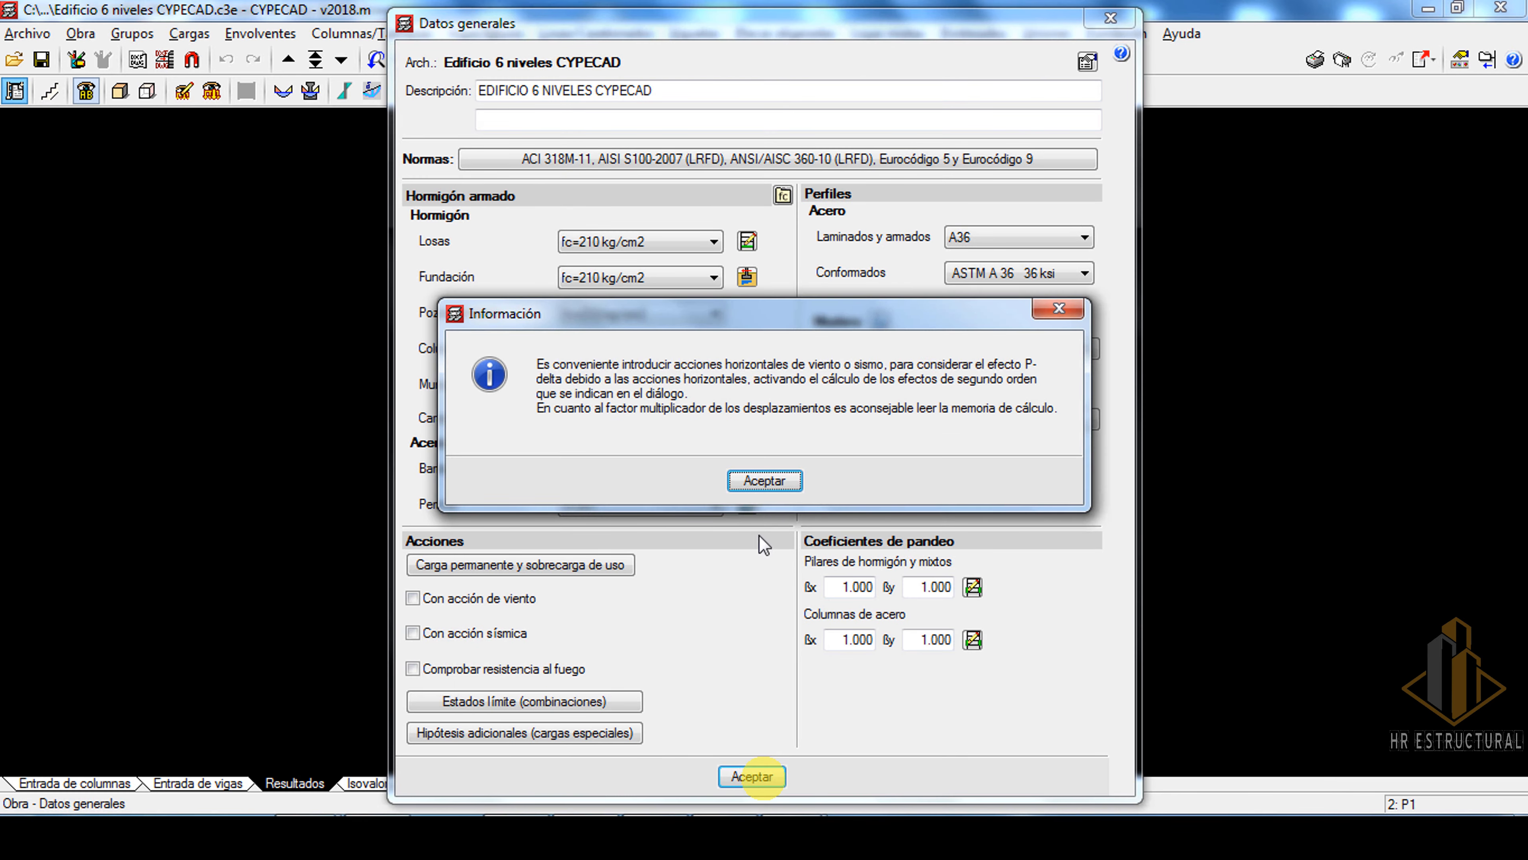
{"action": "left_click", "coordinate": [778, 475]}
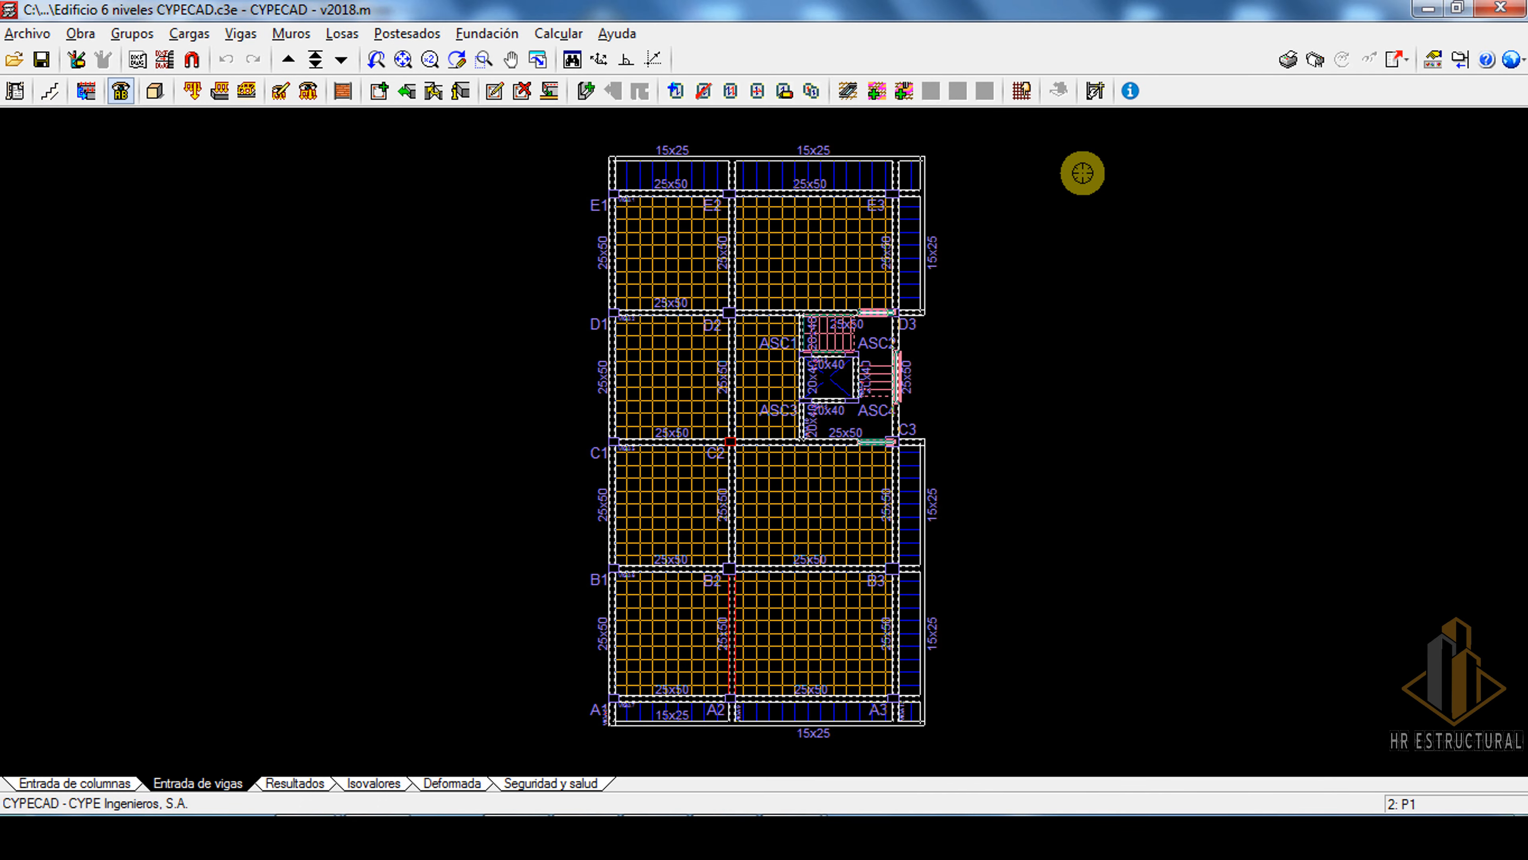
Calculate the building without sizing the foundation, and open column A1 for reinforcement editing.
{"action": "left_click", "coordinate": [549, 33]}
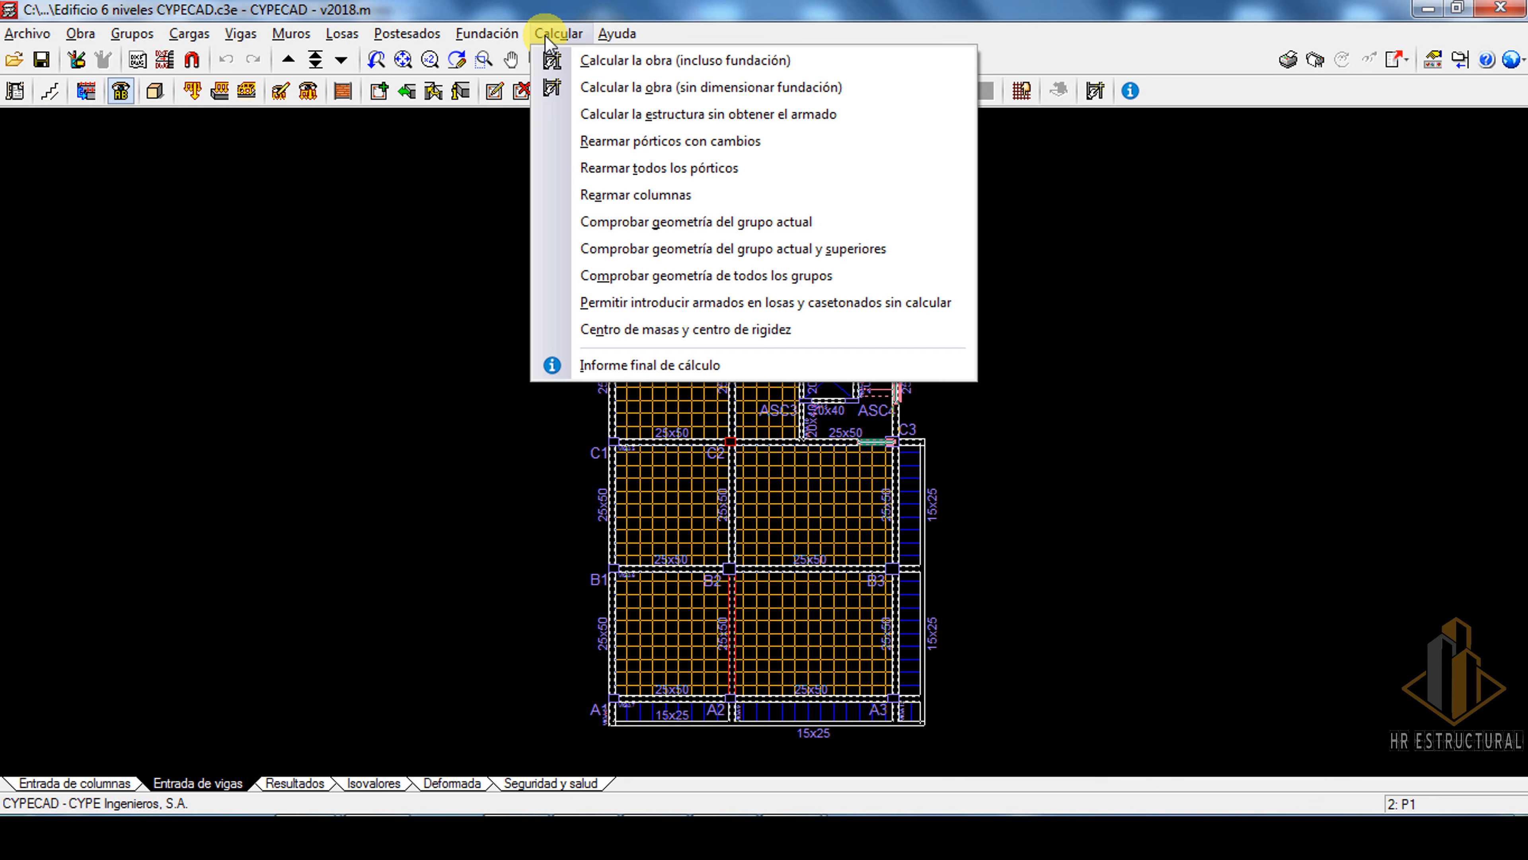
{"action": "left_click", "coordinate": [674, 87]}
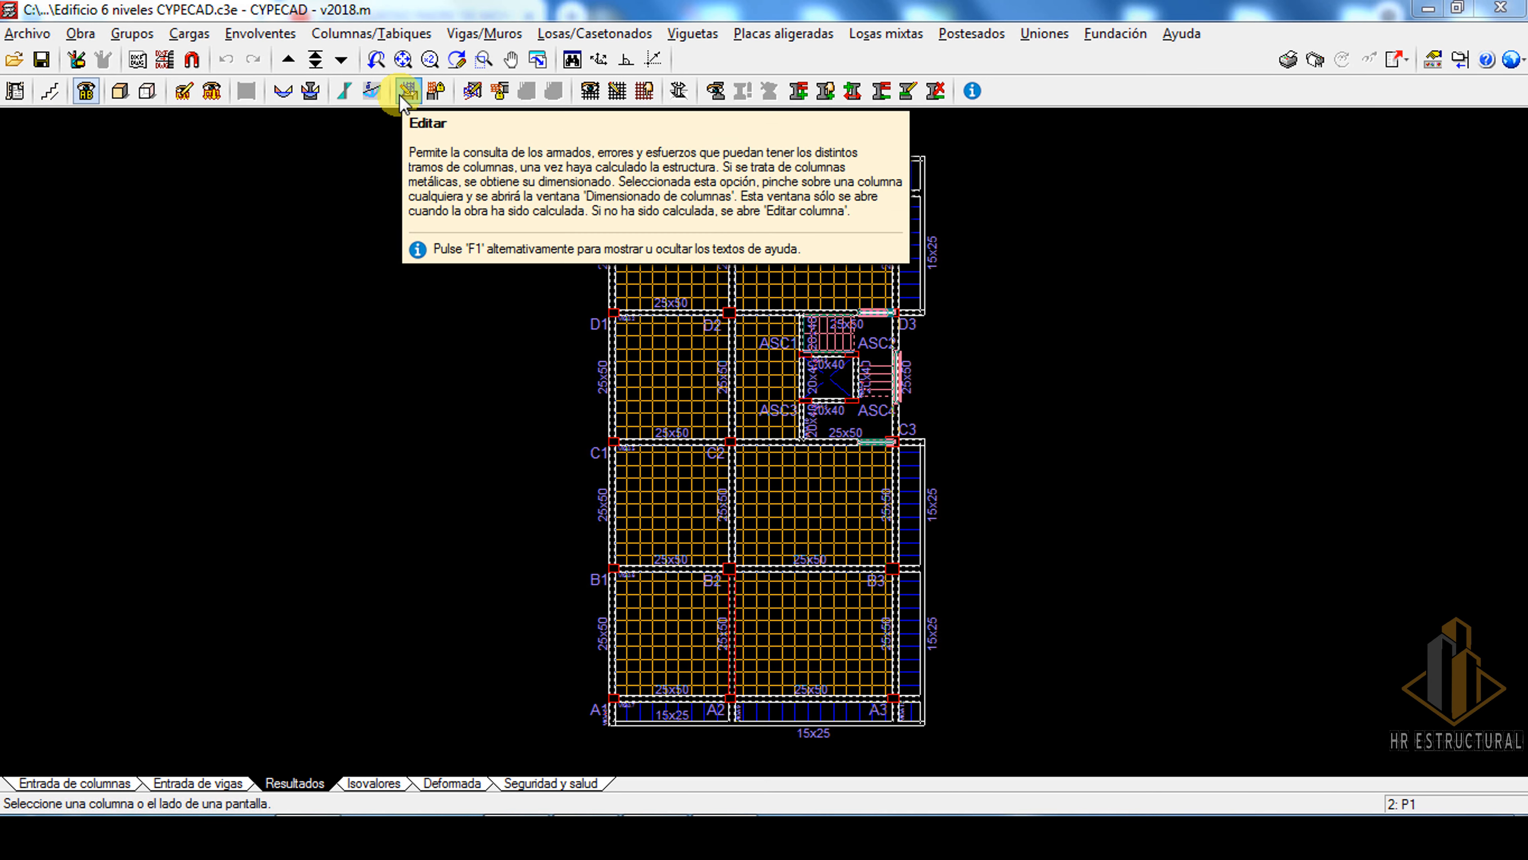
{"action": "left_click", "coordinate": [616, 695]}
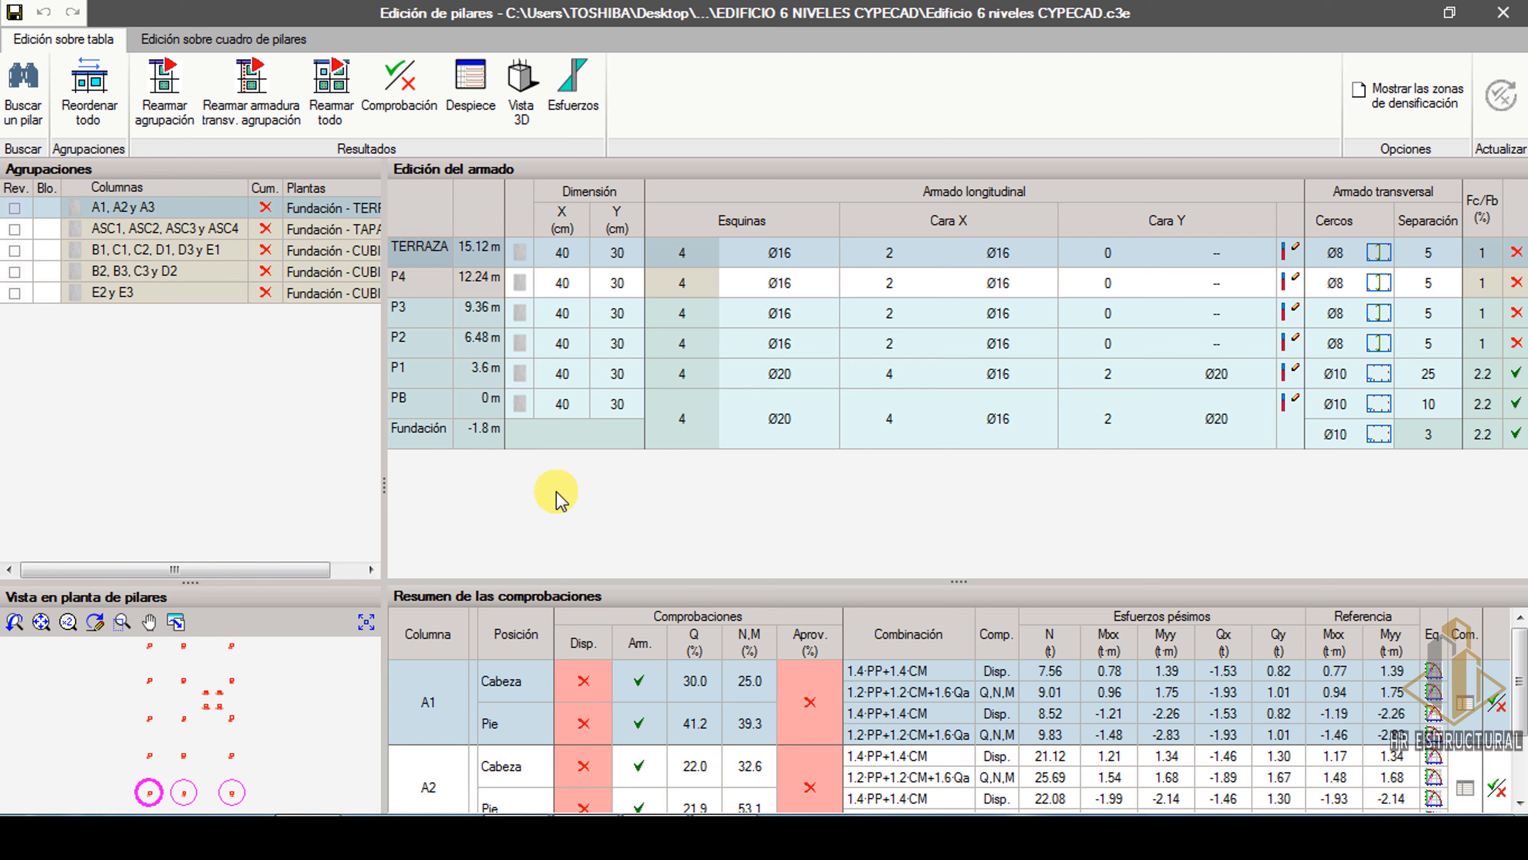
Inspect the section type and stirrup layout of columns A1, A2 and A3 at floor P4, leaving both unchanged.
{"action": "left_click", "coordinate": [519, 283]}
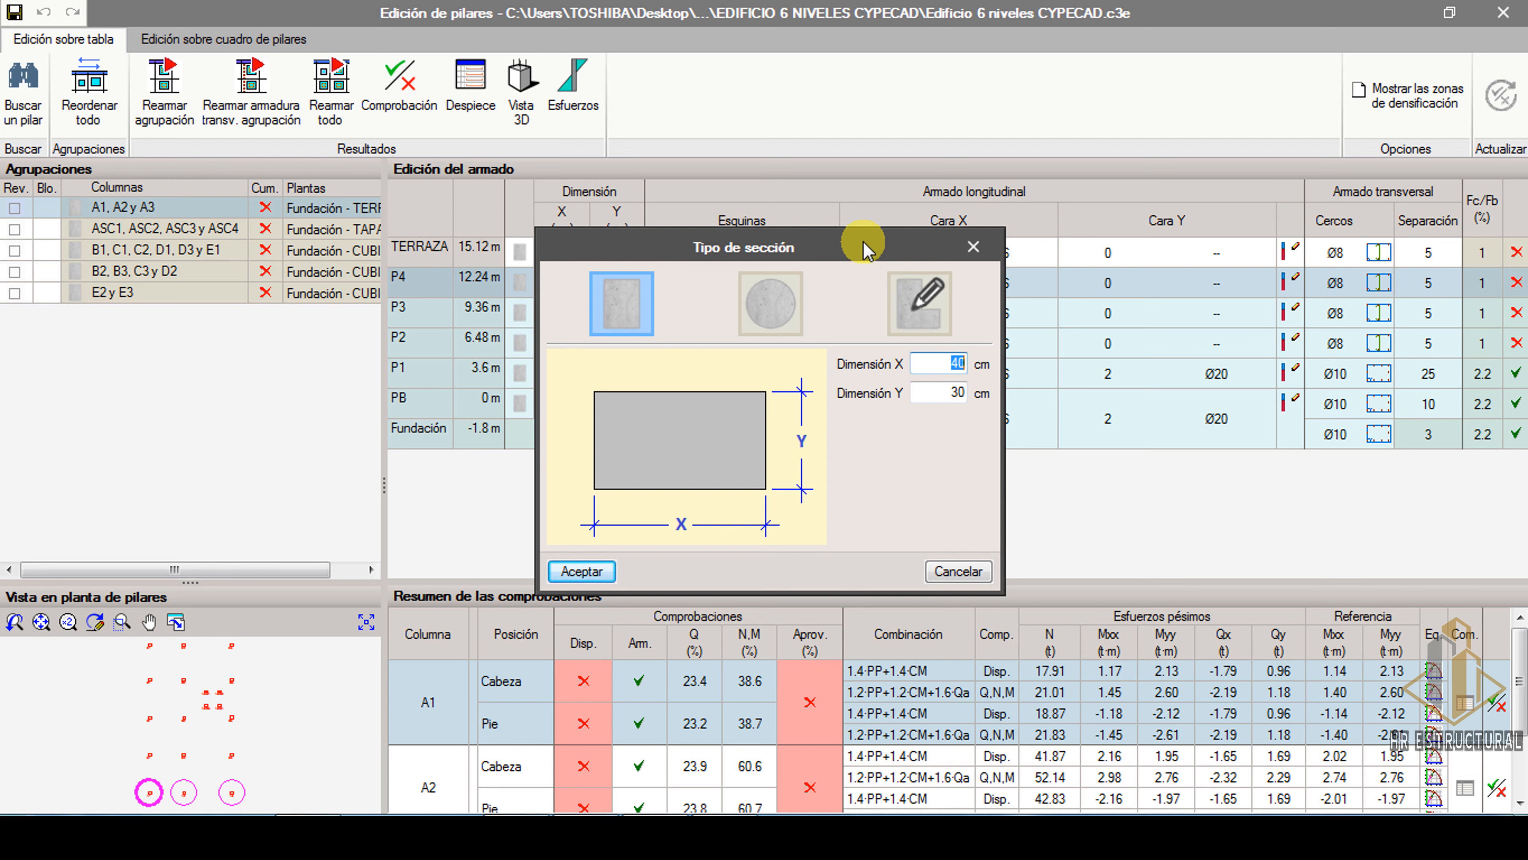
{"action": "left_click", "coordinate": [973, 247]}
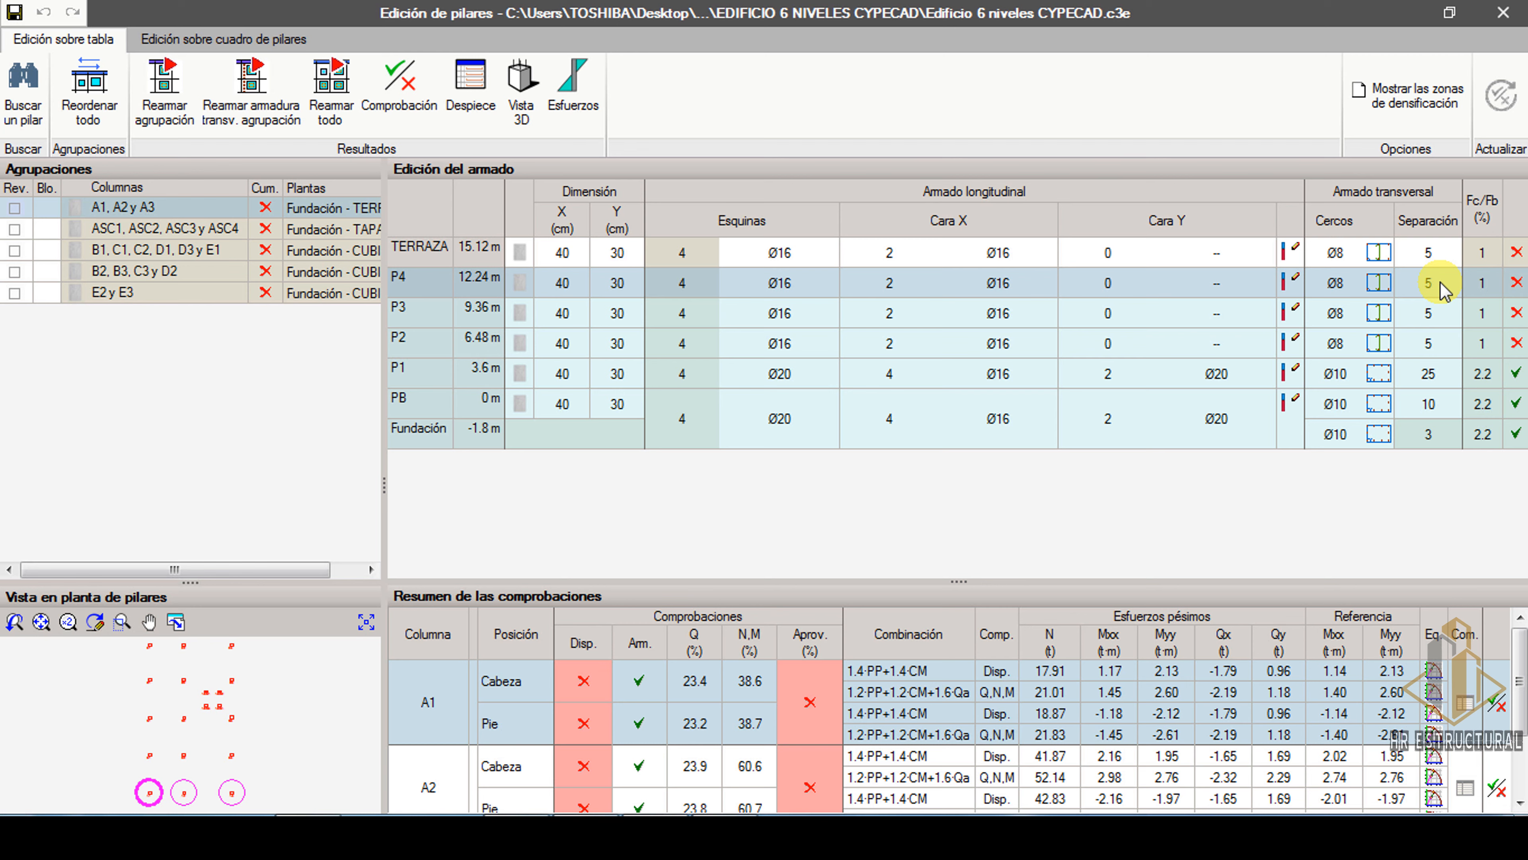
{"action": "left_click", "coordinate": [1374, 285]}
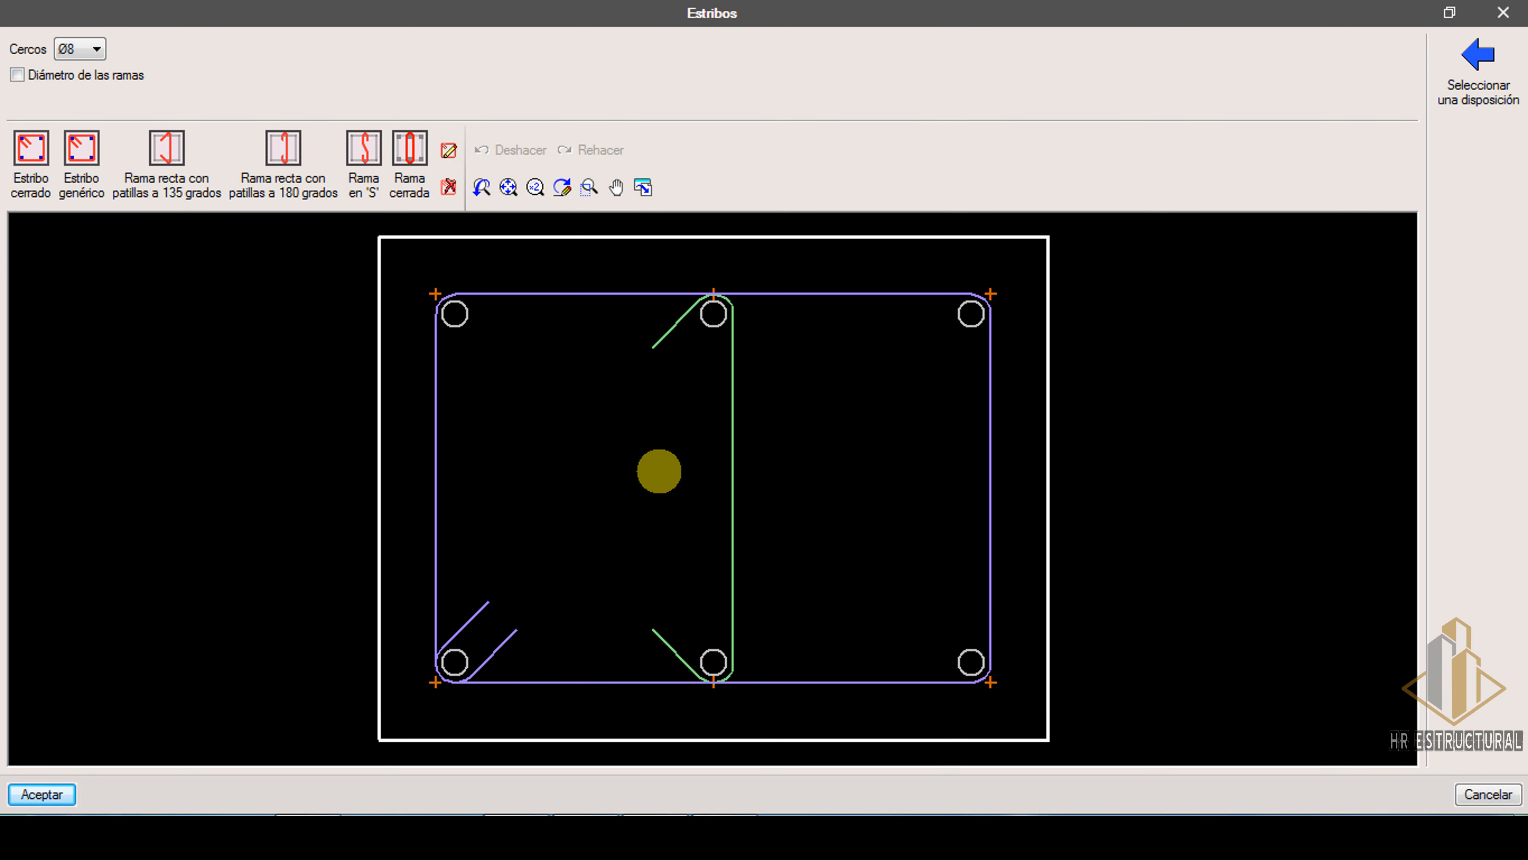
{"action": "left_click", "coordinate": [1503, 13]}
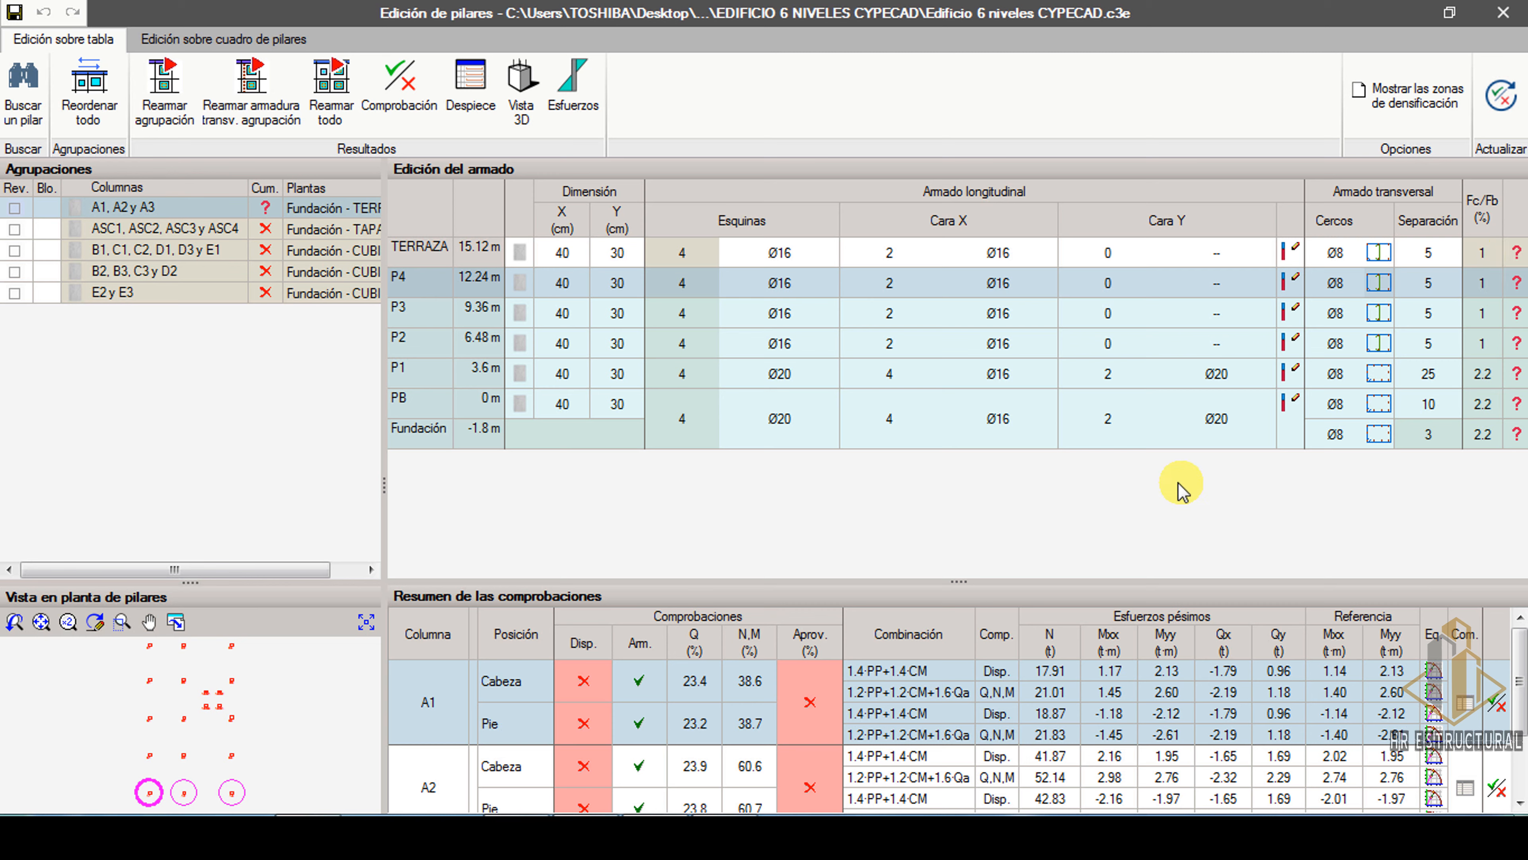
Update the checks of columns A1, A2 and A3 with Ø8 stirrups.
{"action": "left_click", "coordinate": [1095, 482]}
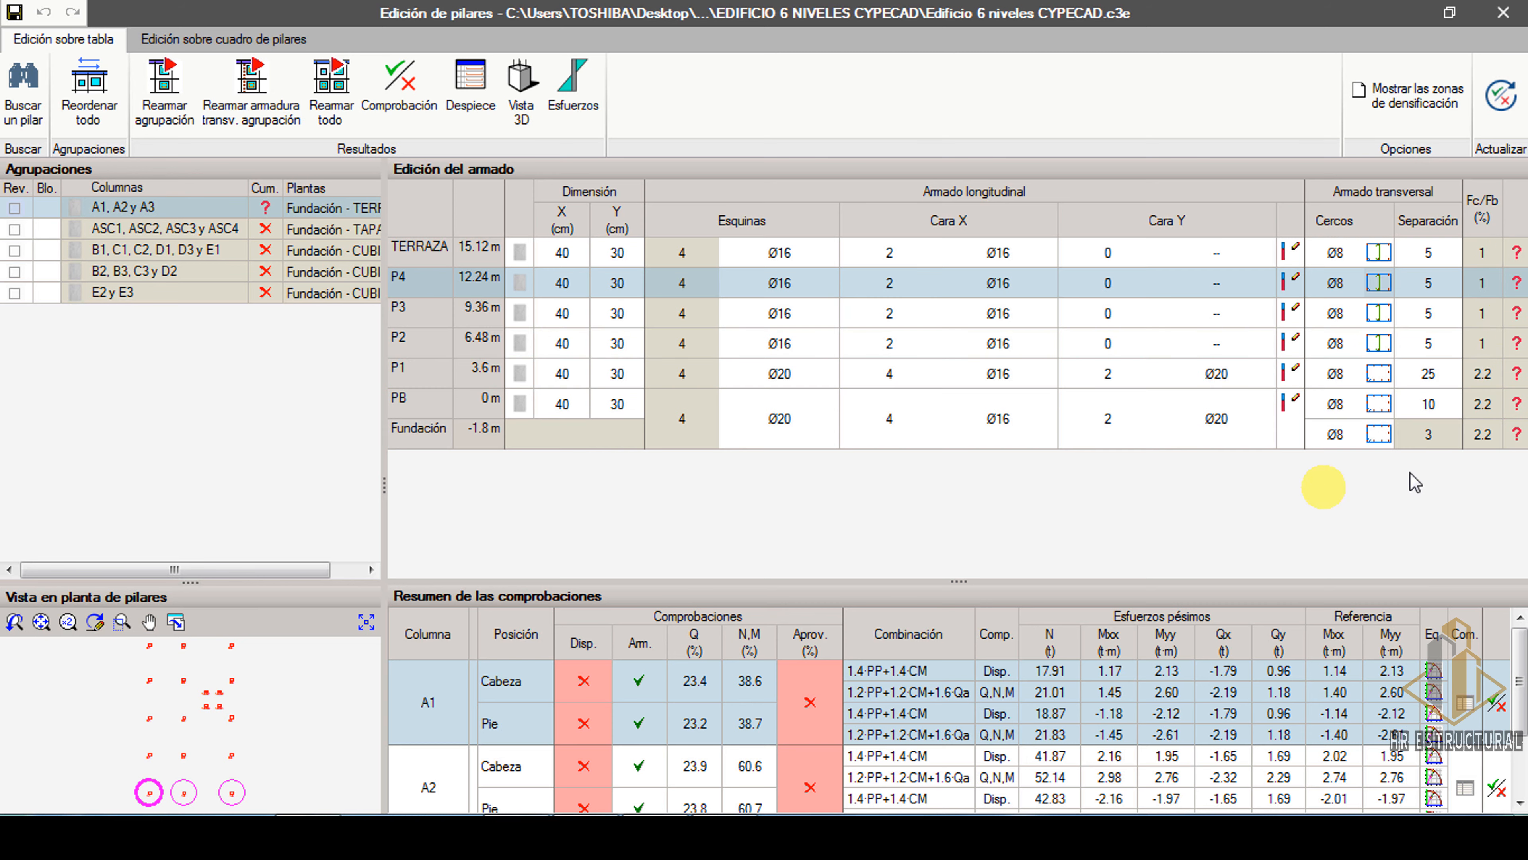
{"action": "left_click", "coordinate": [1501, 96]}
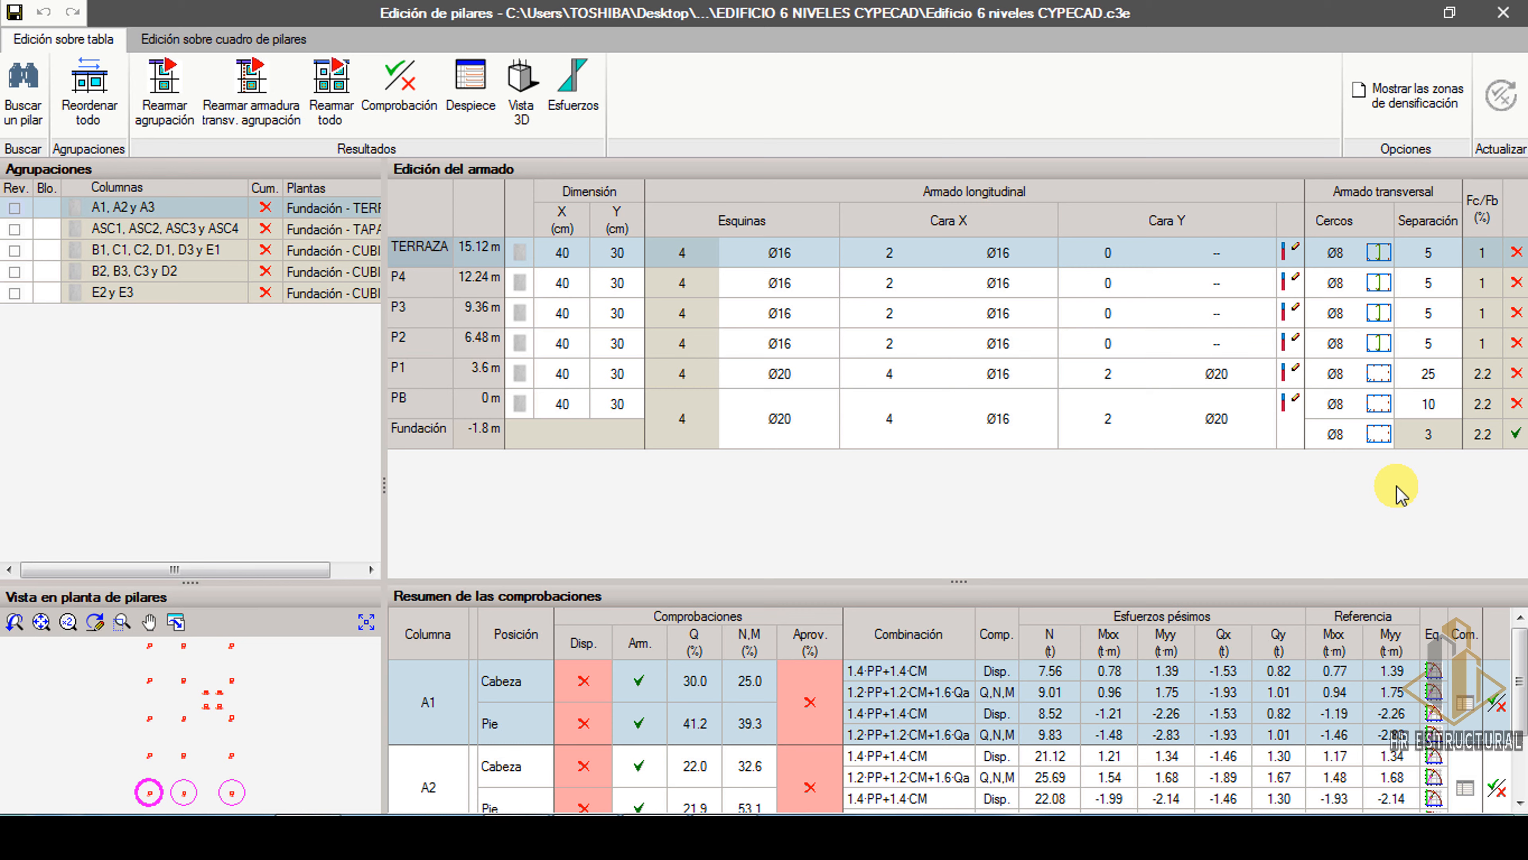
{"action": "left_click_drag", "start_coordinate": [1340, 521], "coordinate": [1331, 229]}
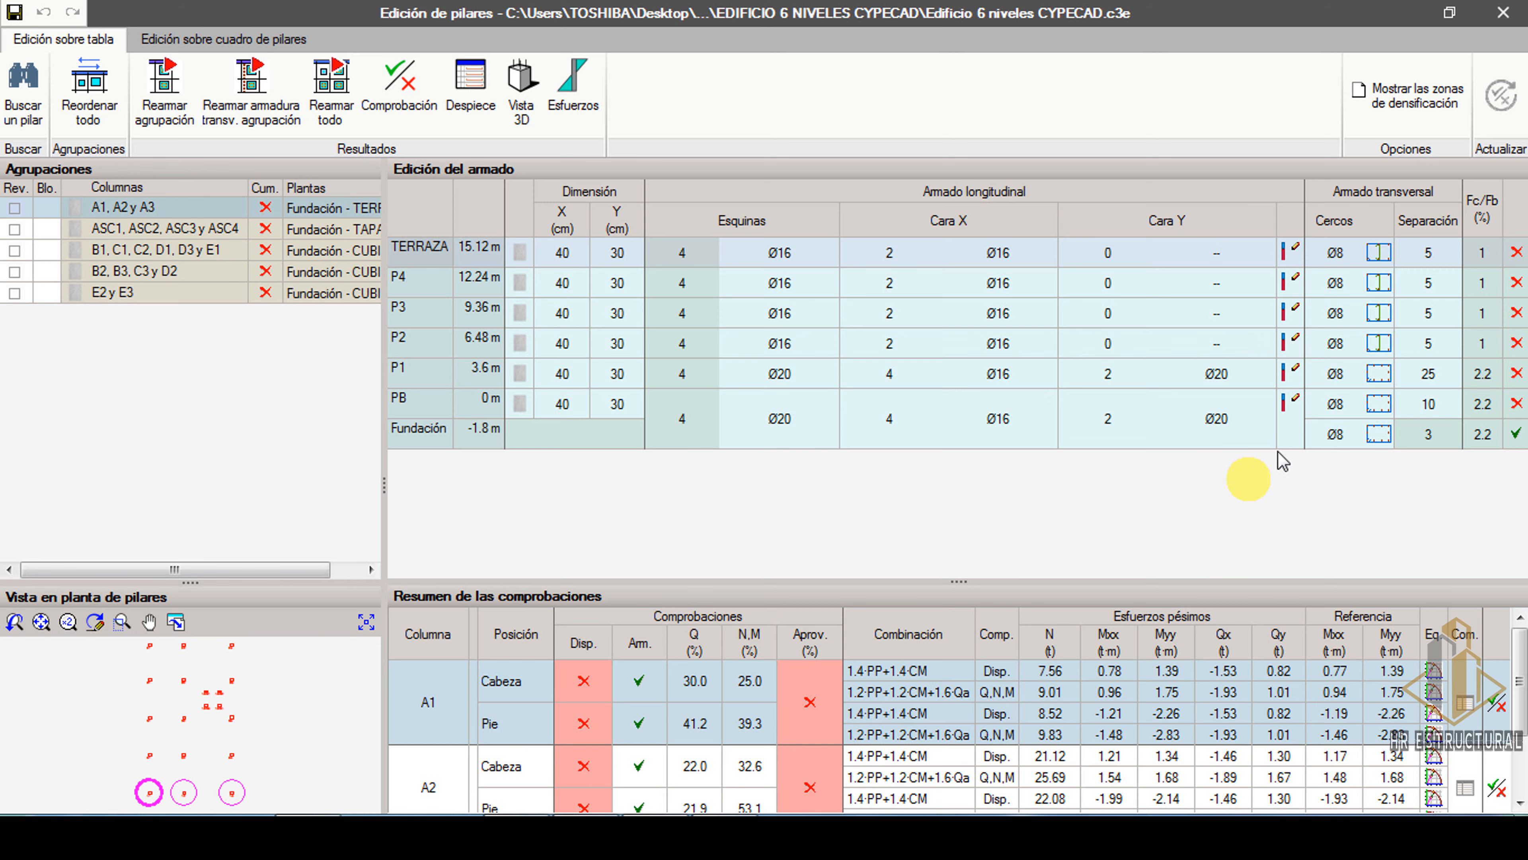
Set the stirrup diameter of columns A1, A2 and A3 to Ø10 from the foundation row and update the checks.
{"action": "left_click", "coordinate": [1332, 433]}
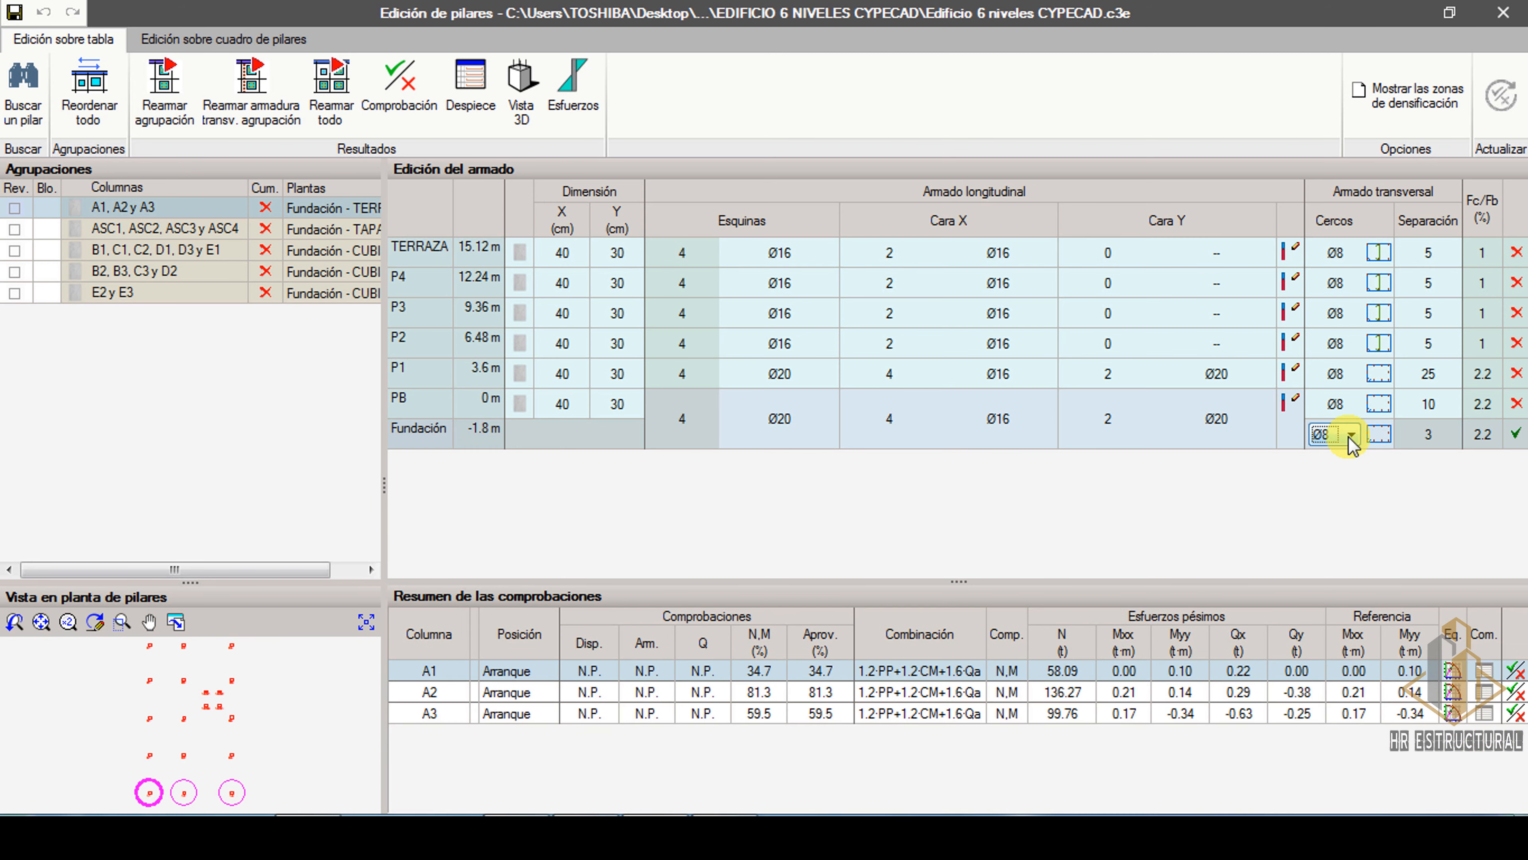
{"action": "left_click", "coordinate": [1352, 434]}
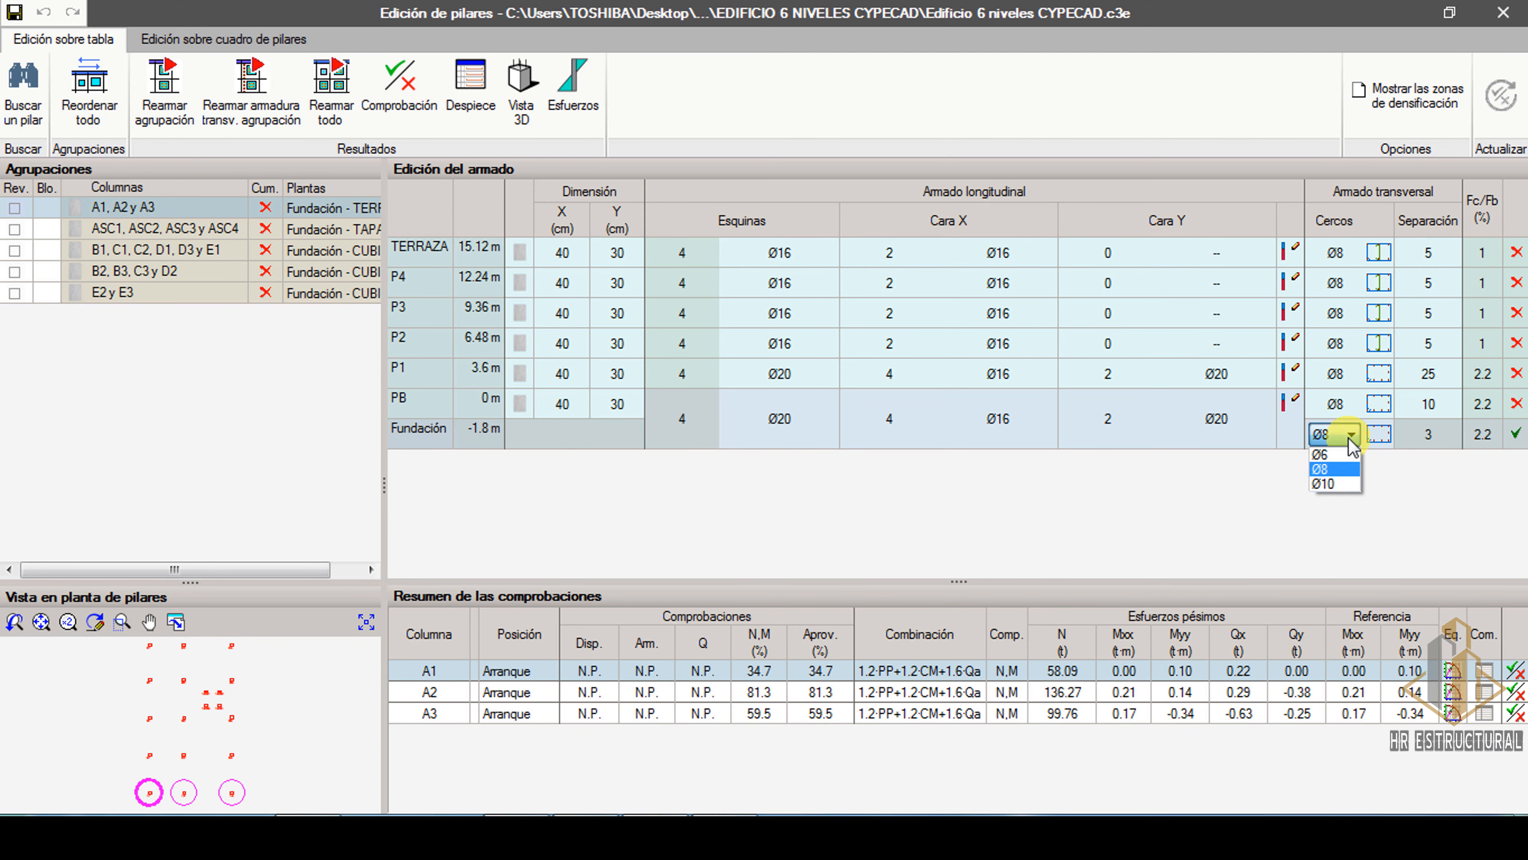
{"action": "left_click", "coordinate": [1333, 484]}
{"action": "left_click", "coordinate": [1492, 96]}
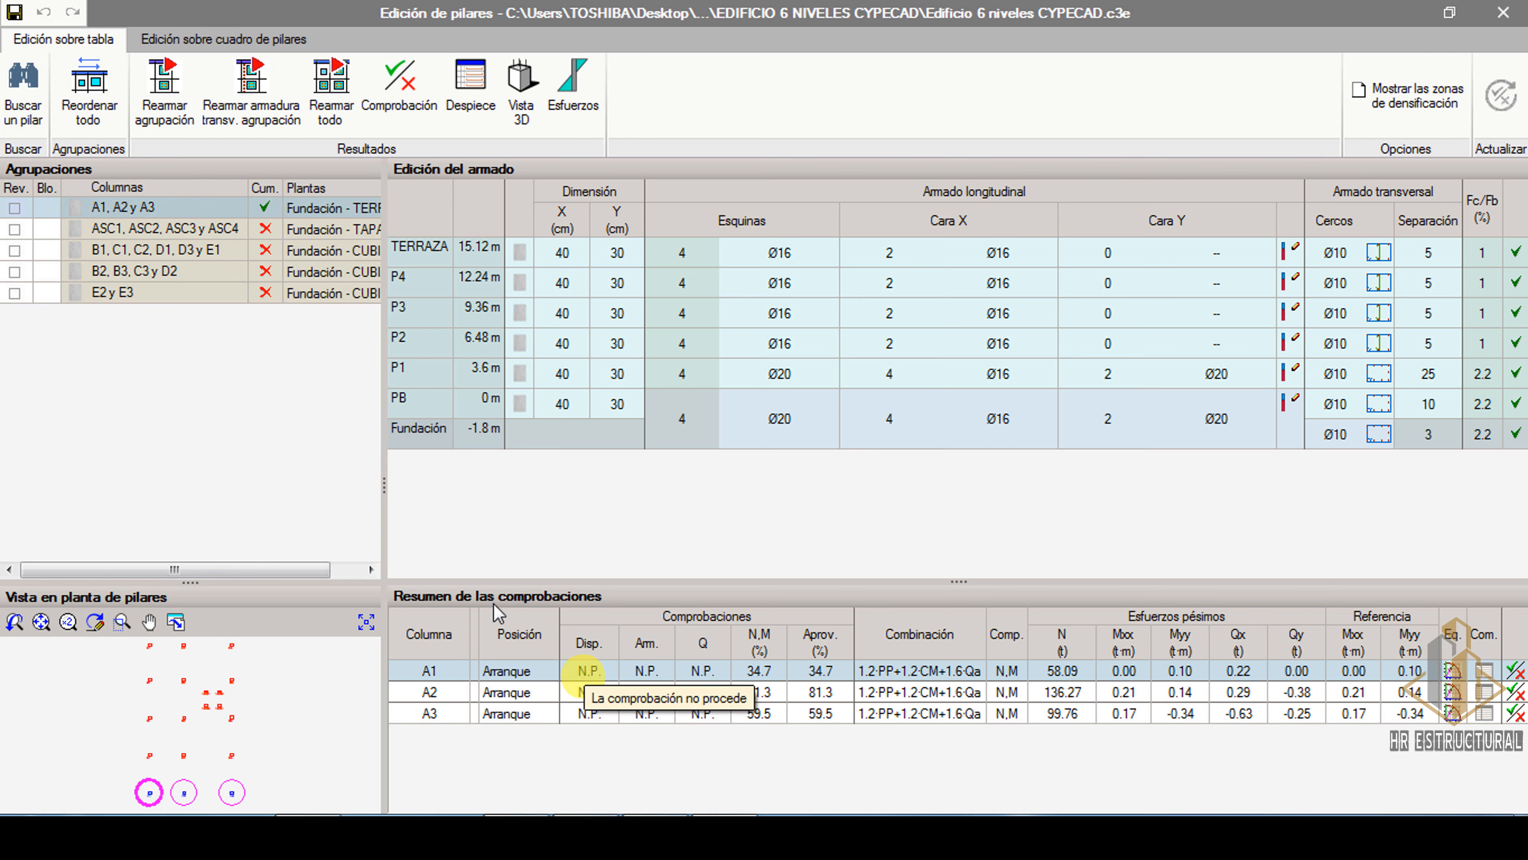
Examine the section equilibrium diagram for the head of column A1 at floor PB, enlarged to full screen, and close it.
{"action": "left_click", "coordinate": [417, 406]}
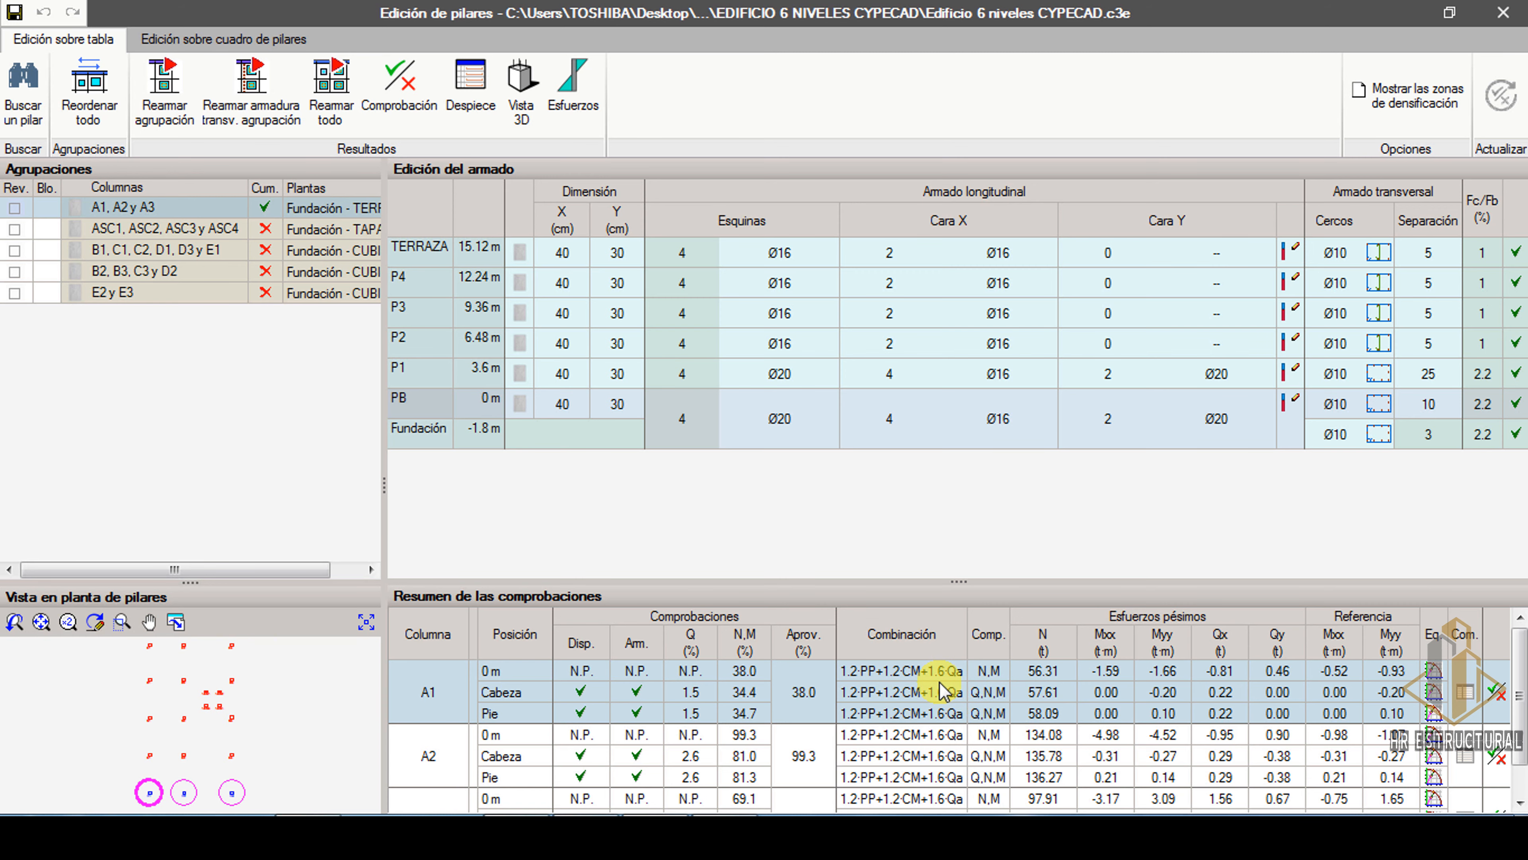
{"action": "left_click", "coordinate": [1433, 690]}
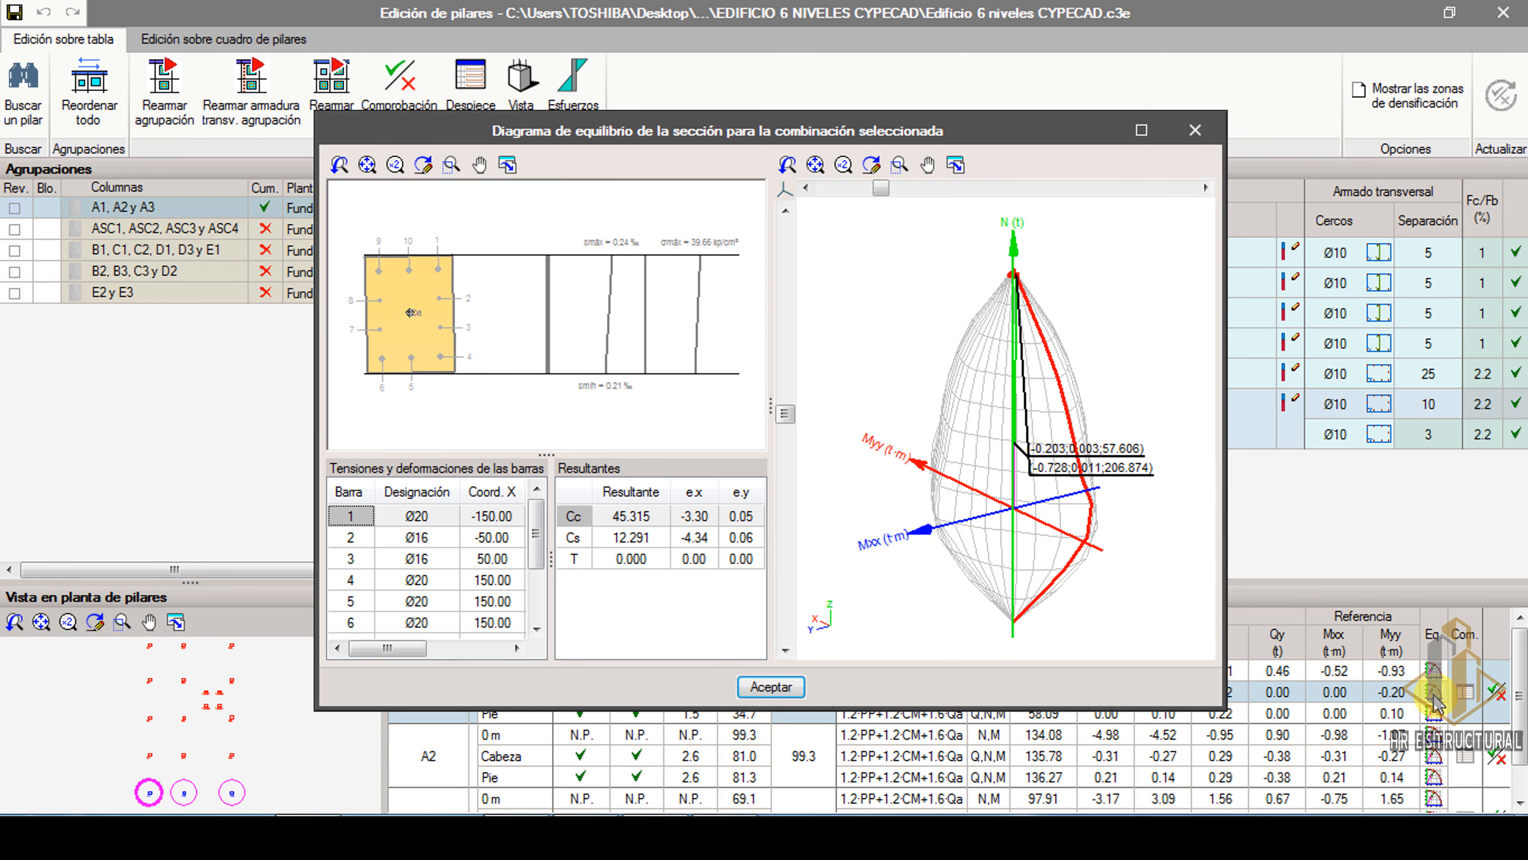
{"action": "left_click", "coordinate": [1142, 129]}
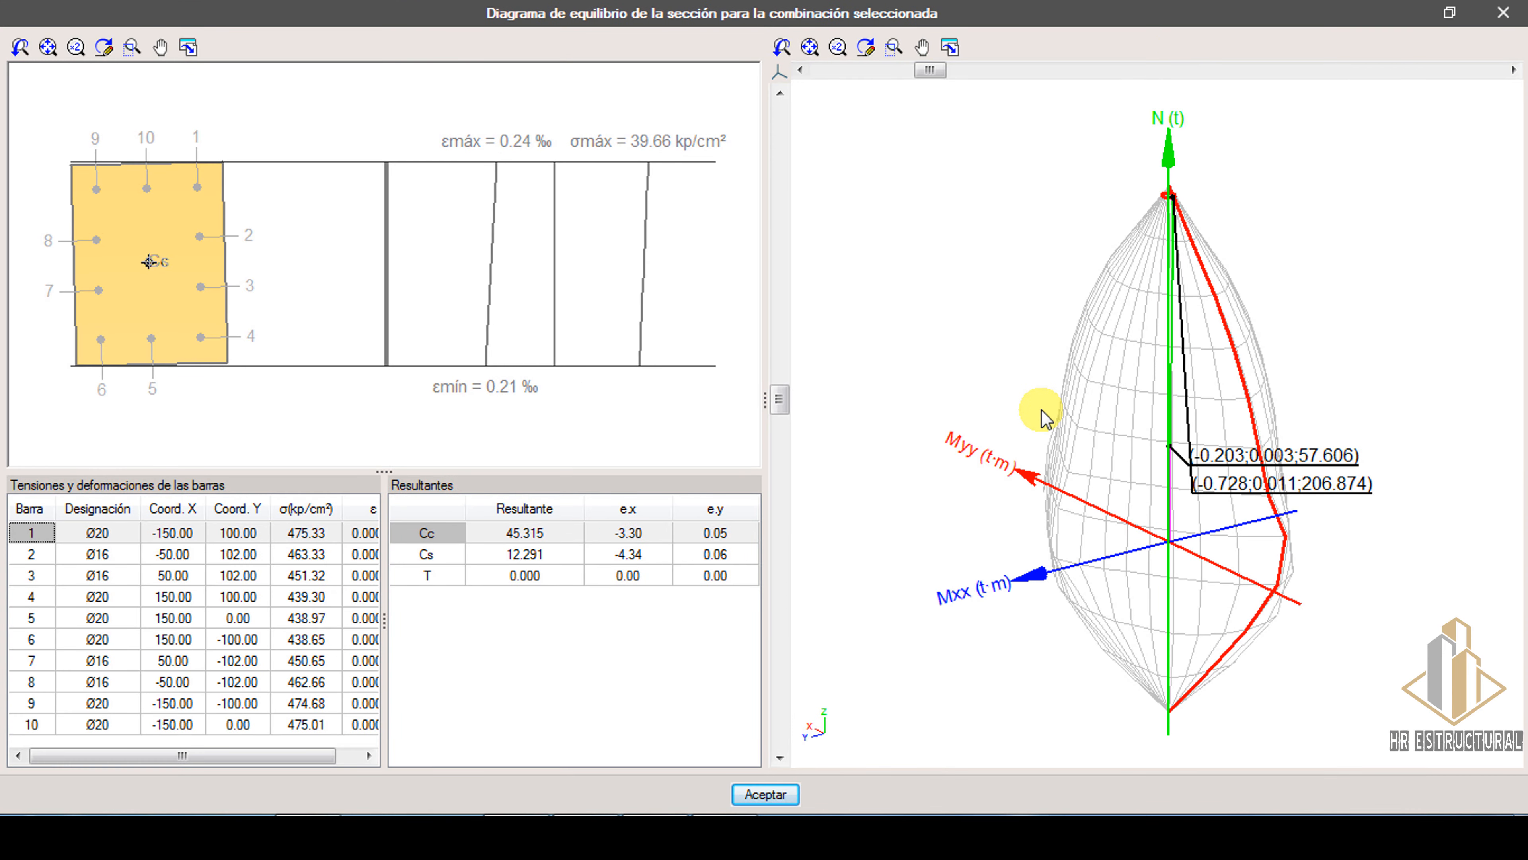
{"action": "left_click", "coordinate": [1503, 13]}
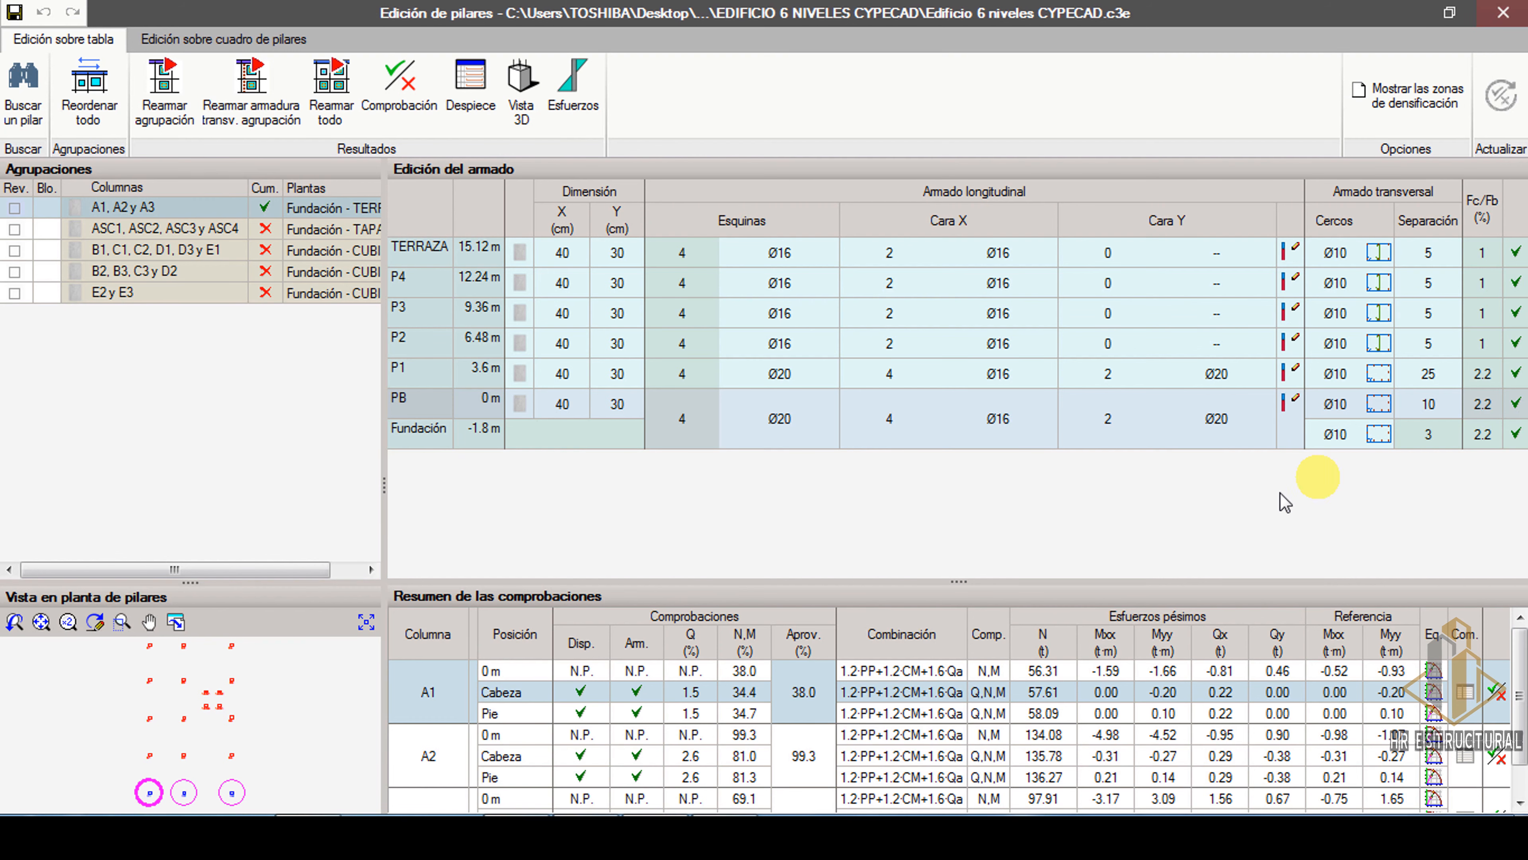
Review the ACI 318M-11 reinforcement layout checks in the report of column A1 and close it.
{"action": "left_click", "coordinate": [1496, 690]}
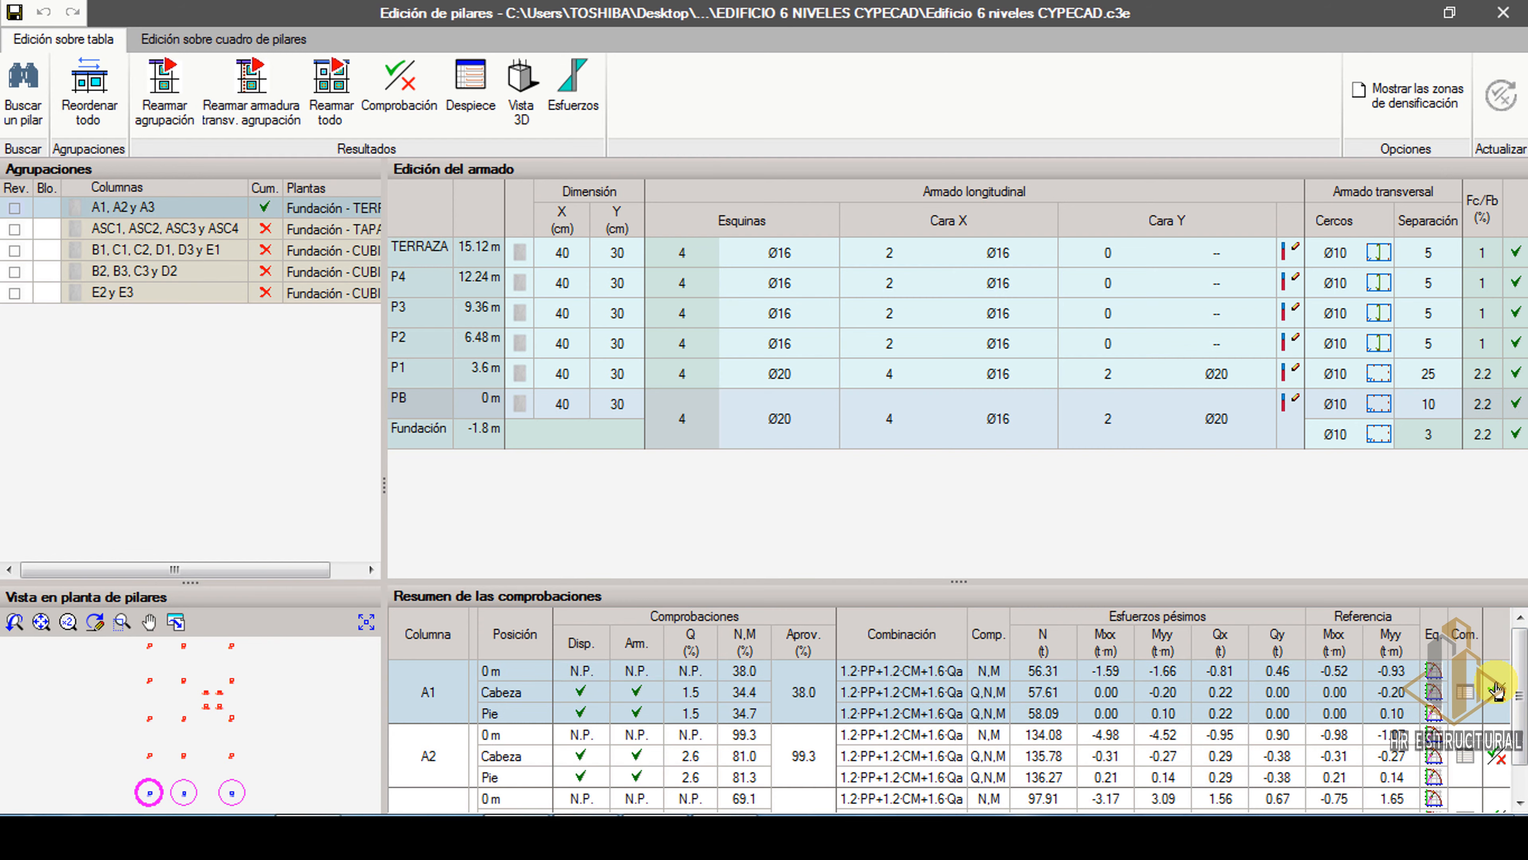
{"action": "left_click", "coordinate": [1432, 30]}
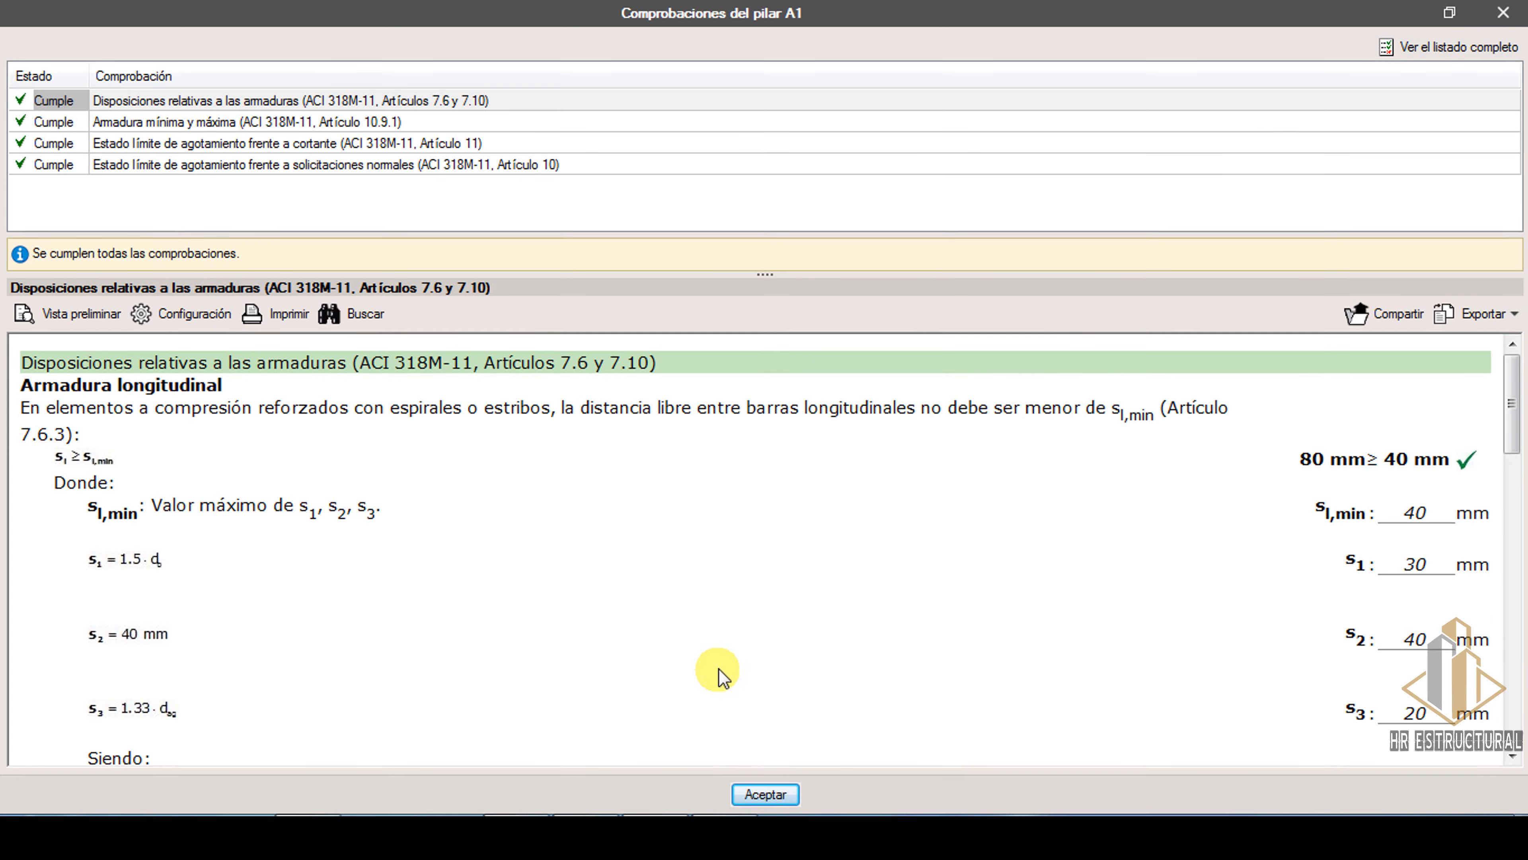
{"action": "scroll", "coordinate": [716, 665], "scroll_direction": "down", "scroll_amount": 10}
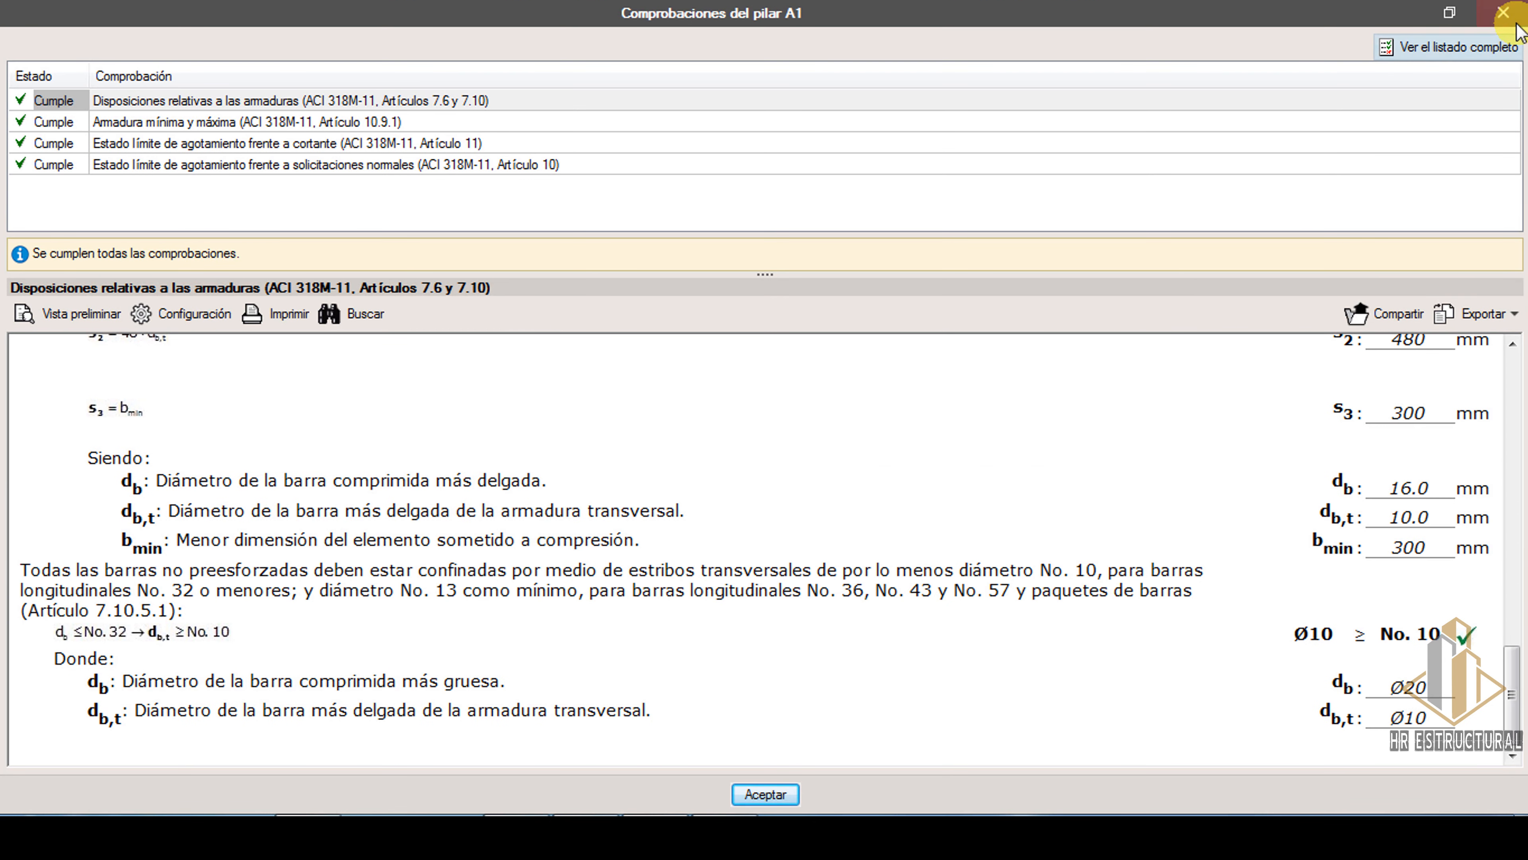
{"action": "left_click", "coordinate": [1503, 12]}
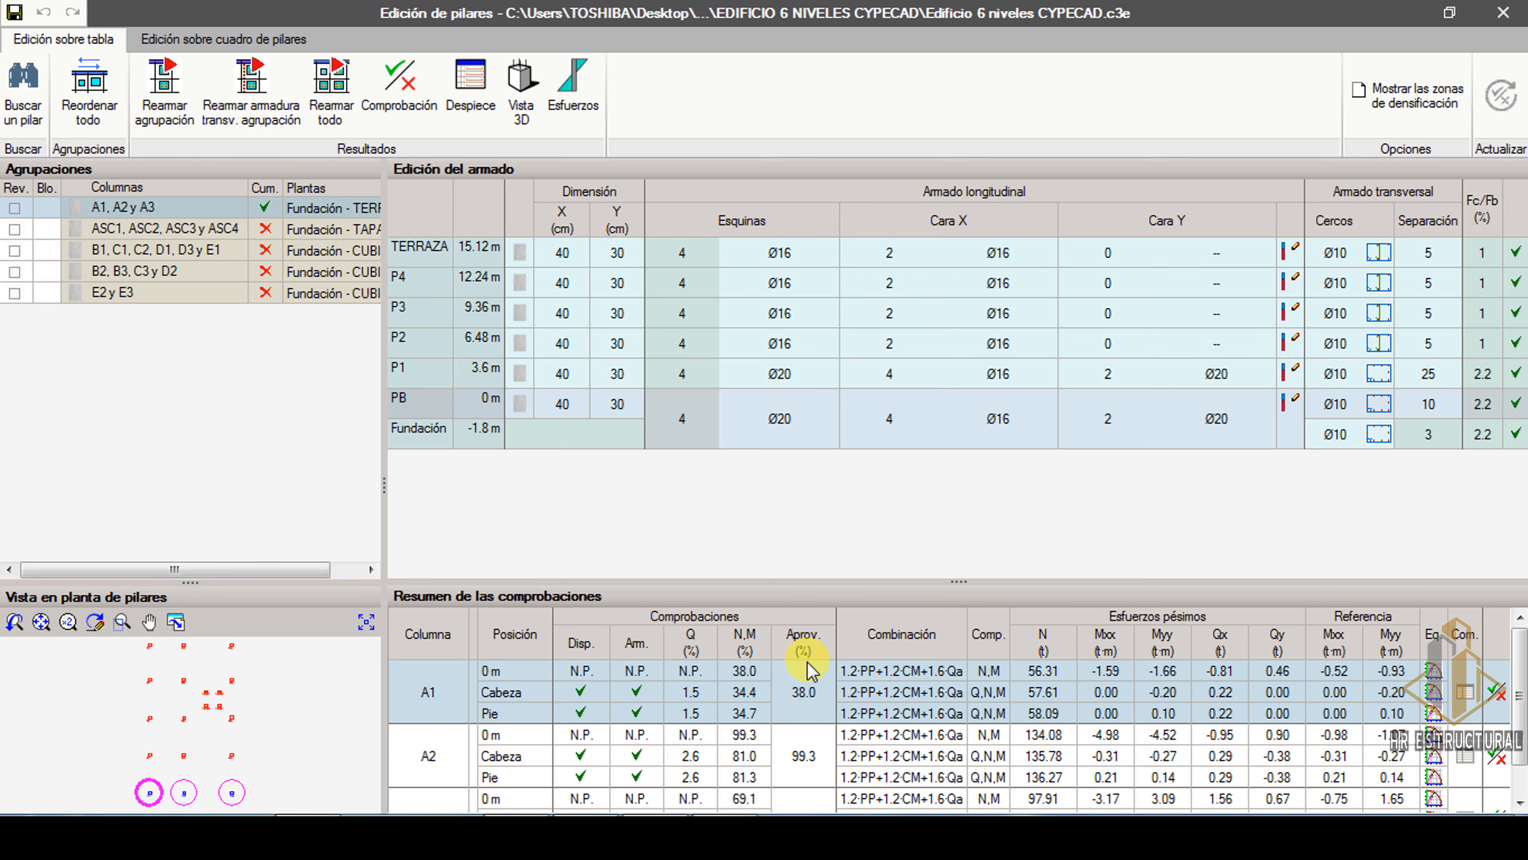
Compare the utilisation ratios of columns A1, A2 and A3 in the PB check summary.
{"action": "scroll", "coordinate": [803, 677], "scroll_direction": "down", "scroll_amount": 1}
{"action": "scroll", "coordinate": [797, 678], "scroll_direction": "down", "scroll_amount": 1}
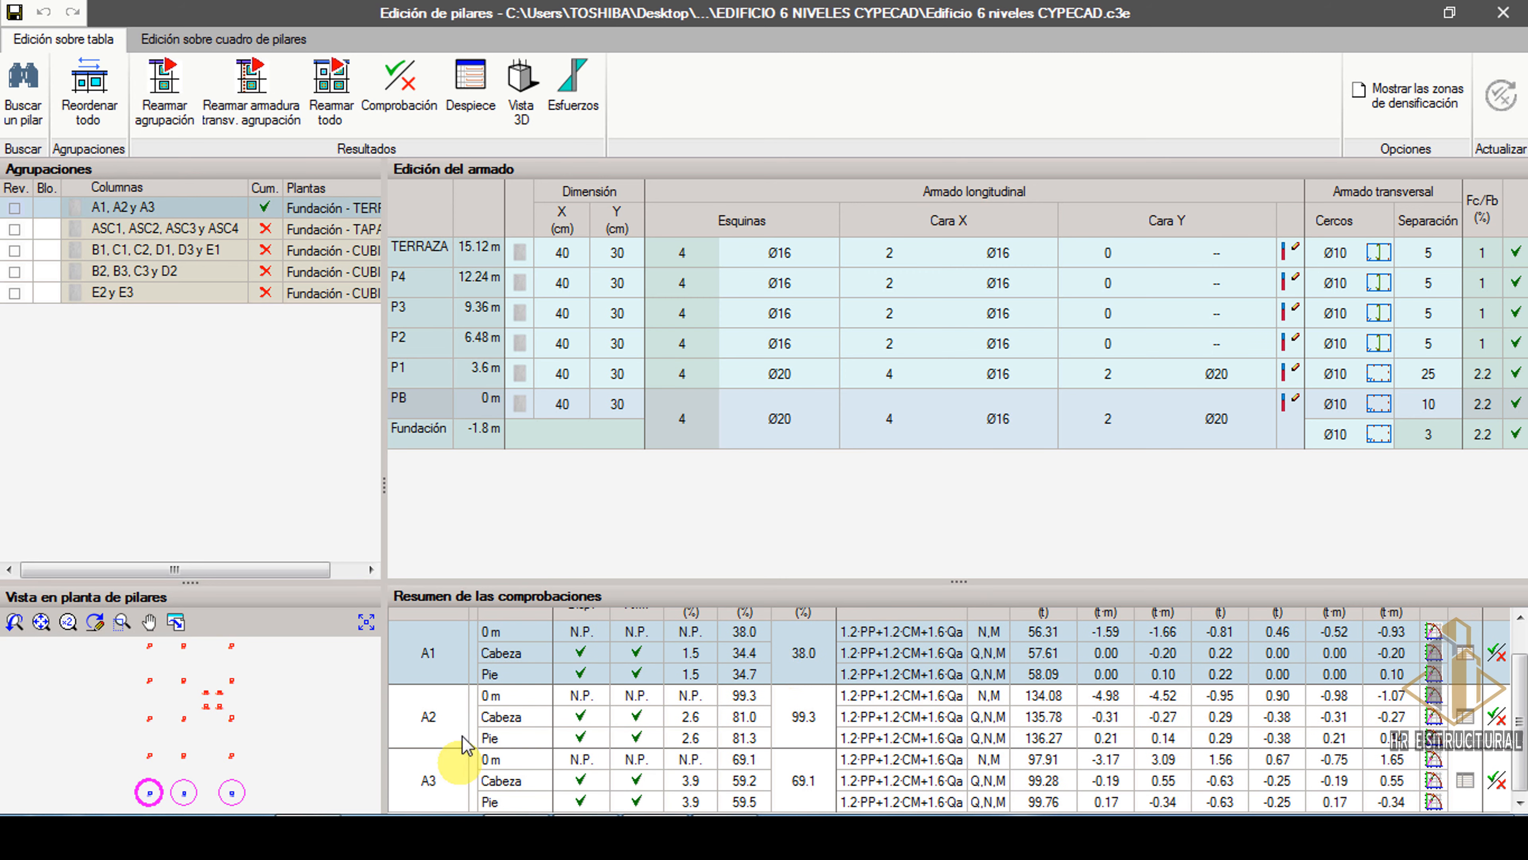
{"action": "left_click", "coordinate": [450, 725]}
{"action": "scroll", "coordinate": [805, 732], "scroll_direction": "up", "scroll_amount": 2}
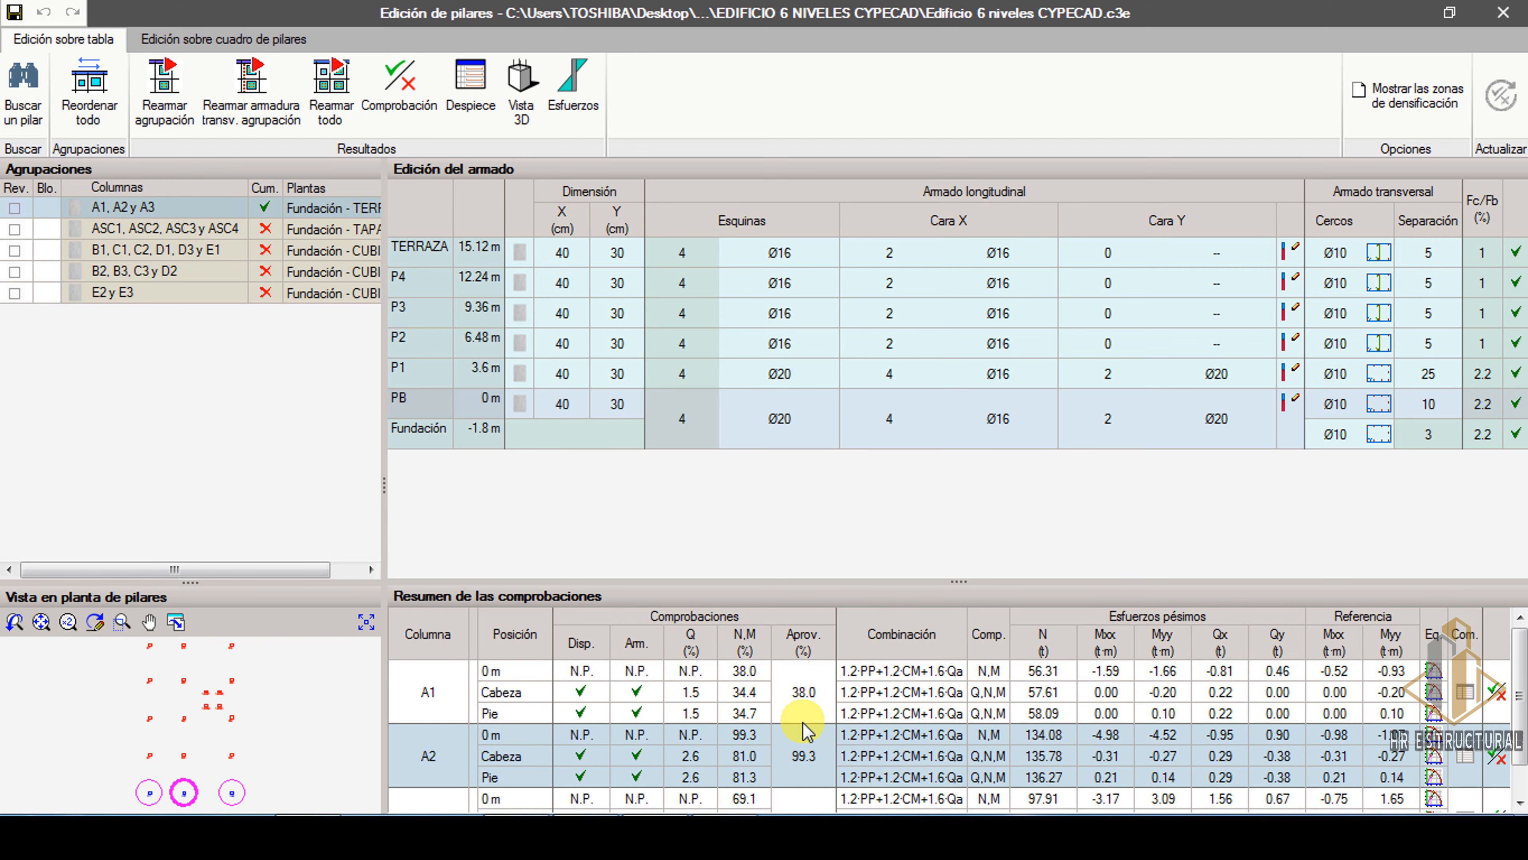
{"action": "scroll", "coordinate": [803, 741], "scroll_direction": "down", "scroll_amount": 1}
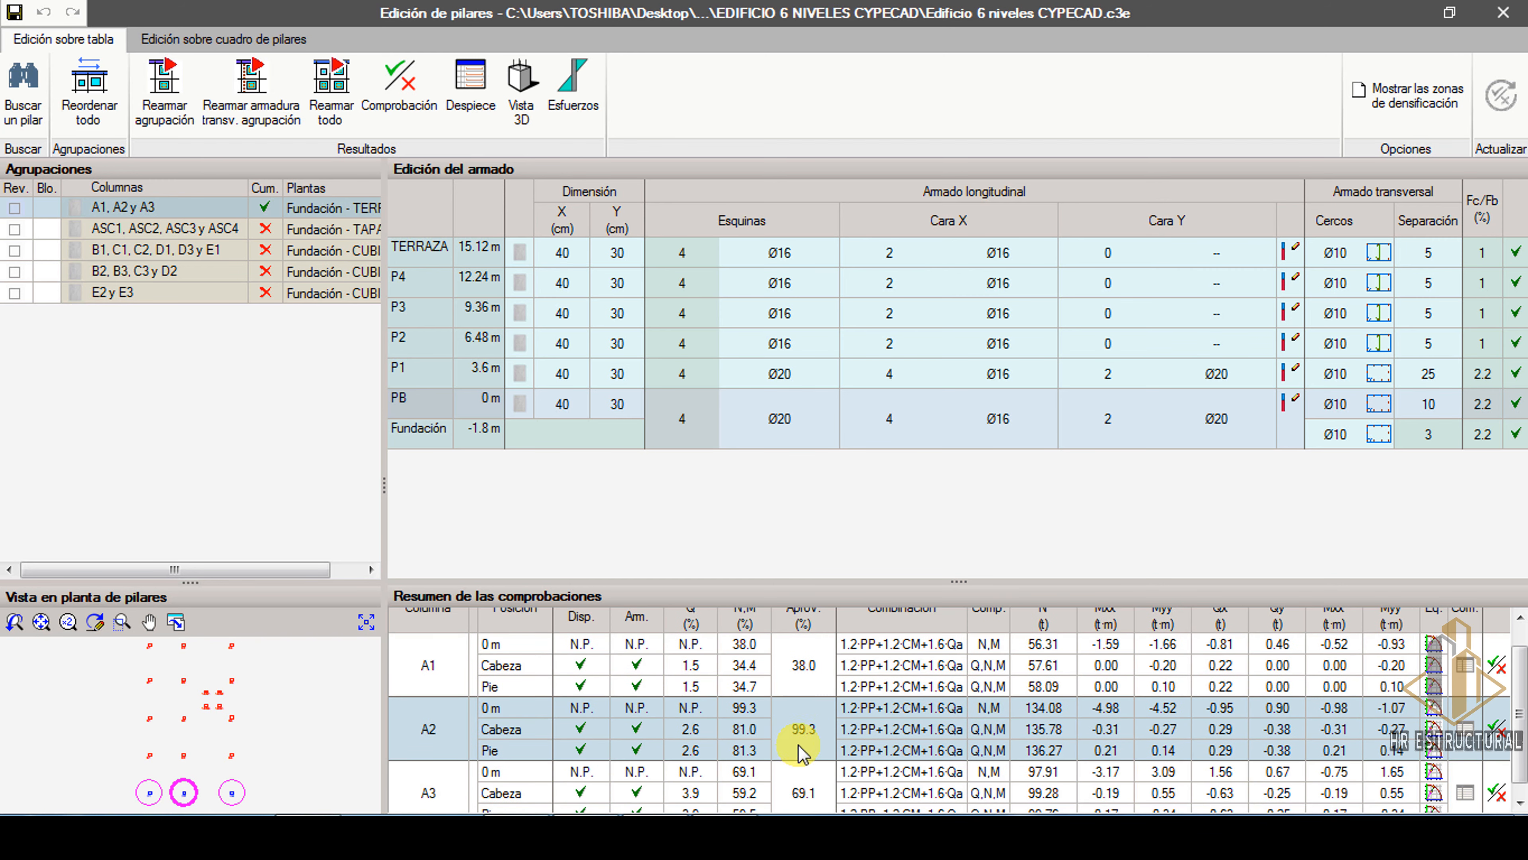
{"action": "left_click", "coordinate": [442, 794]}
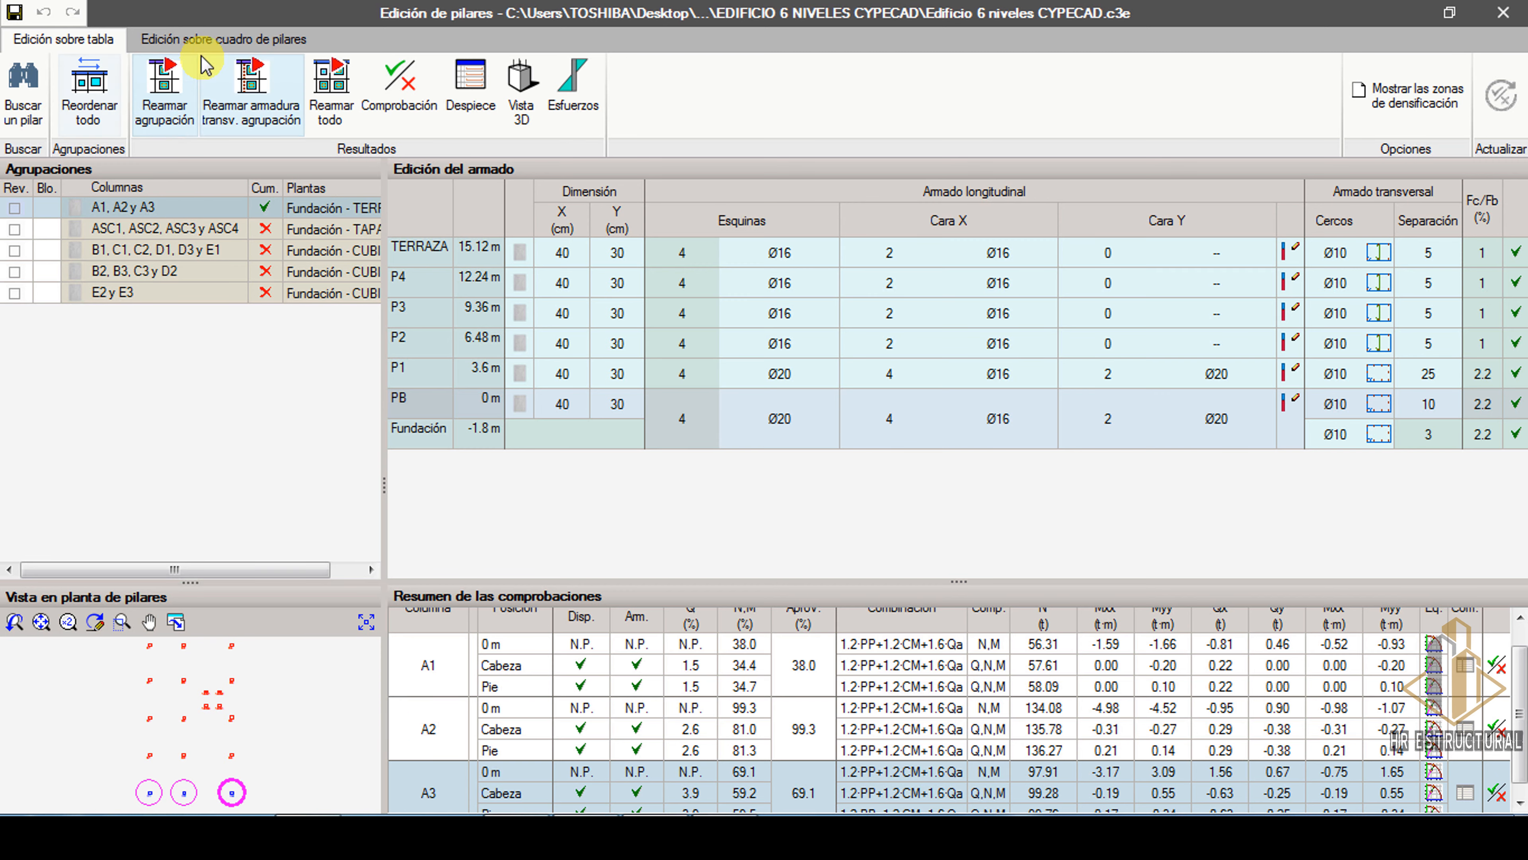
In the column schedule, divide the A1, A2 and A3 group so that column A1 forms its own group.
{"action": "left_click", "coordinate": [176, 43]}
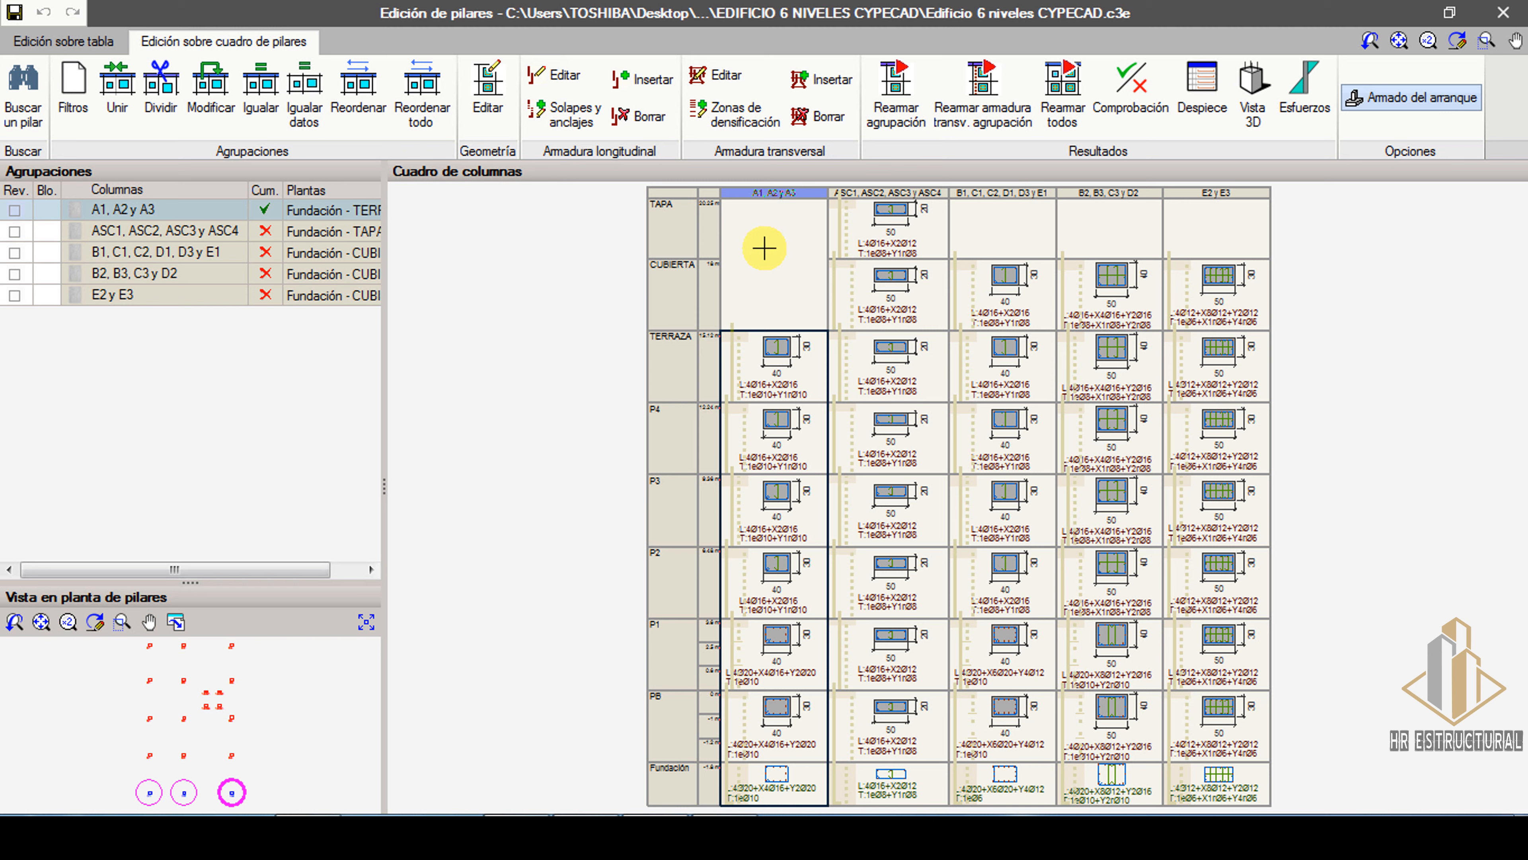
{"action": "left_click", "coordinate": [171, 103]}
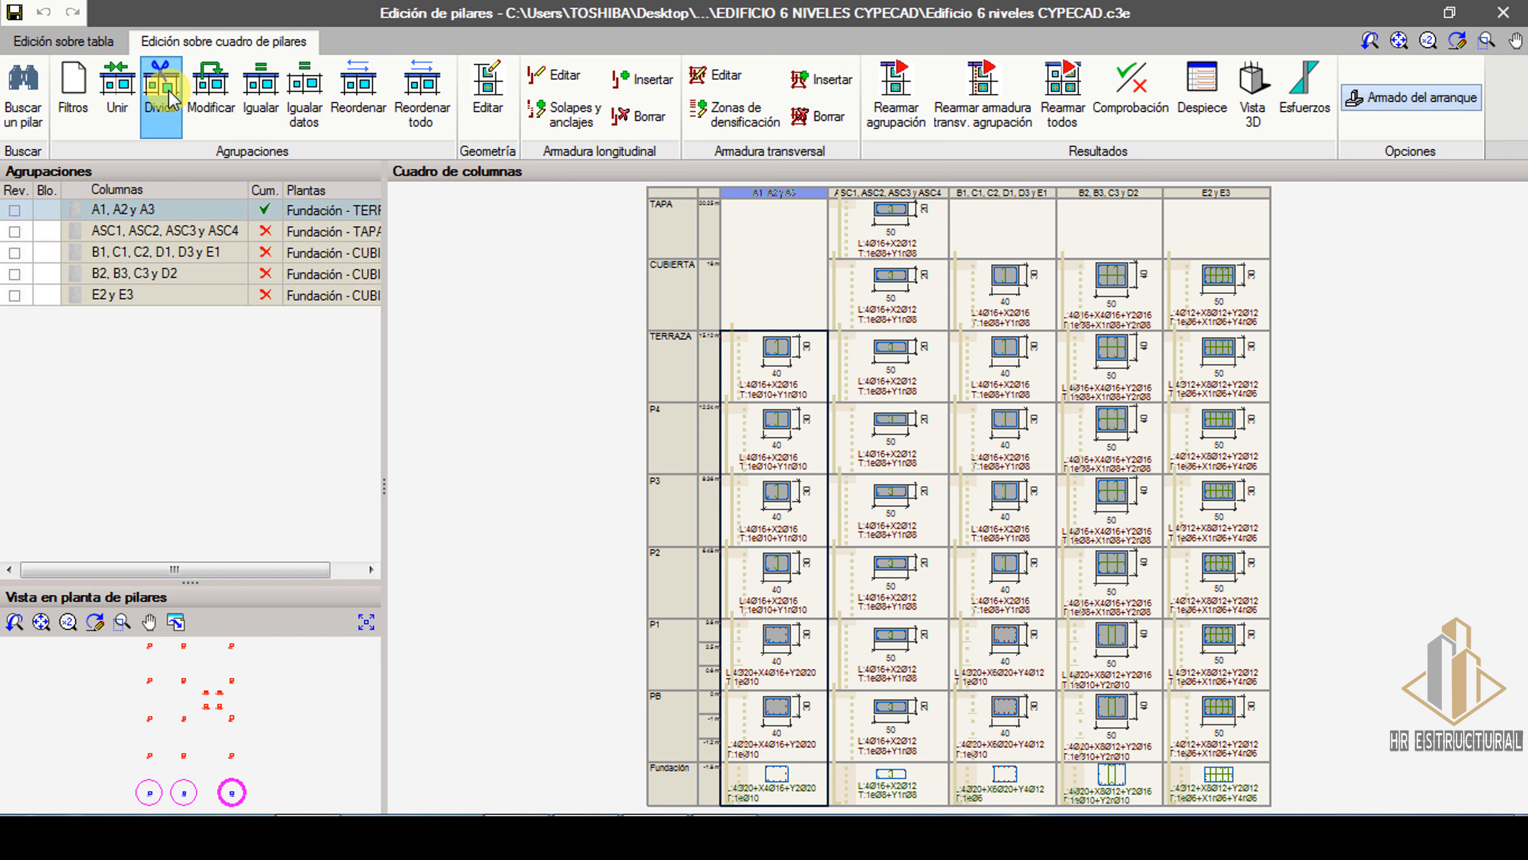
{"action": "left_click", "coordinate": [771, 268]}
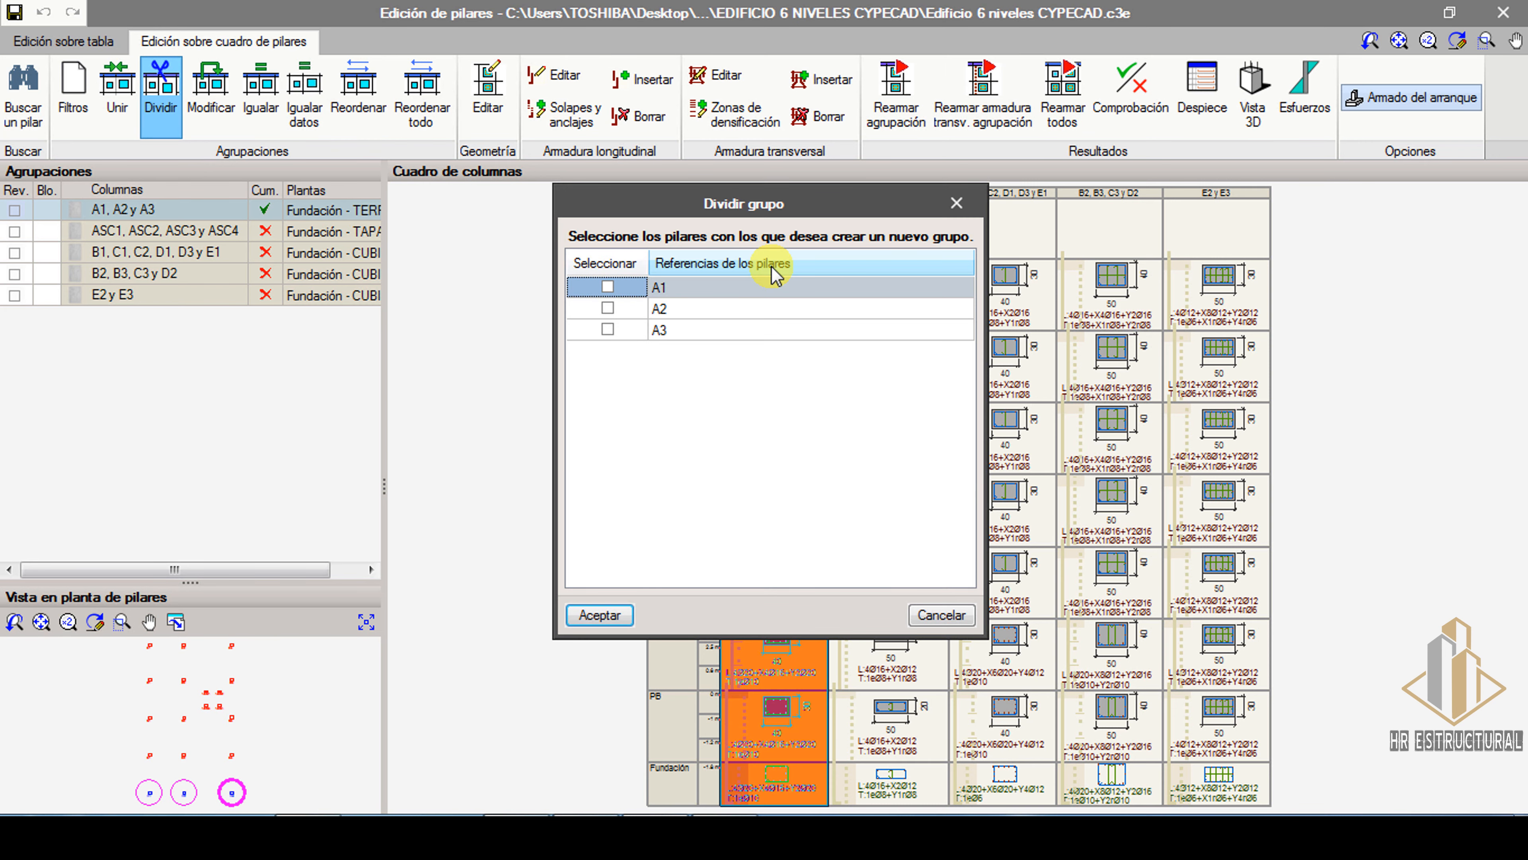
{"action": "left_click", "coordinate": [607, 288]}
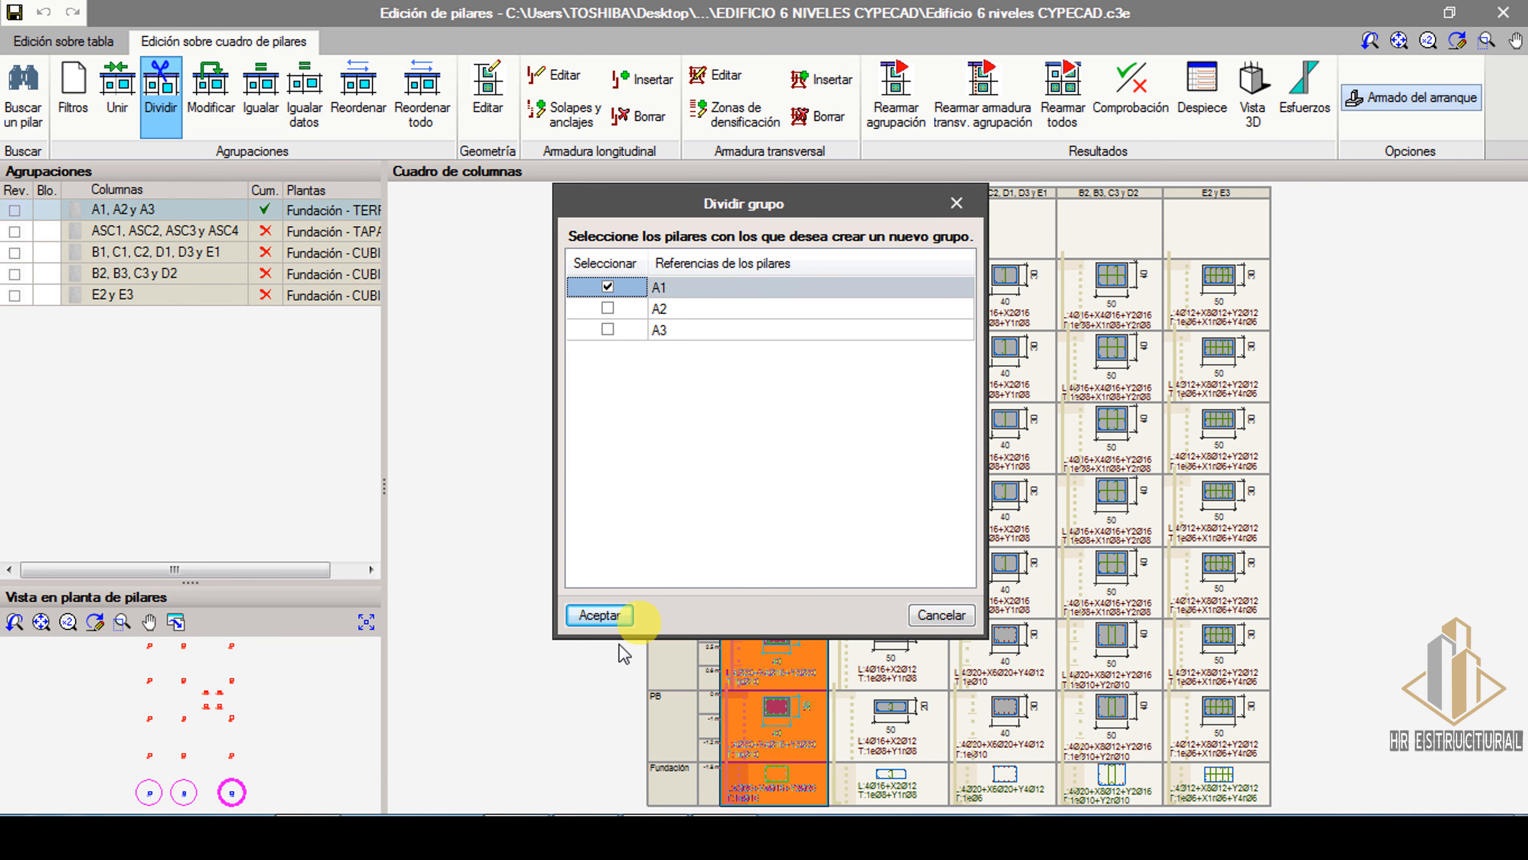
{"action": "left_click", "coordinate": [602, 615]}
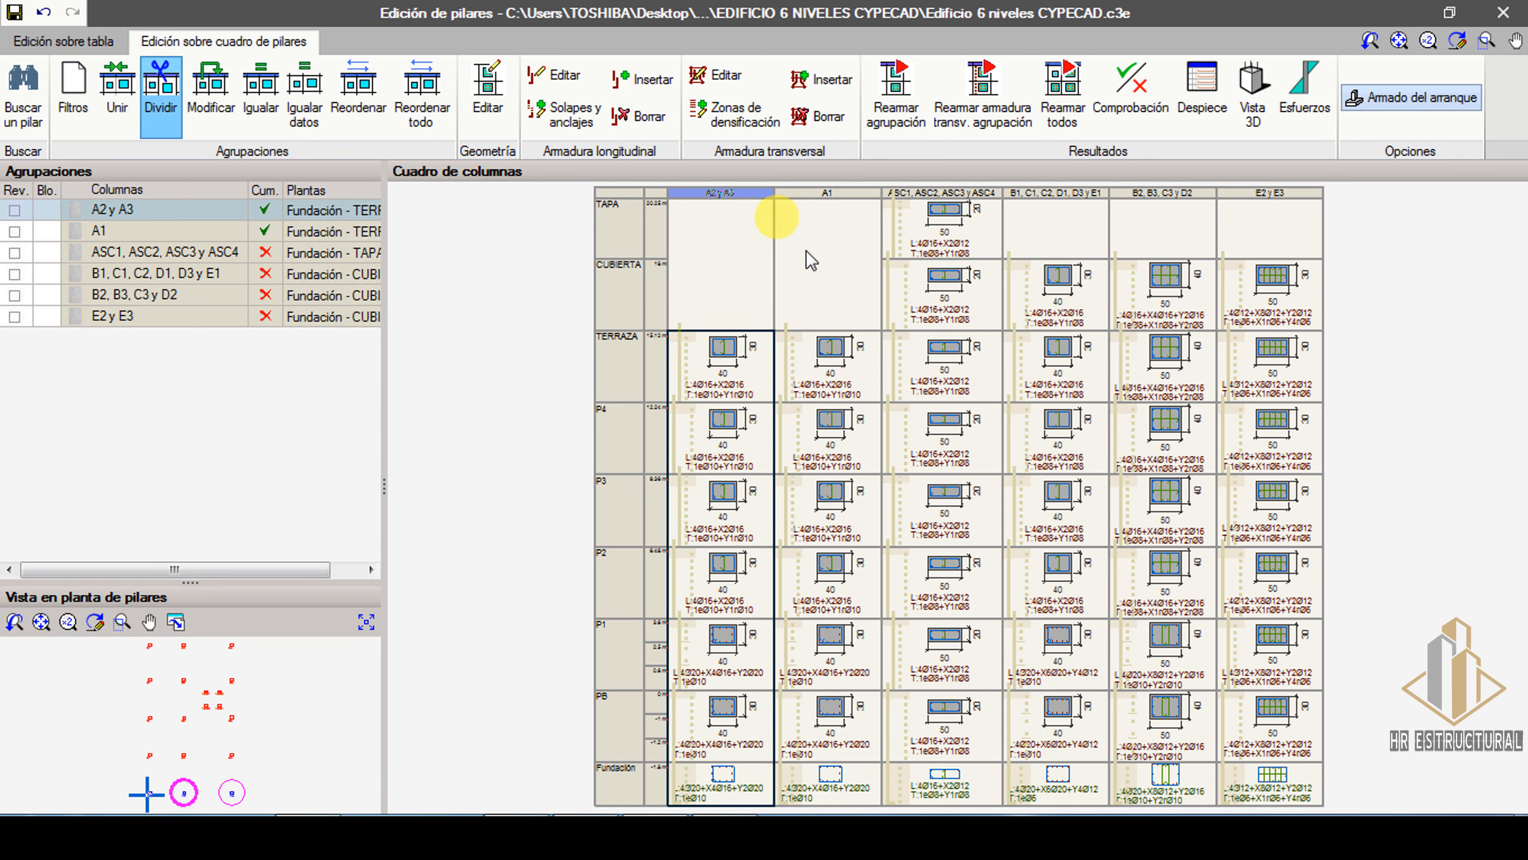
Divide the A2 and A3 group in the column schedule so that column A2 forms its own group.
{"action": "left_click", "coordinate": [707, 273]}
{"action": "left_click", "coordinate": [607, 287]}
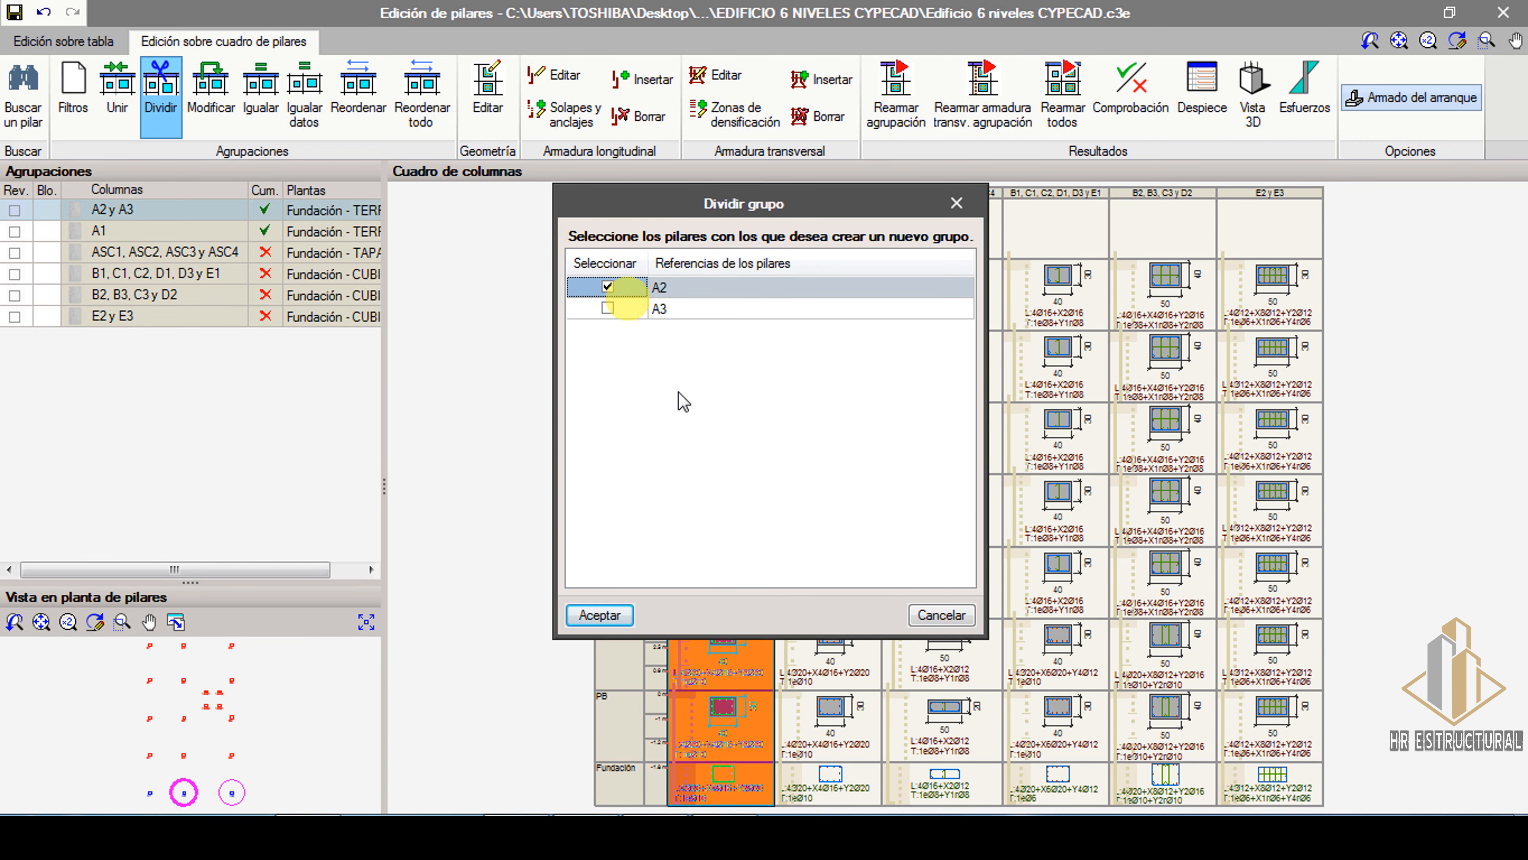
{"action": "left_click", "coordinate": [600, 615]}
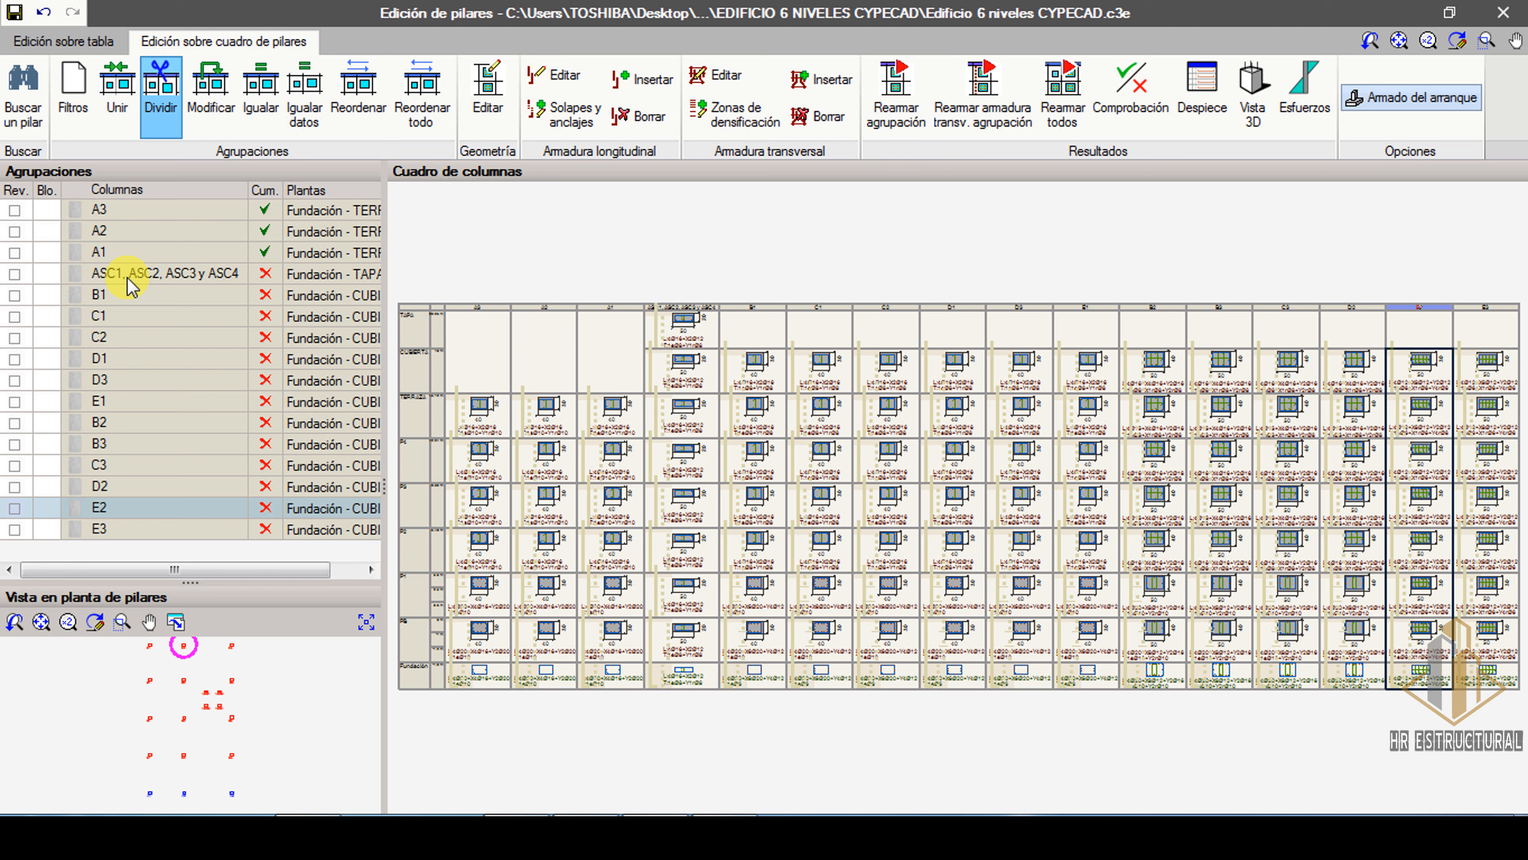
{"action": "left_click", "coordinate": [126, 278]}
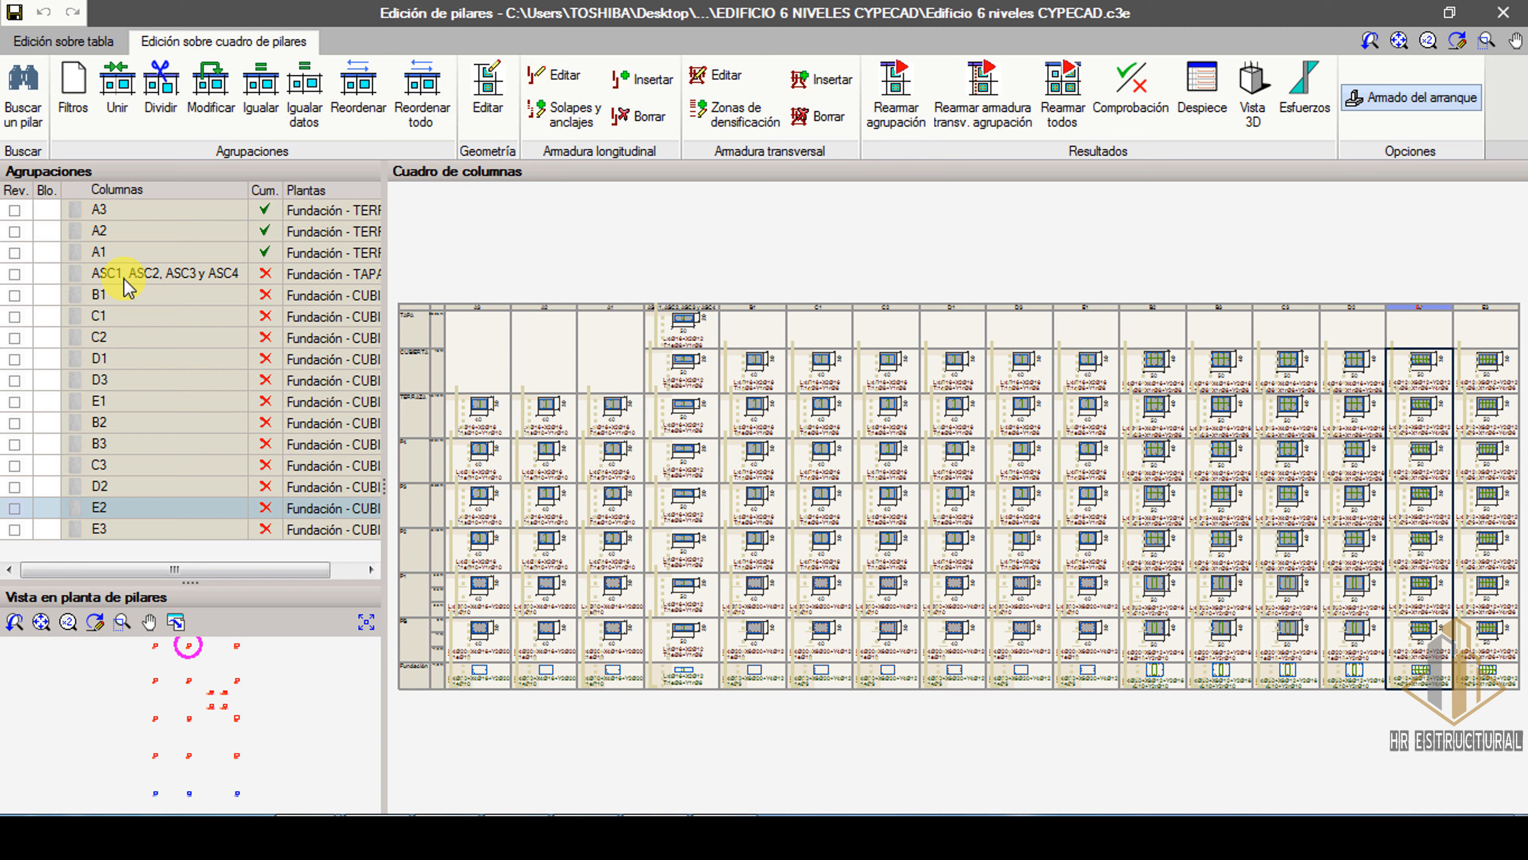
Display the force diagrams of column A1 for the load combination 1.2·PP+1.2·CM+1.6·Qa.
{"action": "left_click", "coordinate": [1305, 91]}
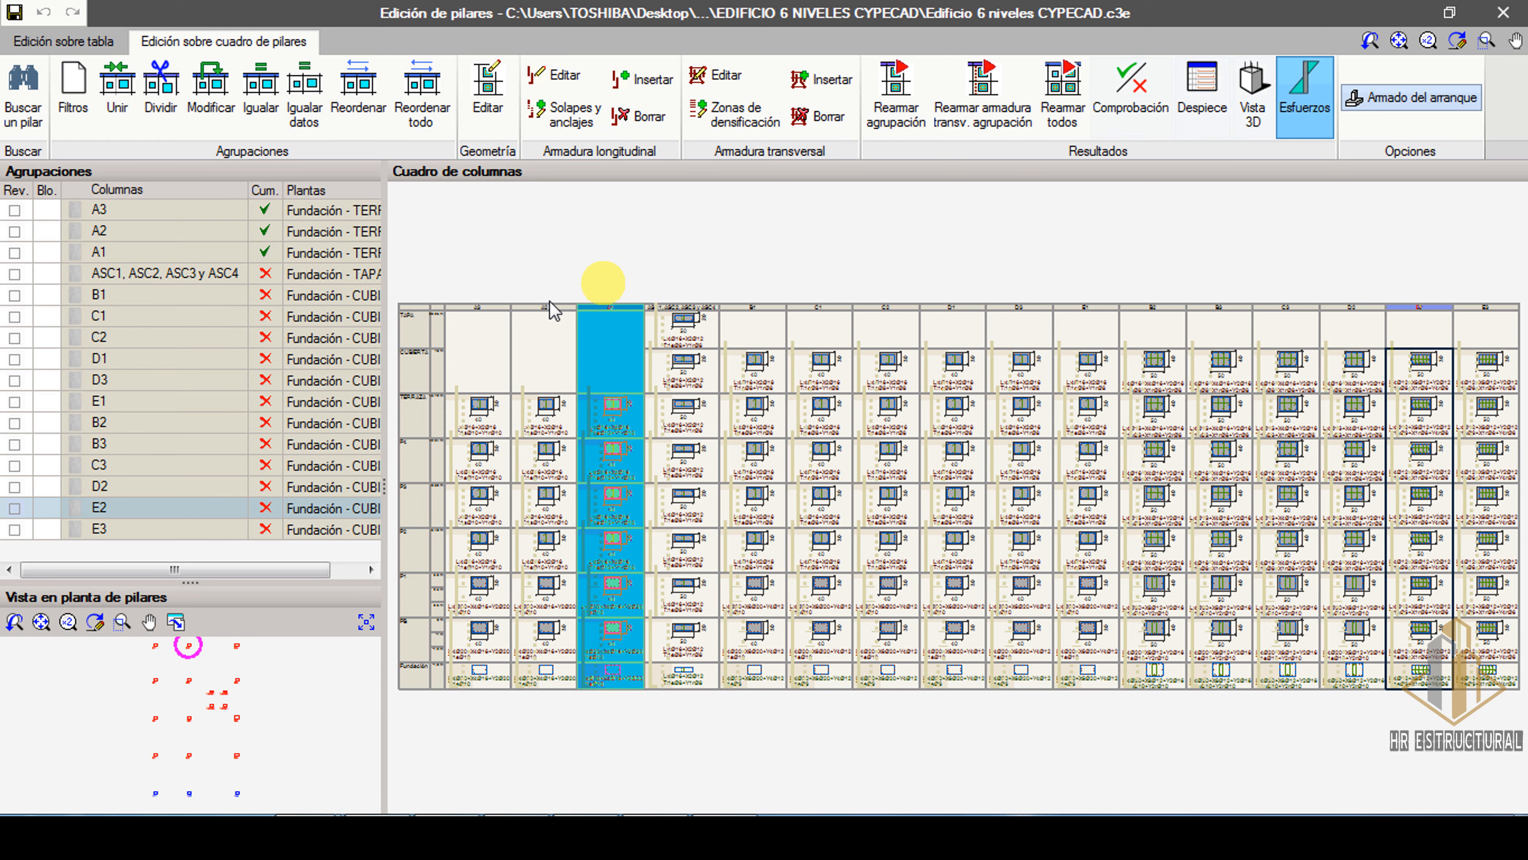
{"action": "left_click", "coordinate": [612, 326]}
{"action": "left_click", "coordinate": [613, 336]}
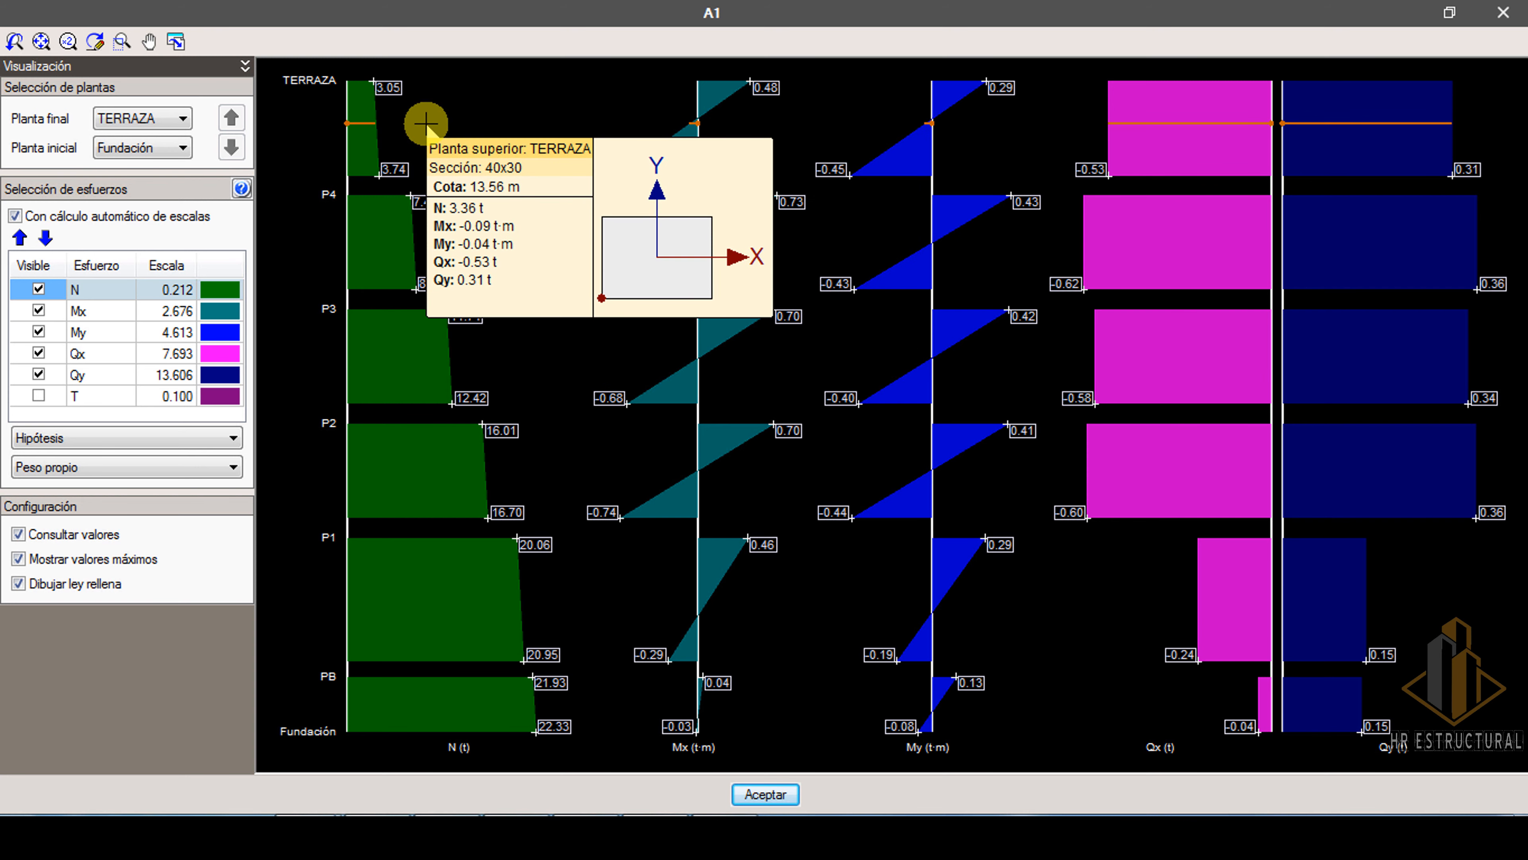
{"action": "left_click", "coordinate": [139, 439]}
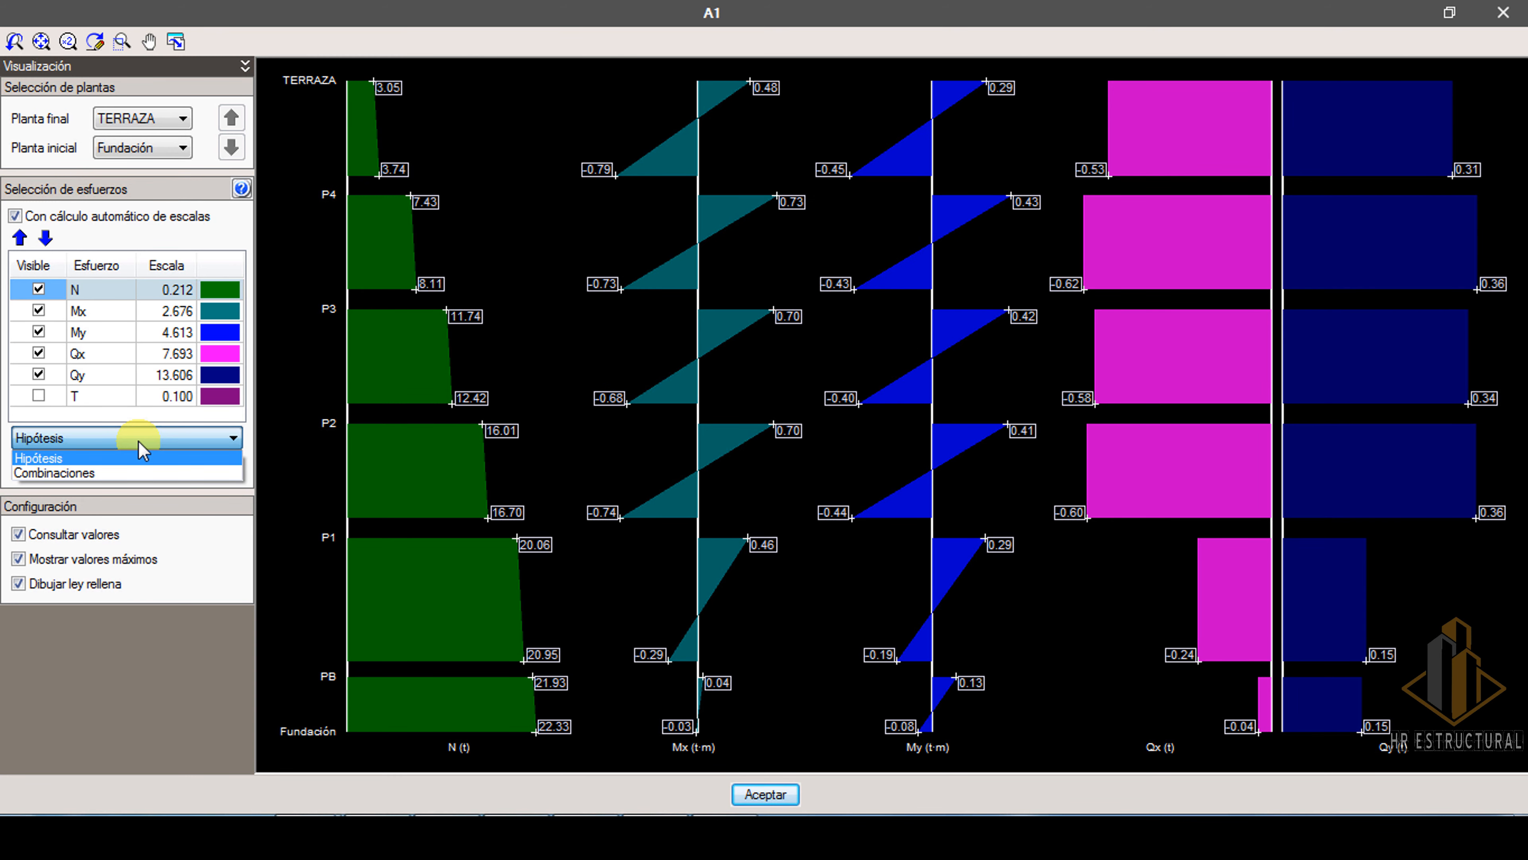
{"action": "left_click", "coordinate": [108, 474]}
{"action": "left_click", "coordinate": [107, 468]}
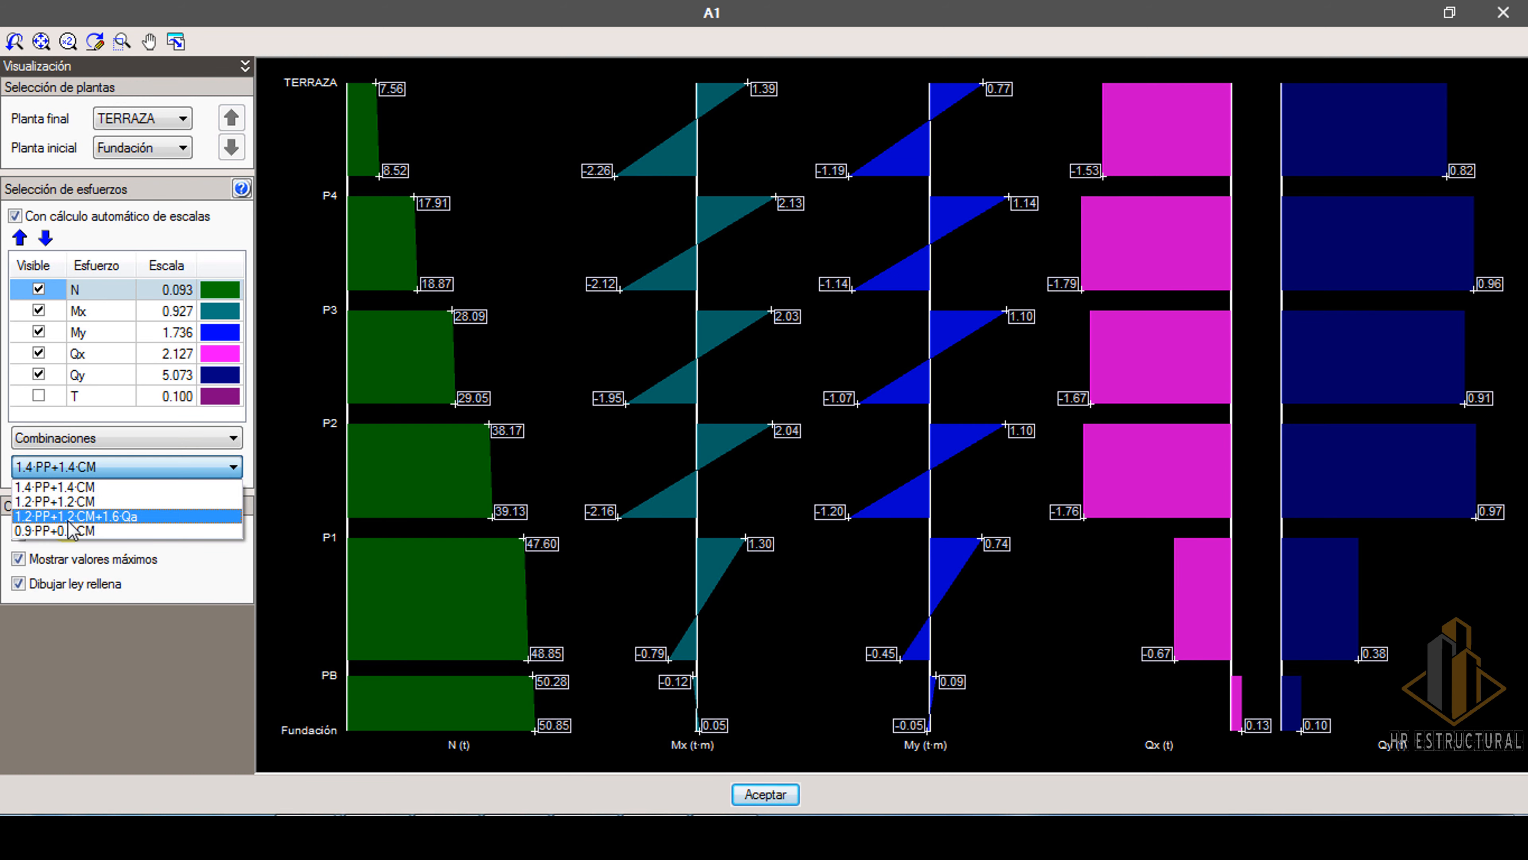
{"action": "left_click", "coordinate": [88, 516]}
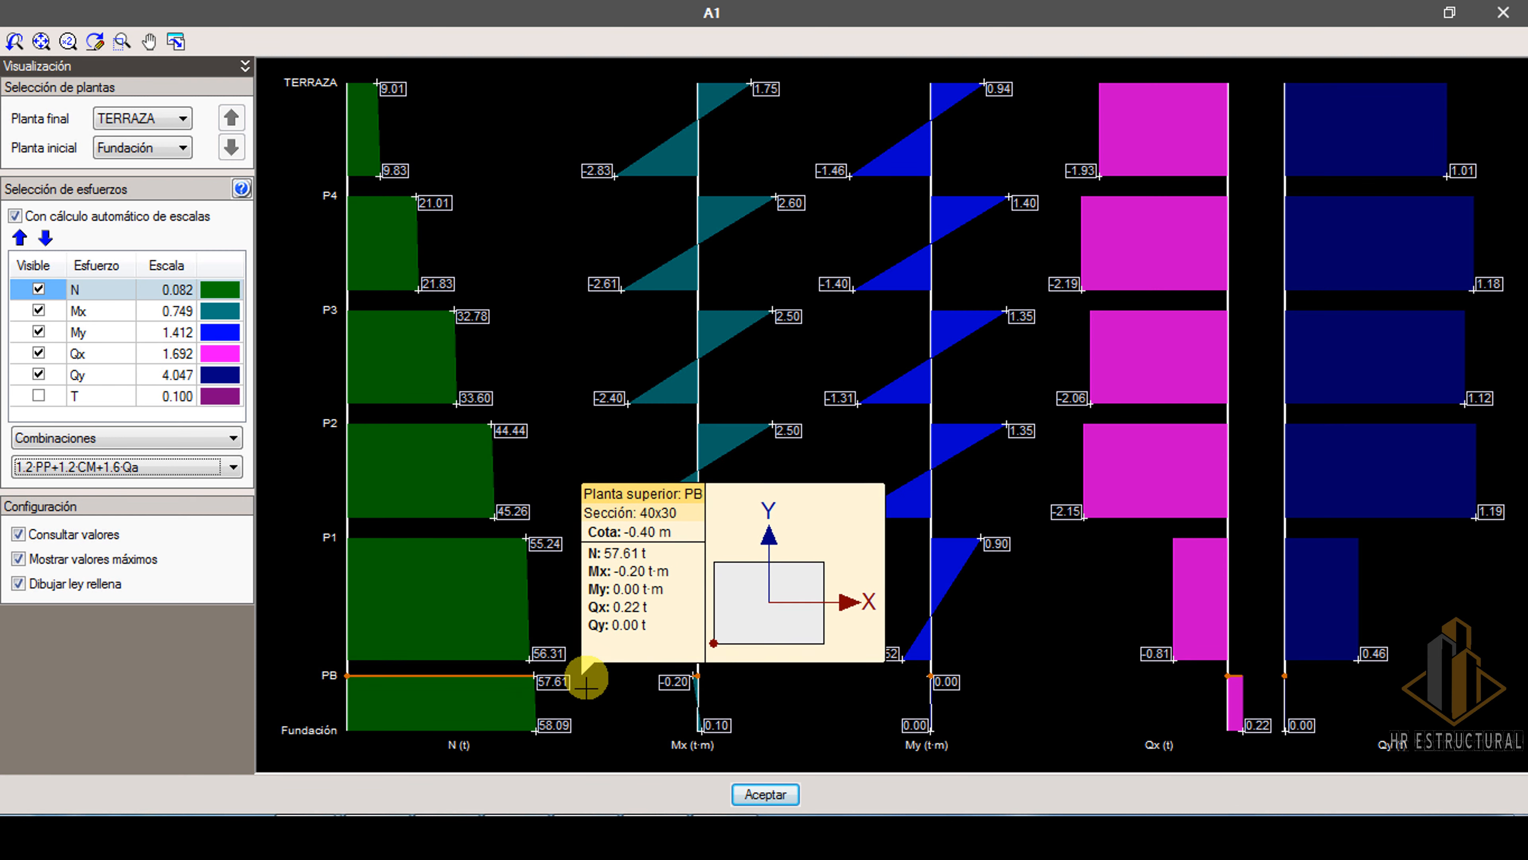
Examine column A1's forces around floors PB and P1, and close the diagrams and the column editor.
{"action": "scroll", "coordinate": [586, 668], "scroll_direction": "up", "scroll_amount": 3}
{"action": "scroll", "coordinate": [662, 596], "scroll_direction": "down", "scroll_amount": 1}
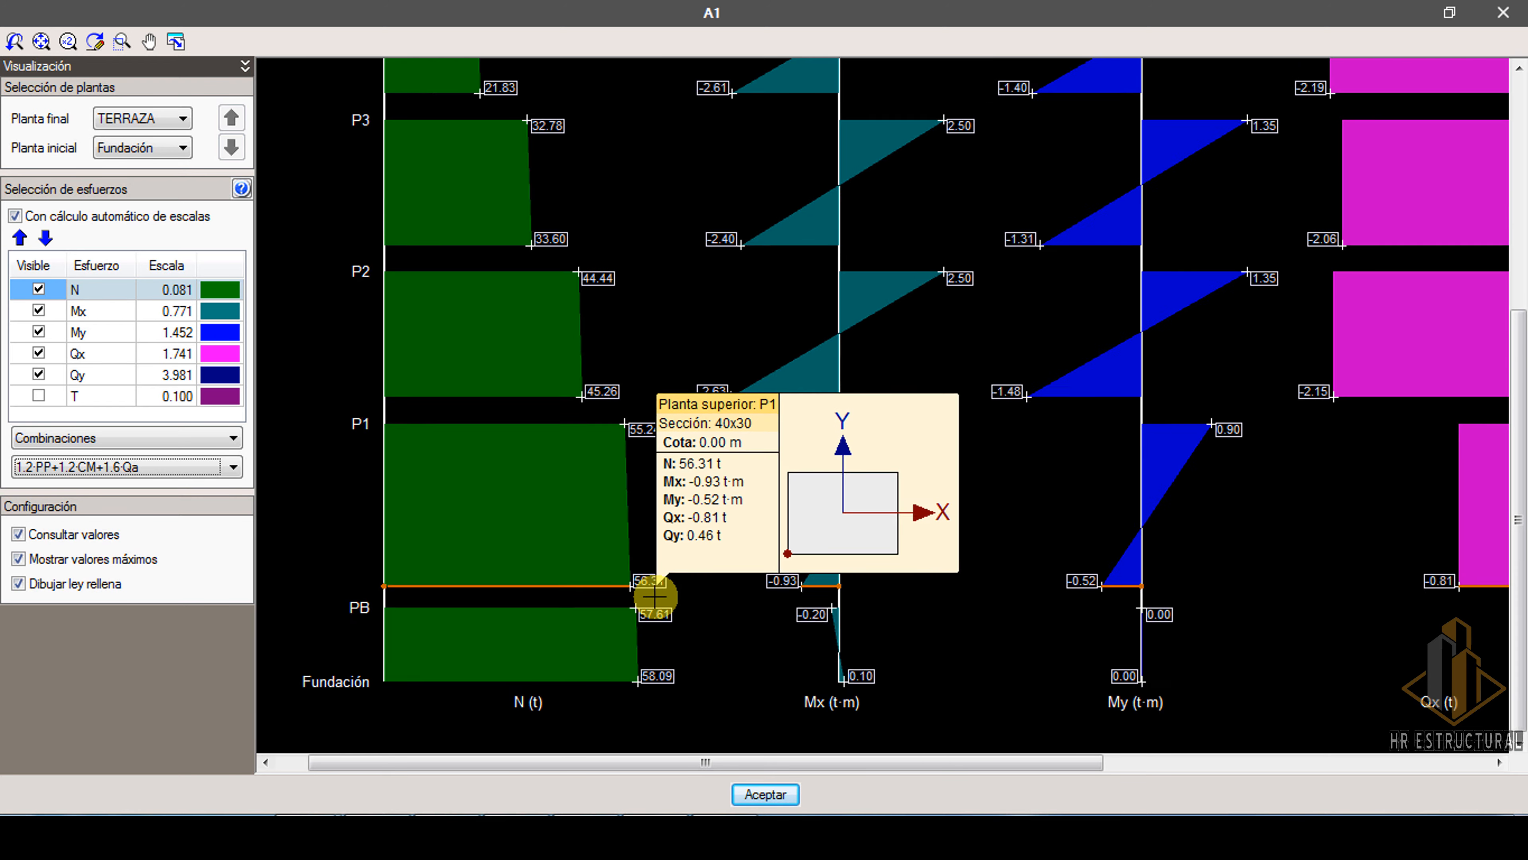
{"action": "scroll", "coordinate": [631, 450], "scroll_direction": "down", "scroll_amount": 1}
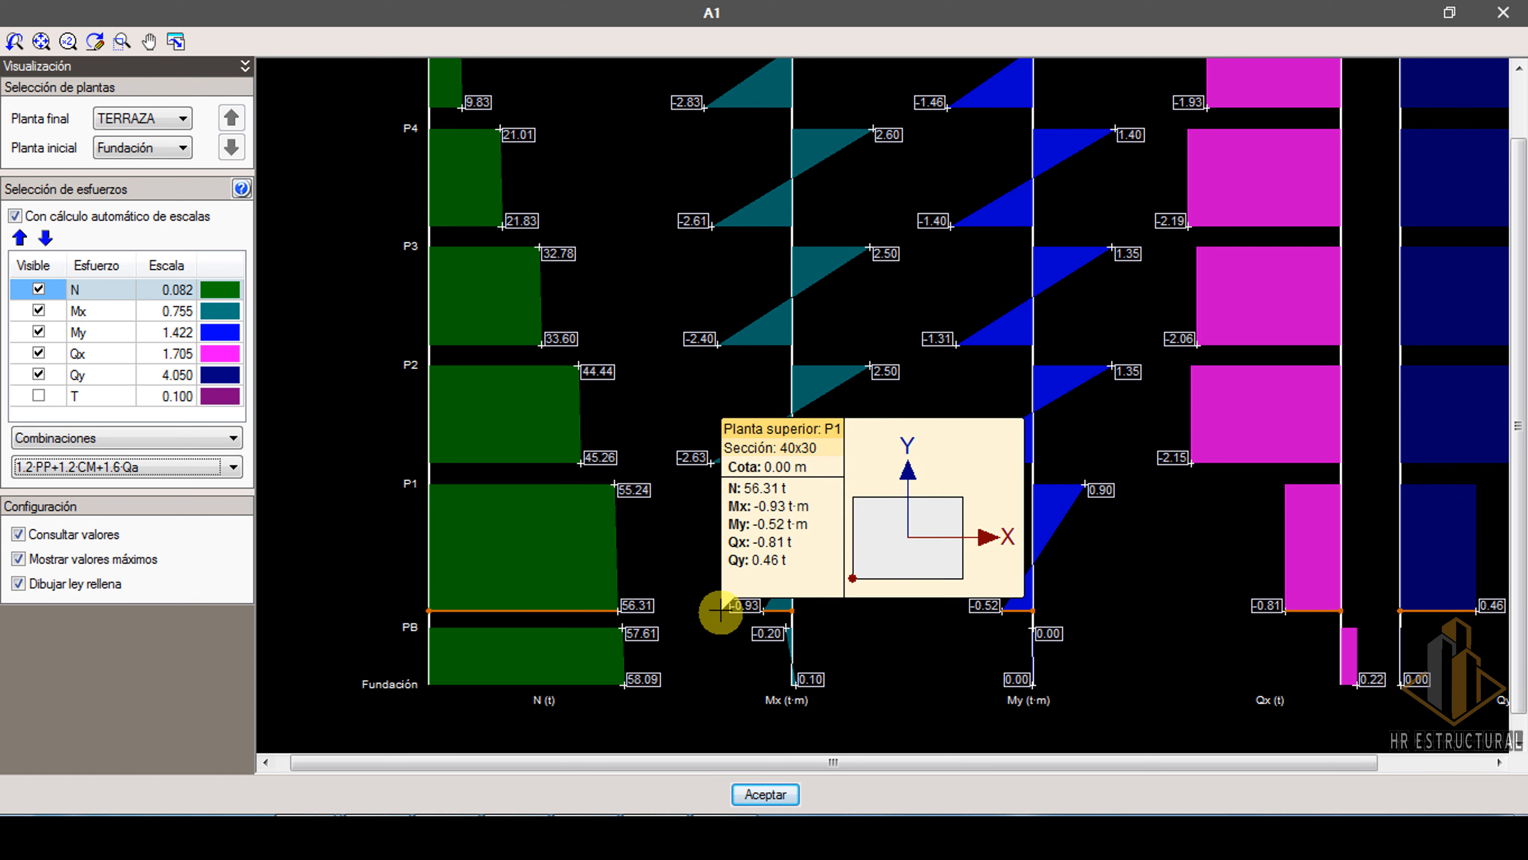
{"action": "left_click", "coordinate": [1504, 13]}
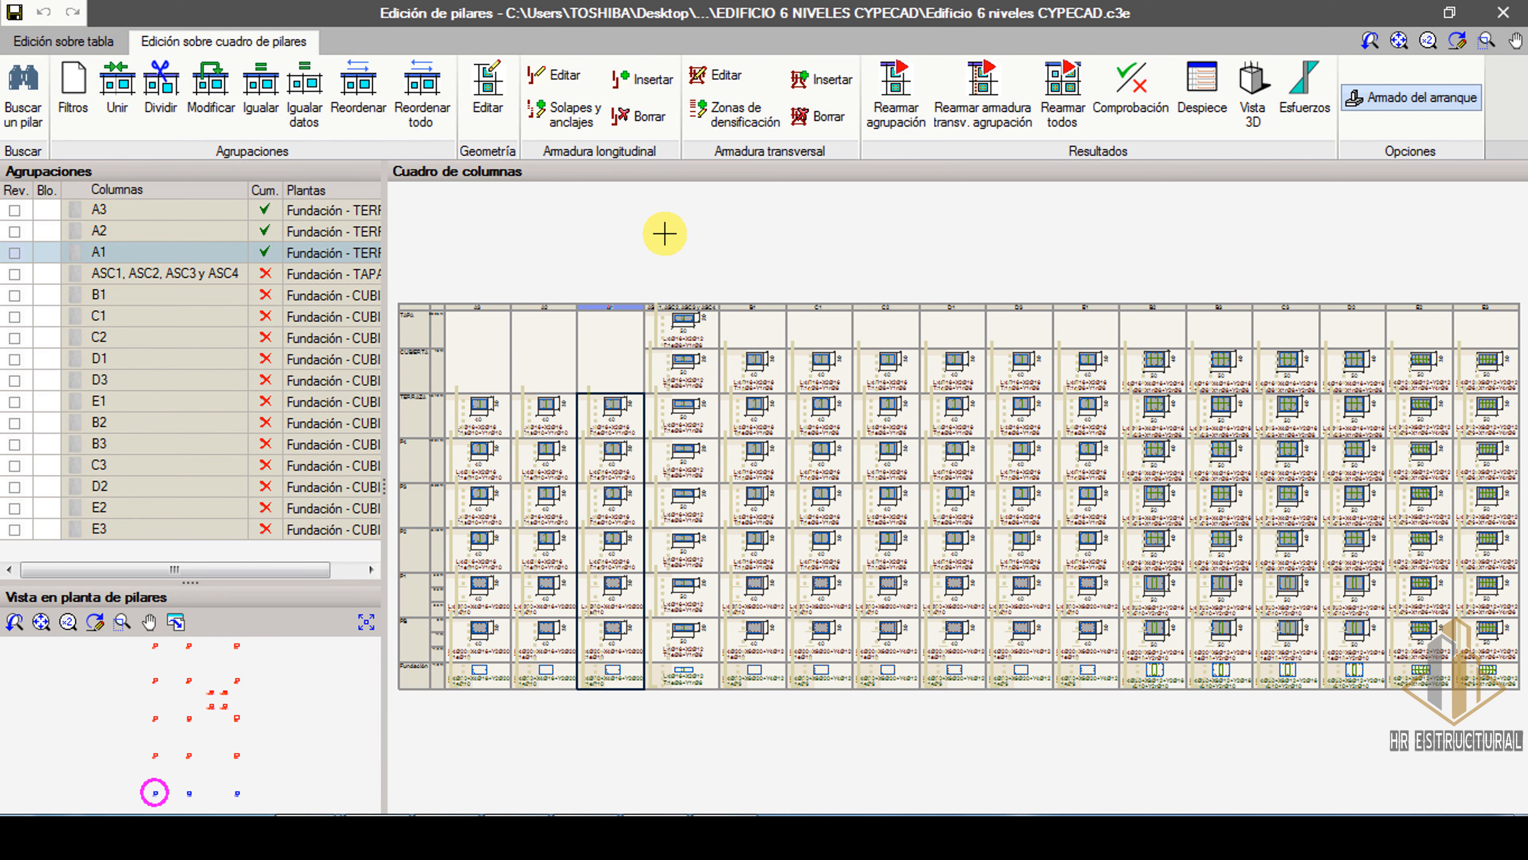
{"action": "left_click", "coordinate": [1502, 13]}
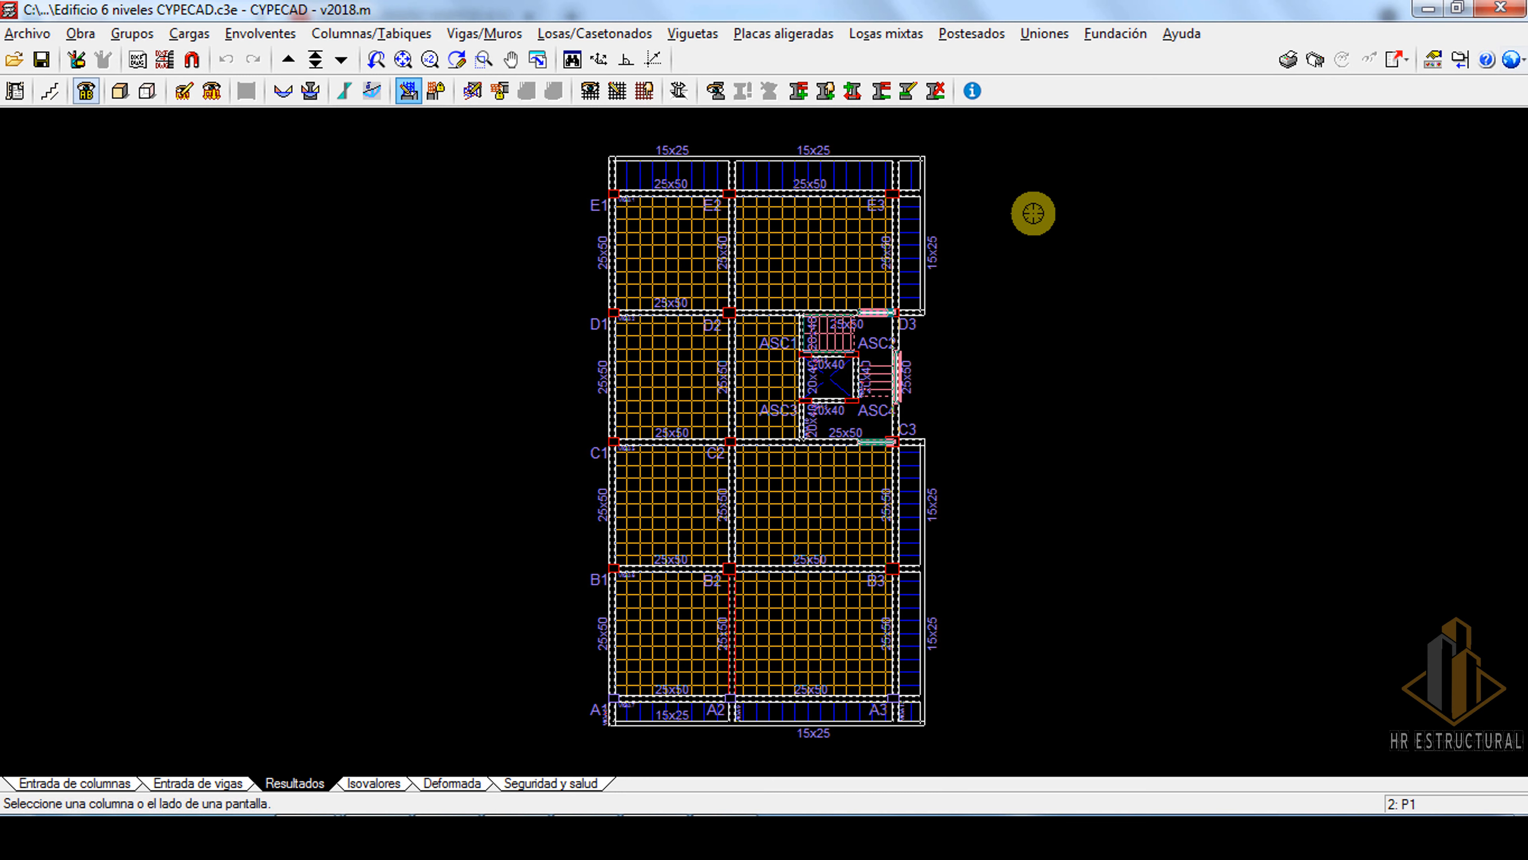
Generate the Cargas a fundación plan for DWG output and accept the information messages.
{"action": "left_click", "coordinate": [1314, 60]}
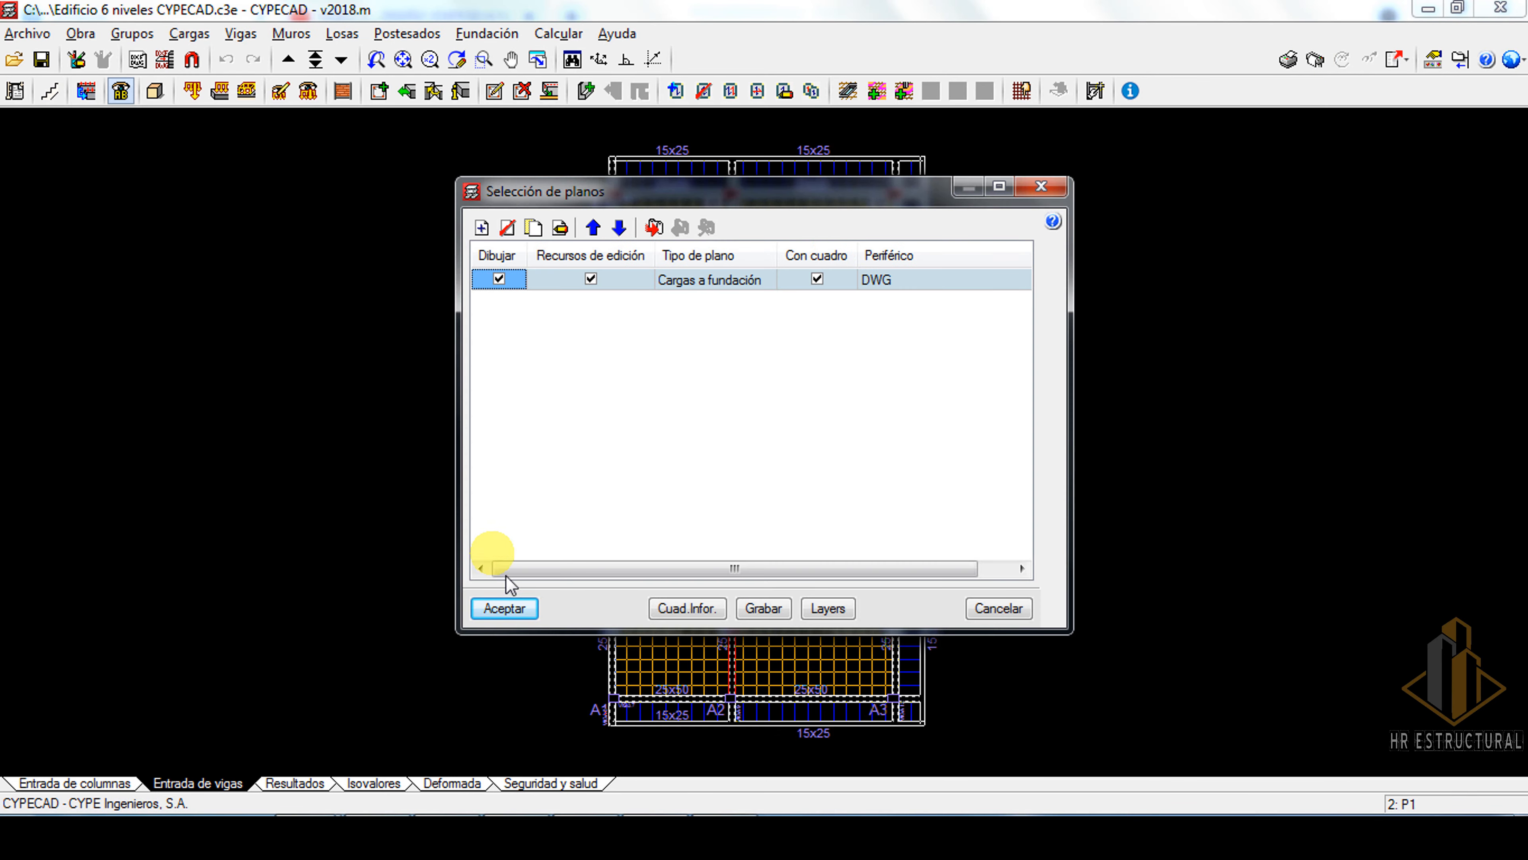
{"action": "left_click", "coordinate": [505, 608]}
{"action": "left_click", "coordinate": [749, 476]}
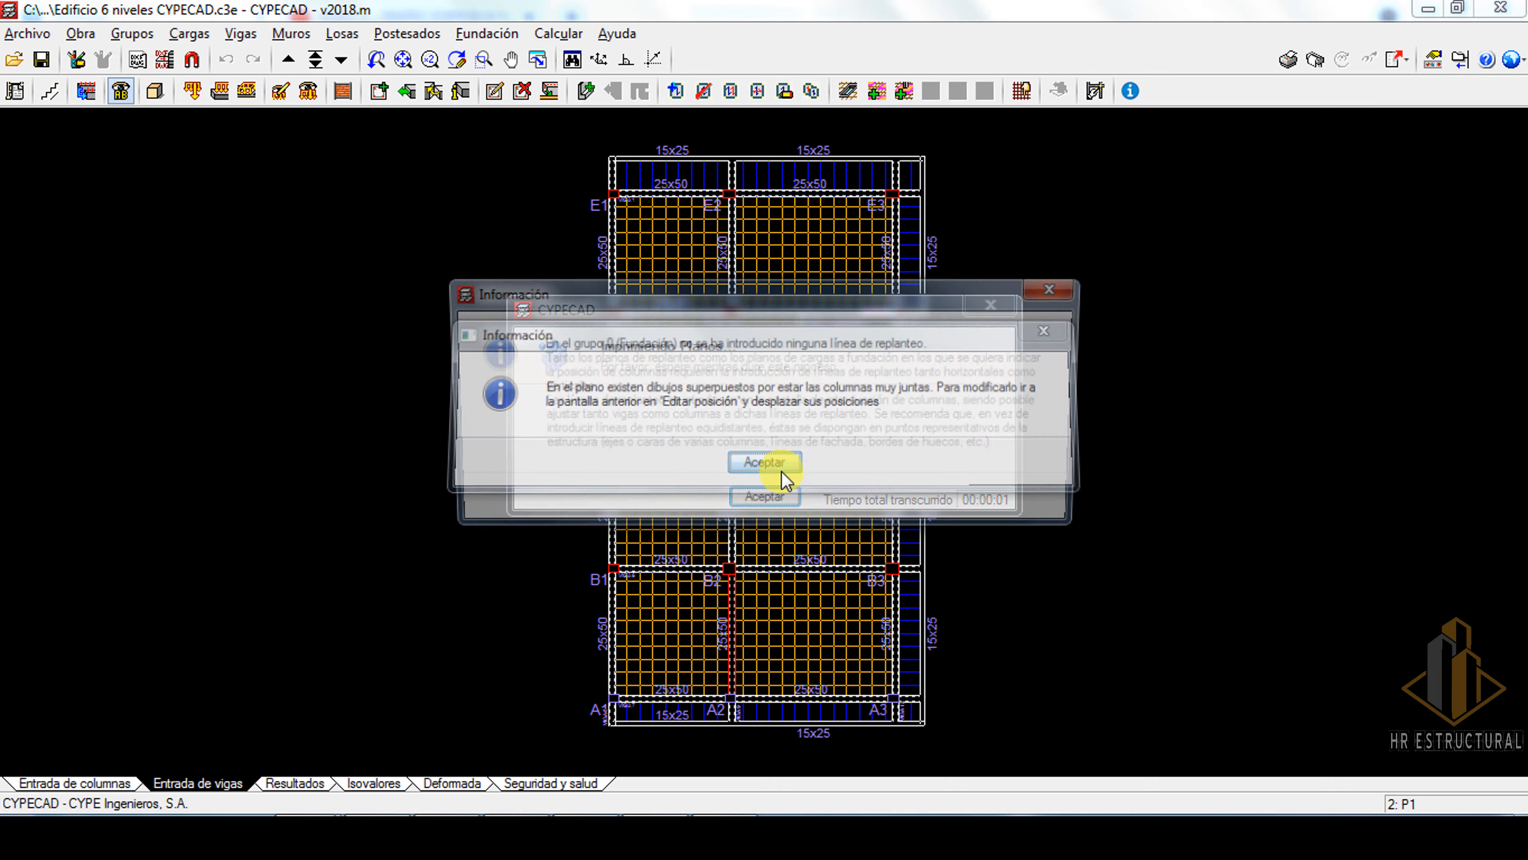
{"action": "left_click", "coordinate": [795, 491]}
{"action": "left_click", "coordinate": [507, 473]}
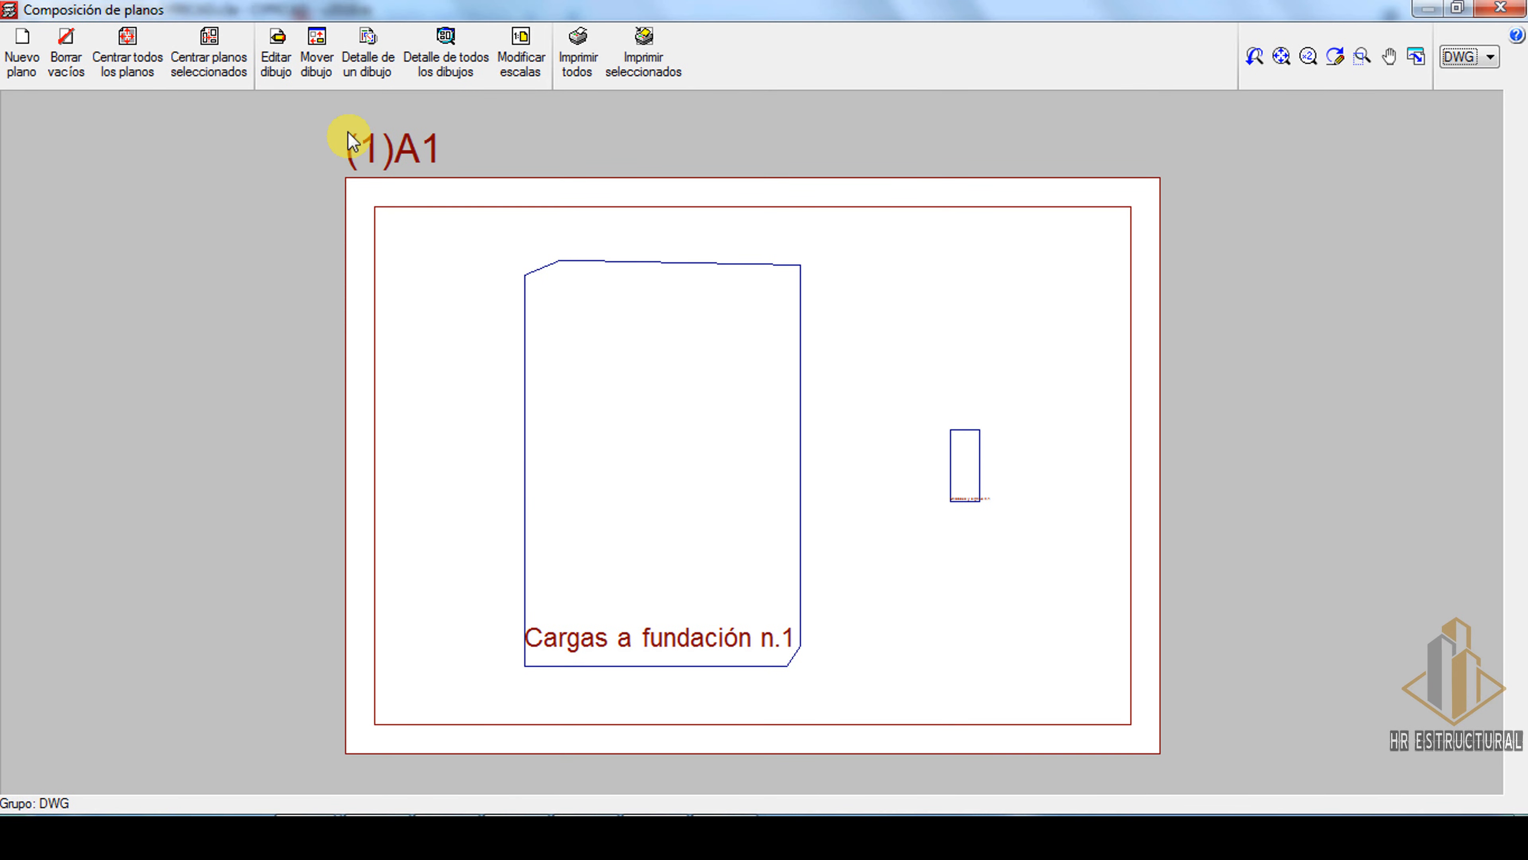
Show the detail of all drawings on the sheet and examine the foundation load tables of columns A1 and A2.
{"action": "left_click", "coordinate": [452, 56]}
{"action": "scroll", "coordinate": [561, 713], "scroll_direction": "up", "scroll_amount": 2}
{"action": "scroll", "coordinate": [560, 713], "scroll_direction": "up", "scroll_amount": 3}
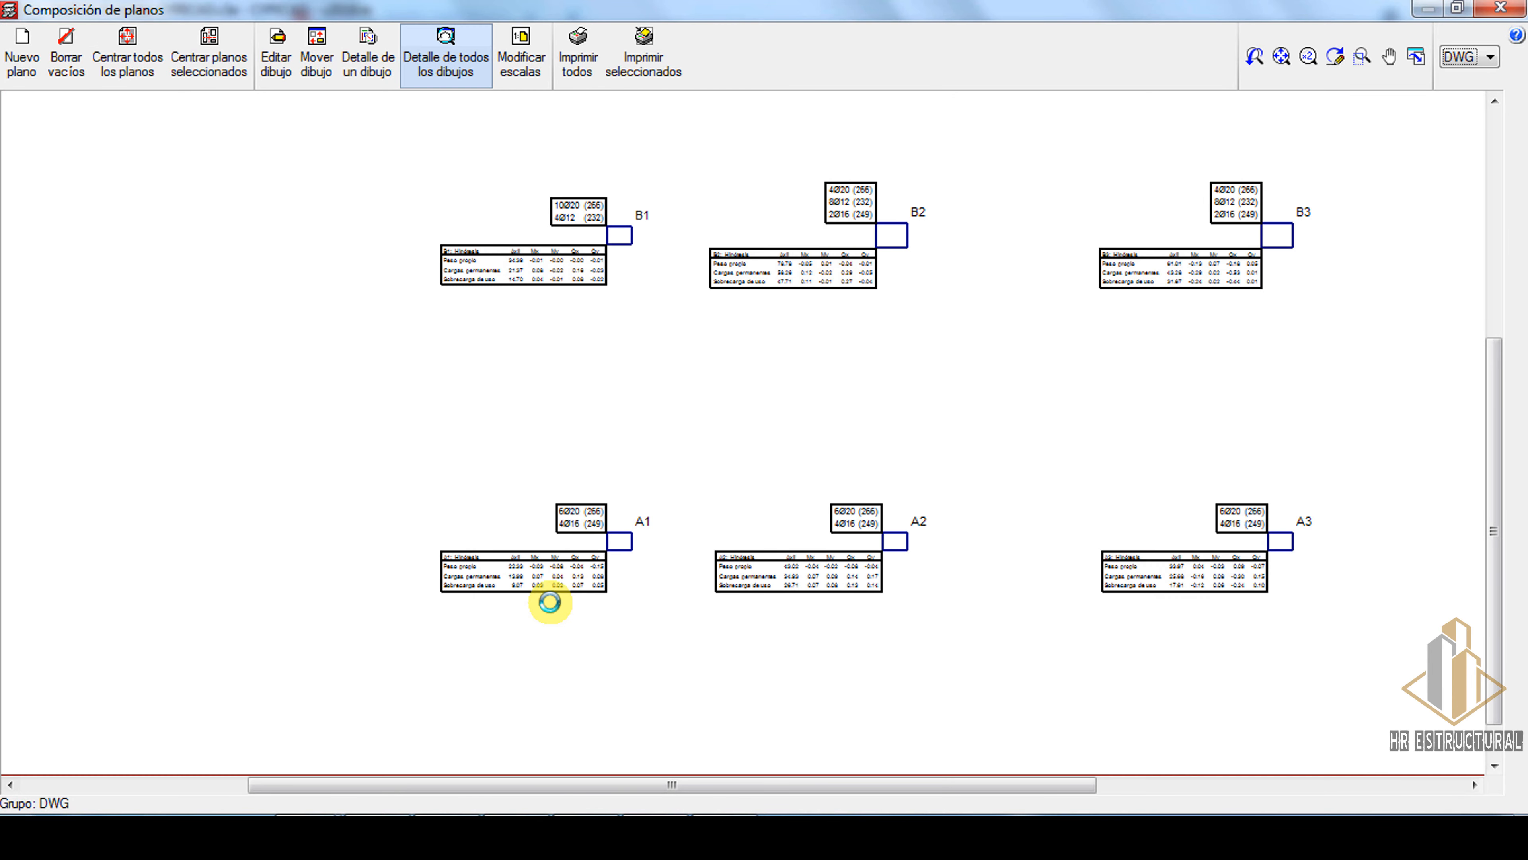
{"action": "scroll", "coordinate": [517, 638], "scroll_direction": "up", "scroll_amount": 1}
{"action": "scroll", "coordinate": [460, 623], "scroll_direction": "down", "scroll_amount": 1}
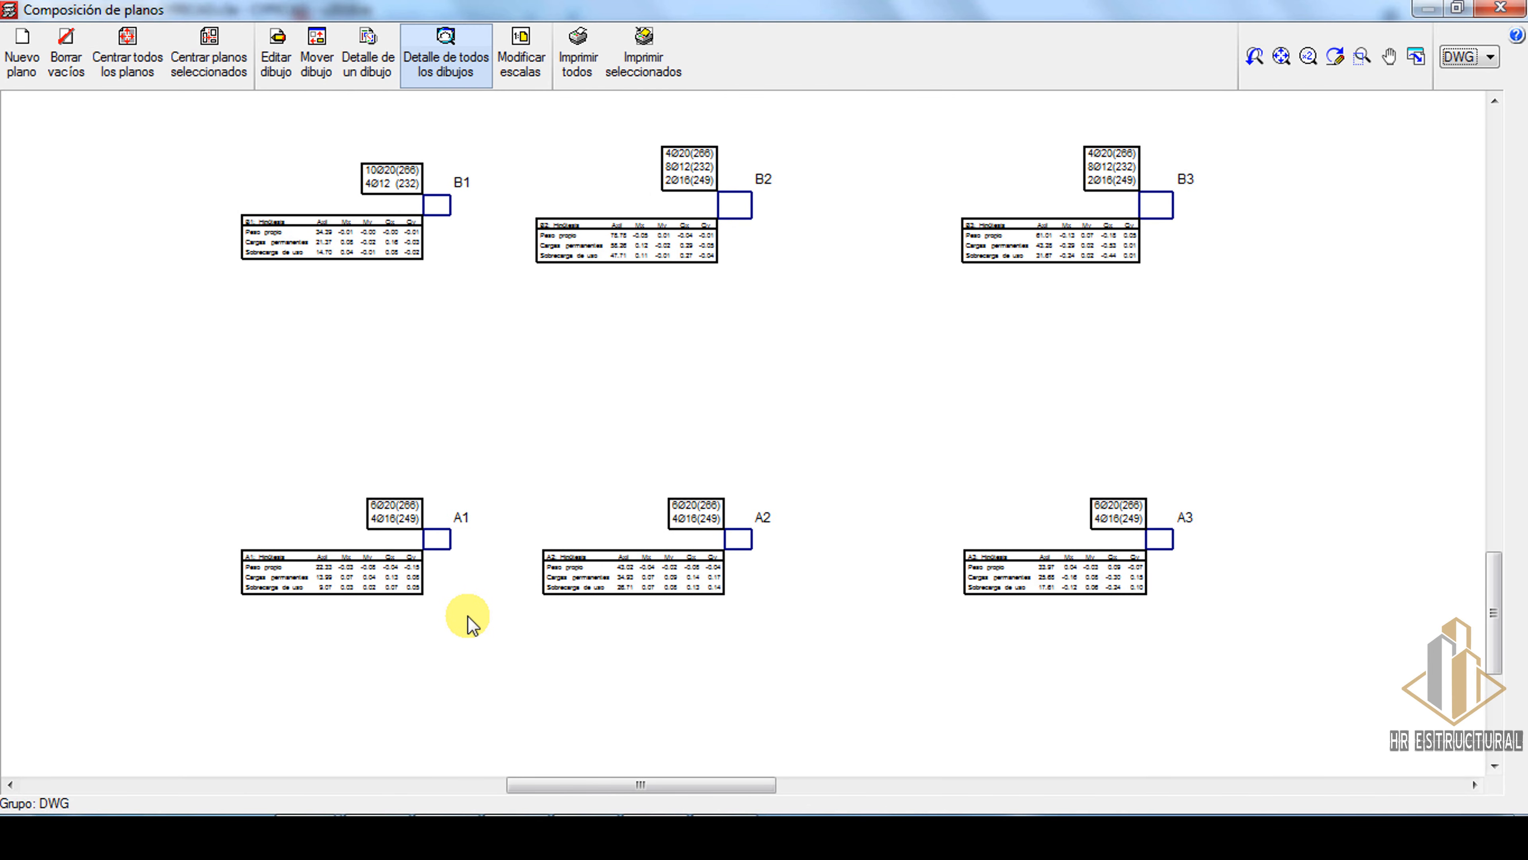
{"action": "scroll", "coordinate": [359, 607], "scroll_direction": "up", "scroll_amount": 3}
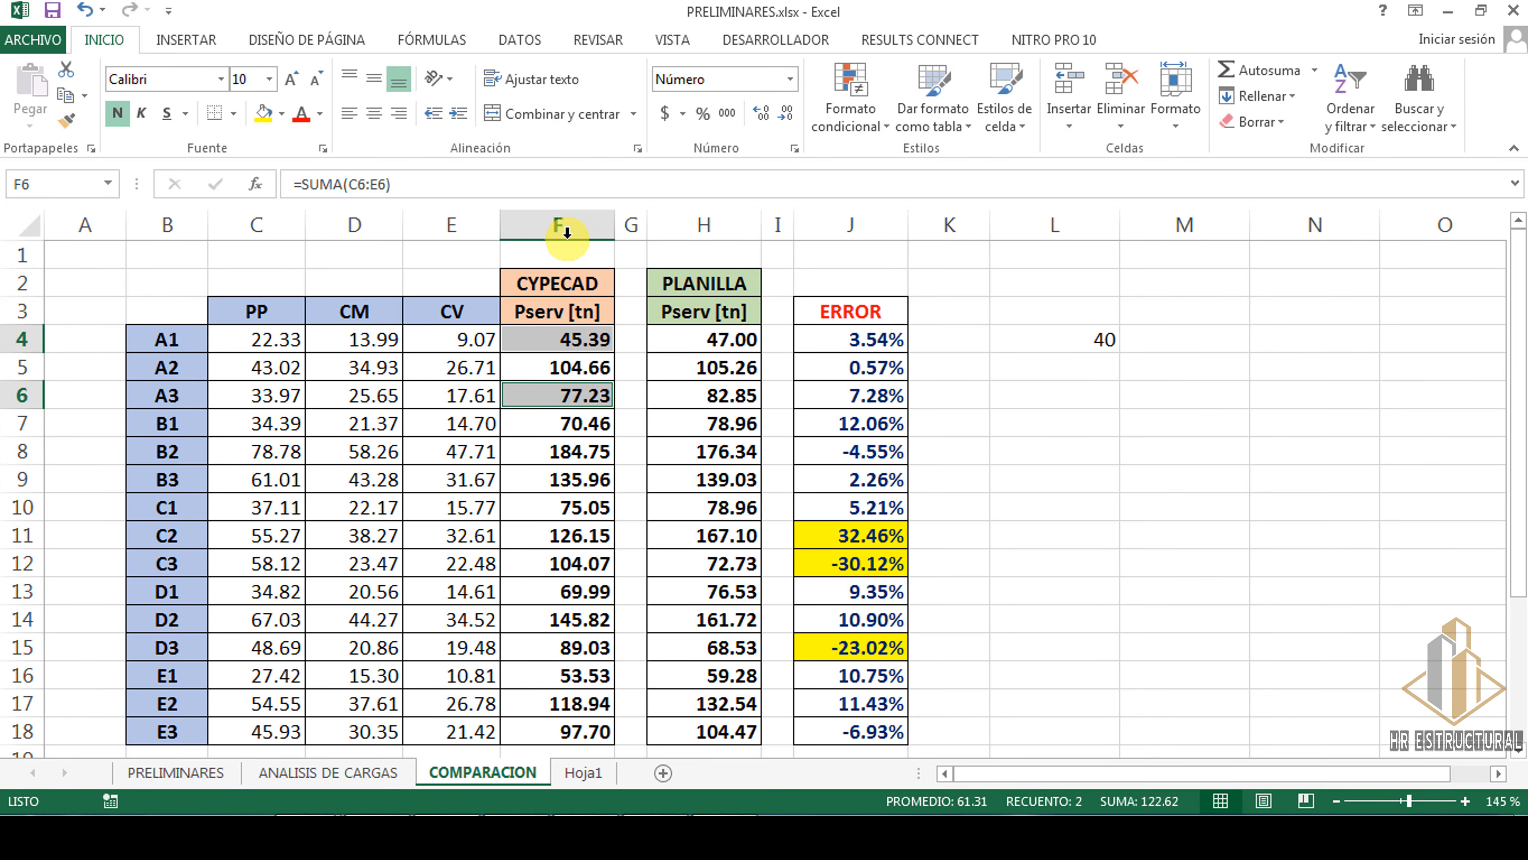
Switch to PRELIMINARES.xlsx in Excel and compare the CYPECAD service loads of columns A1, A2 and A3 on the COMPARACION sheet.
{"action": "left_click", "coordinate": [565, 226]}
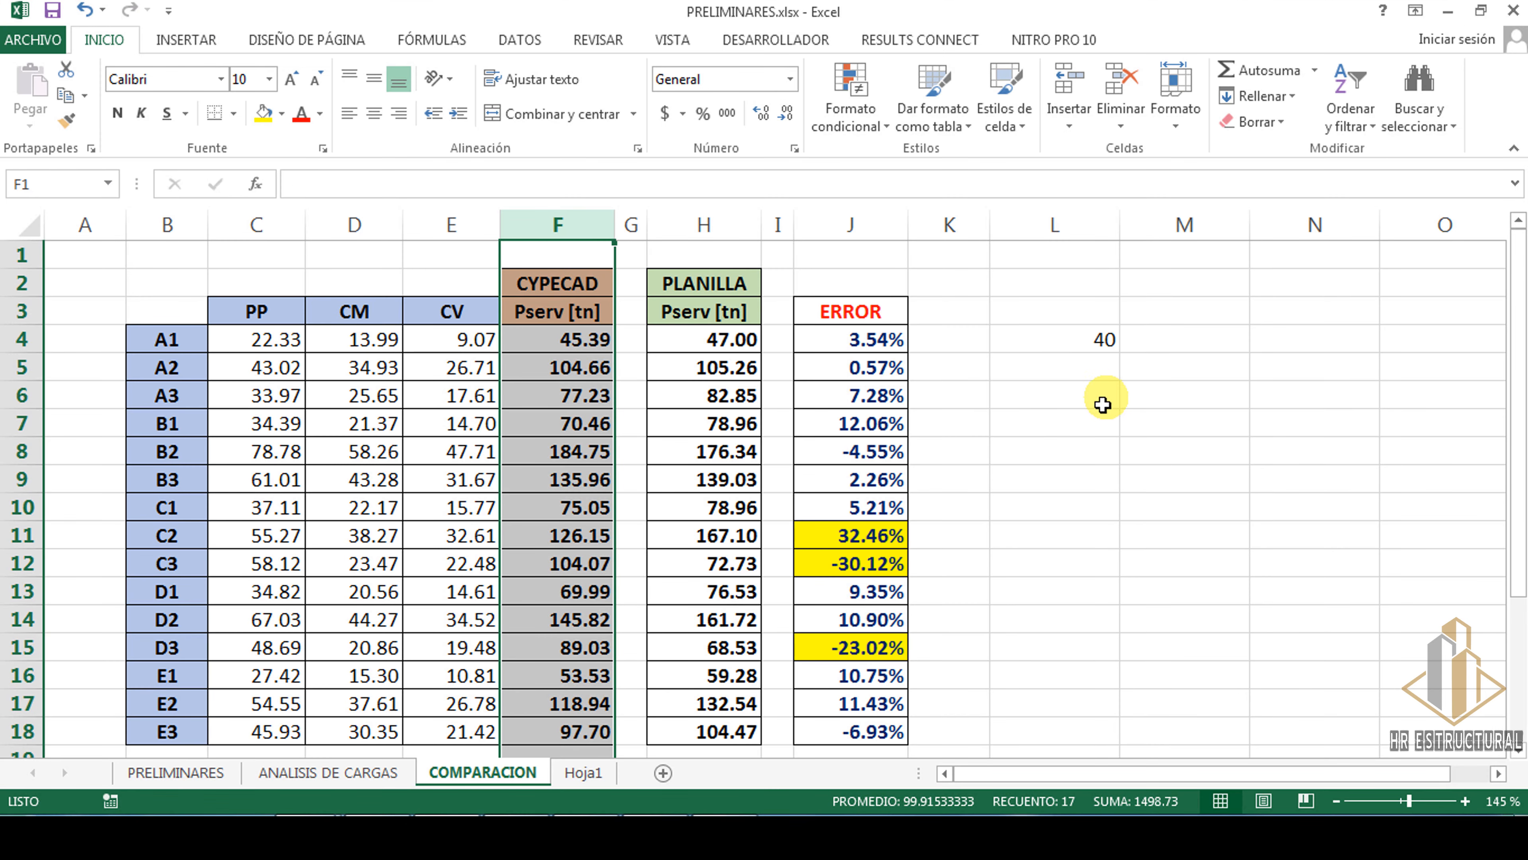
{"action": "left_click", "coordinate": [1102, 428]}
{"action": "left_click", "coordinate": [549, 224]}
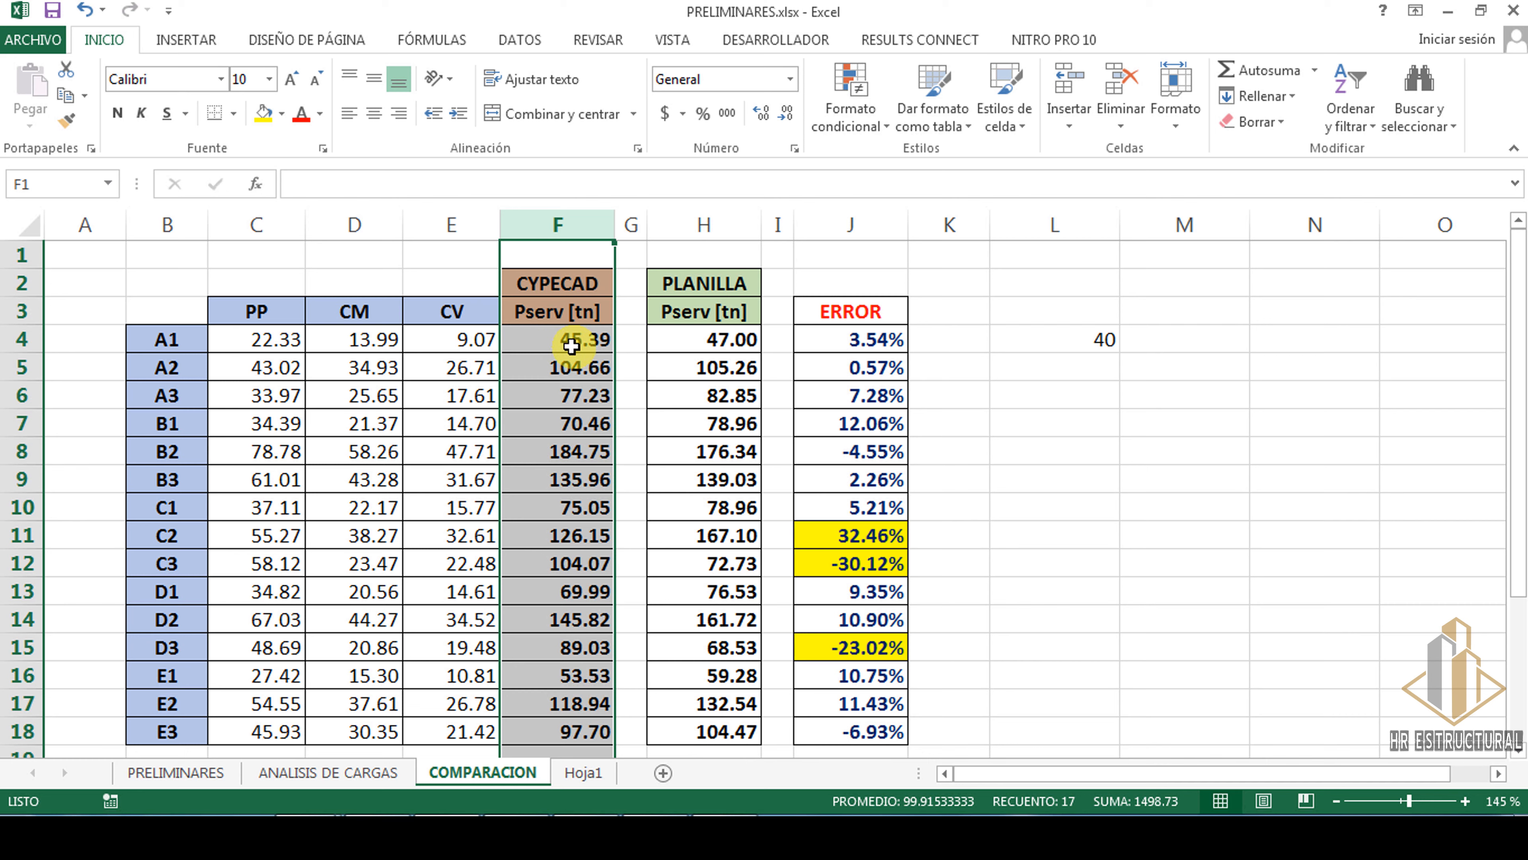
{"action": "left_click", "coordinate": [556, 342]}
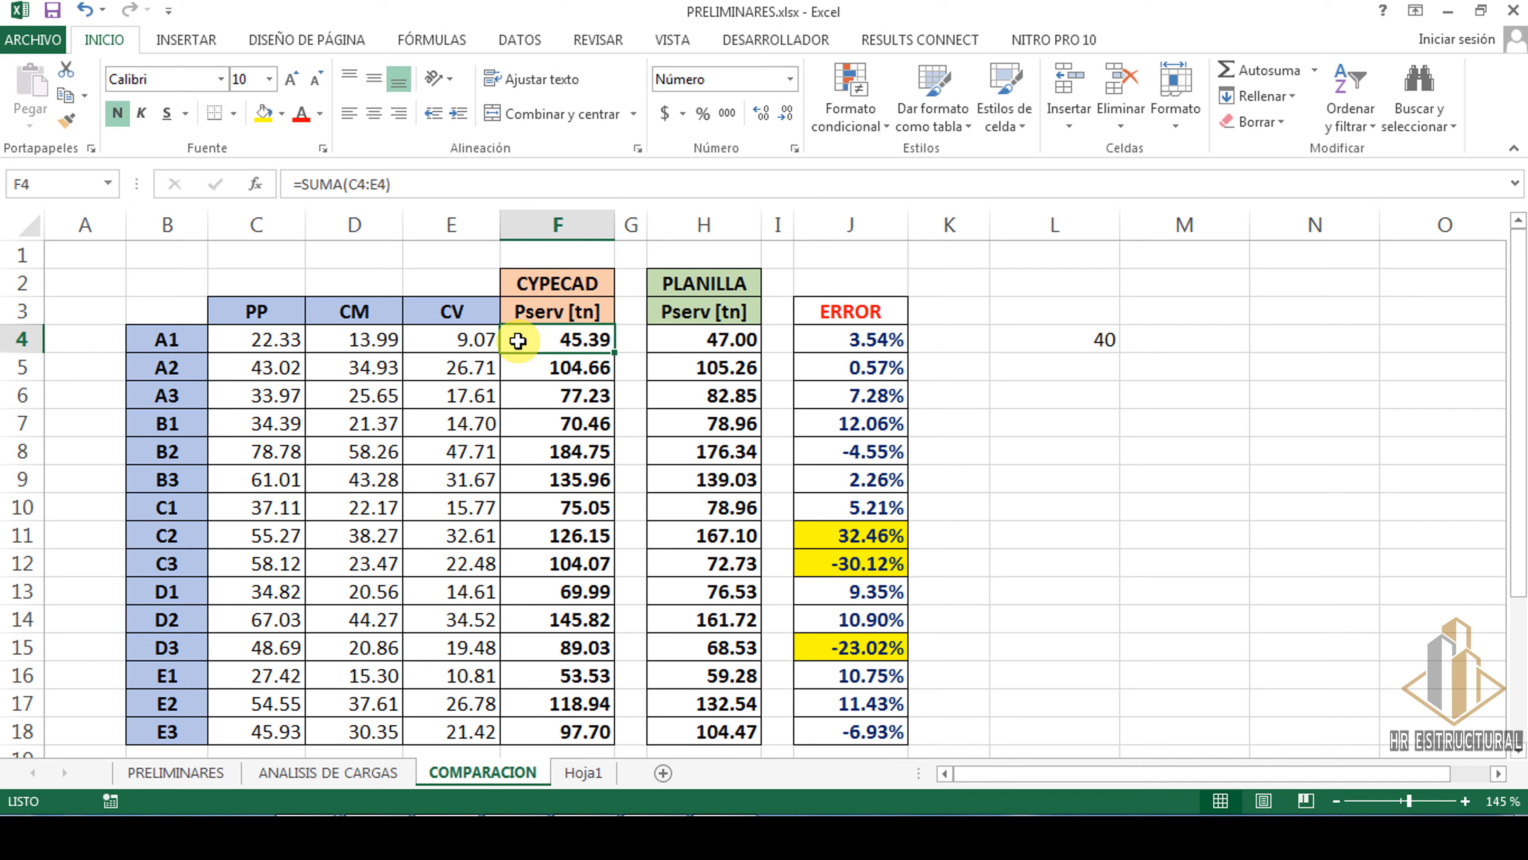
{"action": "key", "text": "ctrl+c"}
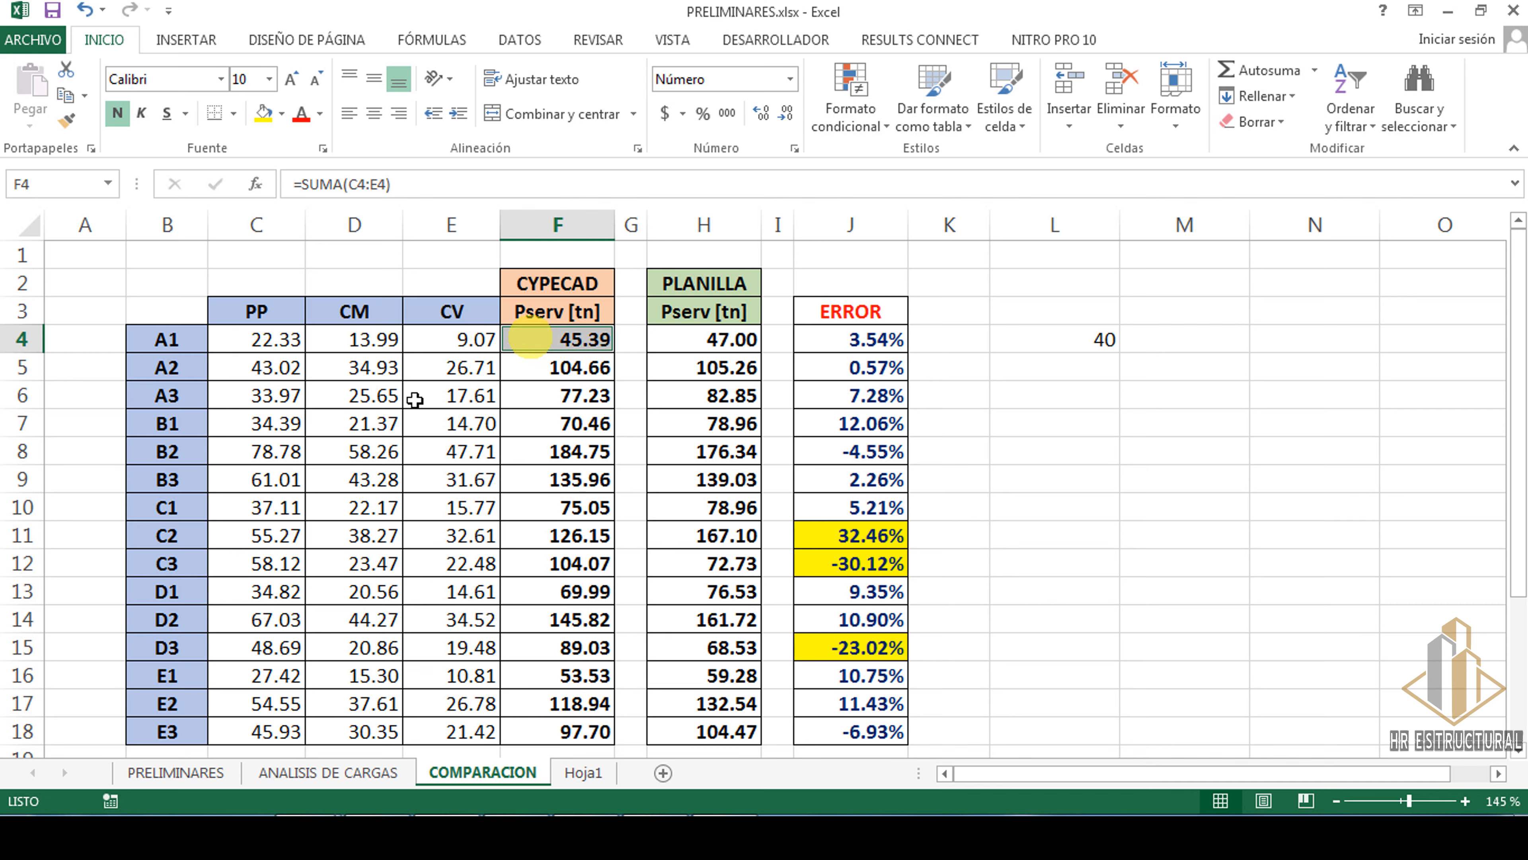
{"action": "left_click", "coordinate": [534, 396], "text": "ctrl"}
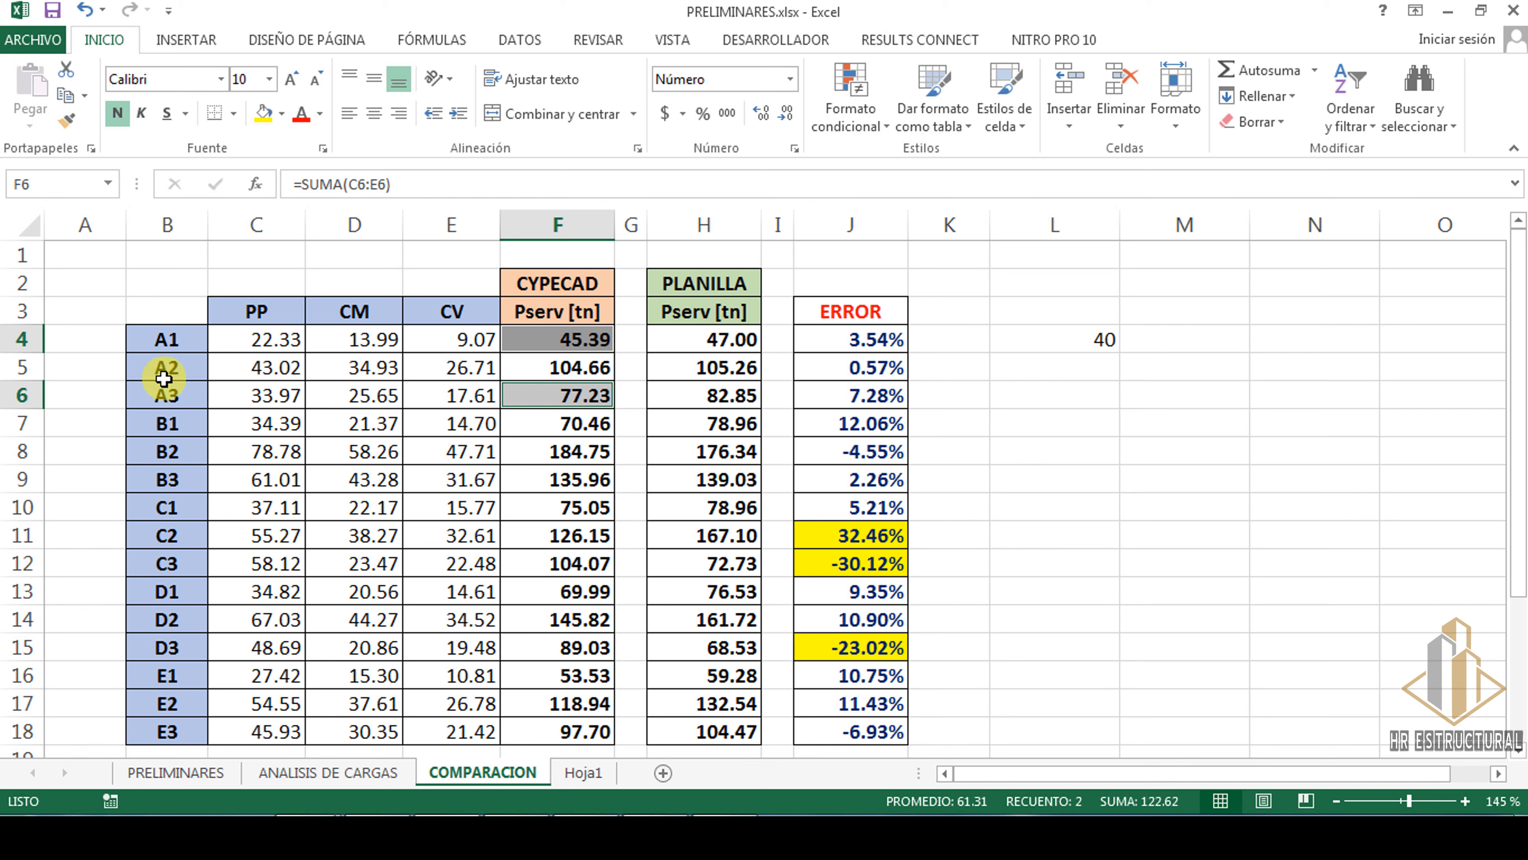
{"action": "left_click", "coordinate": [533, 369]}
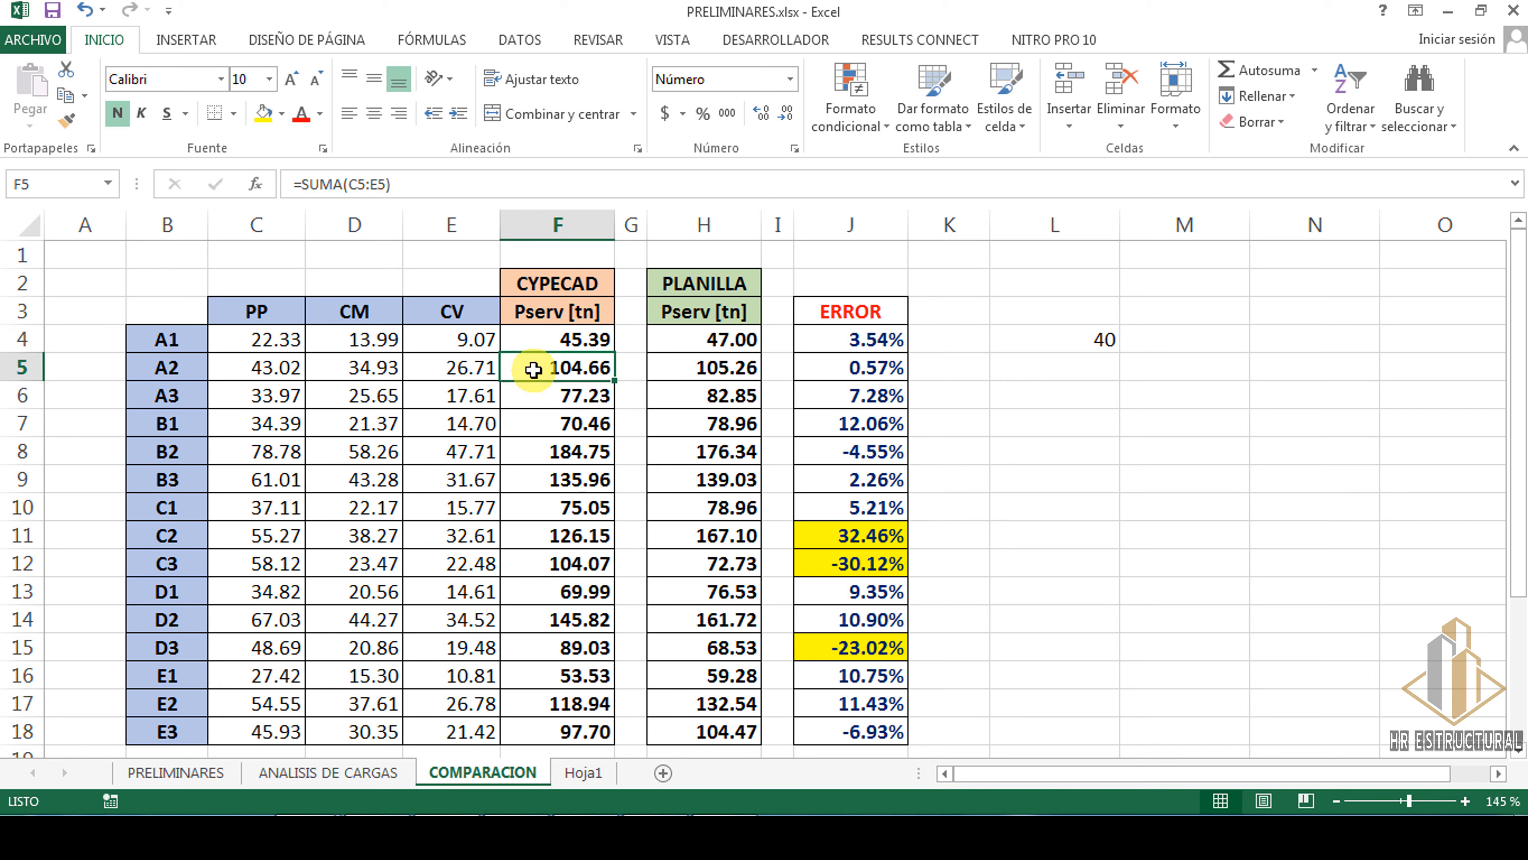
{"action": "left_click", "coordinate": [533, 369], "text": "ctrl"}
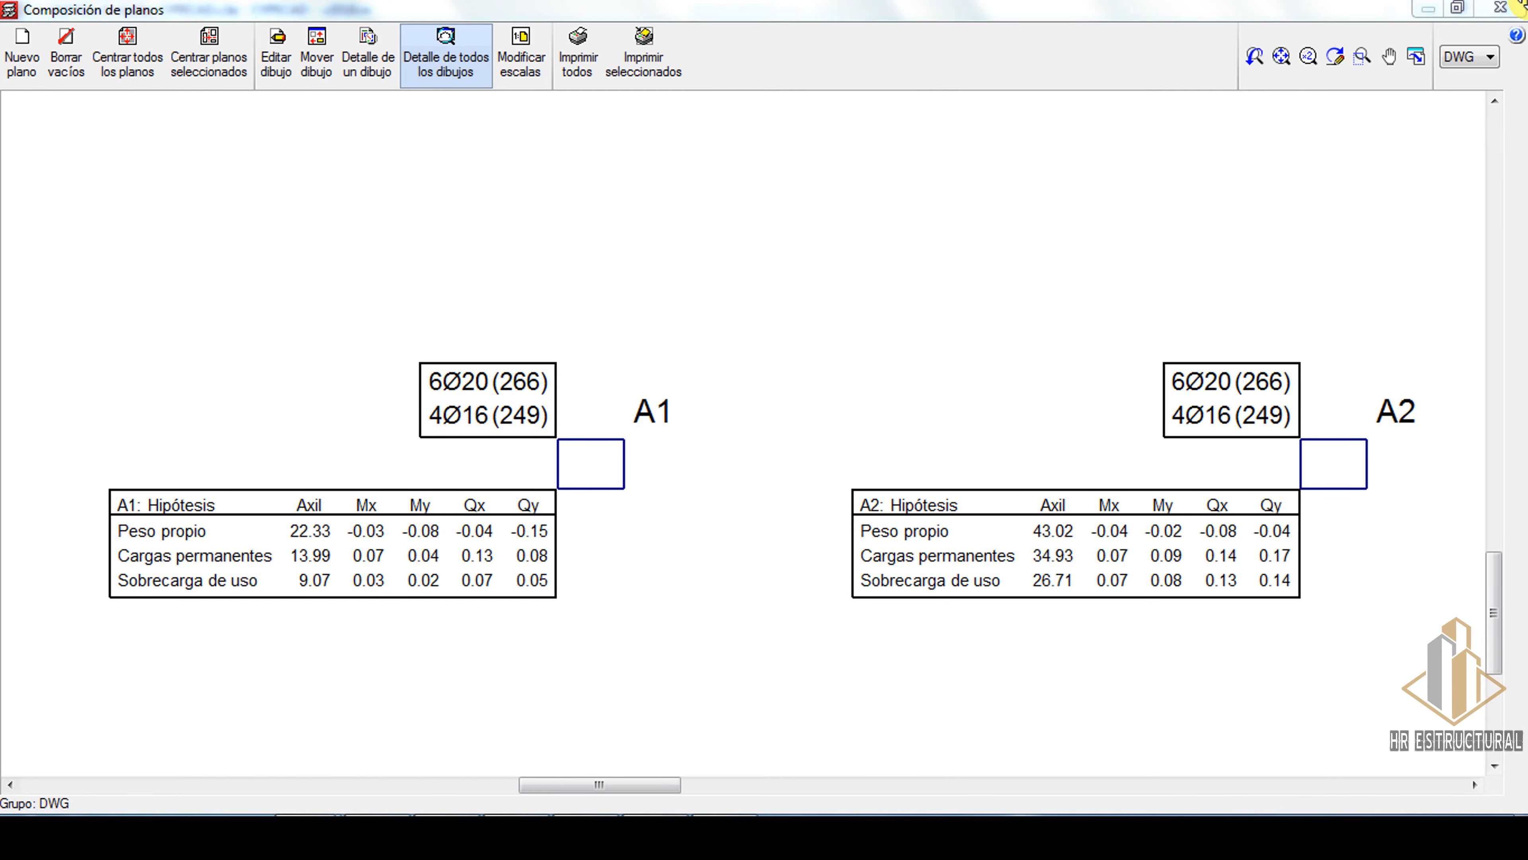
Back in CYPECAD, close the plan composition and open the column schedule editor from column A1 in the results.
{"action": "left_click", "coordinate": [1498, 12]}
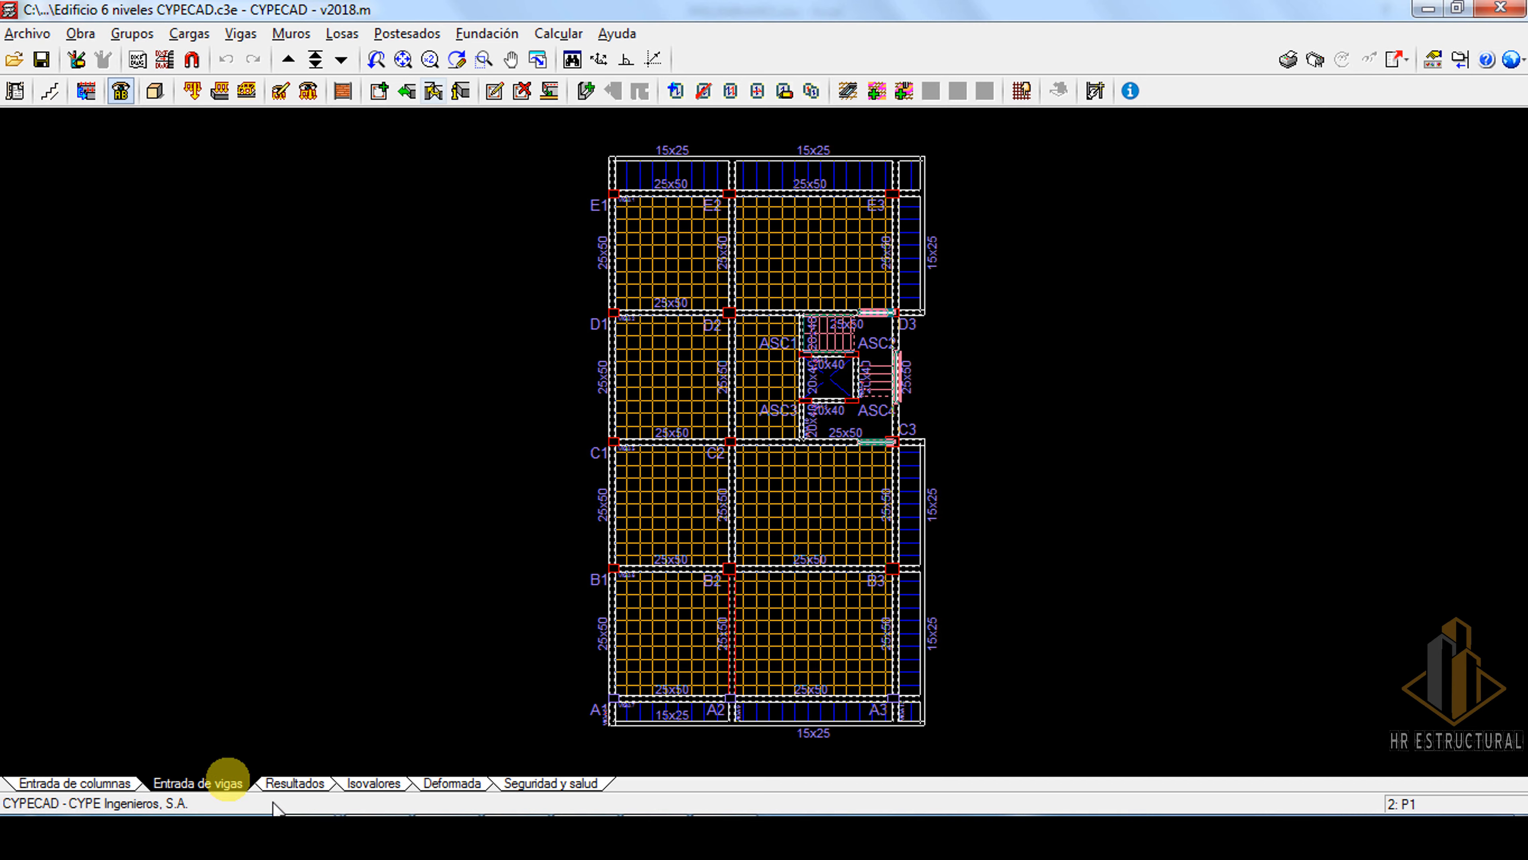
{"action": "left_click", "coordinate": [295, 782]}
{"action": "left_click", "coordinate": [408, 91]}
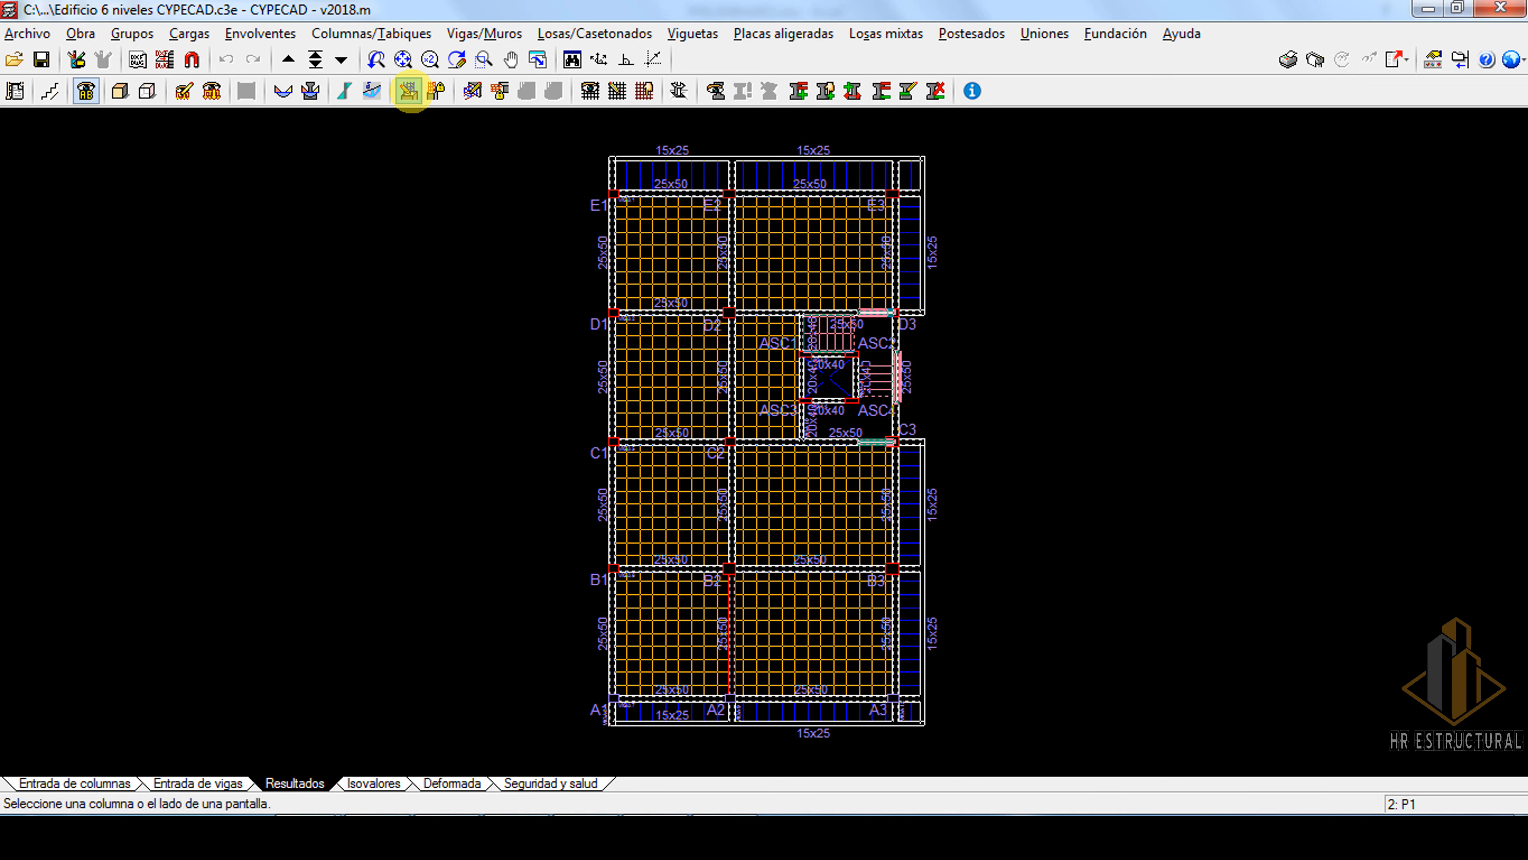
{"action": "left_click", "coordinate": [617, 687]}
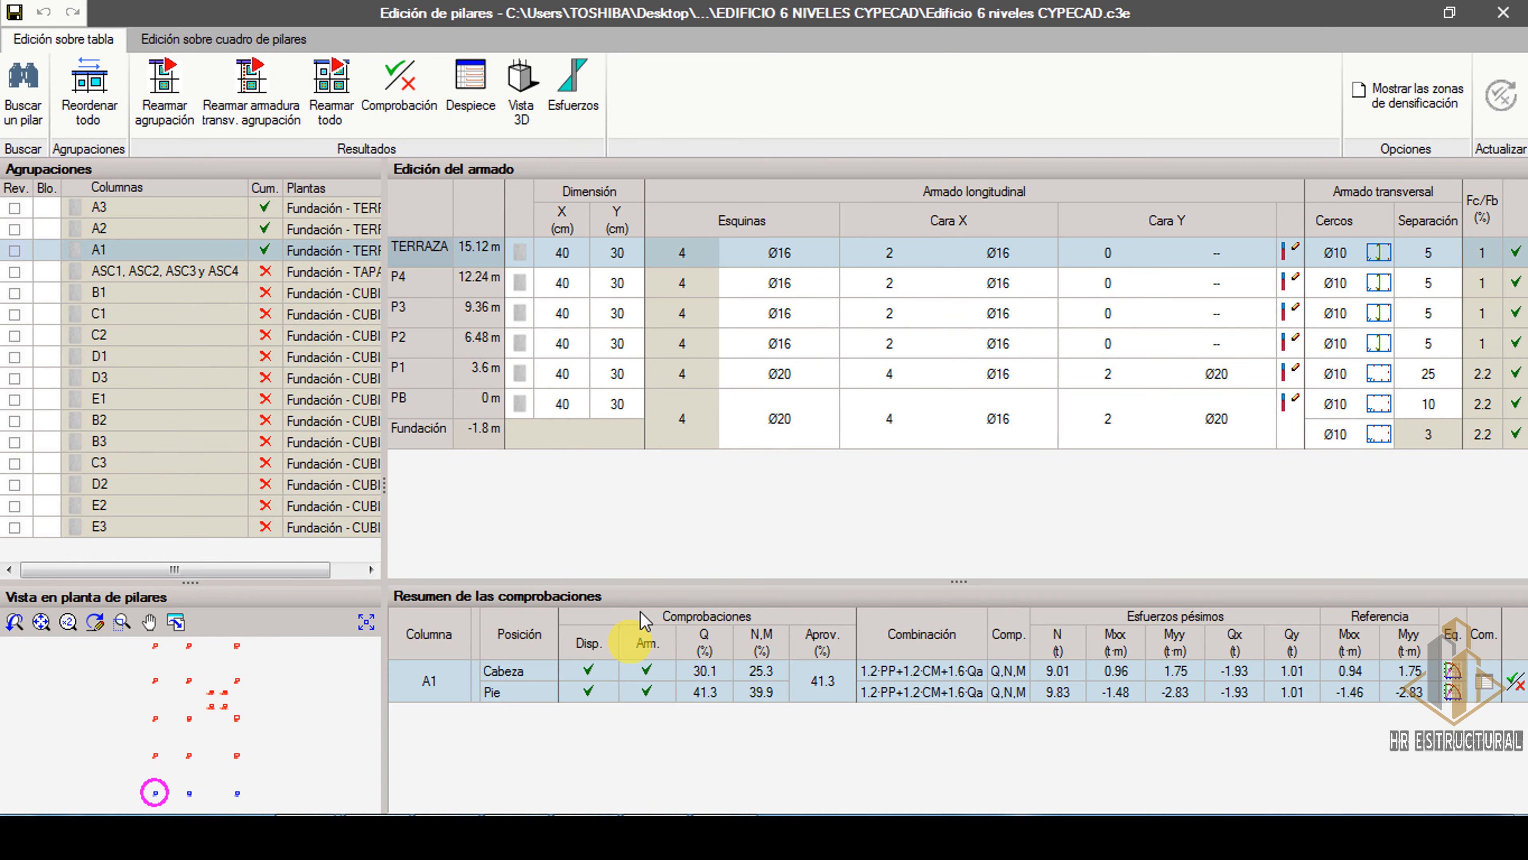
{"action": "left_click", "coordinate": [161, 41]}
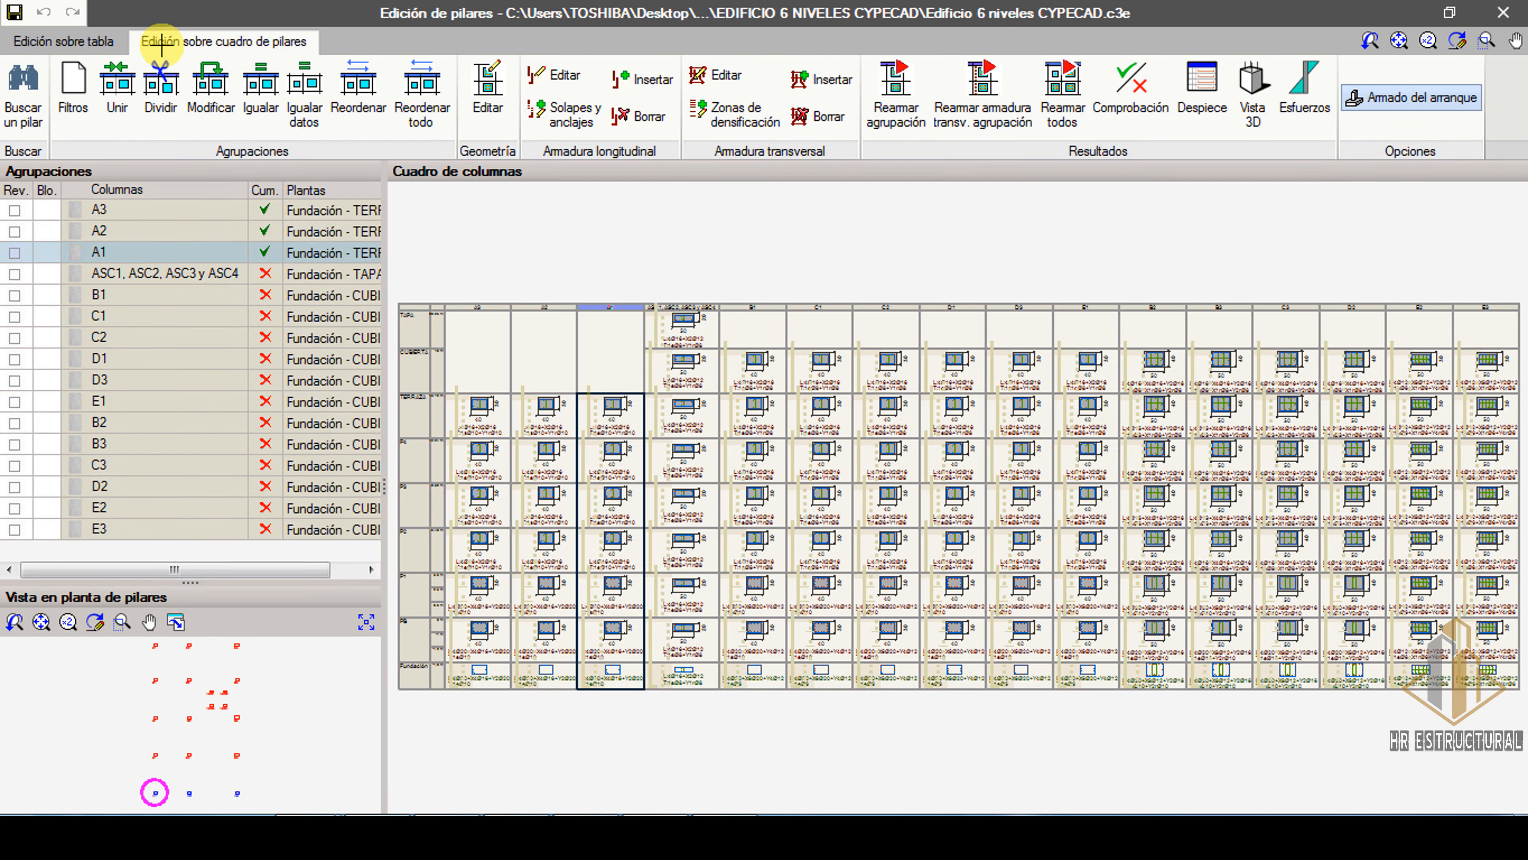
Join columns A1 and A3 into one group in the column schedule.
{"action": "scroll", "coordinate": [464, 325], "scroll_direction": "up", "scroll_amount": 4}
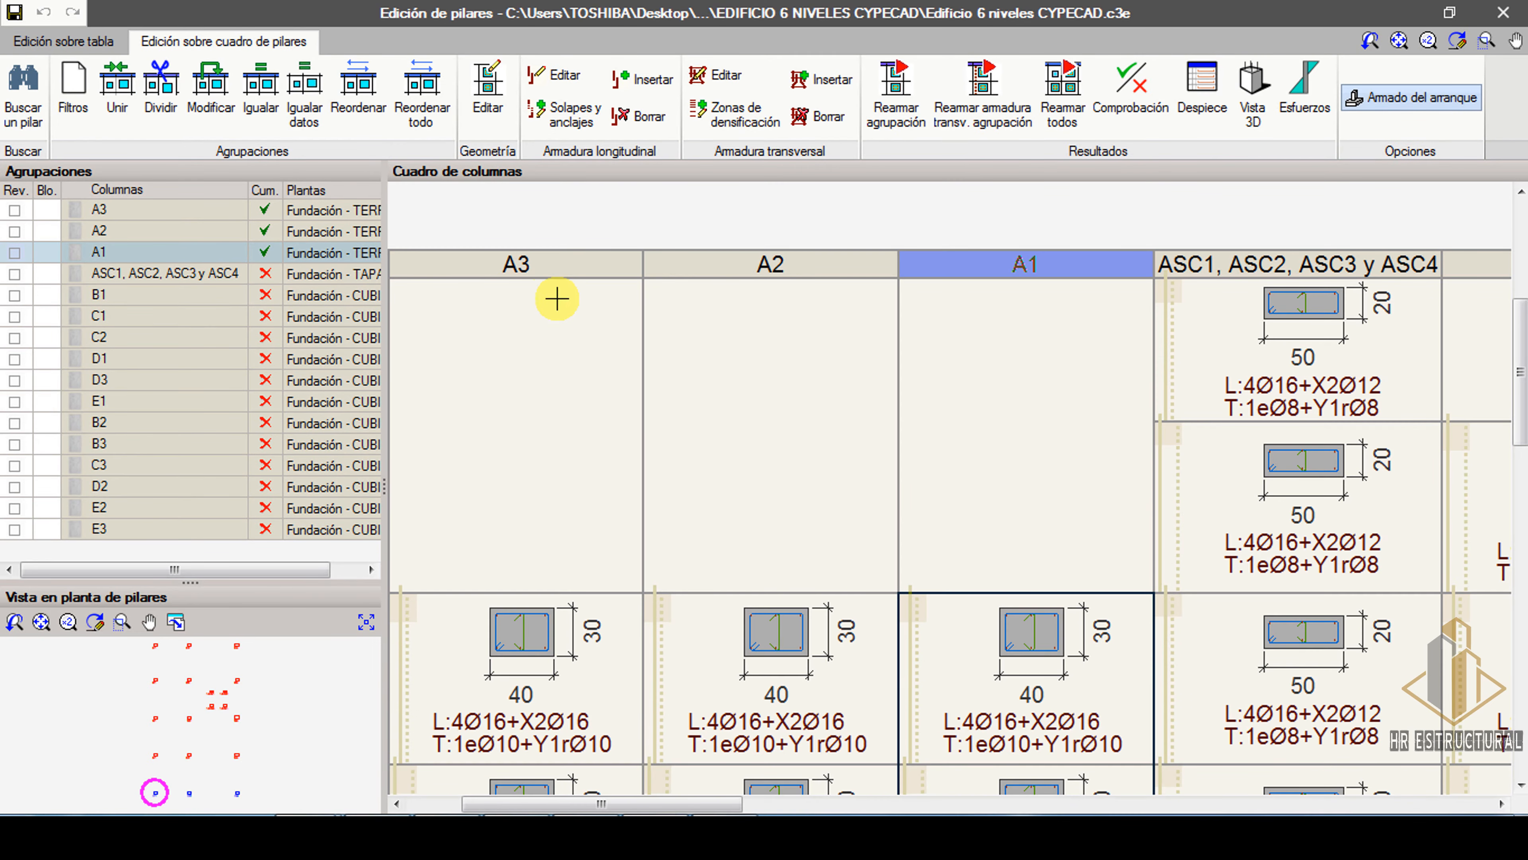
{"action": "left_click", "coordinate": [114, 90]}
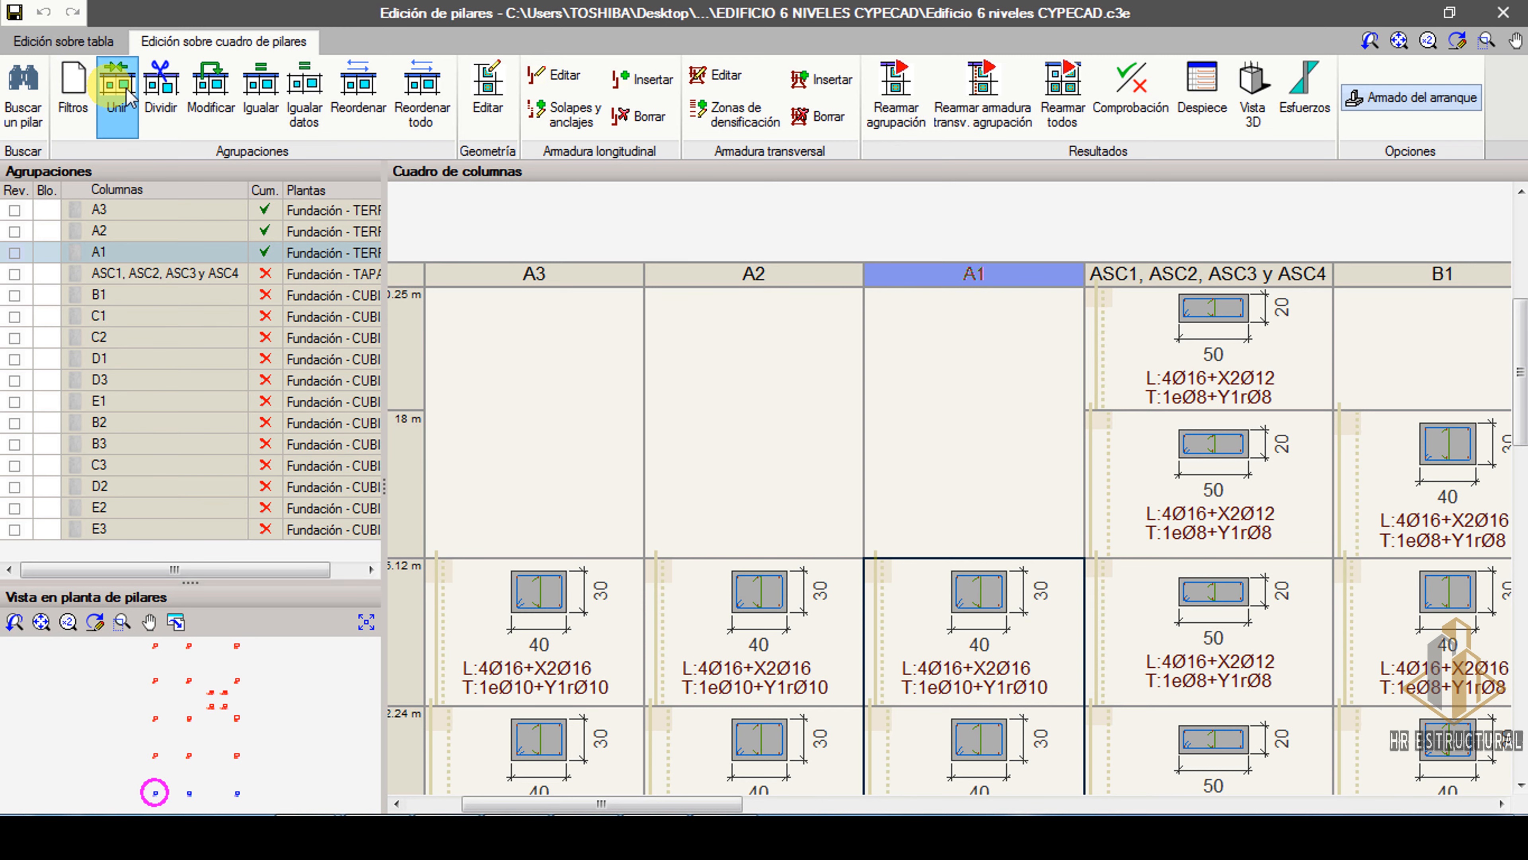
{"action": "left_click", "coordinate": [973, 337]}
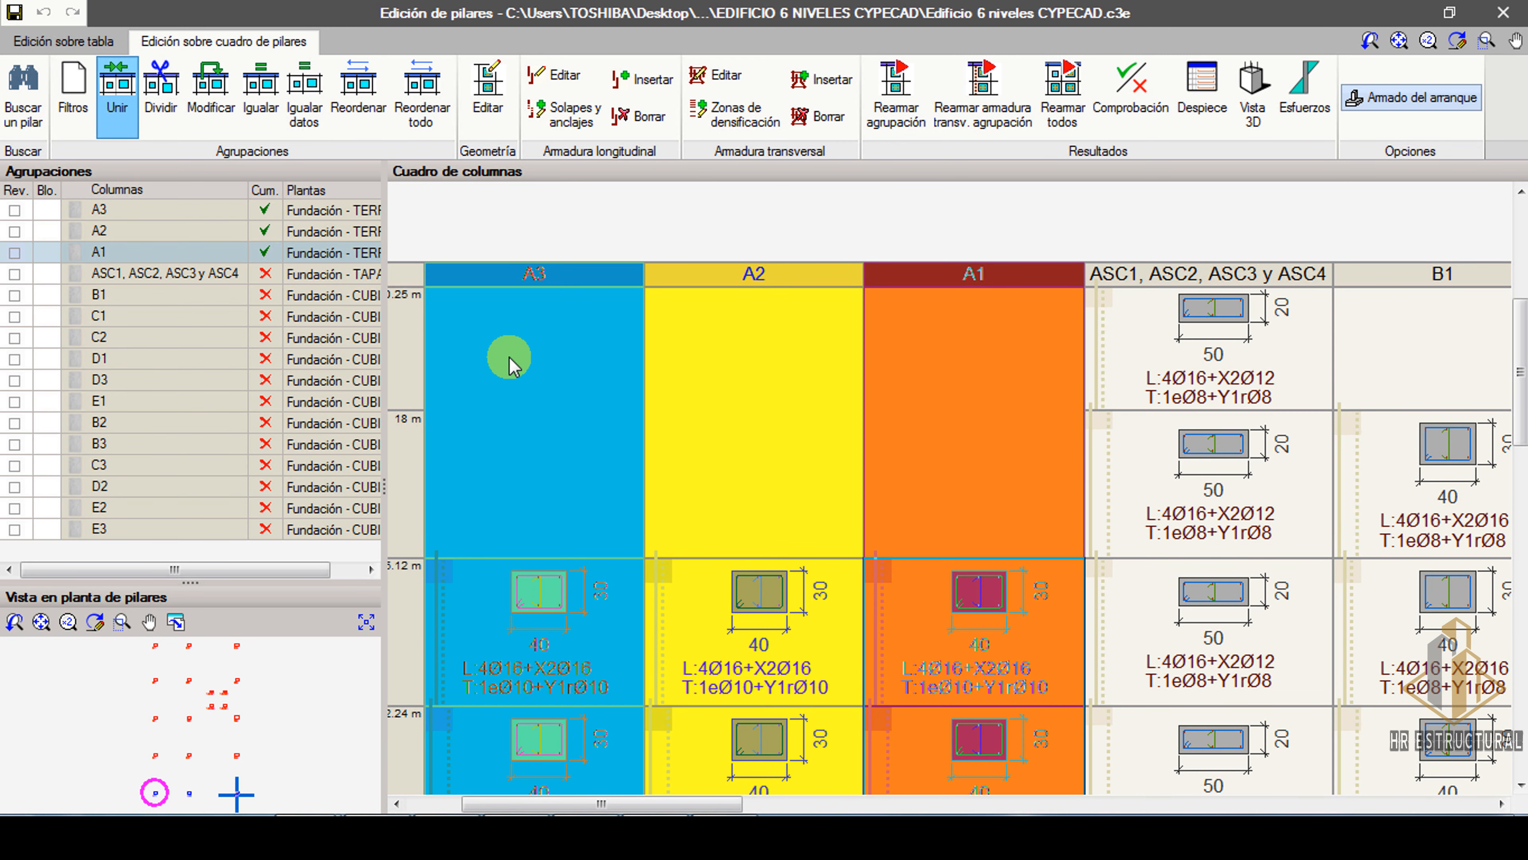
{"action": "left_click", "coordinate": [516, 364]}
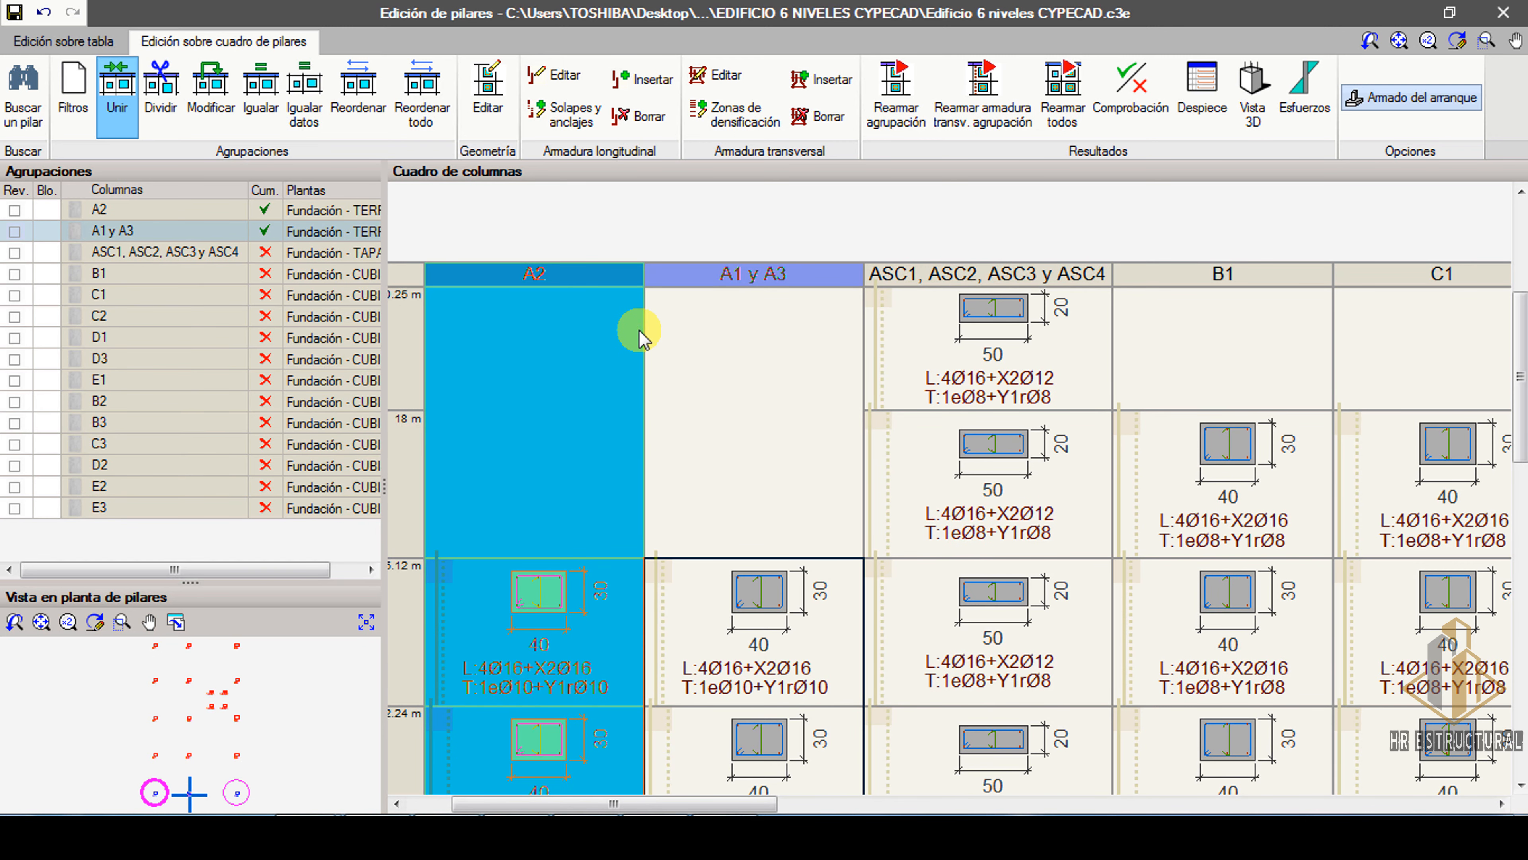
{"action": "scroll", "coordinate": [556, 362], "scroll_direction": "down", "scroll_amount": 2}
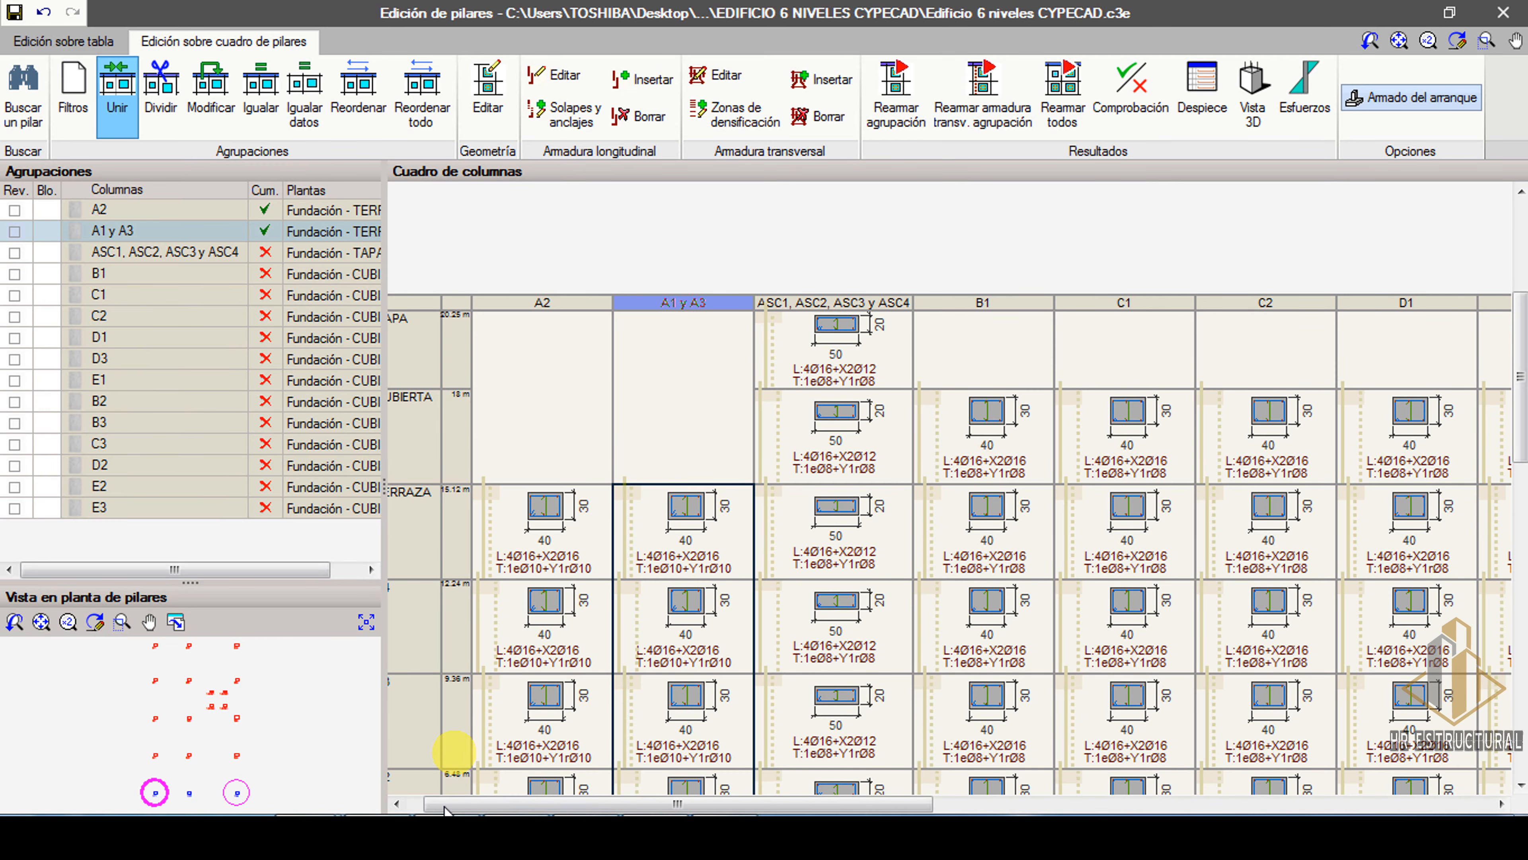
{"action": "left_click", "coordinate": [448, 826]}
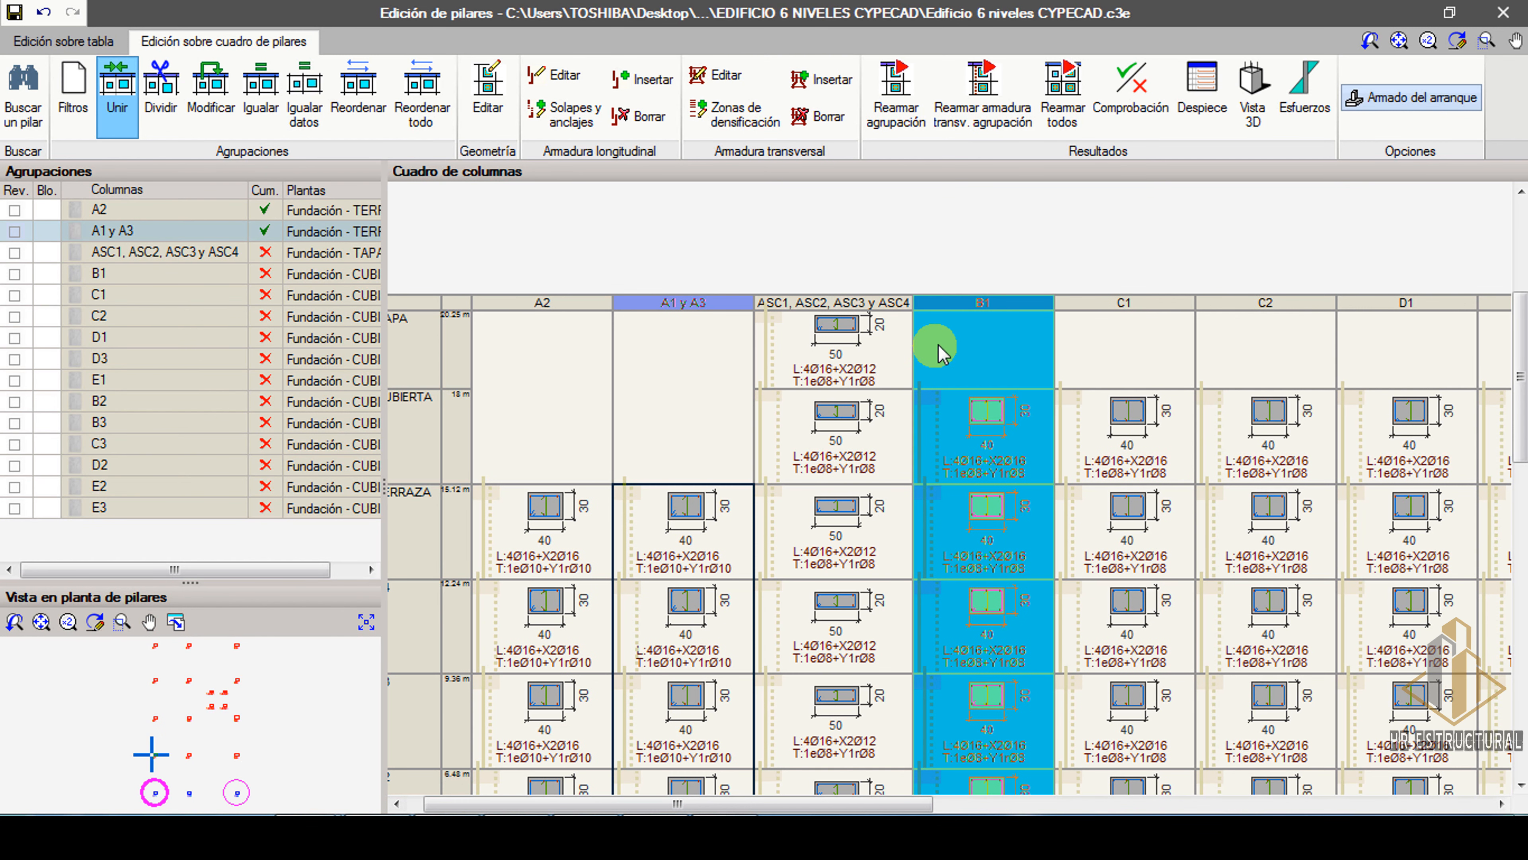
Join columns B1, C1, D1 and E1 into one group in the column schedule.
{"action": "left_click", "coordinate": [972, 332]}
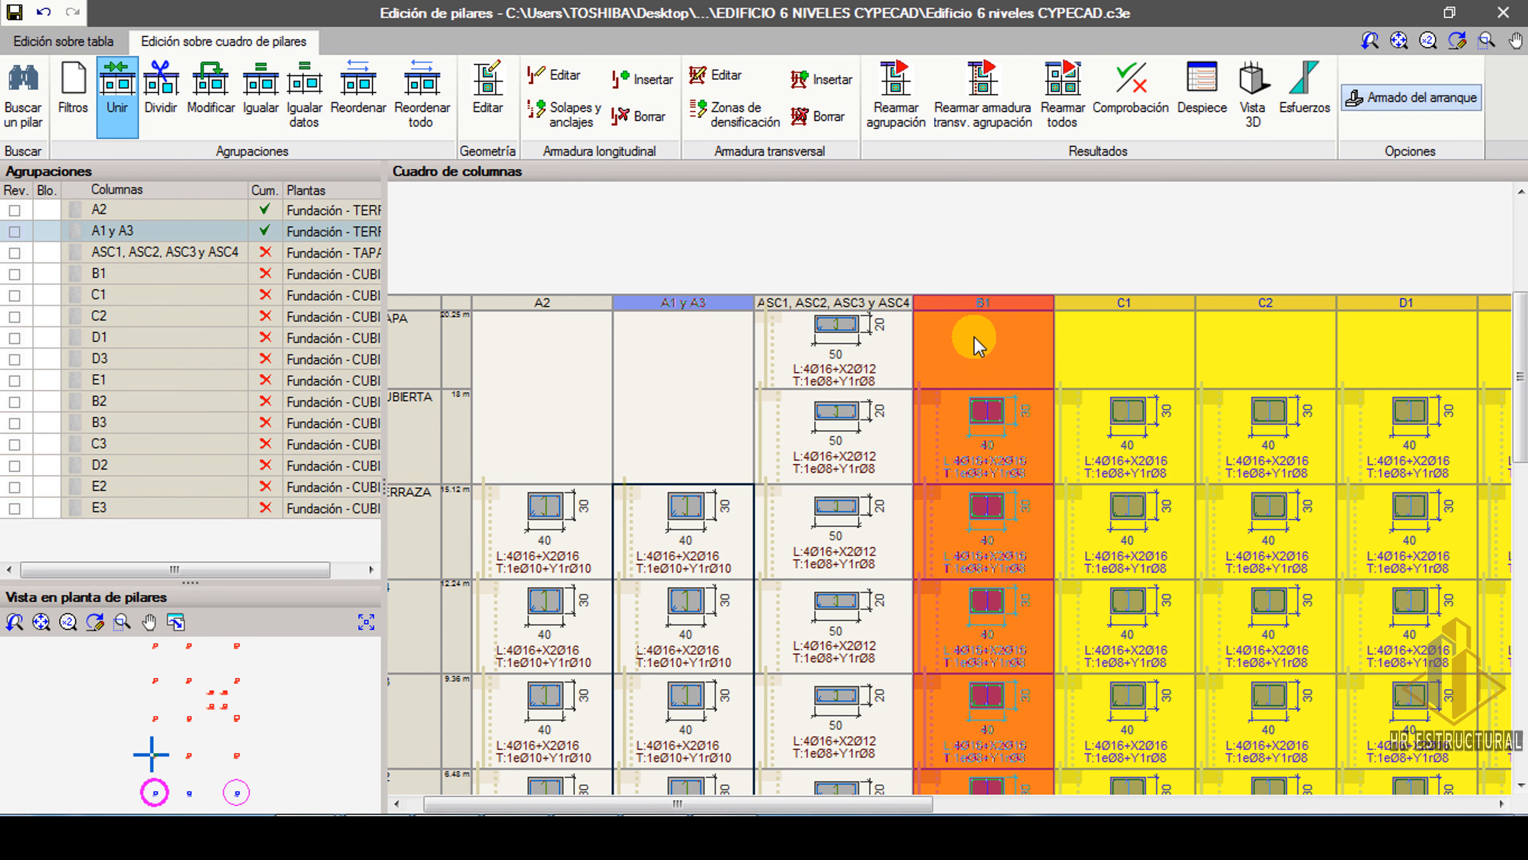
{"action": "left_click", "coordinate": [1137, 357]}
{"action": "left_click", "coordinate": [1378, 335]}
{"action": "left_click_drag", "start_coordinate": [645, 807], "coordinate": [832, 807]}
{"action": "left_click", "coordinate": [1293, 341]}
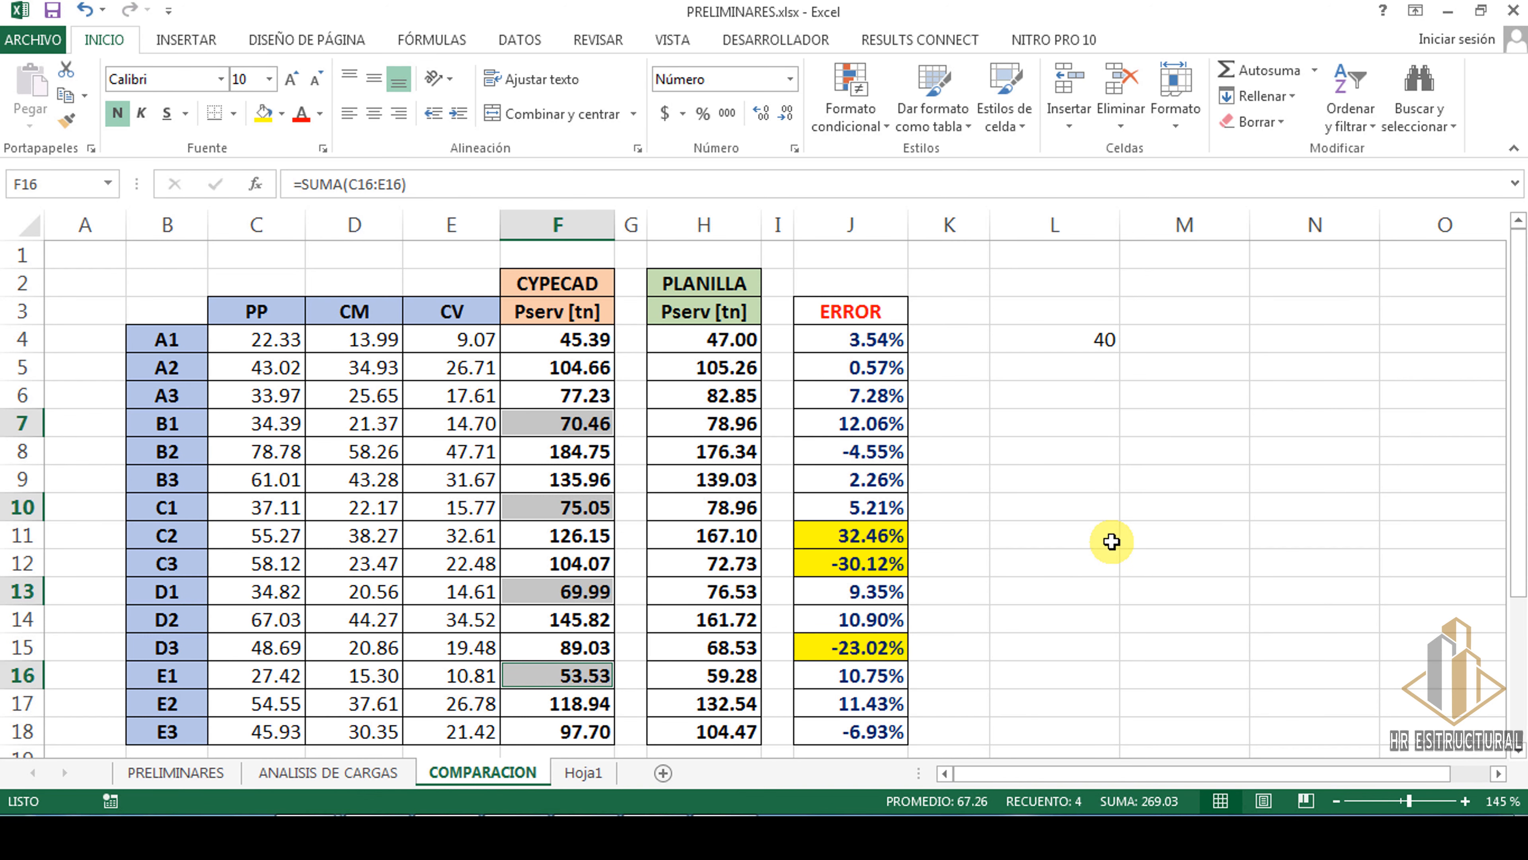
Switch to PRELIMINARES.xlsx in Excel and compare the CYPECAD service loads of columns B3, C2, D2 and E2.
{"action": "left_click", "coordinate": [582, 486]}
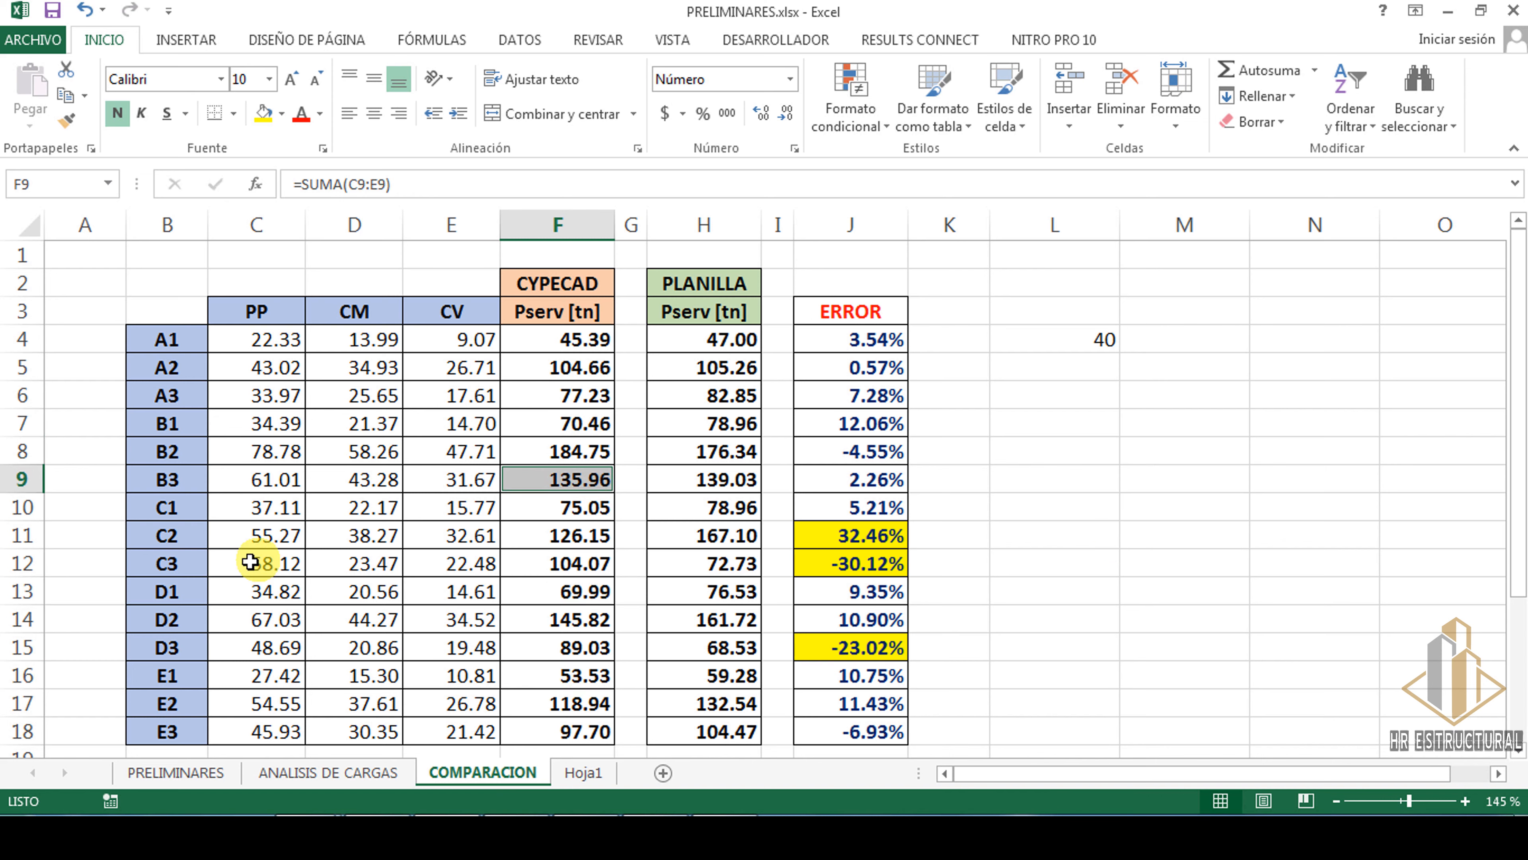
{"action": "left_click", "coordinate": [587, 533], "text": "ctrl"}
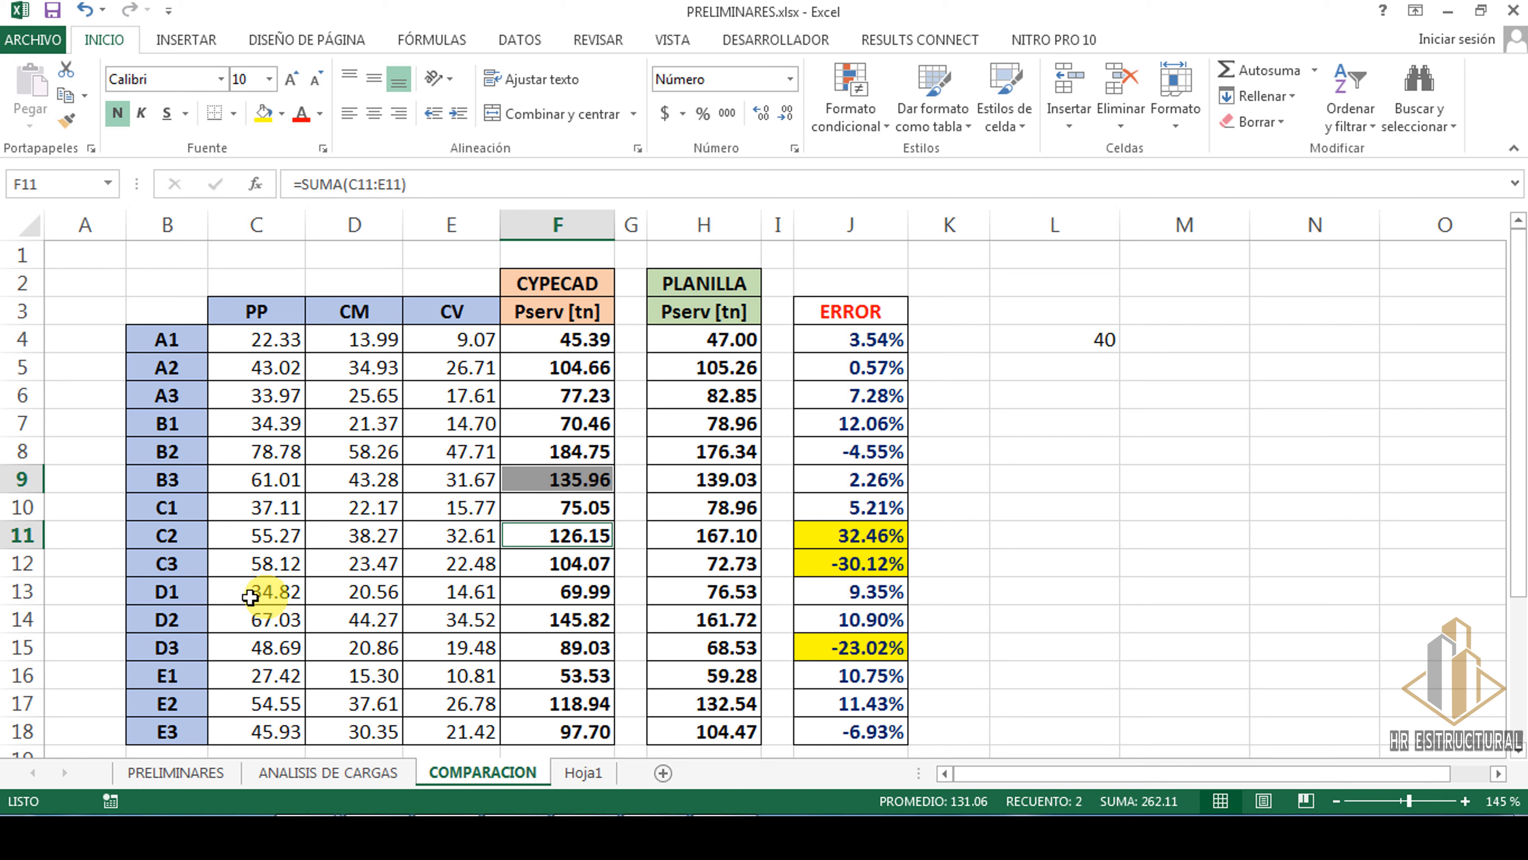
{"action": "left_click", "coordinate": [587, 620], "text": "ctrl"}
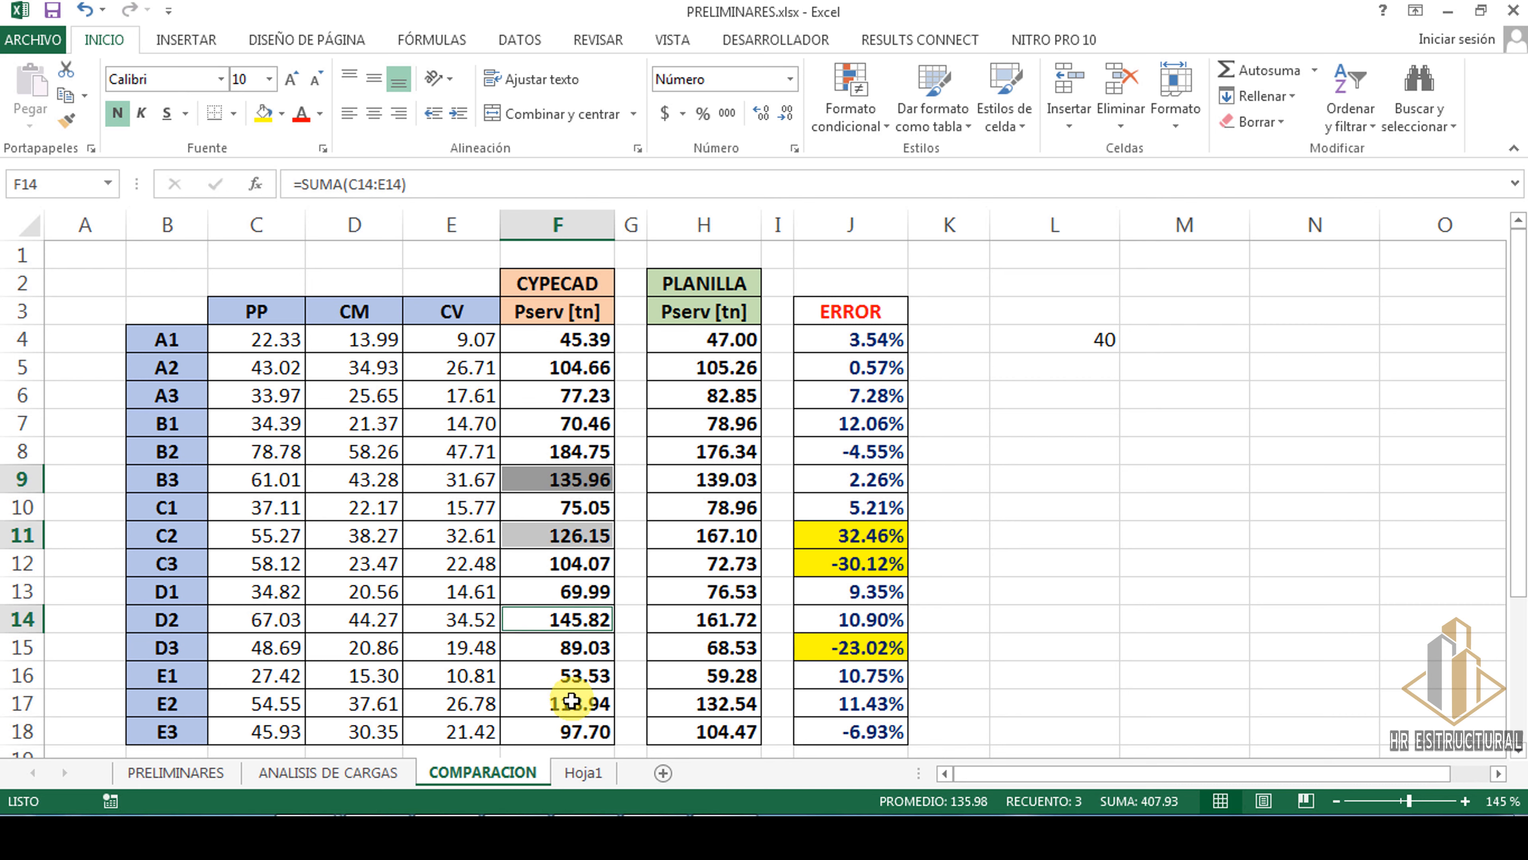
{"action": "left_click", "coordinate": [556, 701], "text": "ctrl"}
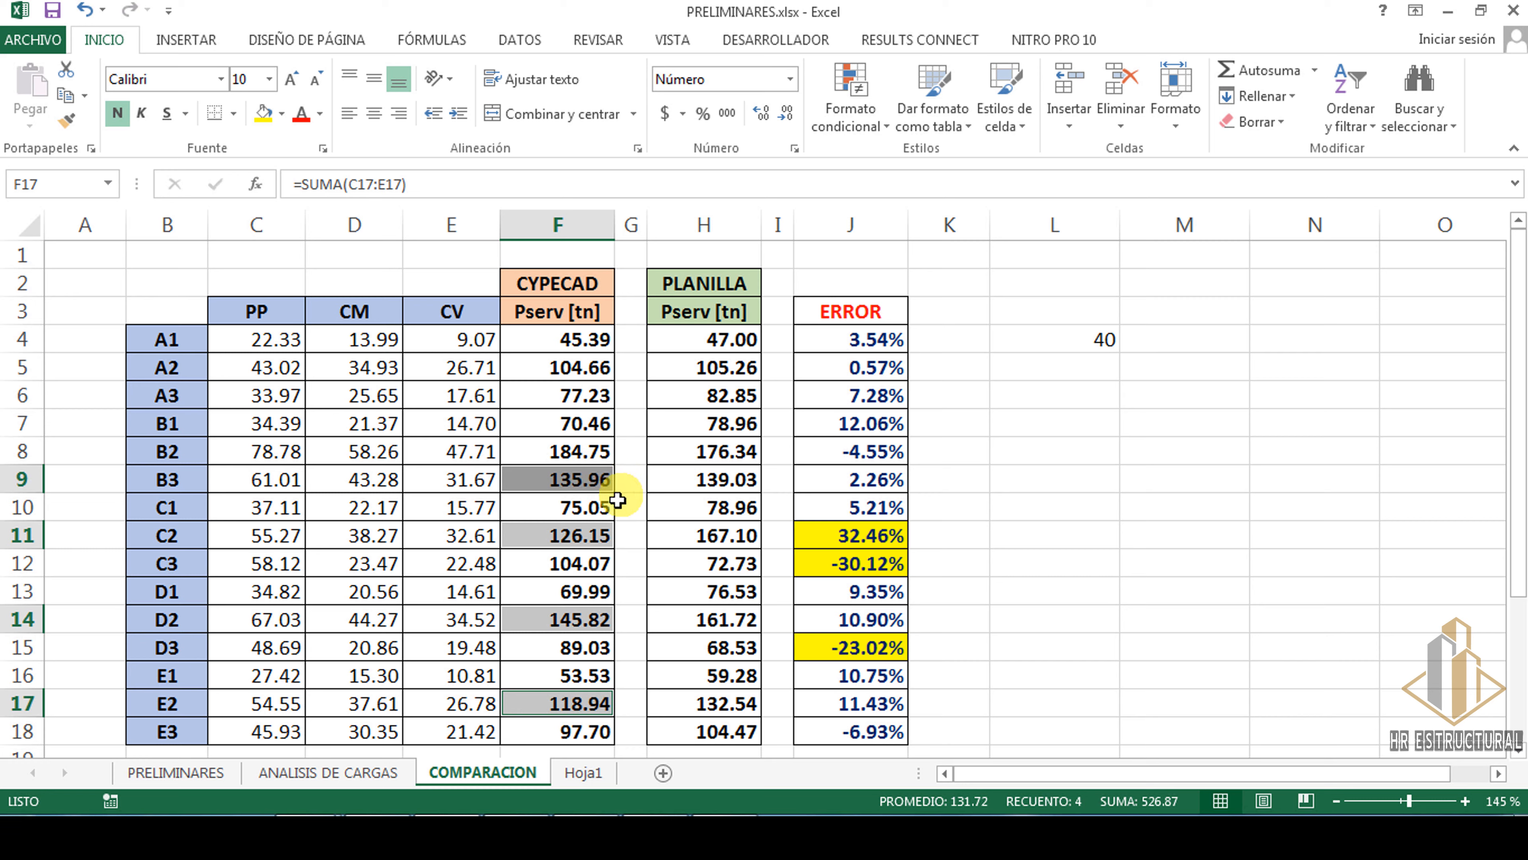
Back in CYPECAD, join columns B3, C2, D2 and E2 into one group in the column schedule.
{"action": "key", "text": "alt+Tab"}
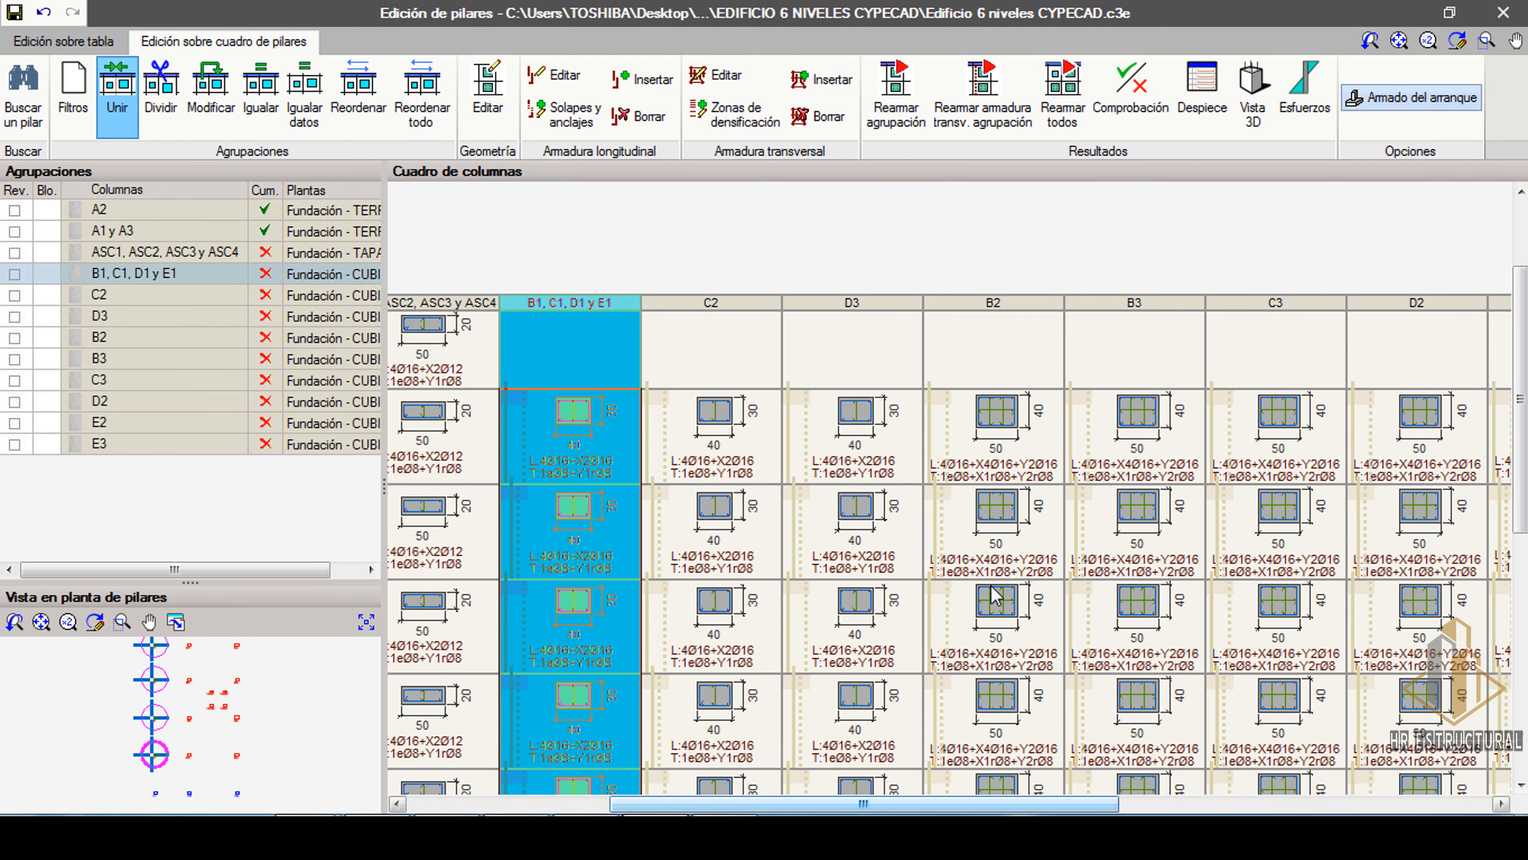
{"action": "left_click", "coordinate": [110, 108]}
{"action": "left_click", "coordinate": [999, 353]}
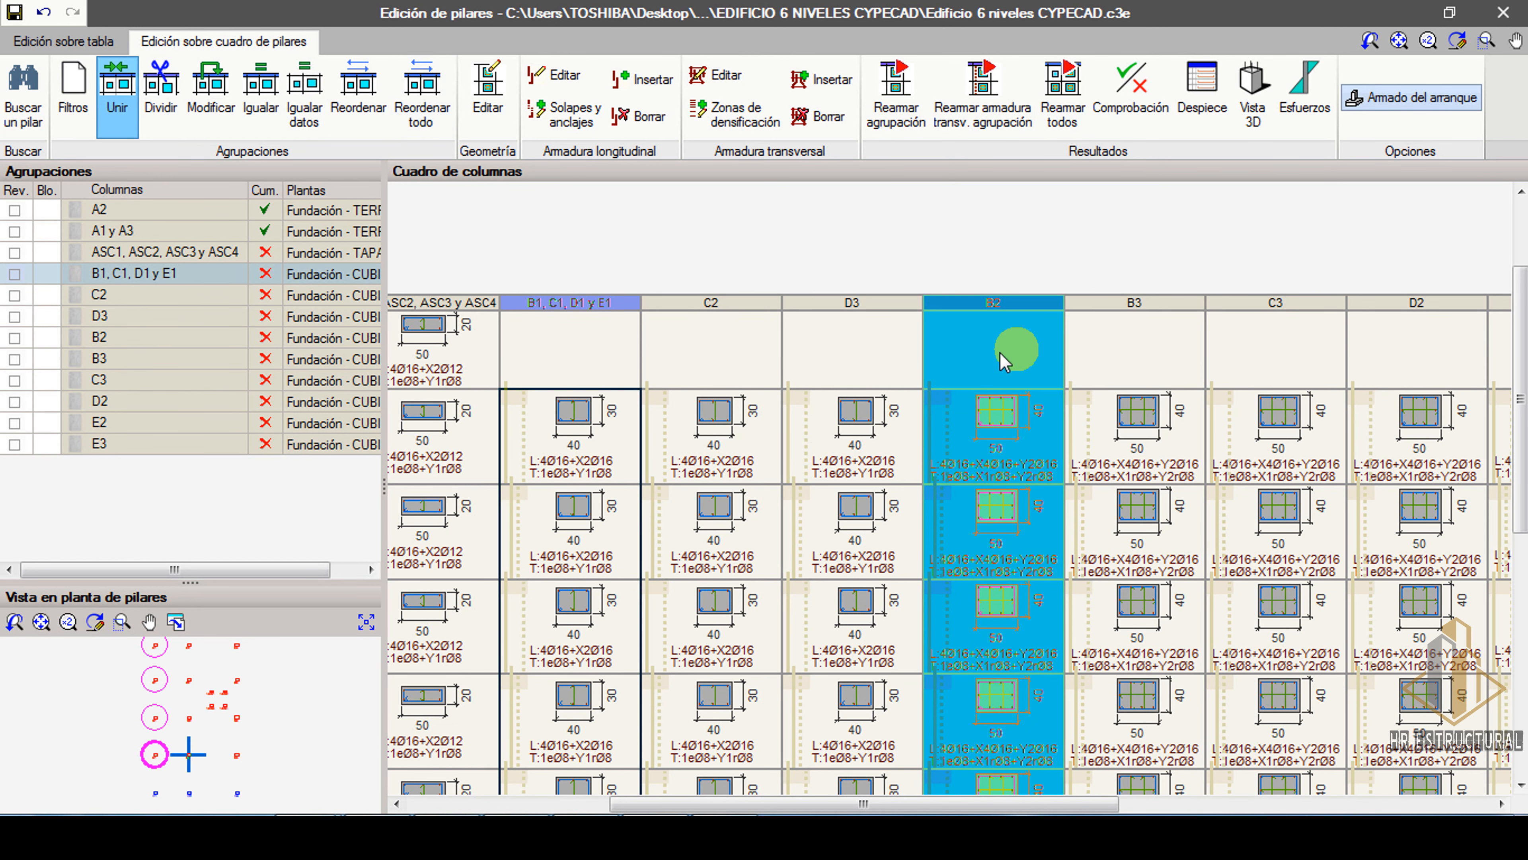
{"action": "left_click", "coordinate": [1130, 368]}
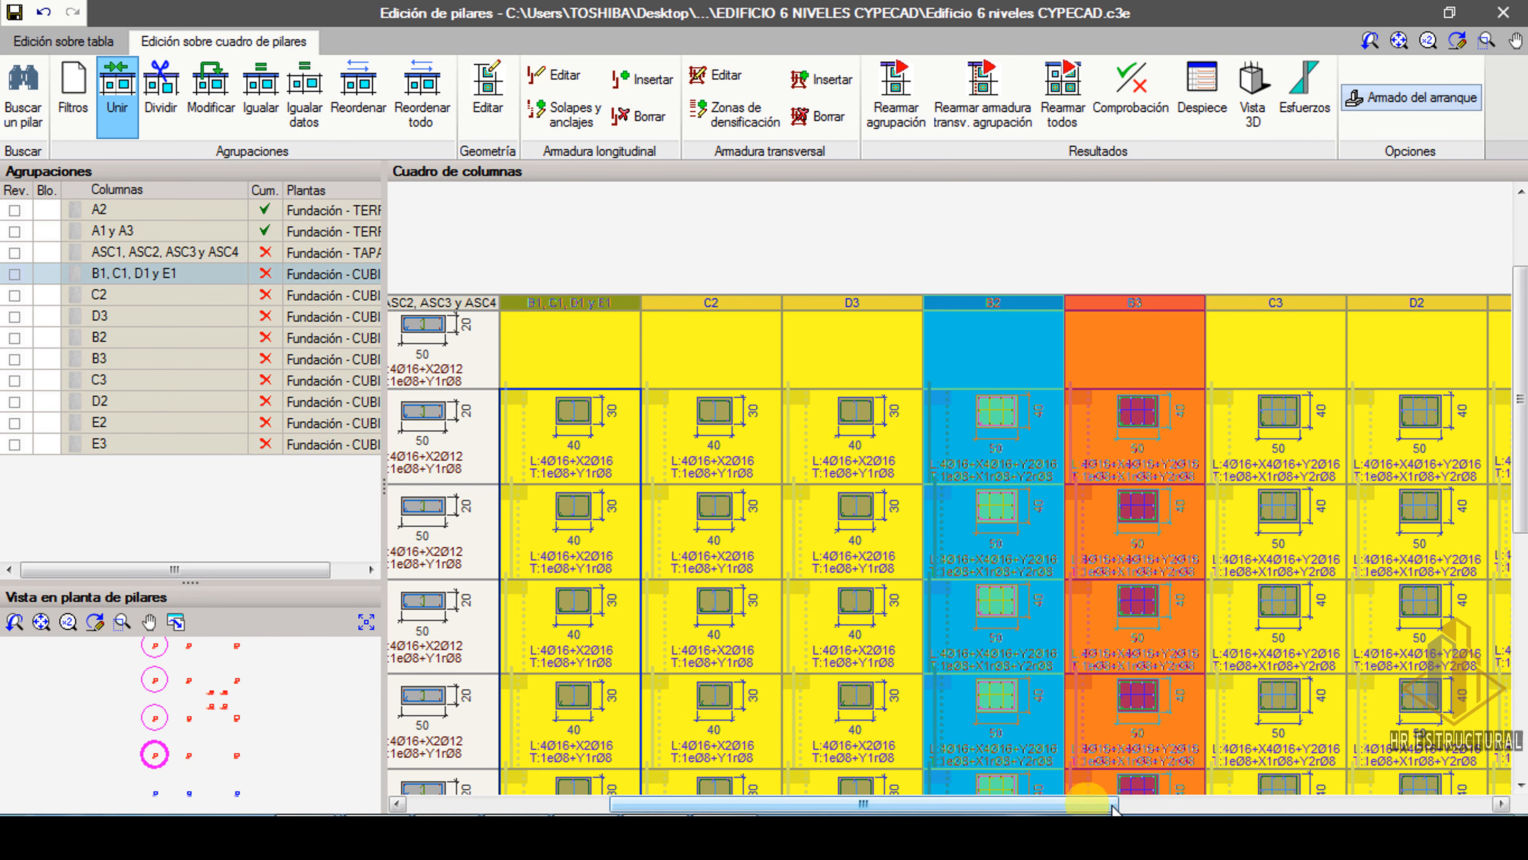
{"action": "left_click_drag", "start_coordinate": [1065, 804], "coordinate": [1148, 804]}
{"action": "left_click", "coordinate": [1228, 523]}
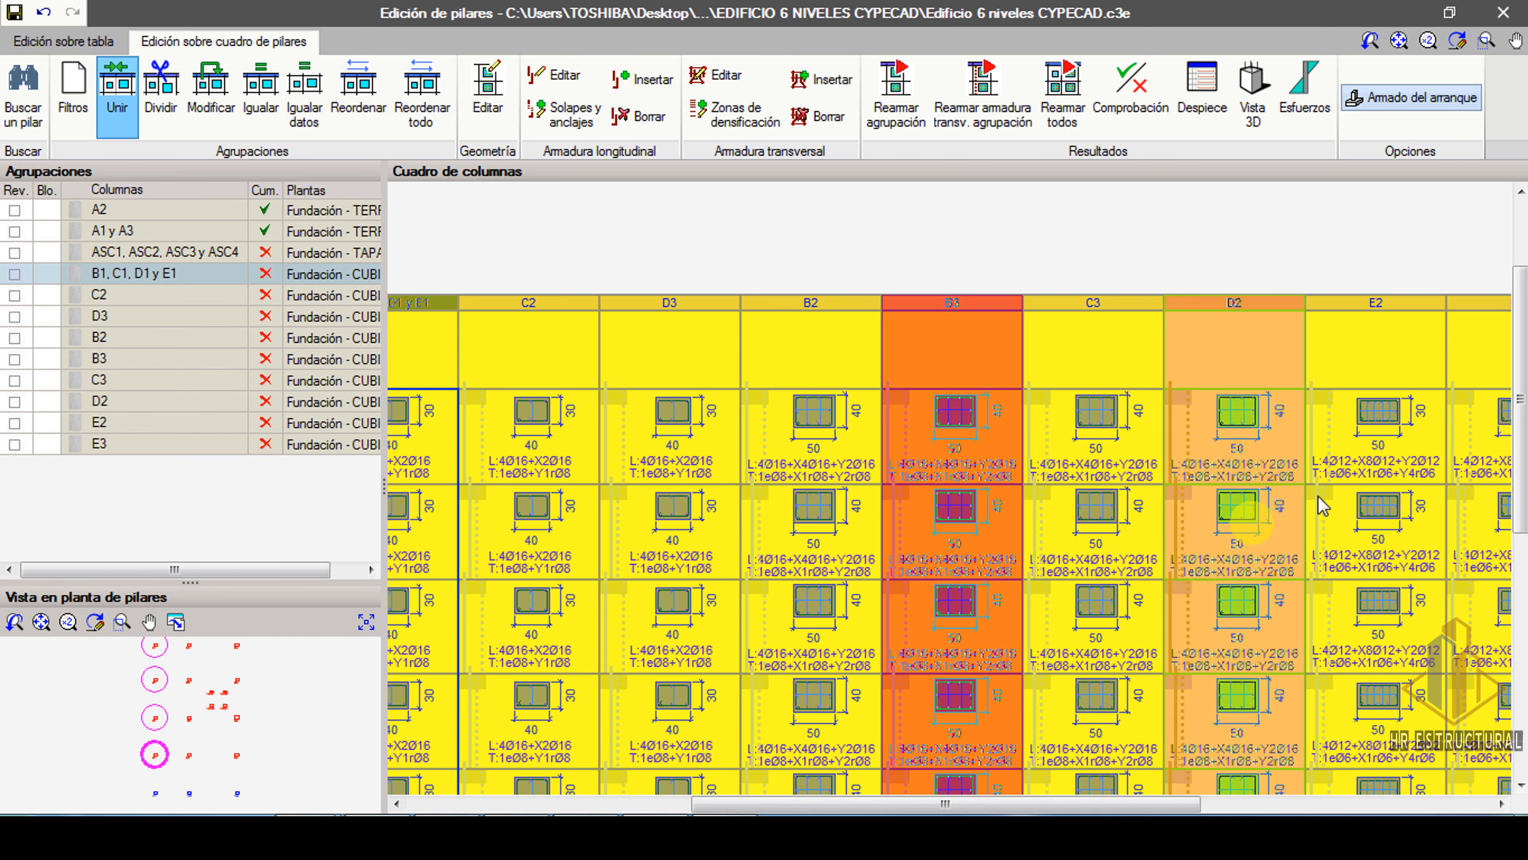
{"action": "left_click", "coordinate": [1346, 491]}
{"action": "left_click_drag", "start_coordinate": [1134, 803], "coordinate": [1163, 804]}
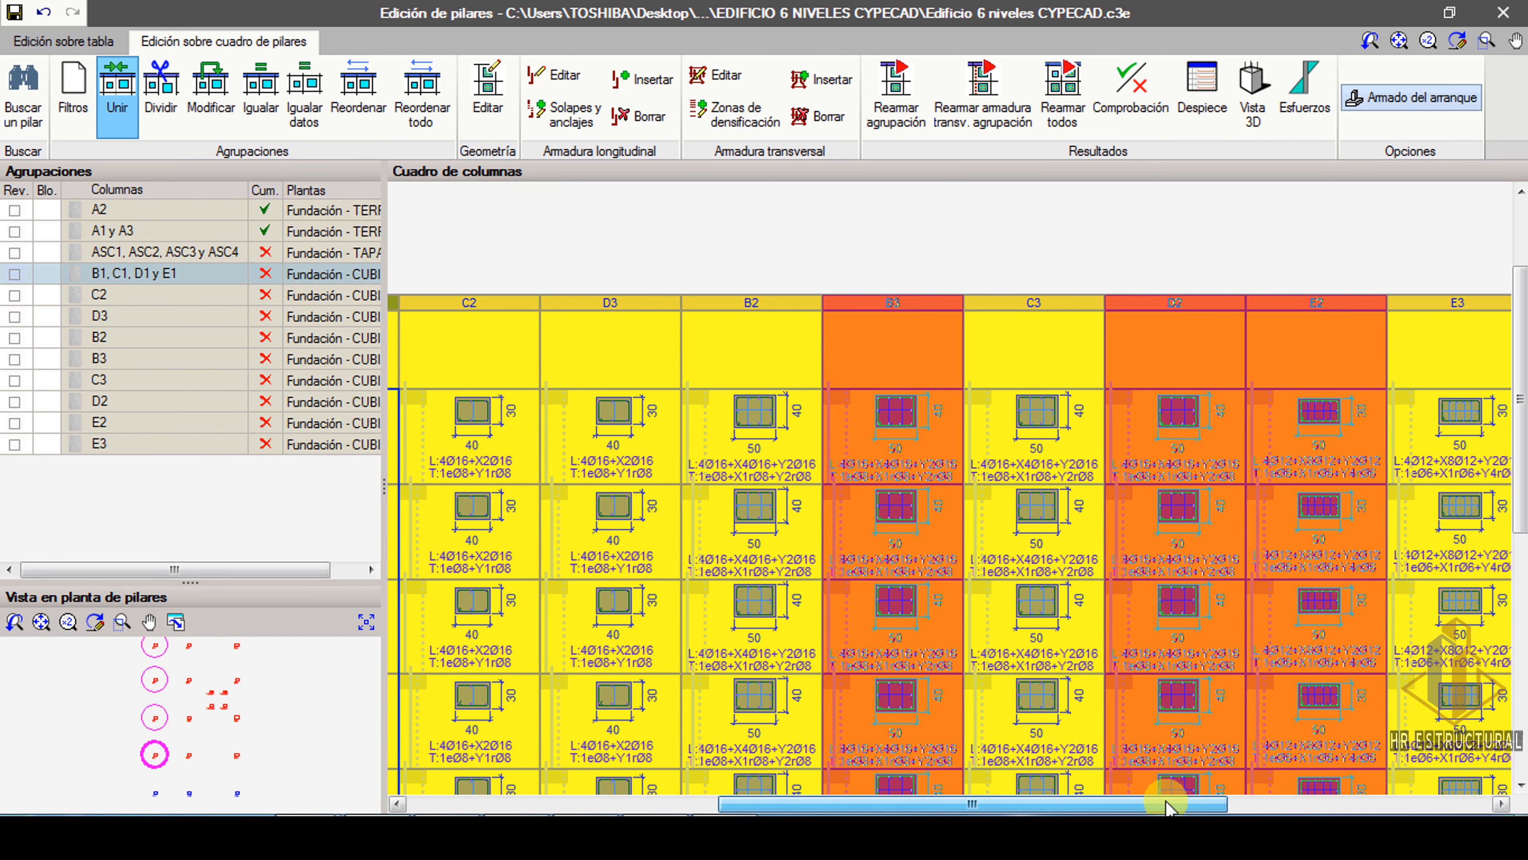
{"action": "left_click", "coordinate": [516, 516]}
{"action": "right_click", "coordinate": [516, 517]}
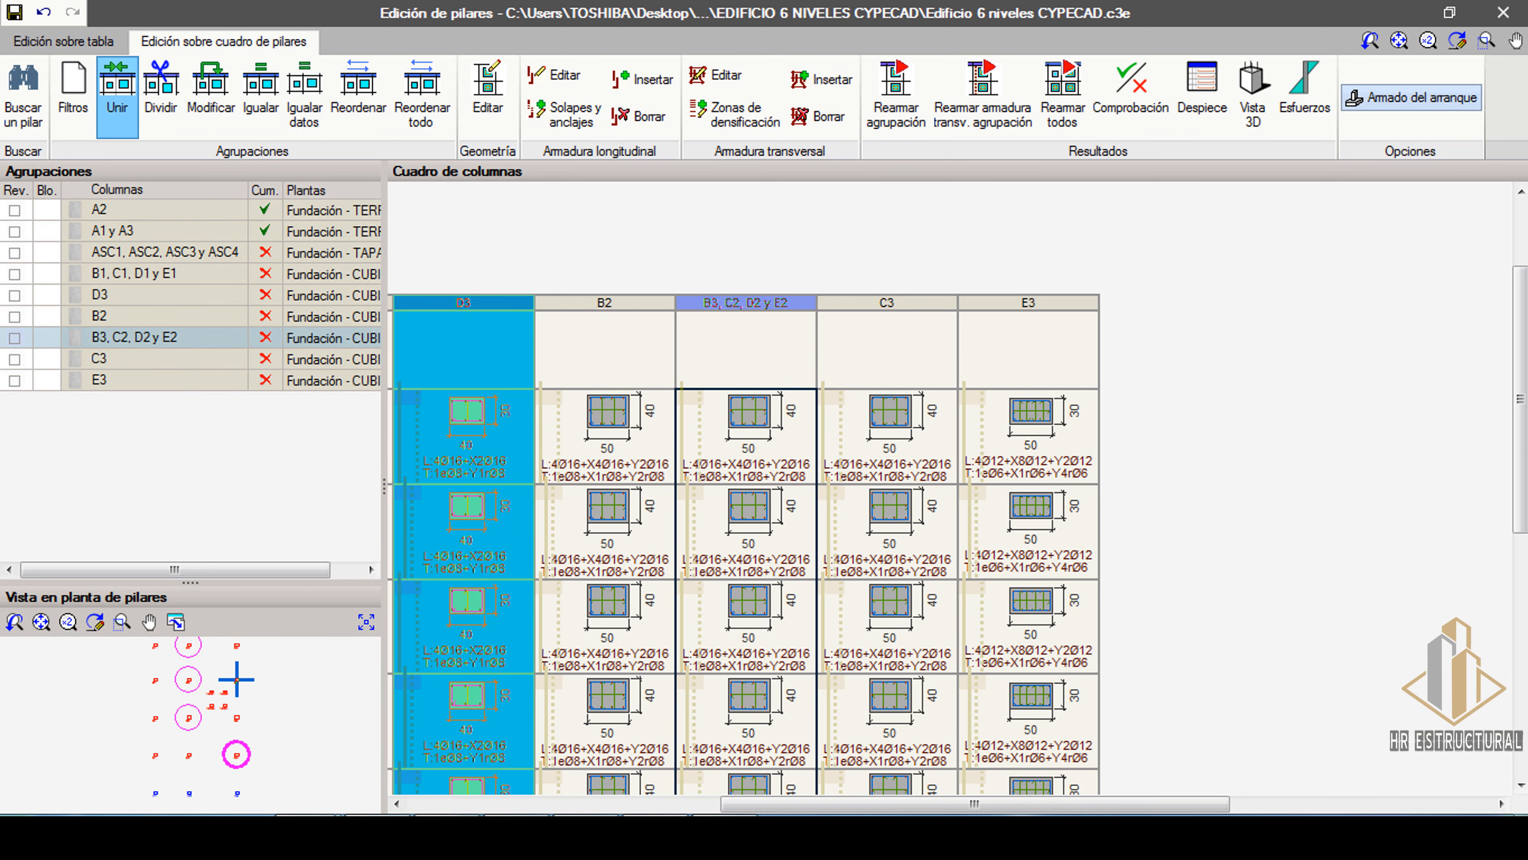
Switch to Excel and check the CYPECAD service load of column B2, and compare those of columns C3, D3 and E3.
{"action": "left_click", "coordinate": [432, 831]}
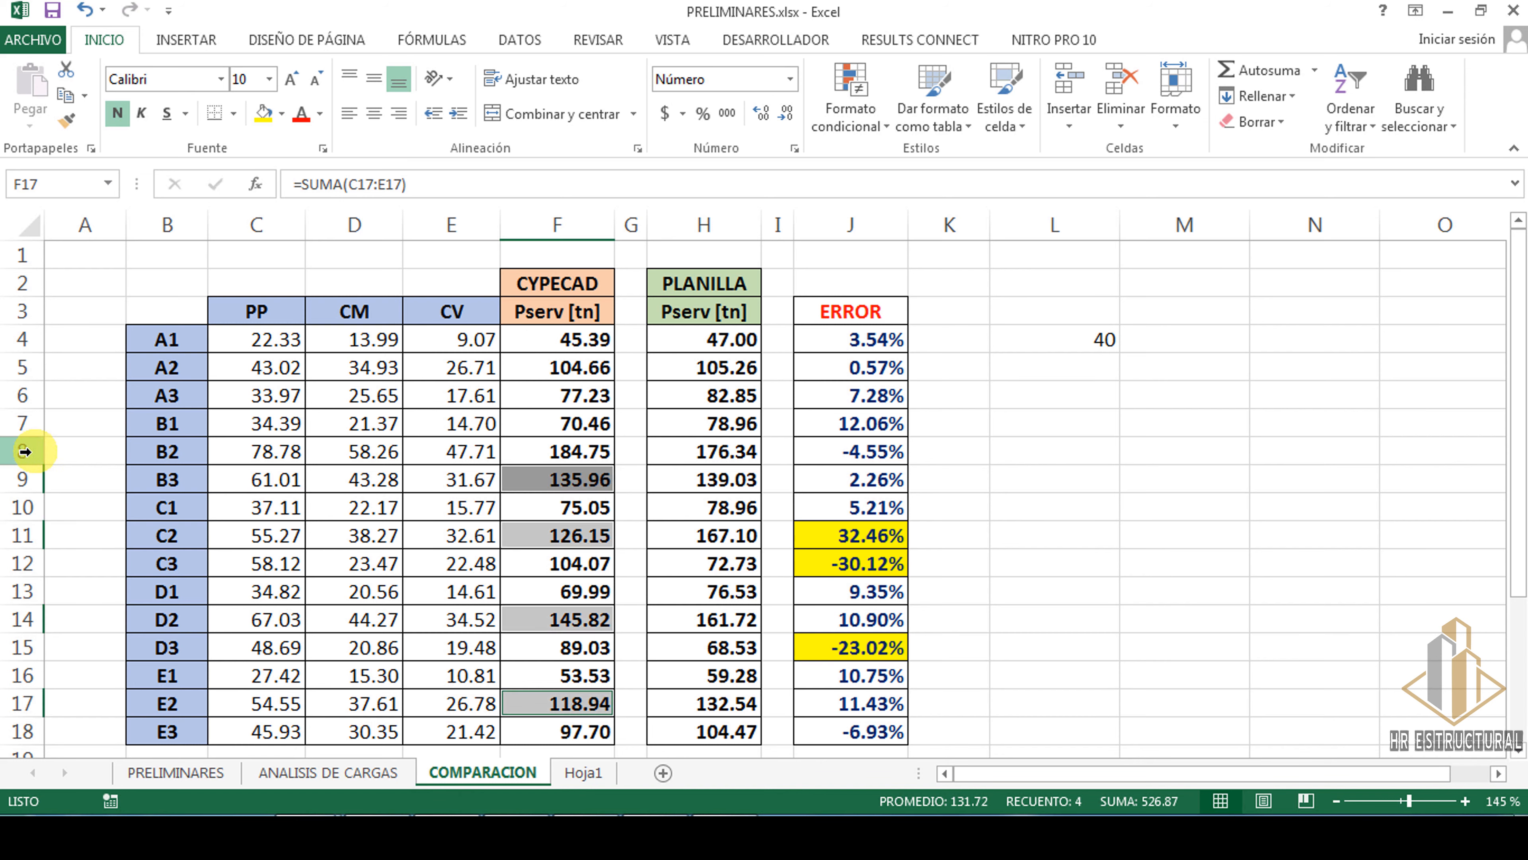
{"action": "left_click", "coordinate": [19, 450]}
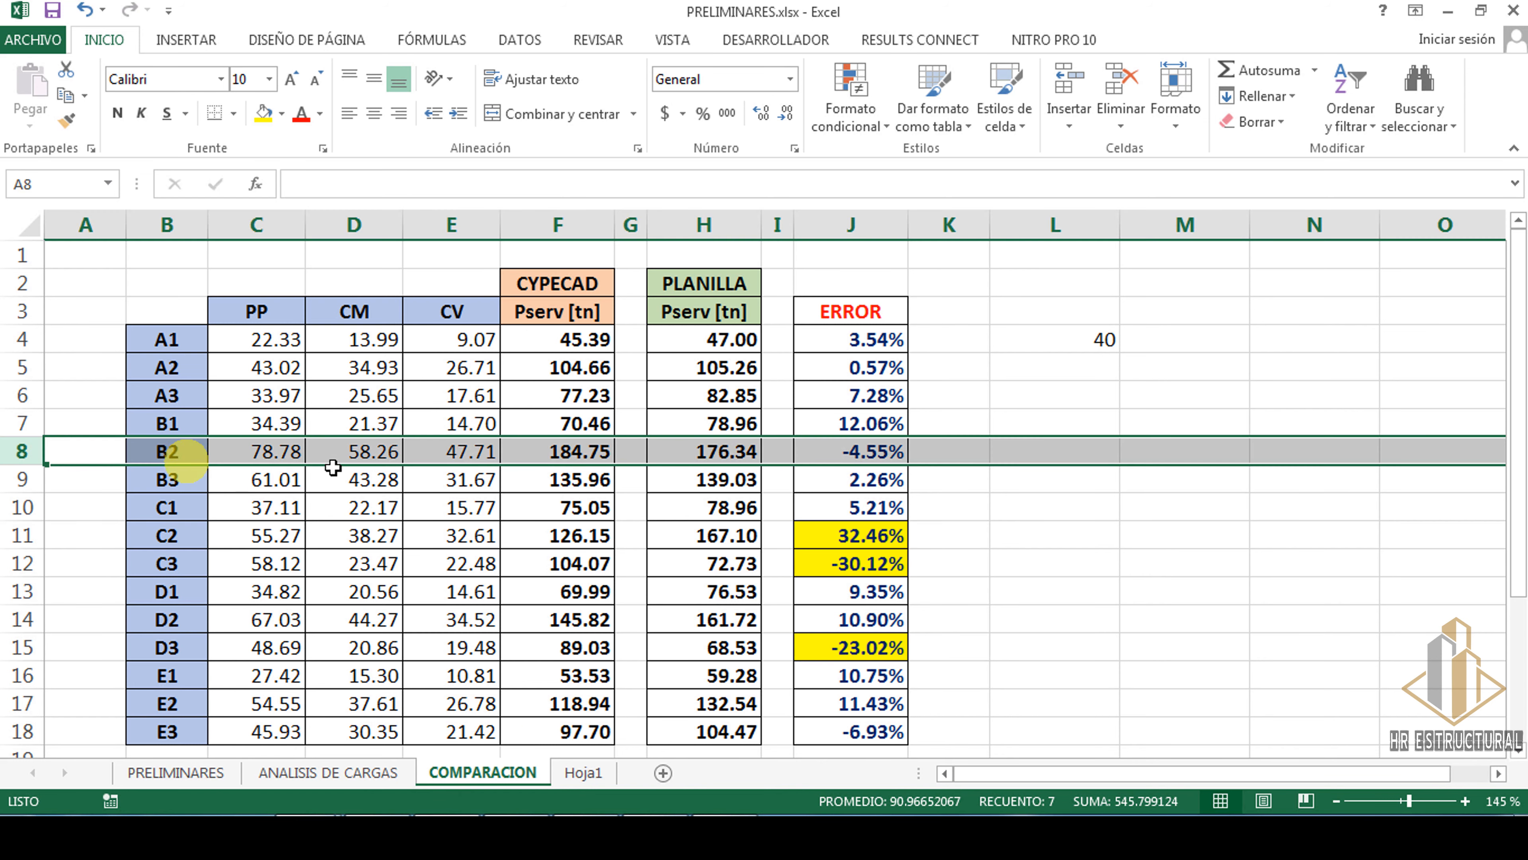
{"action": "left_click", "coordinate": [527, 455]}
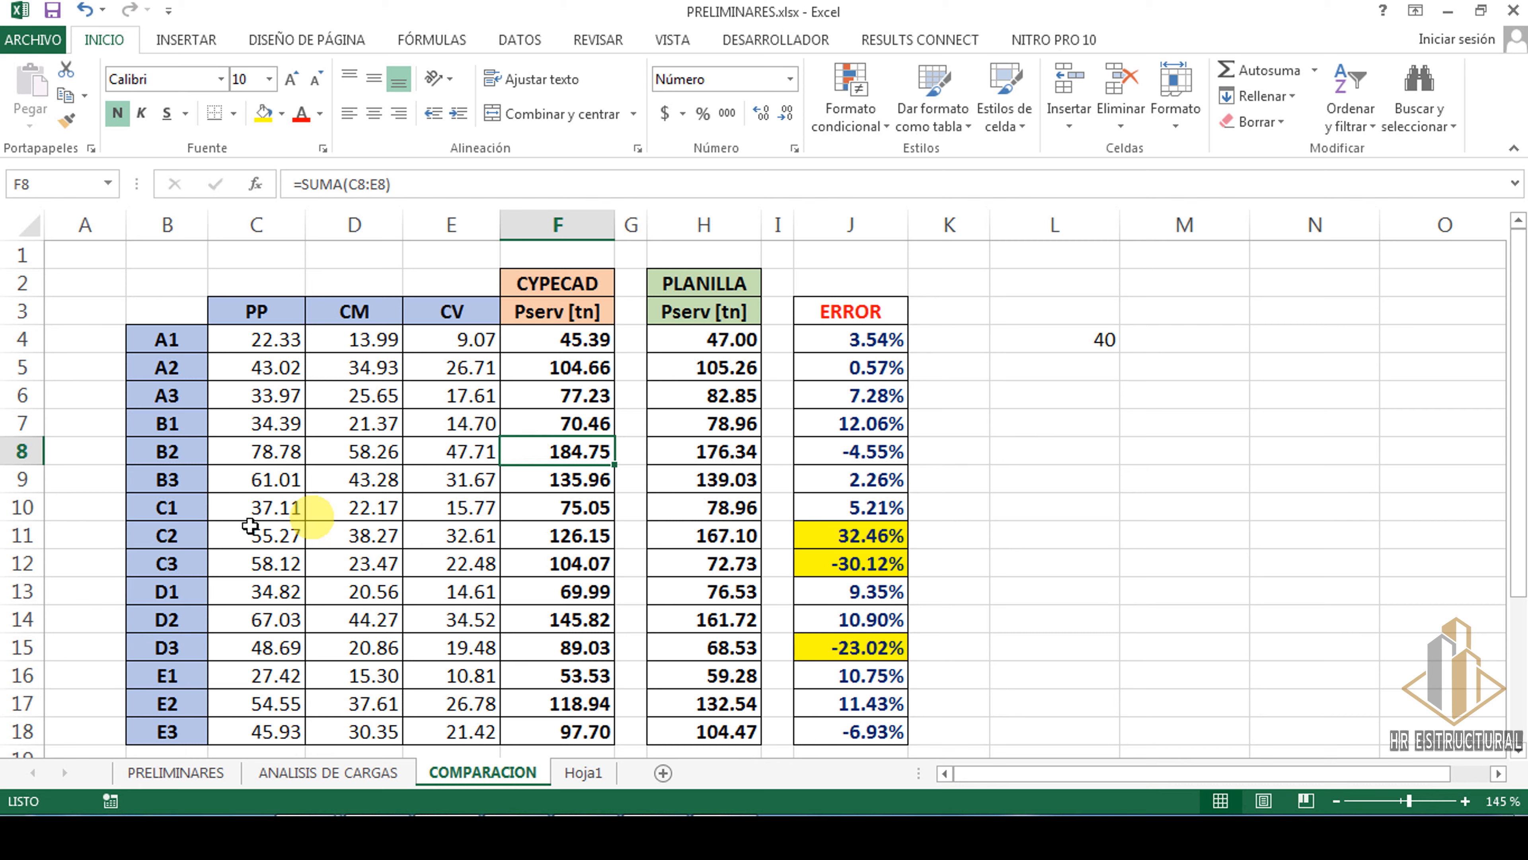
{"action": "left_click", "coordinate": [584, 564]}
{"action": "left_click", "coordinate": [584, 564], "text": "ctrl"}
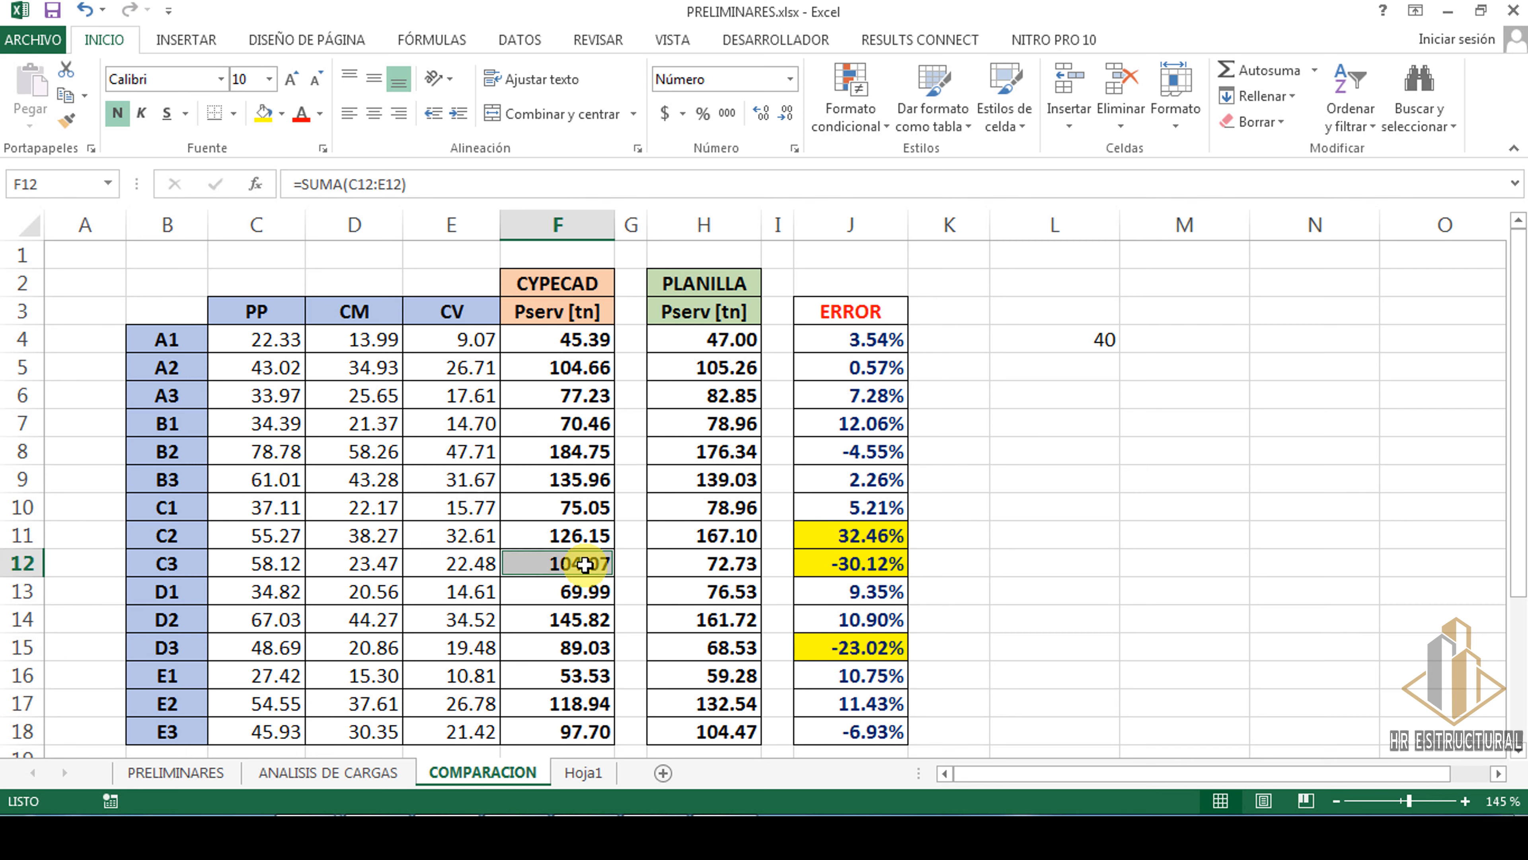
{"action": "left_click", "coordinate": [573, 649], "text": "ctrl"}
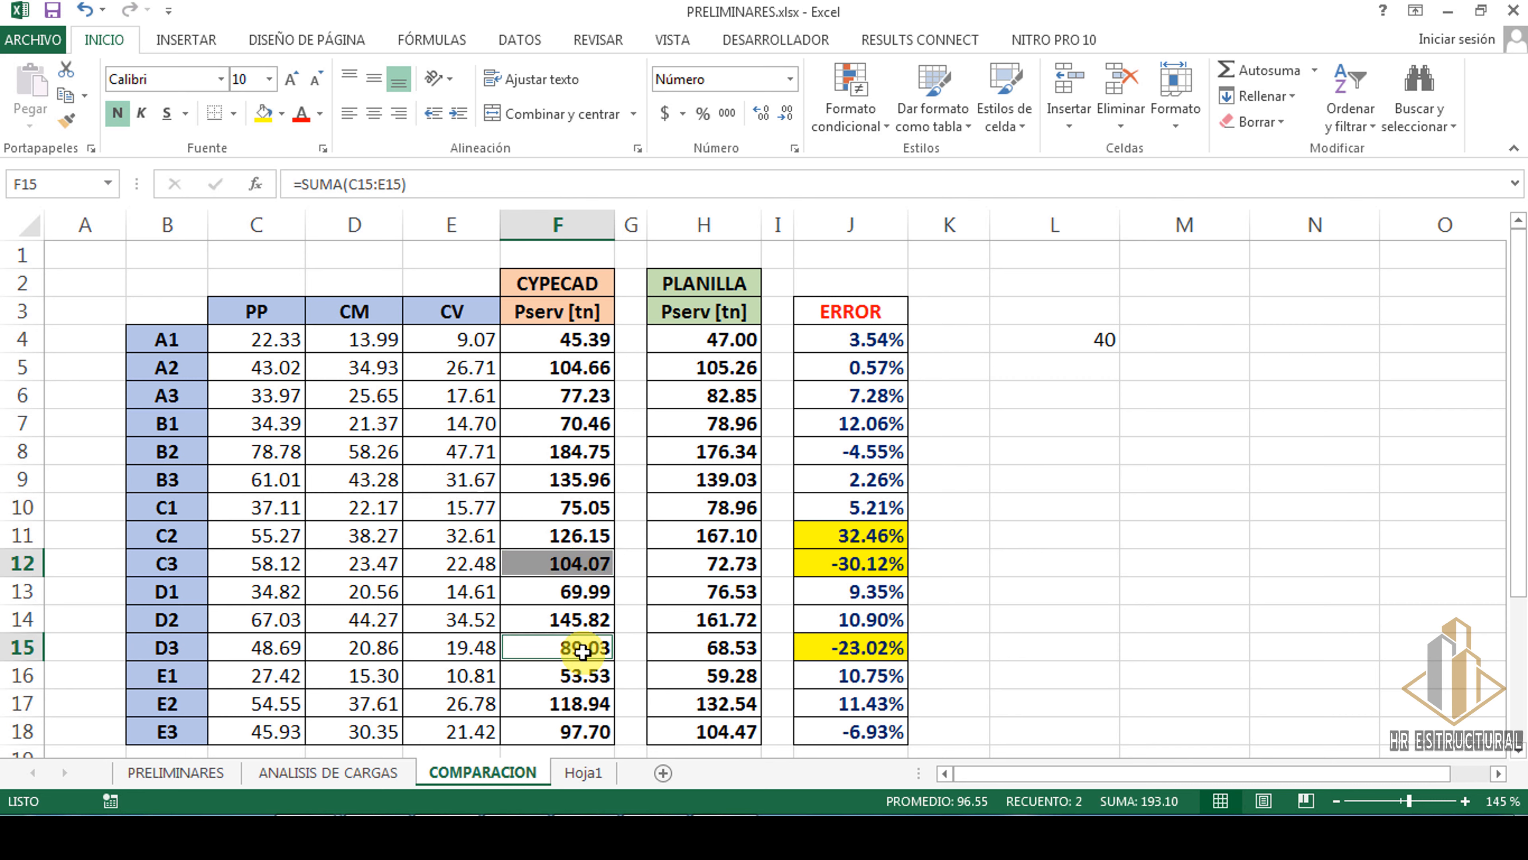
{"action": "left_click", "coordinate": [592, 731], "text": "ctrl"}
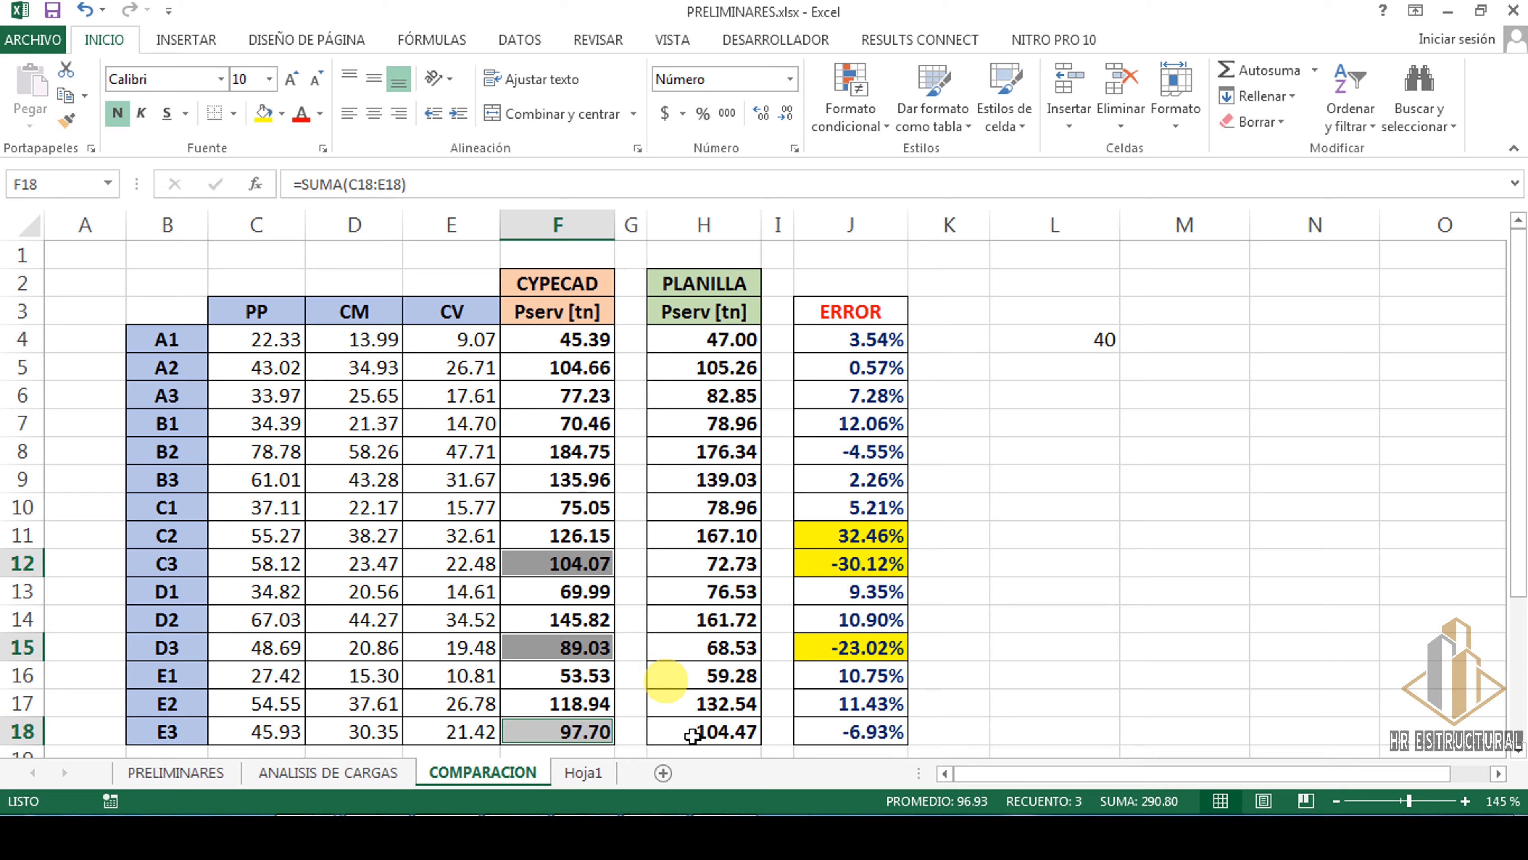
Back in CYPECAD, join columns C3, D3 and E3 into one group and show the whole column schedule.
{"action": "left_click", "coordinate": [672, 826]}
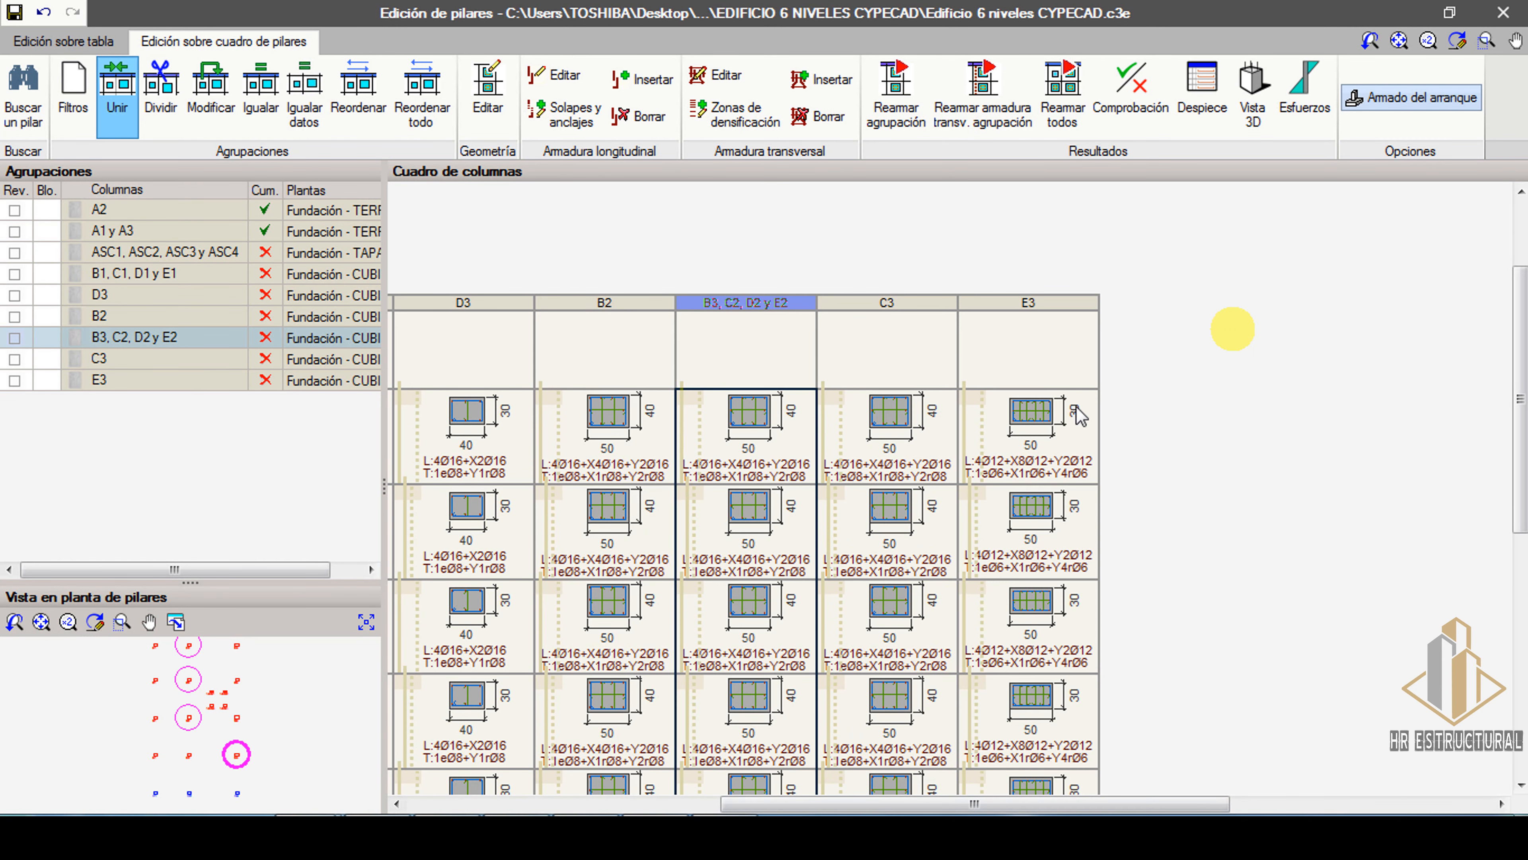
{"action": "left_click", "coordinate": [769, 492]}
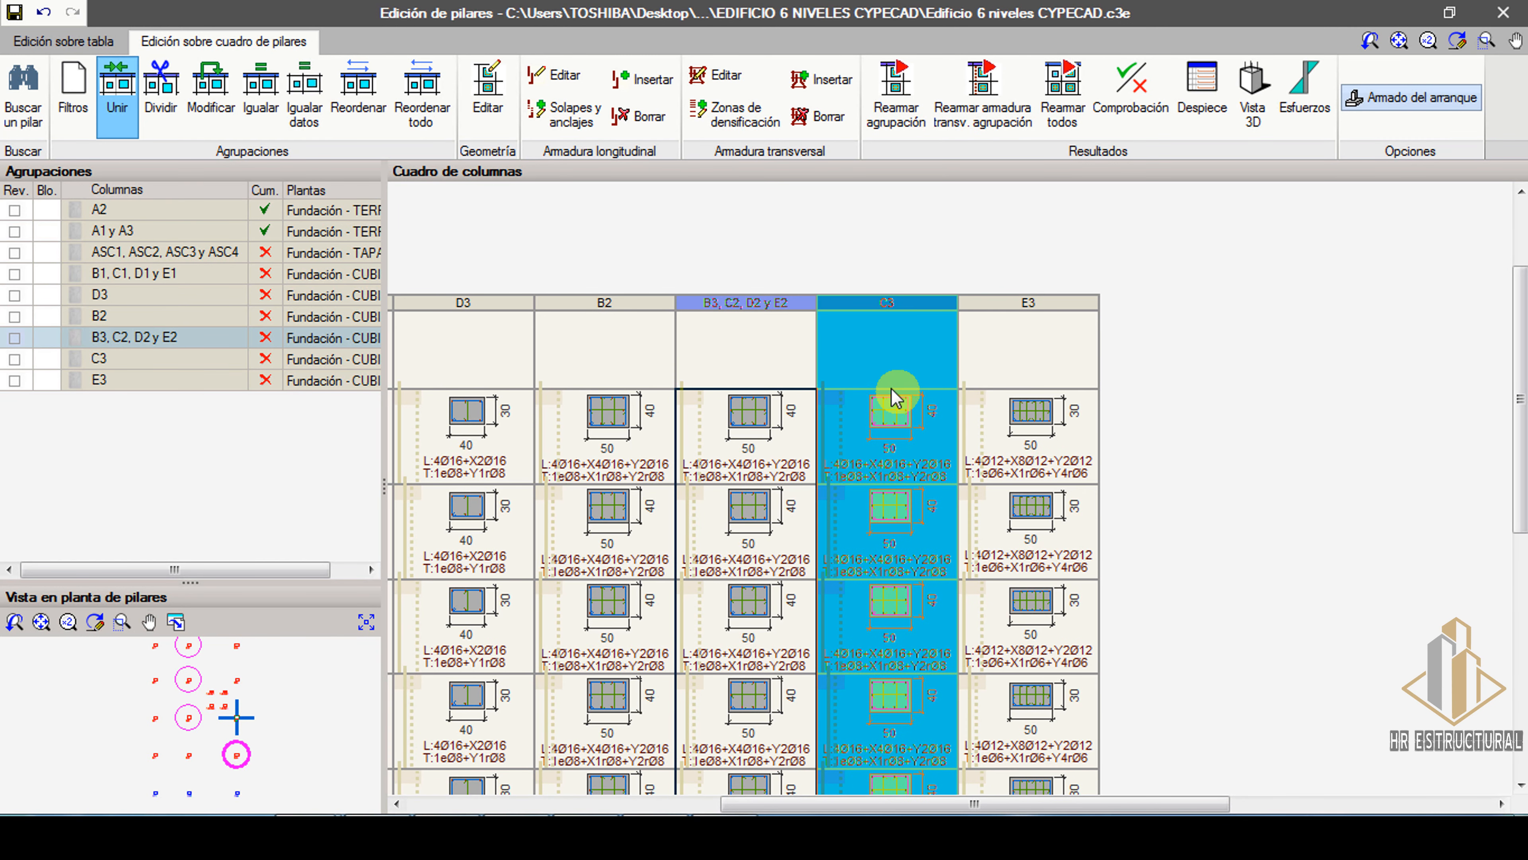
{"action": "left_click", "coordinate": [426, 402]}
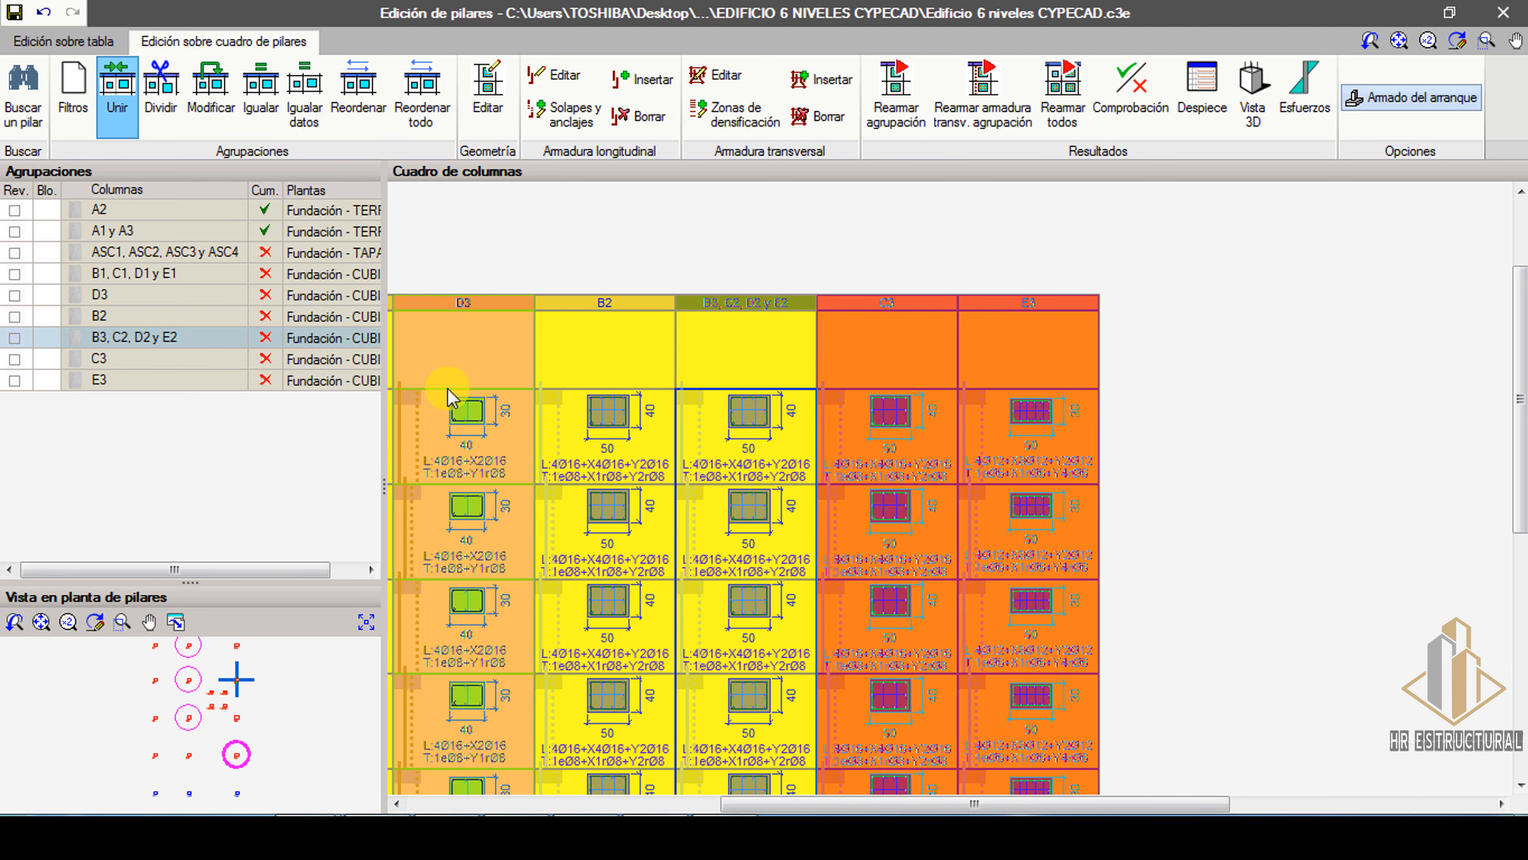
{"action": "right_click", "coordinate": [1254, 336]}
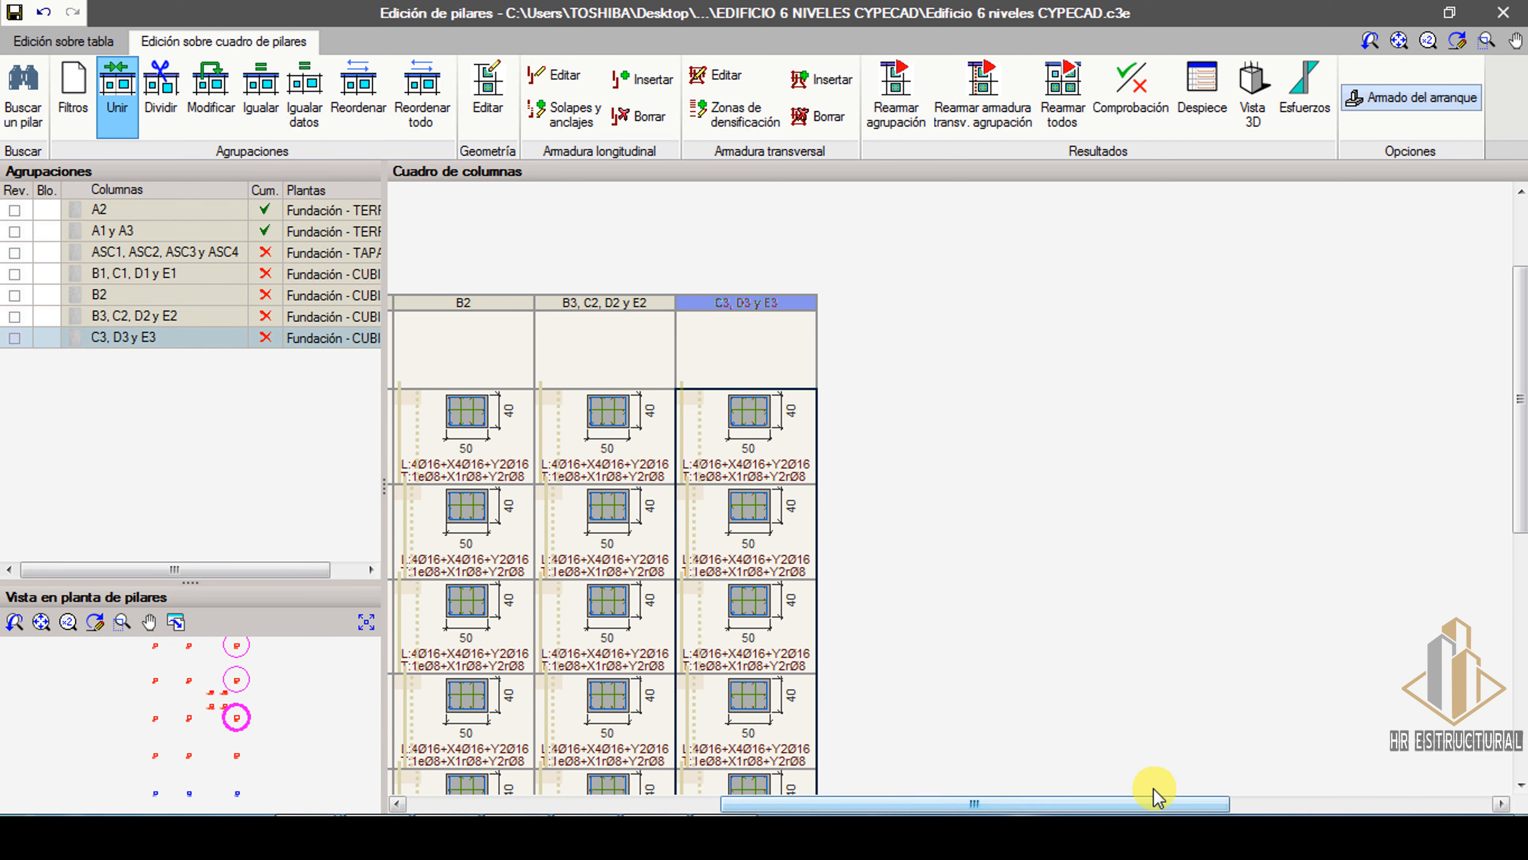
{"action": "middle_click", "coordinate": [1417, 289]}
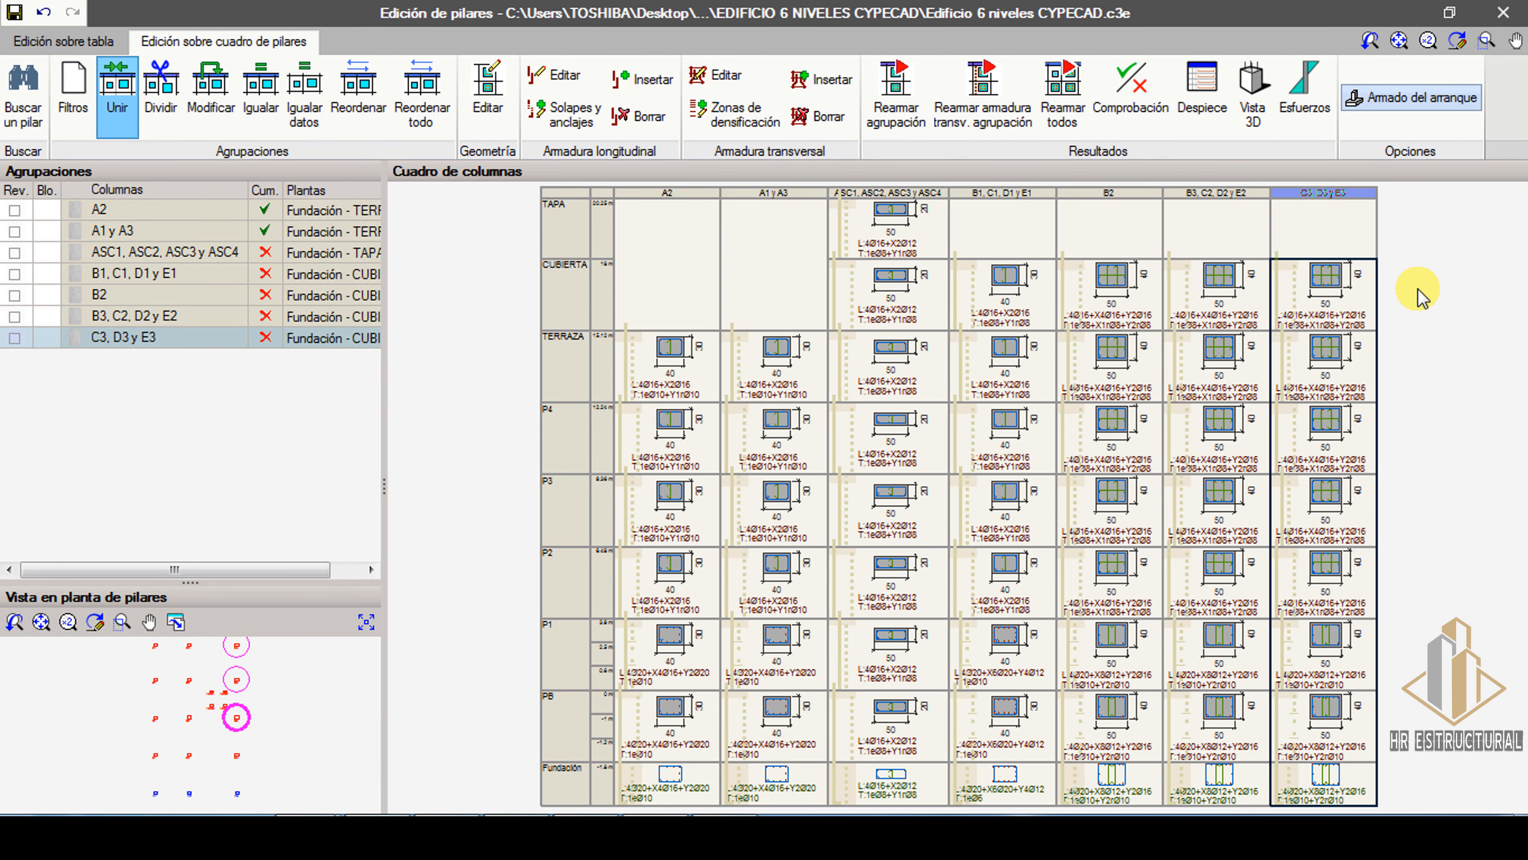